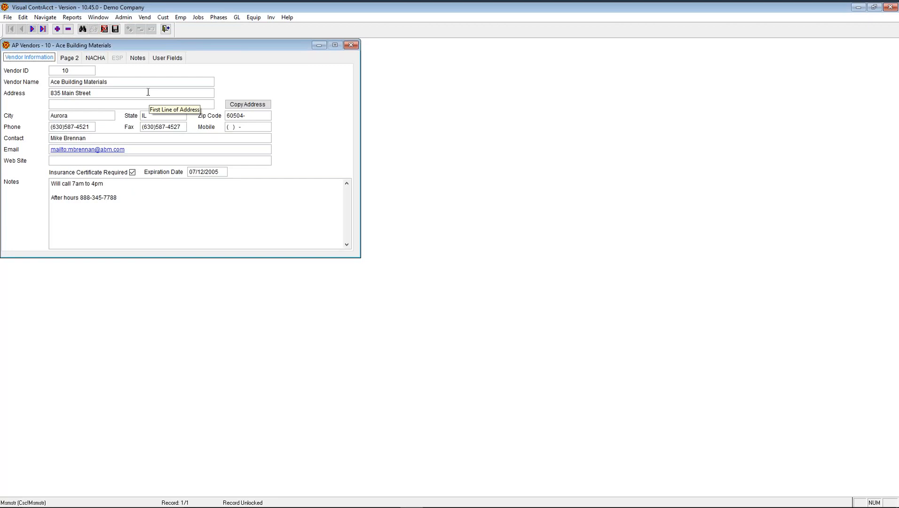
- Open the Amex vendor record from the vendor search list instead of Ace Building Materials
click(85, 71)
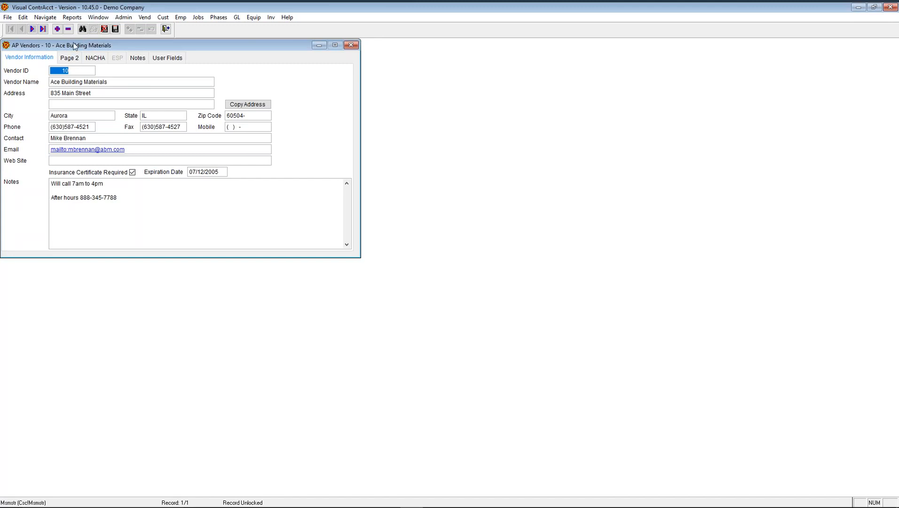
click(82, 28)
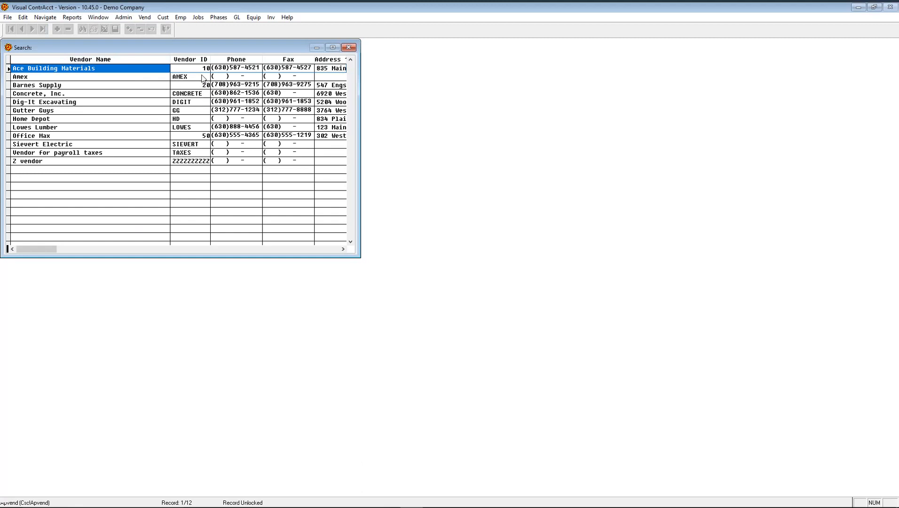
click(203, 78)
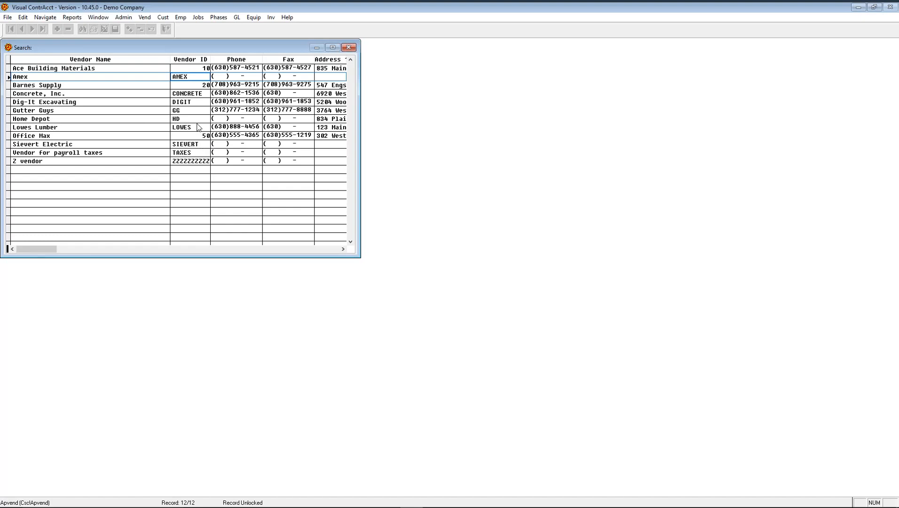
key(Return)
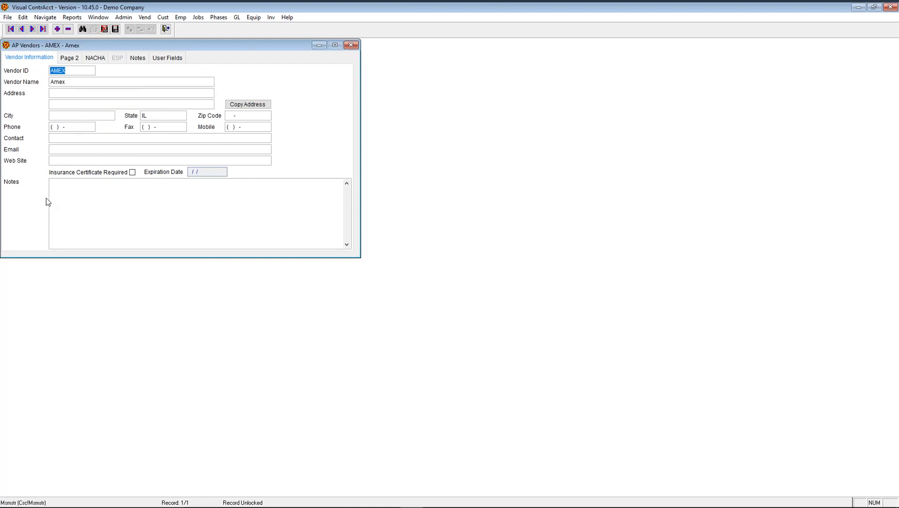
- Enter the Amex vendor's e-mail address
click(71, 149)
key(Tab)
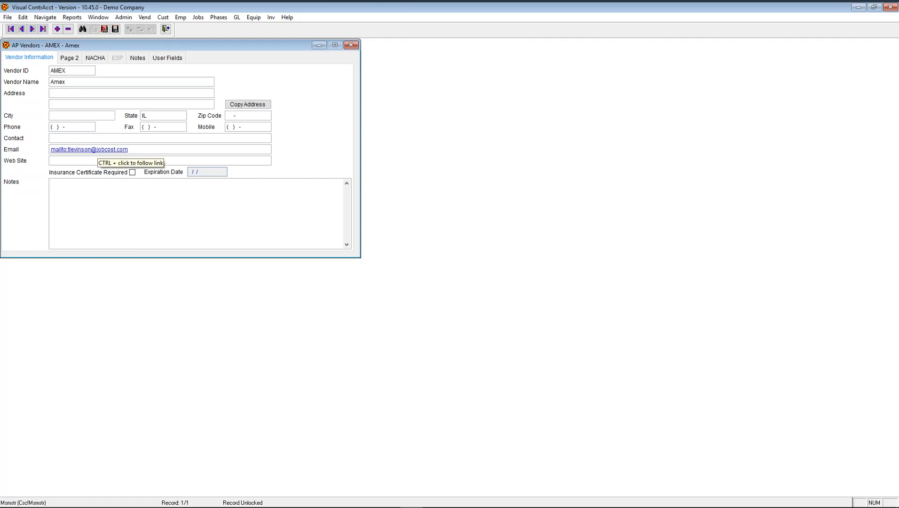
text(ww)
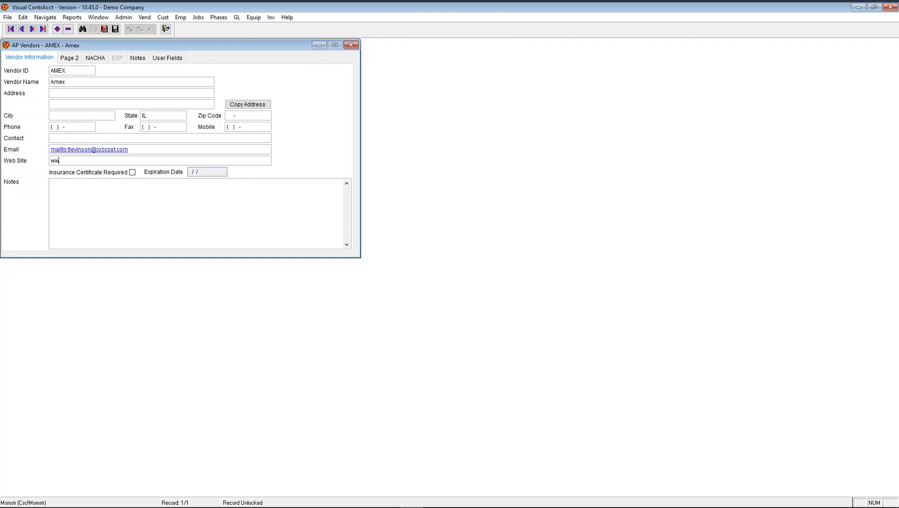
text(.jobcost.com)
key(Tab)
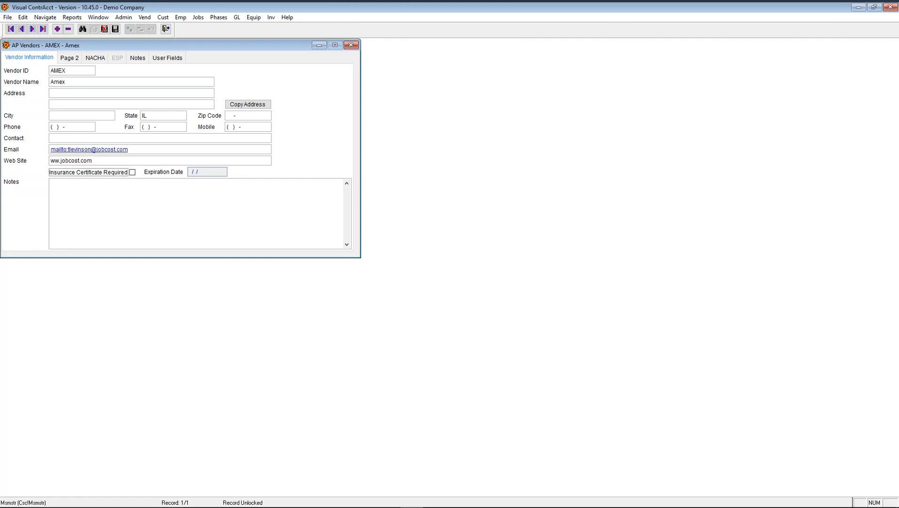
double_click(55, 162)
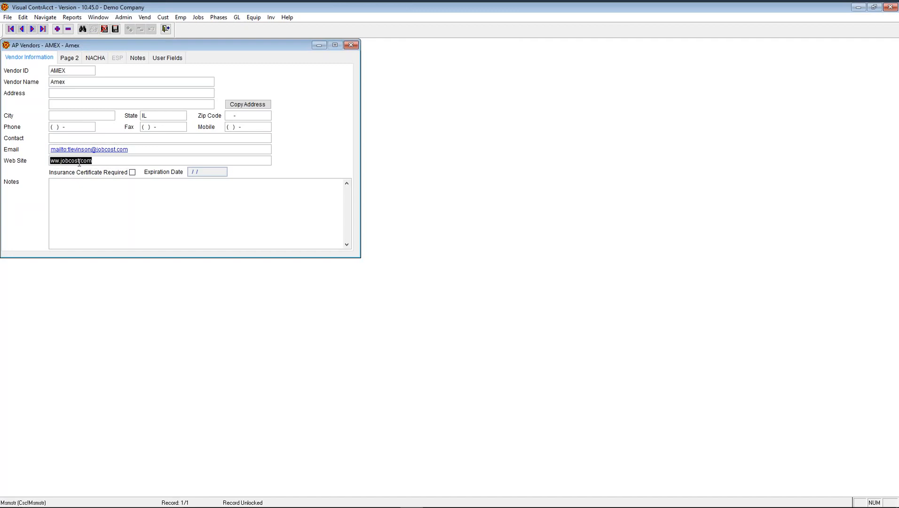
click(55, 161)
text(w)
- Enter zip code 60540 so the city fills in as Naperville with area code 630
click(251, 115)
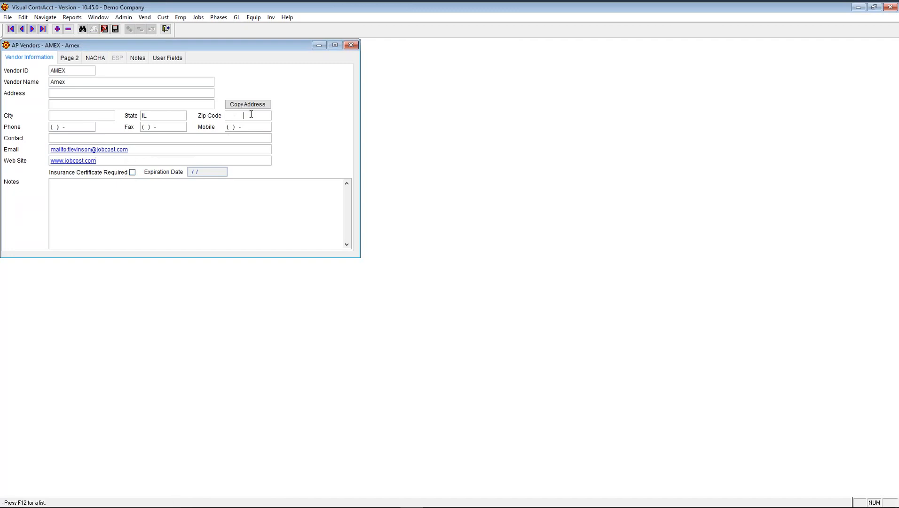
click(228, 116)
text(60540)
key(Tab)
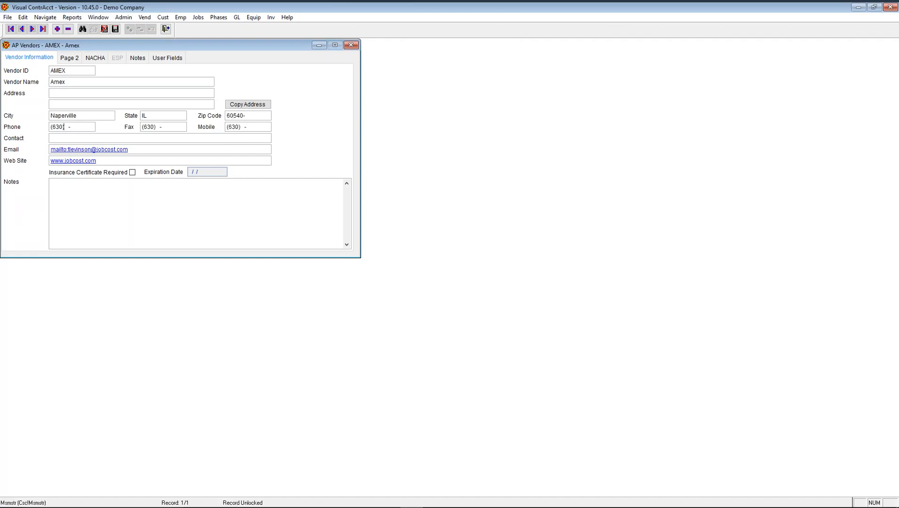
- Check the fax and phone numbers, then copy the vendor's address
click(156, 128)
click(242, 114)
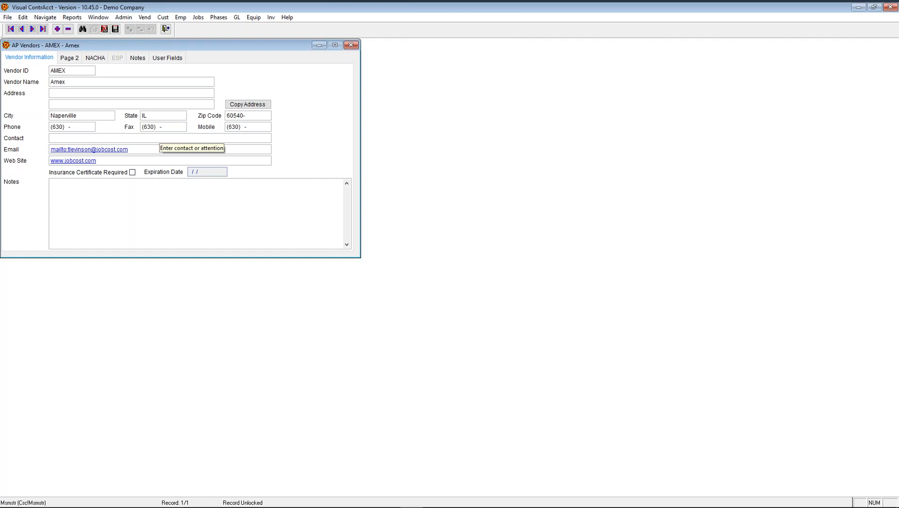
click(64, 127)
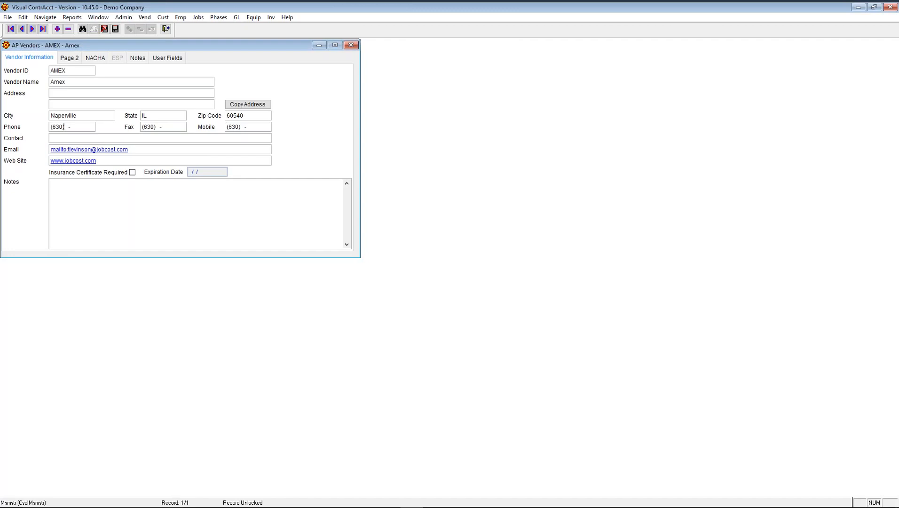
click(235, 105)
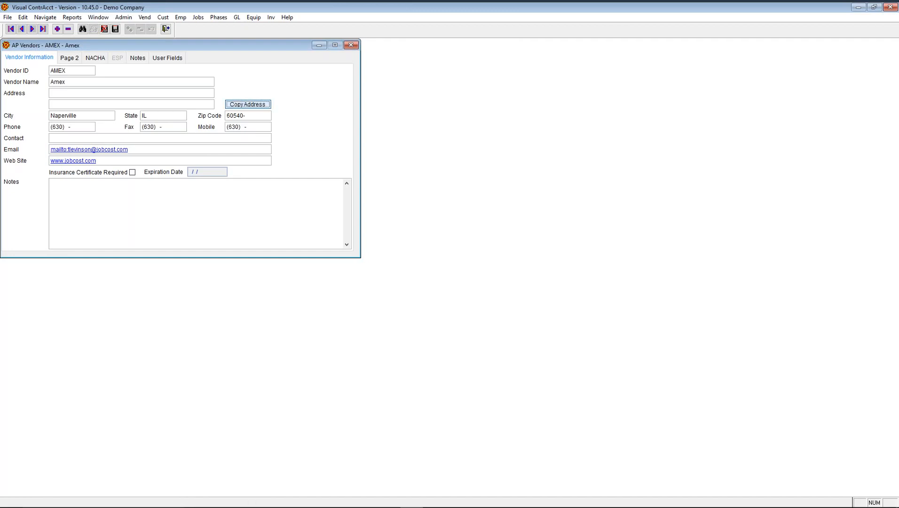
- Paste the copied Amex address into a new Word 2010 document
mouse_move(307, 504)
click(12, 500)
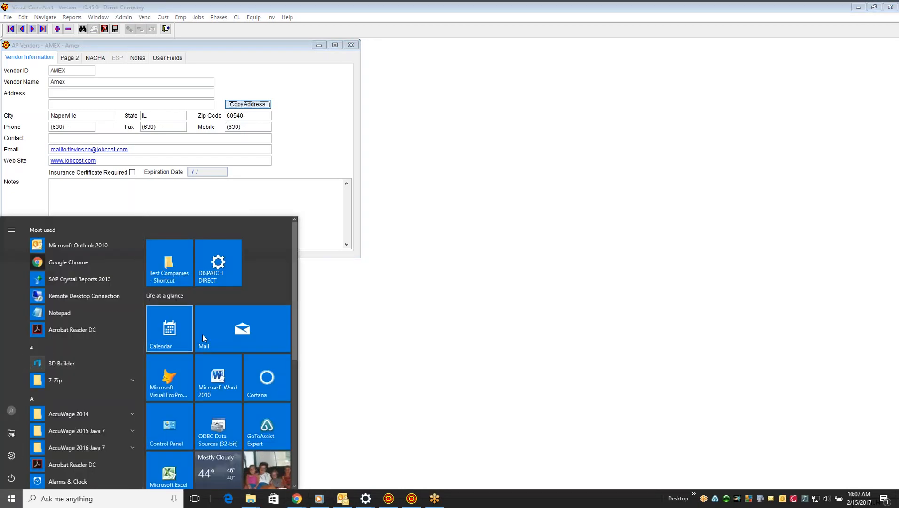
click(225, 378)
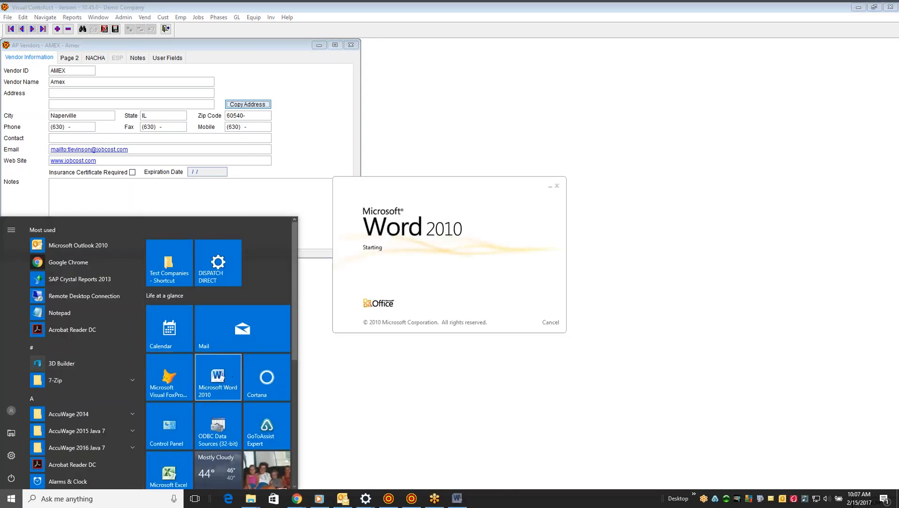
click(301, 143)
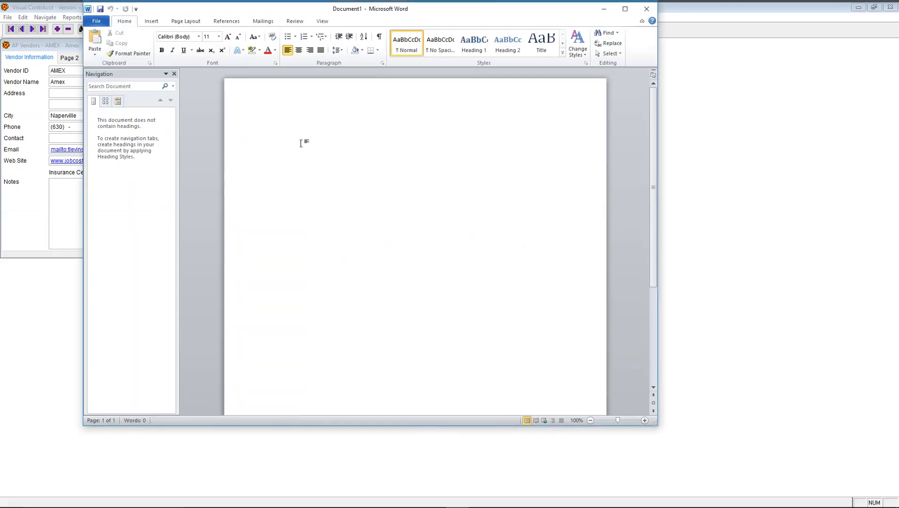
key(ctrl+v)
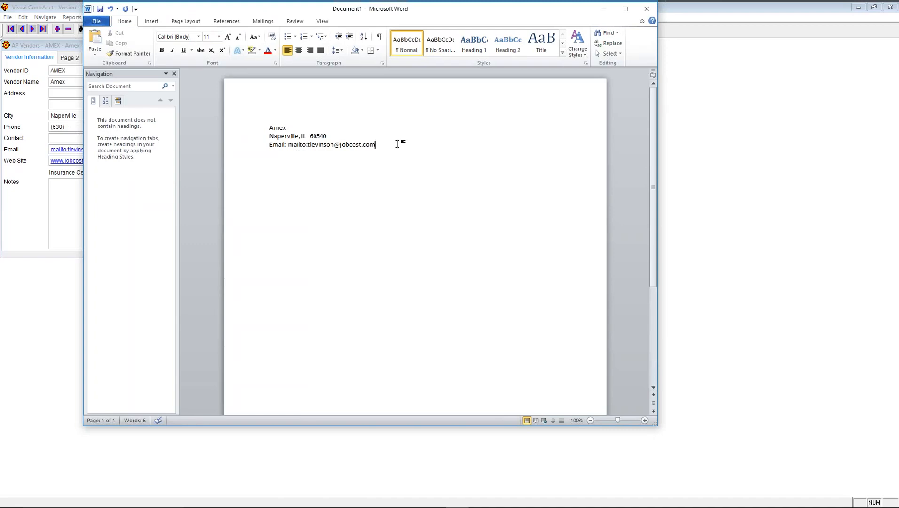
- Remove the e-mail line, add a street line under Amex, and close Word without saving
drag(376, 144, 272, 148)
key(BackSpace)
key(BackSpace)
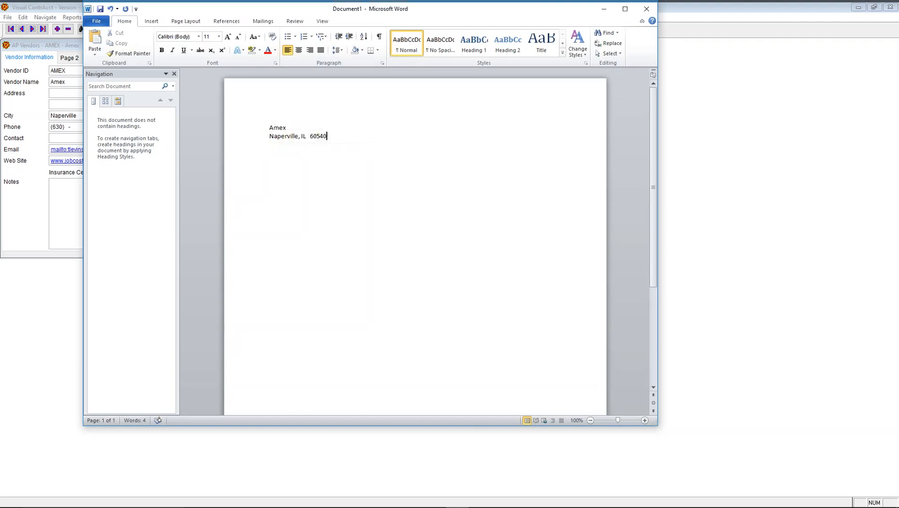
click(269, 130)
key(Return)
text(123)
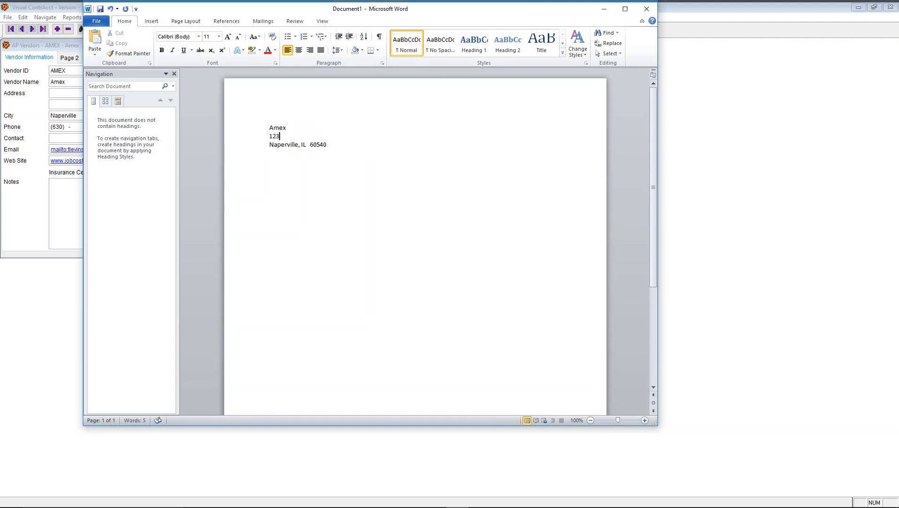
text( street)
click(646, 8)
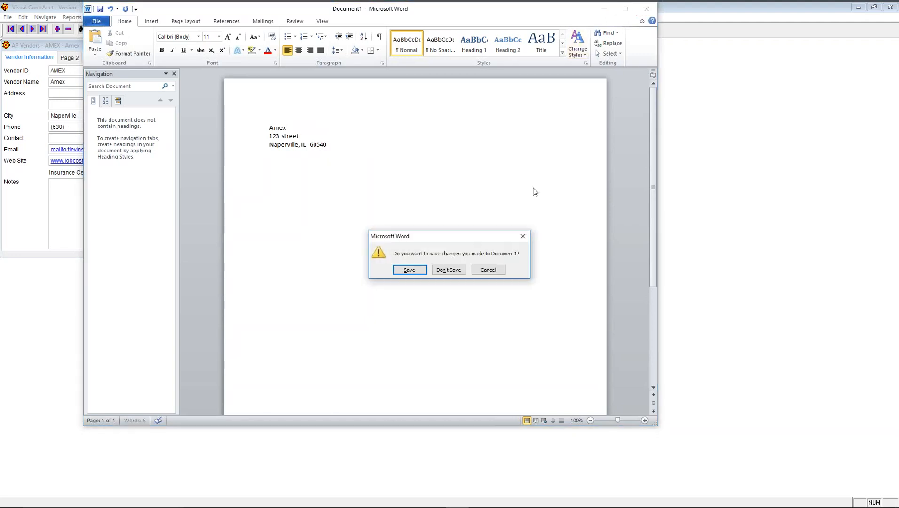
click(455, 269)
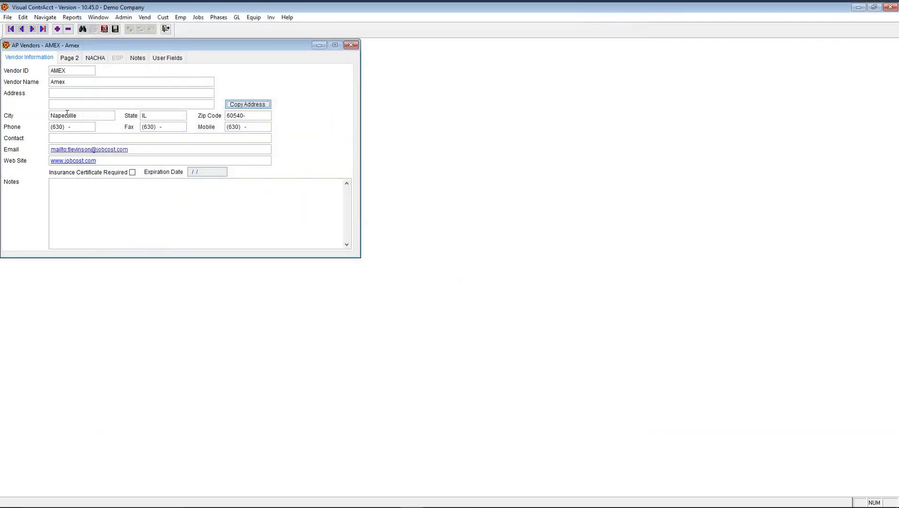
- On the Page 2 details, bring up the vendor search list for the Billing Vendor ID
click(69, 58)
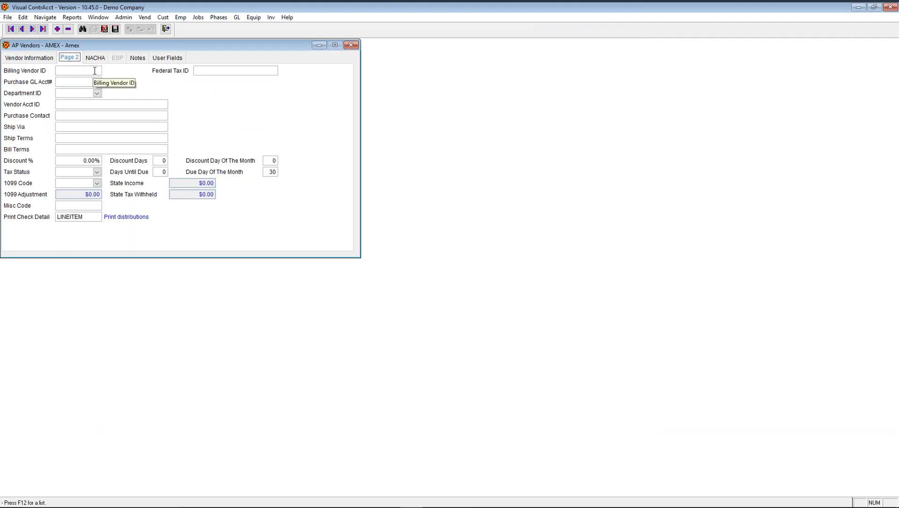
click(87, 69)
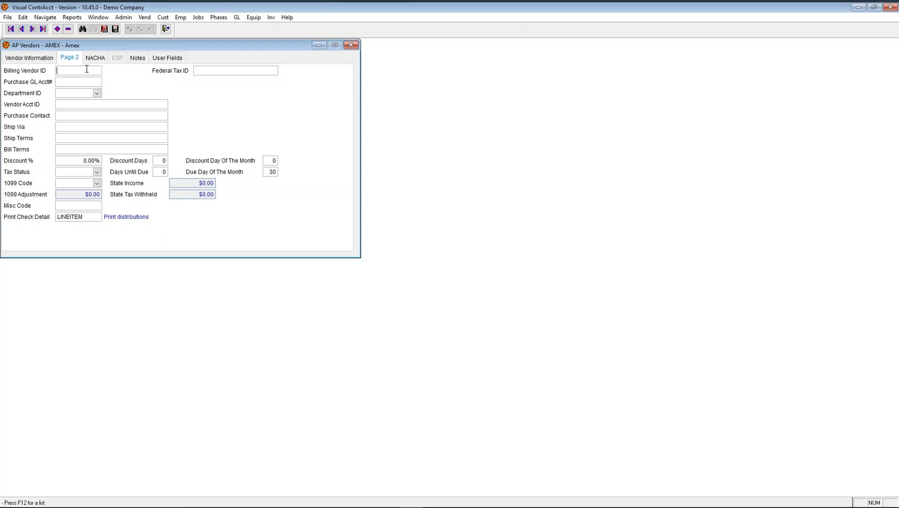
key(F12)
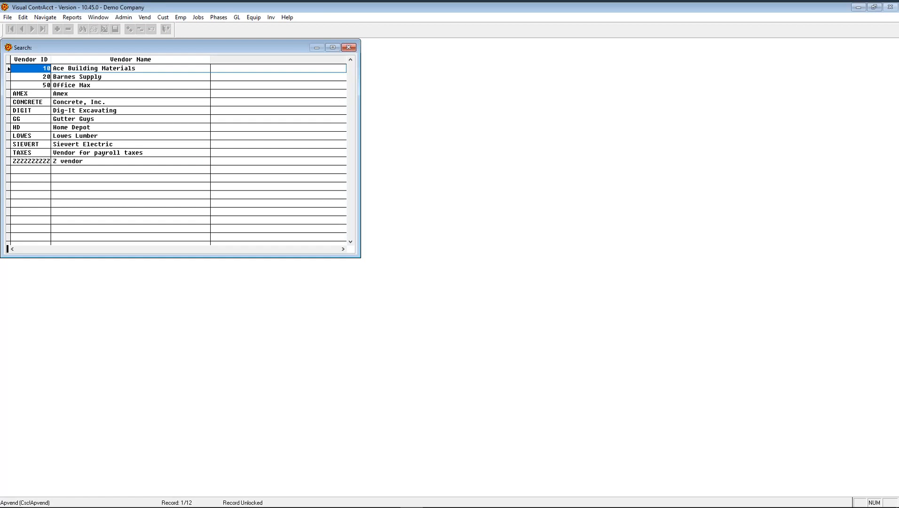
- Set Home Depot (HD) as billing vendor, enter the federal tax ID, and list GL accounts
key(Down)
key(Down)
key(Down)
key(Down)
key(Down)
key(Down)
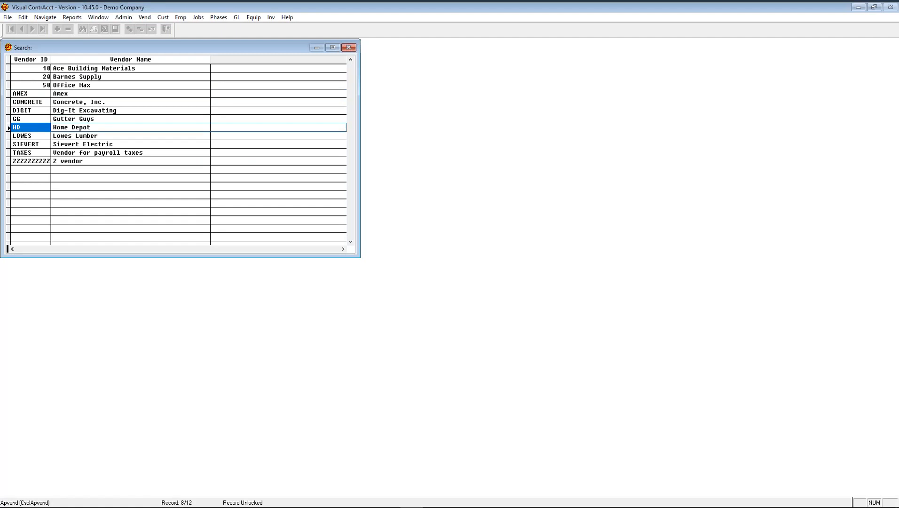
key(Return)
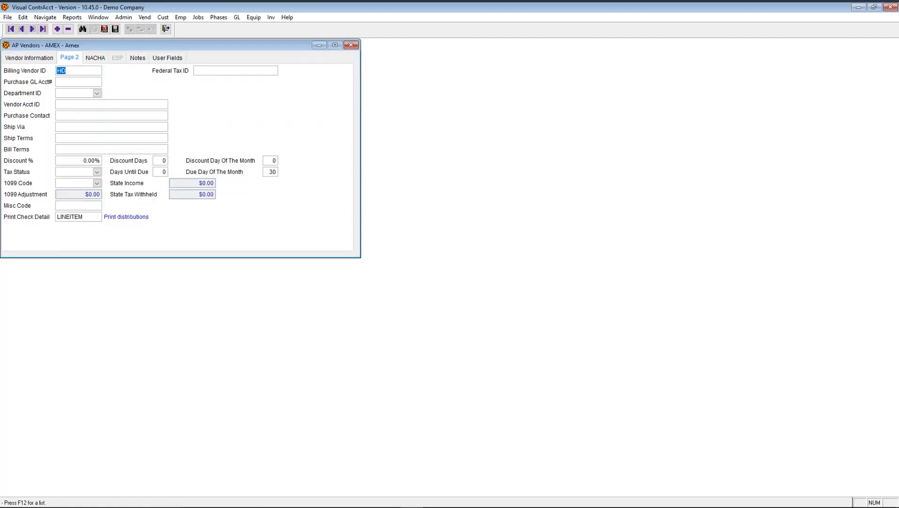
key(Tab)
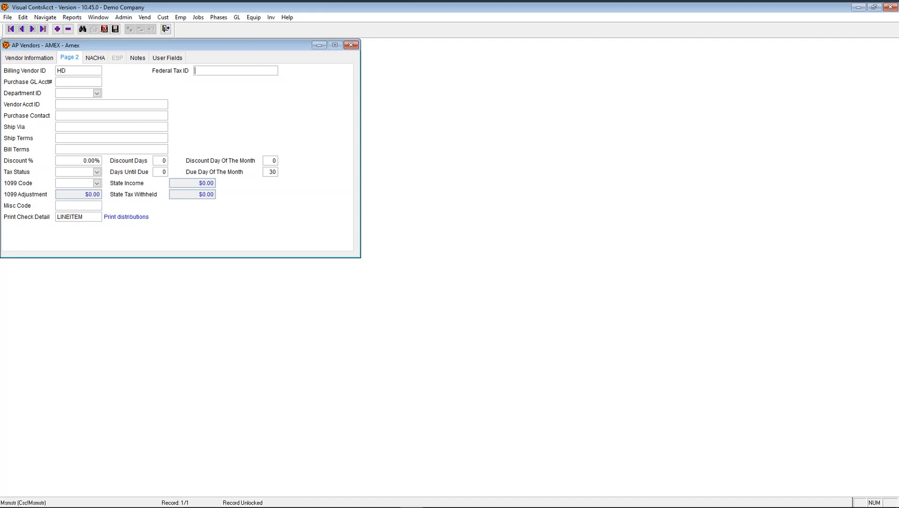
click(87, 82)
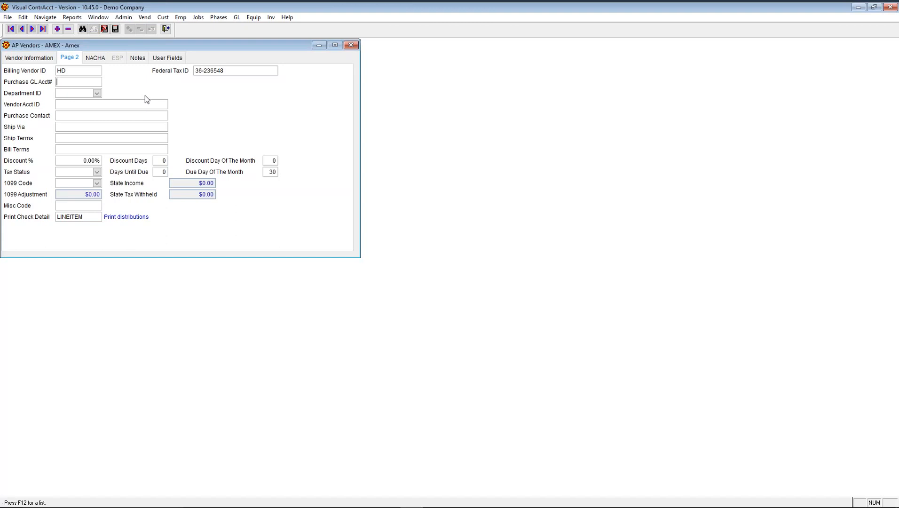
key(F12)
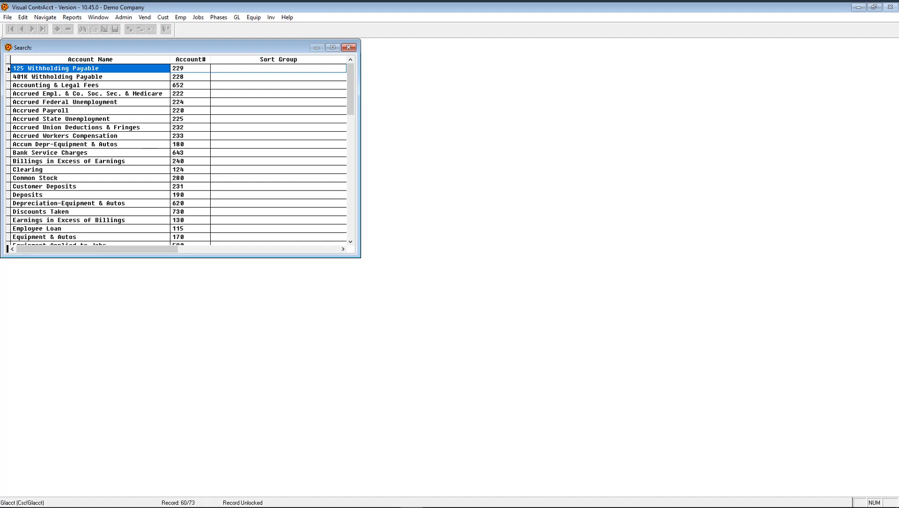
- Choose GL account 229 (125 Withholding Payable) as Amex's purchase account
key(Return)
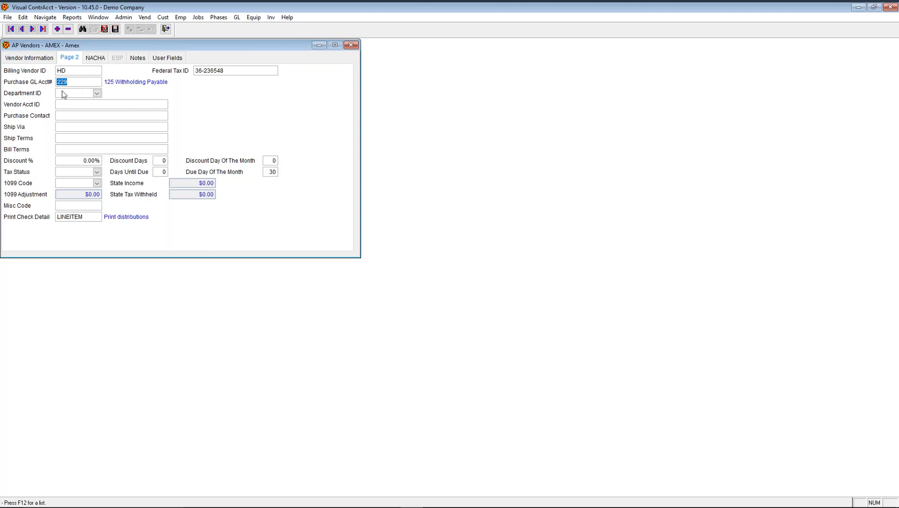
click(59, 104)
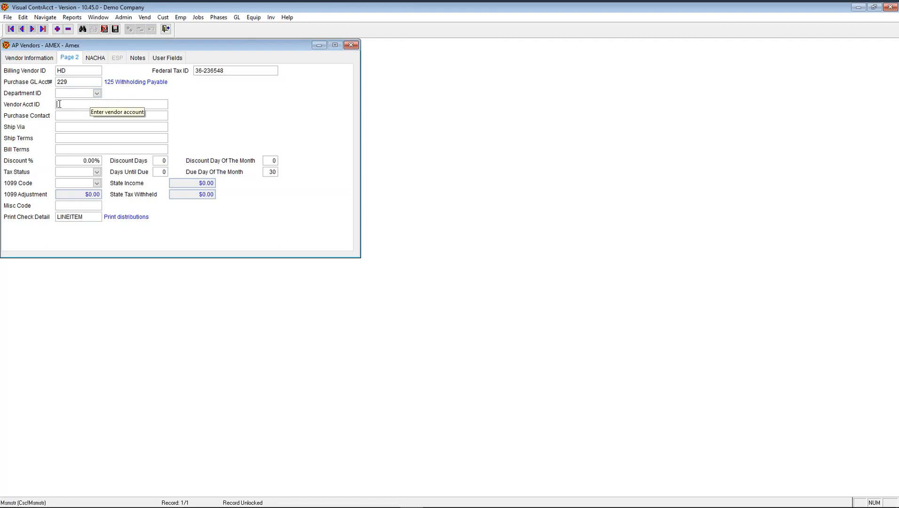
key(shift+Tab)
key(shift+Tab)
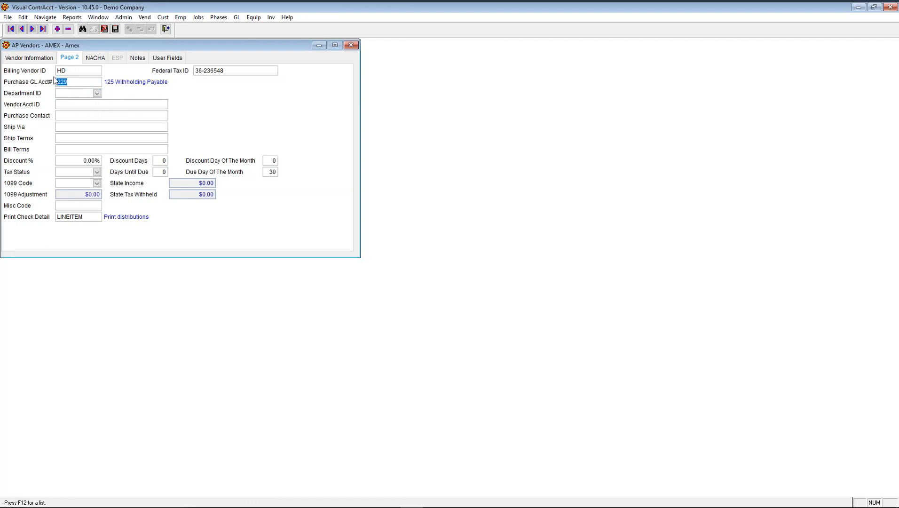
- Clear the purchase GL account, billing vendor ID and federal tax ID values
key(shift+Tab)
key(Delete)
key(shift+Tab)
key(Delete)
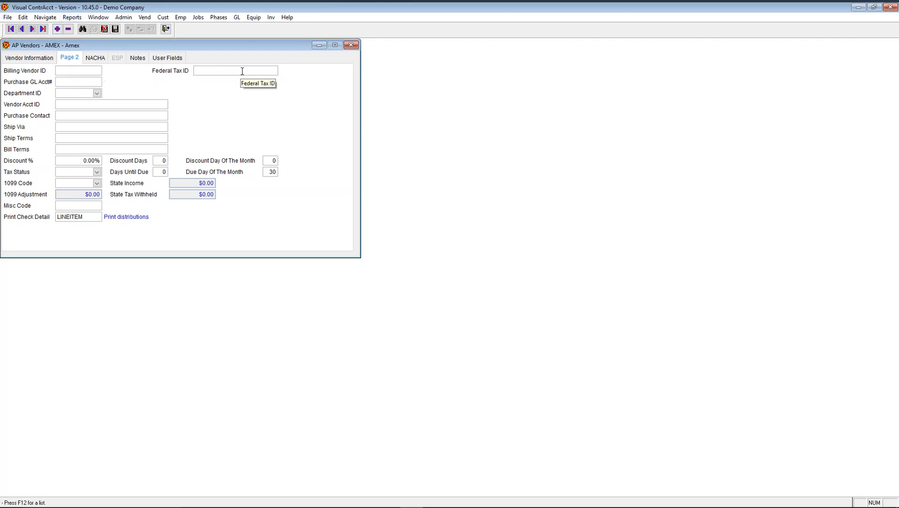
click(242, 71)
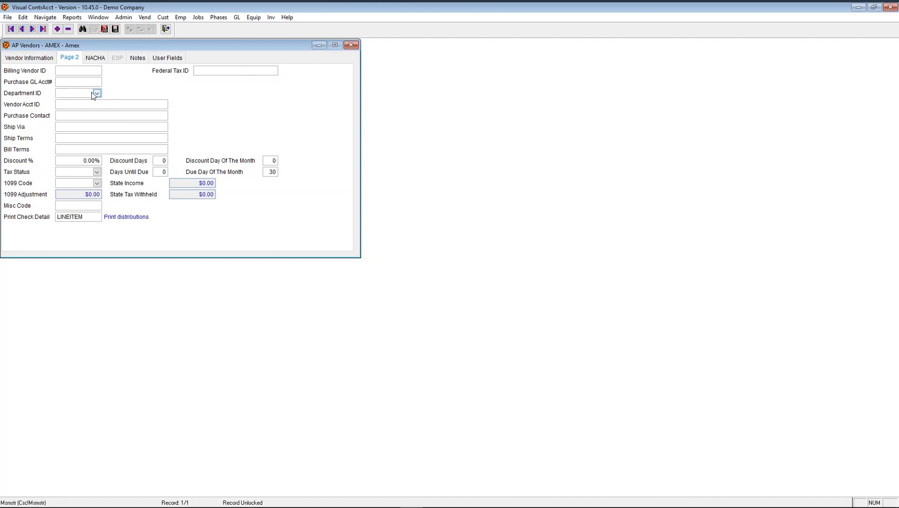
- Assign the Amex vendor to Department ID DEPT-B
click(97, 93)
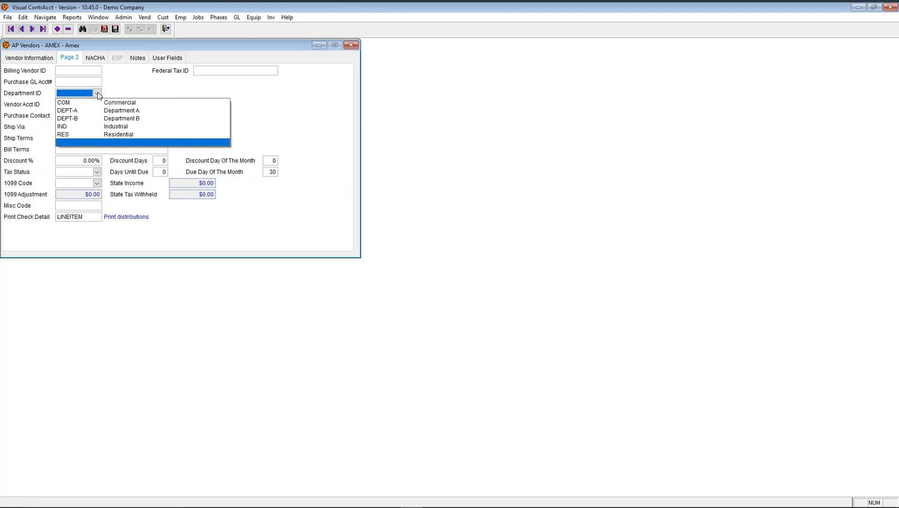
click(99, 119)
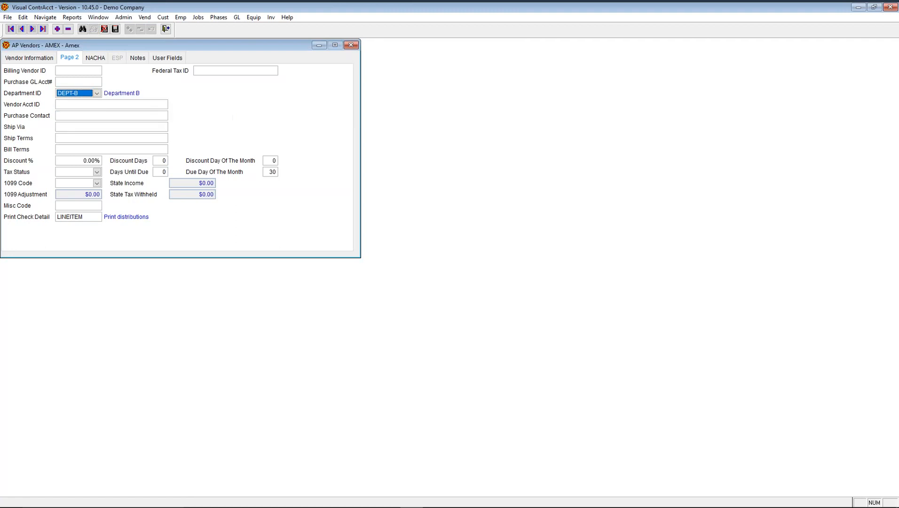
click(94, 104)
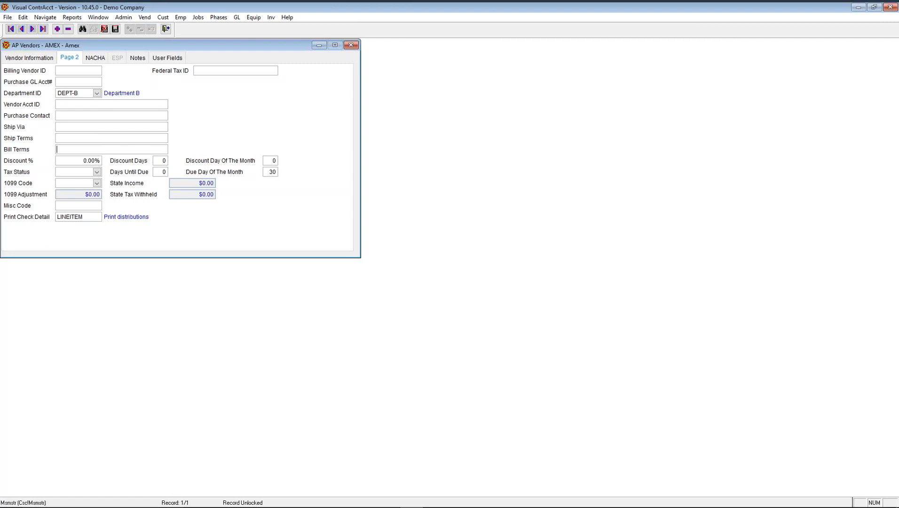
click(63, 161)
click(159, 161)
click(96, 172)
drag(250, 208, 252, 187)
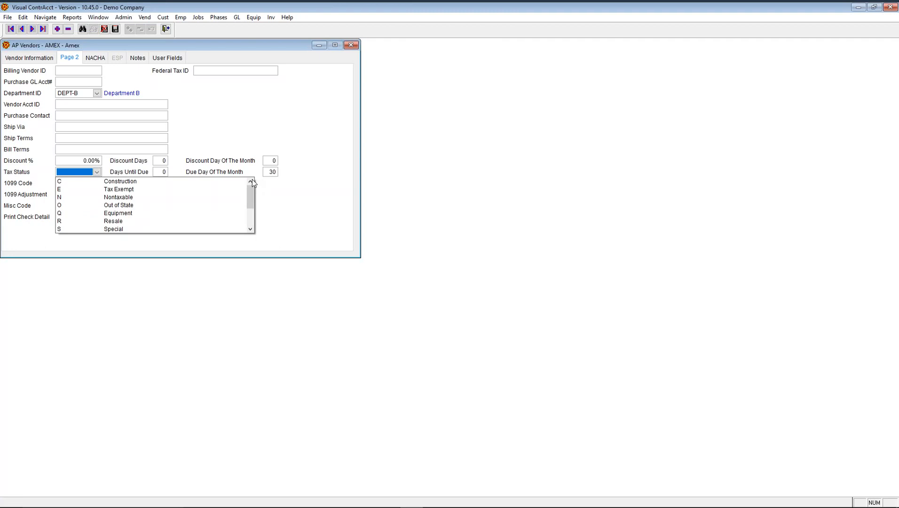
mouse_move(252, 183)
mouse_down()
mouse_move(249, 209)
mouse_move(251, 189)
mouse_up()
- Set 1099 code 7 Nonemployee Compensation, then review the state income, withholding and adjustment amounts
click(256, 188)
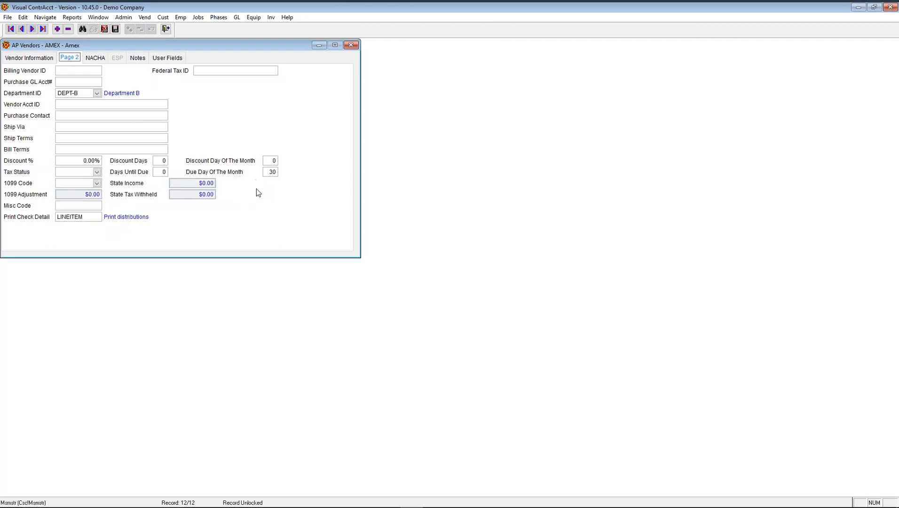
click(97, 183)
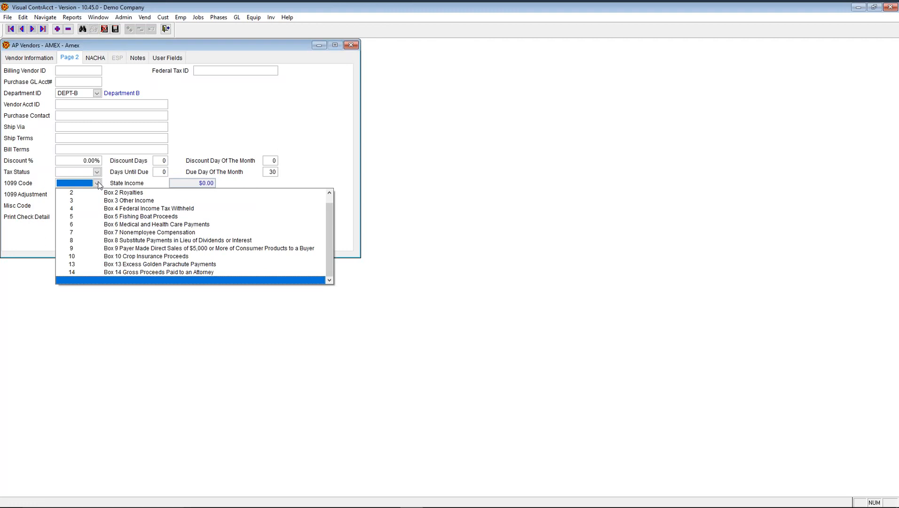
click(110, 233)
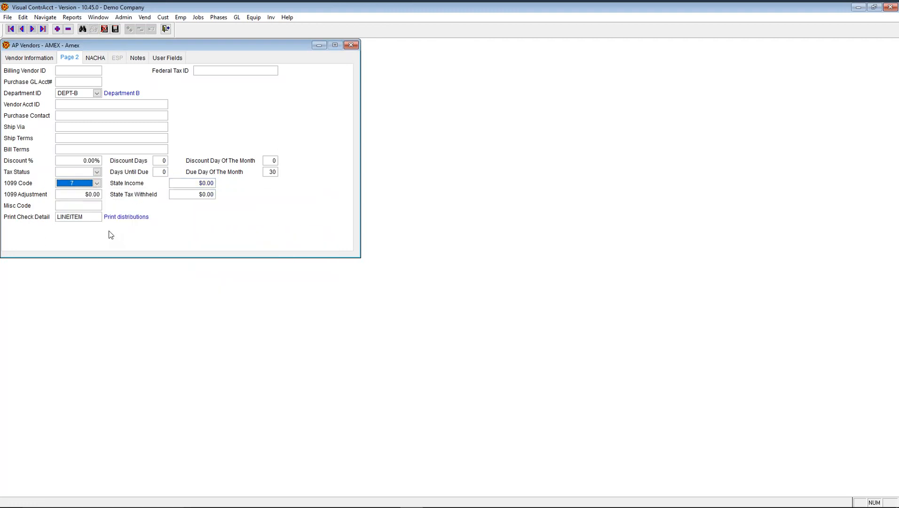
click(99, 185)
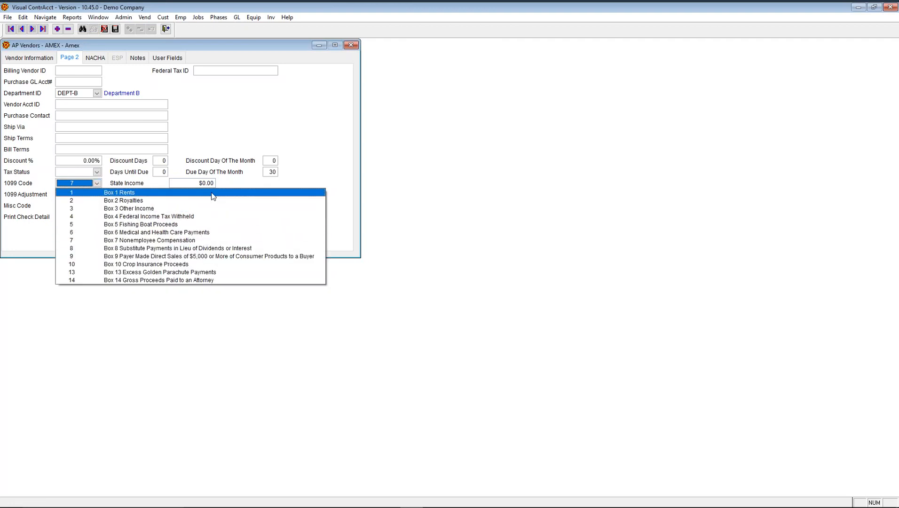
click(97, 185)
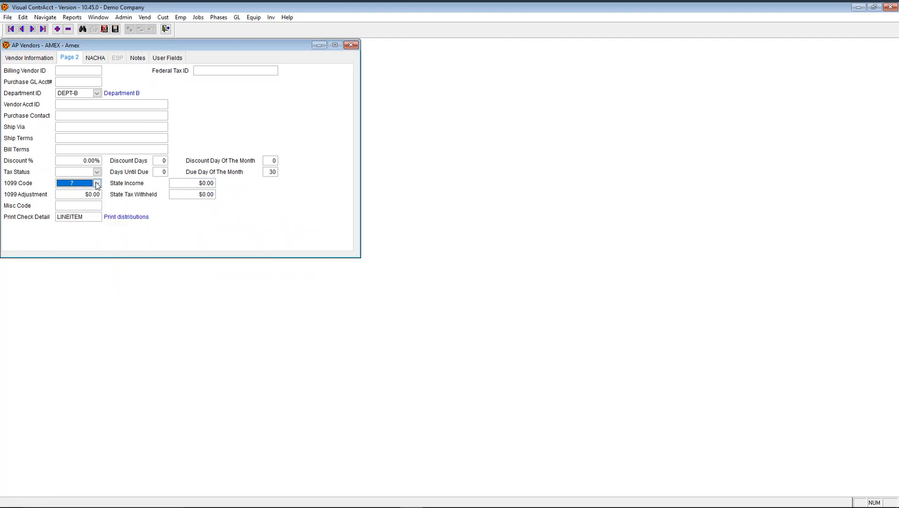
click(186, 183)
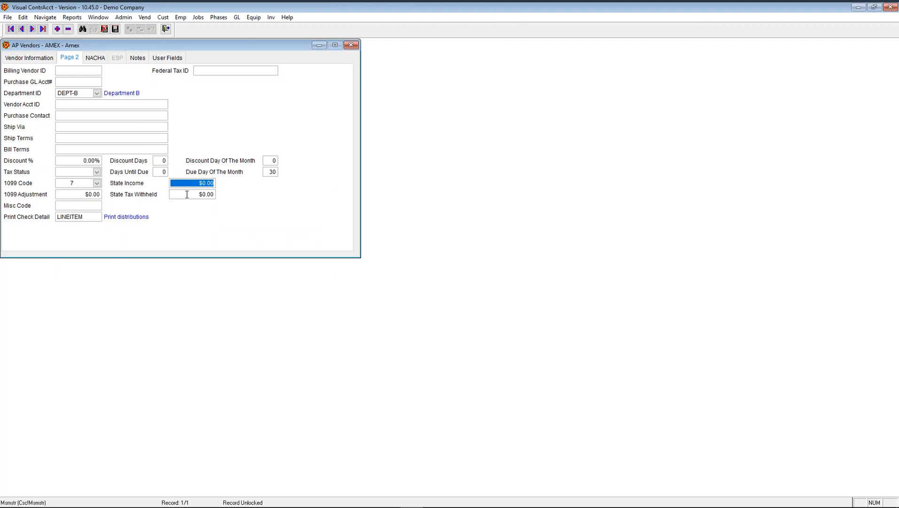
click(187, 194)
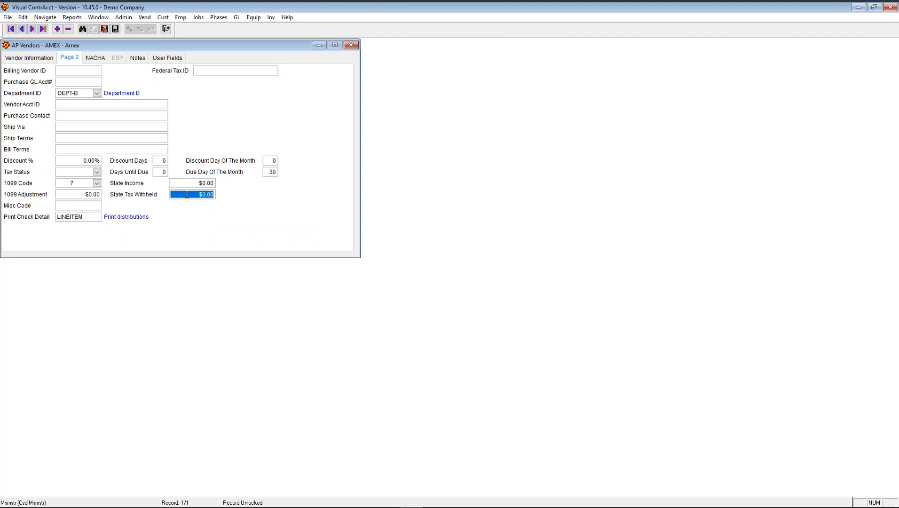
click(86, 194)
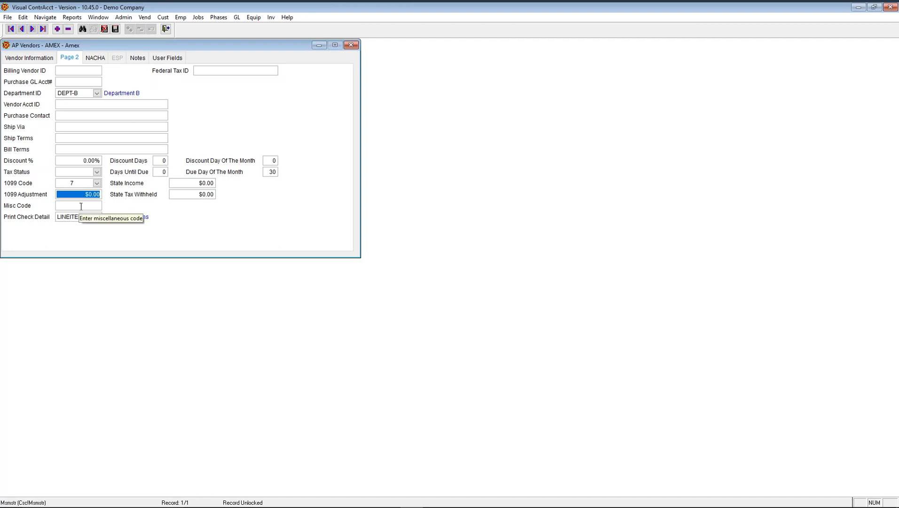
click(81, 206)
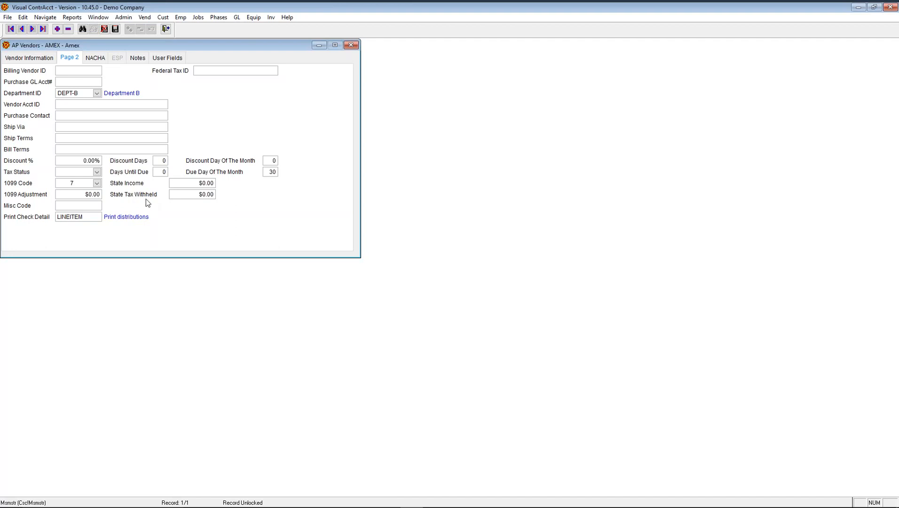
click(91, 217)
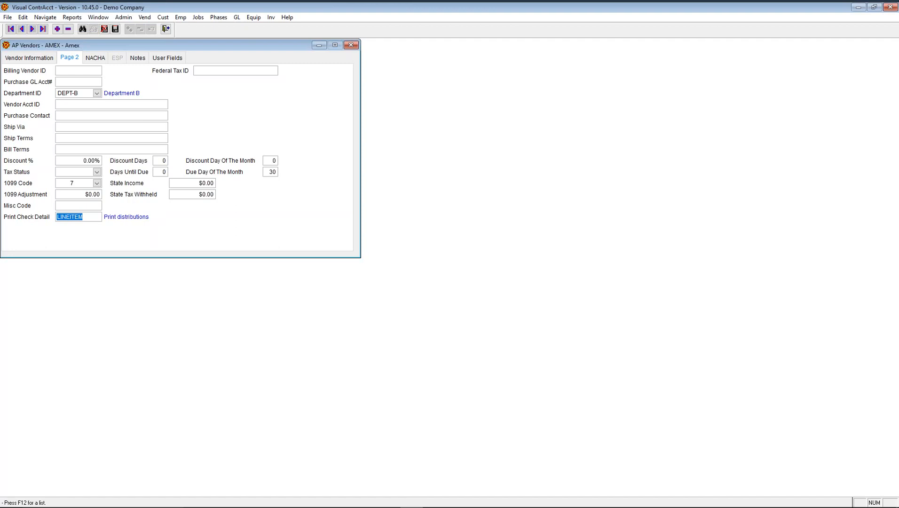
key(F12)
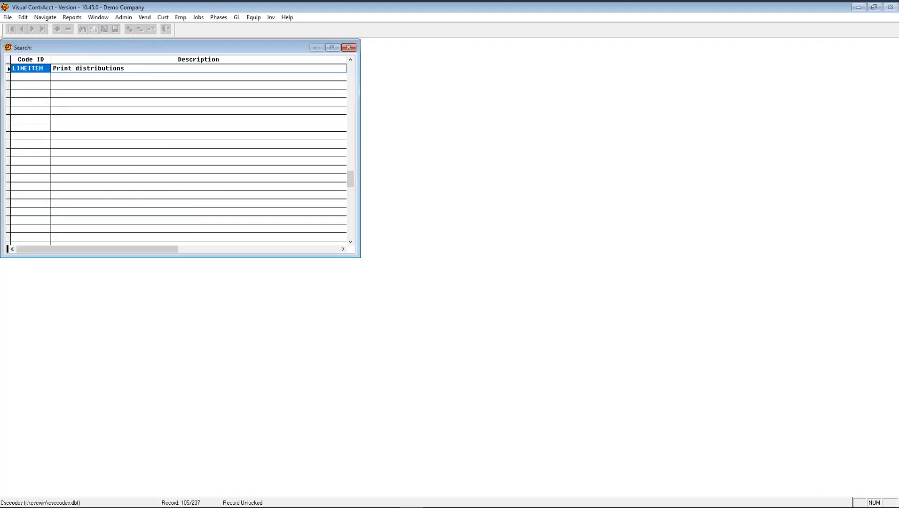
key(Up)
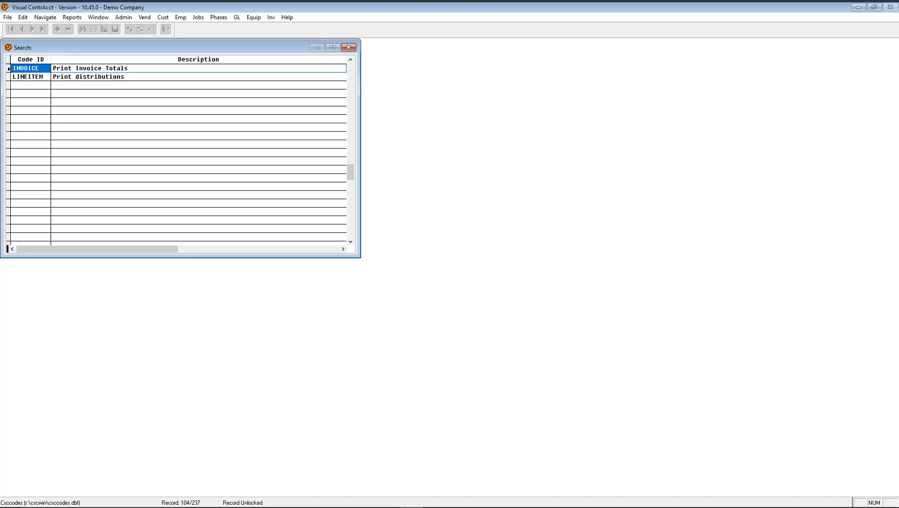
click(28, 77)
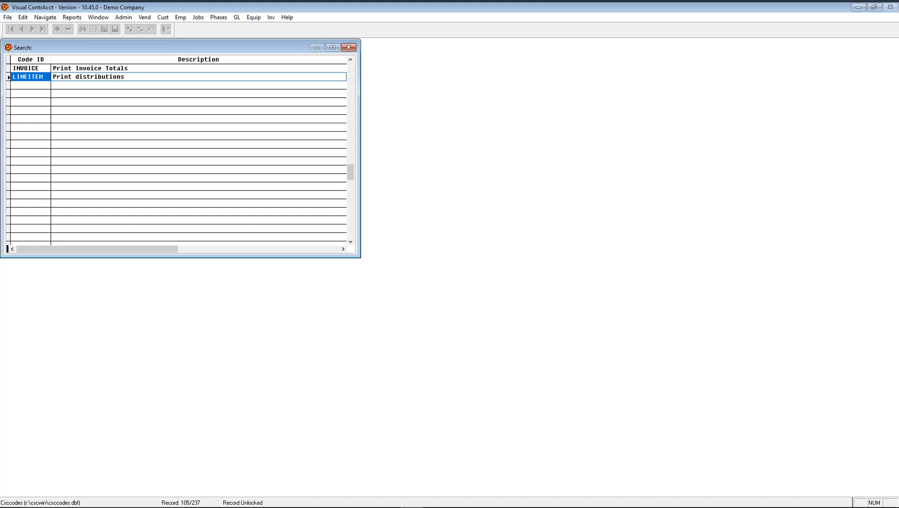
key(Return)
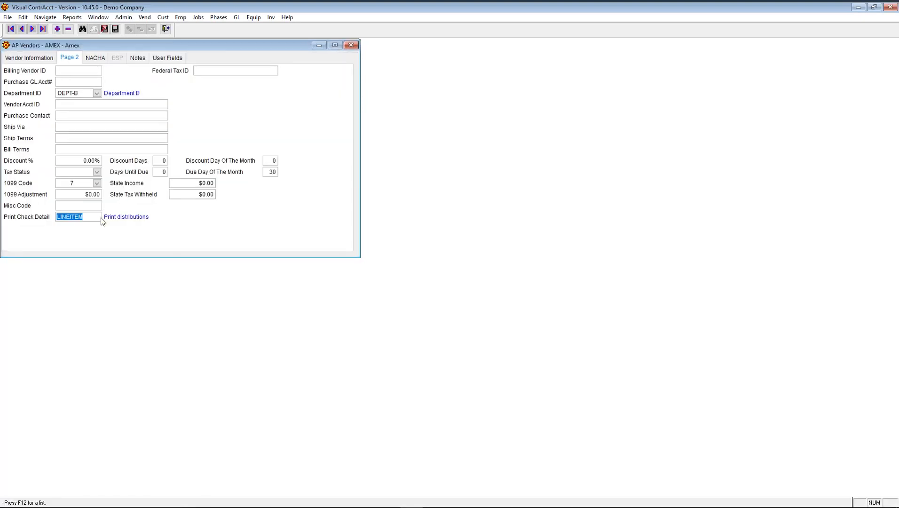
- On the NACHA tab, enable then disable Electronic Payment Vendor, leaving bank fields empty, and open Notes
click(164, 218)
click(98, 58)
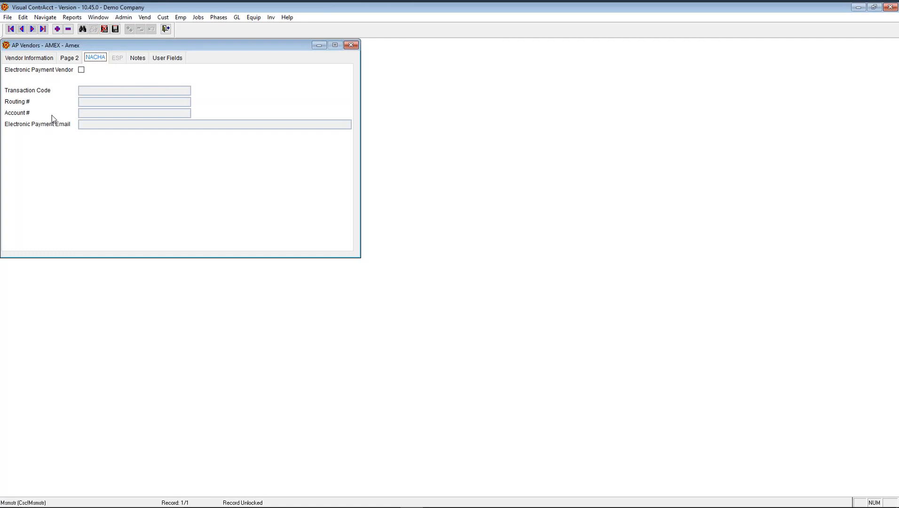
click(82, 70)
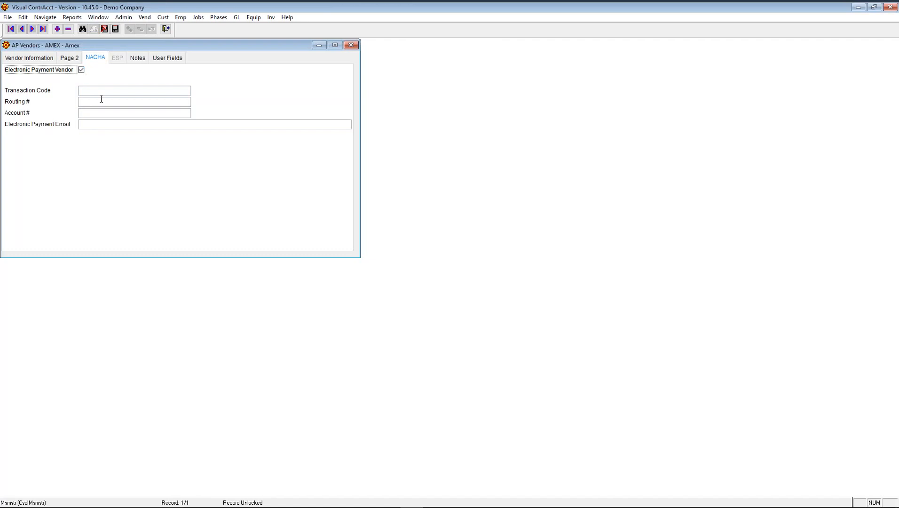
click(100, 91)
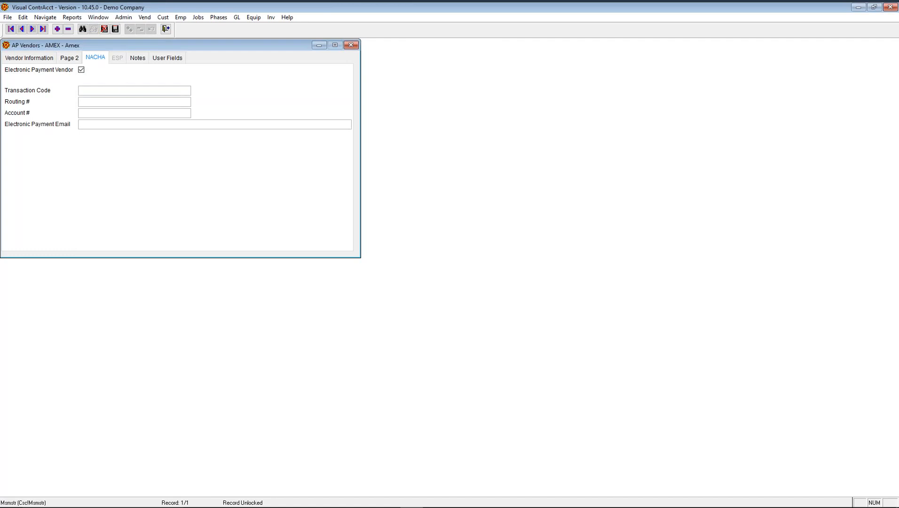
click(90, 102)
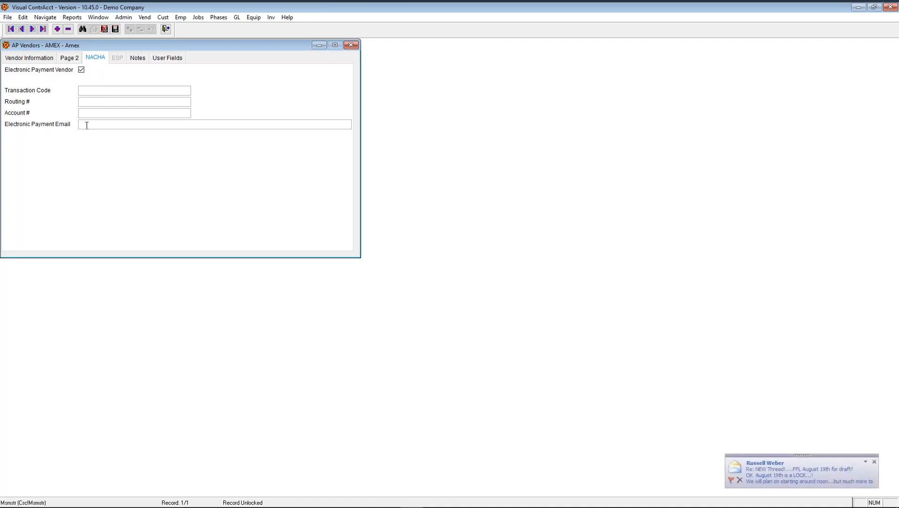
click(82, 124)
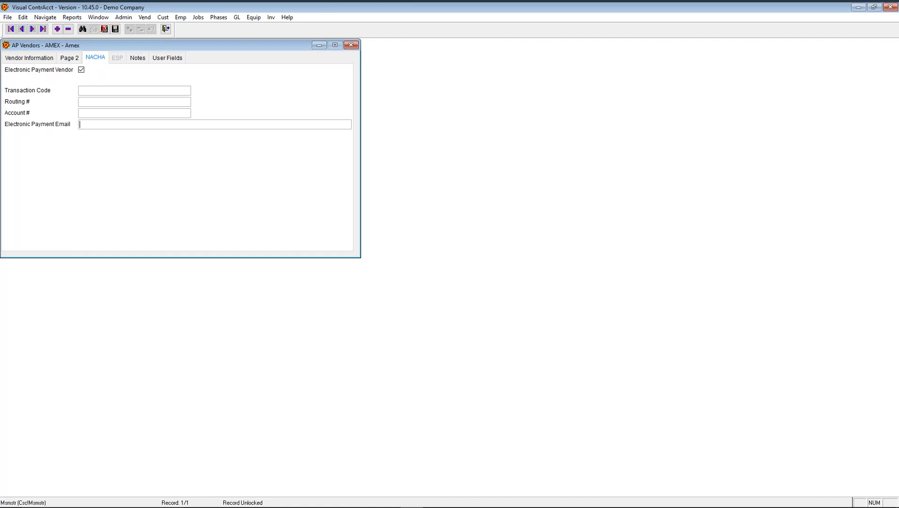
click(81, 70)
click(119, 61)
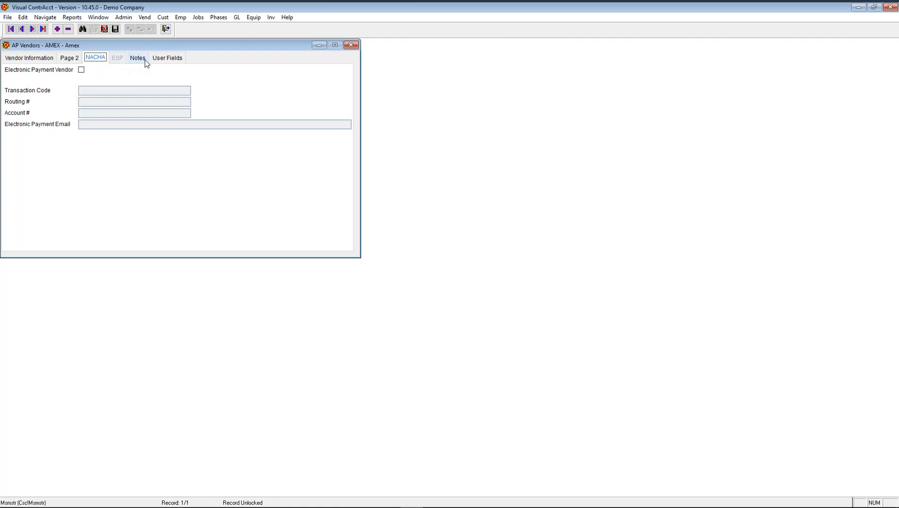
- Type the note 'tes' into the Amex vendor's empty notes page
click(138, 58)
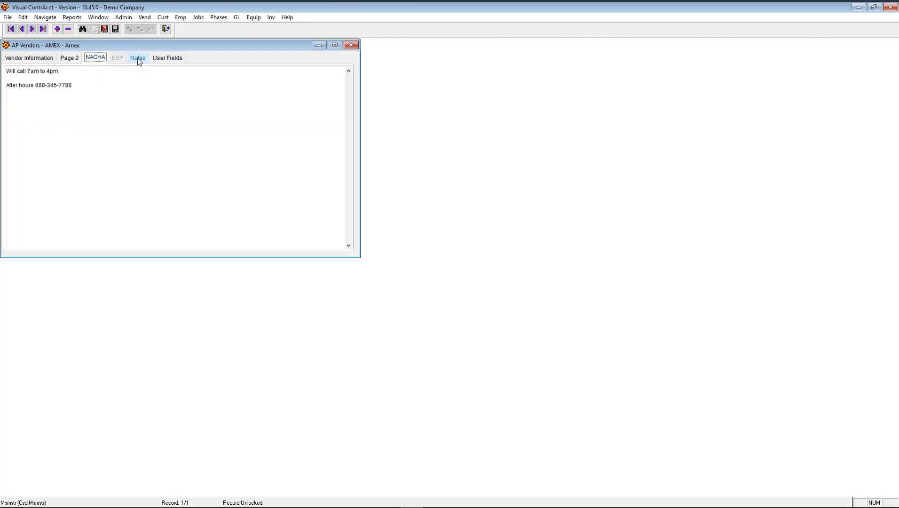
click(54, 83)
text(nores)
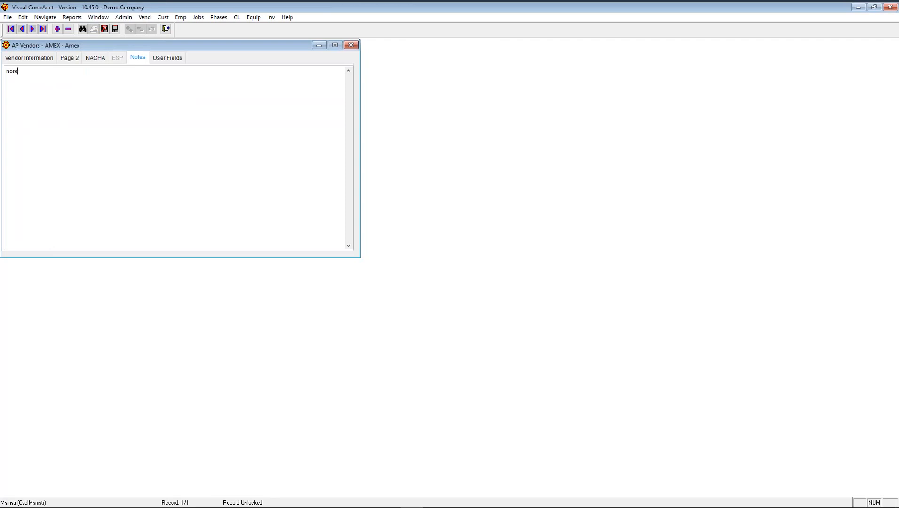
key(BackSpace)
key(BackSpace)
key(BackSpace)
text(tes)
- Check the note from Vendor Information and the notes page, then show the User Fields page
click(28, 59)
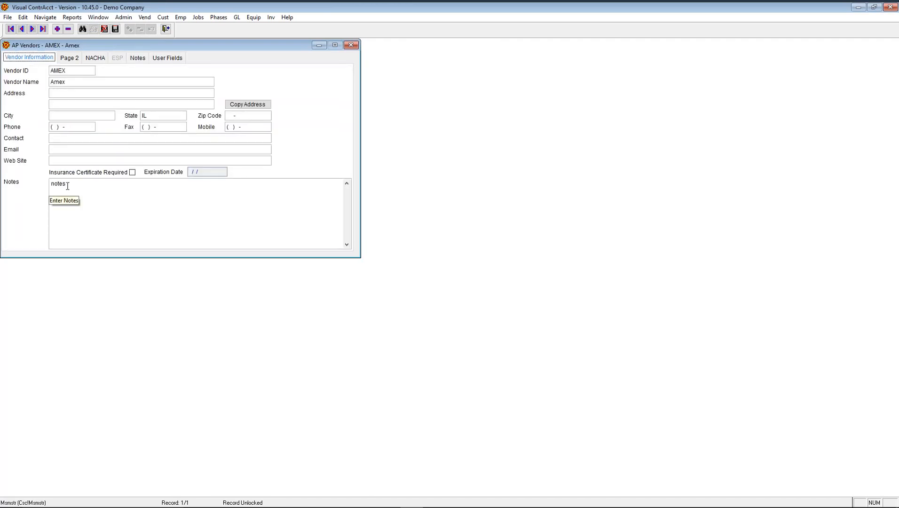
click(139, 57)
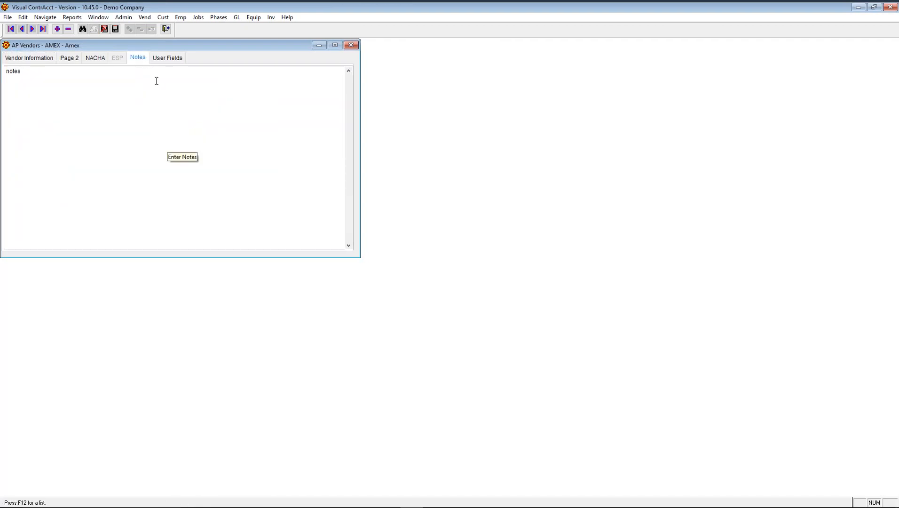
click(172, 59)
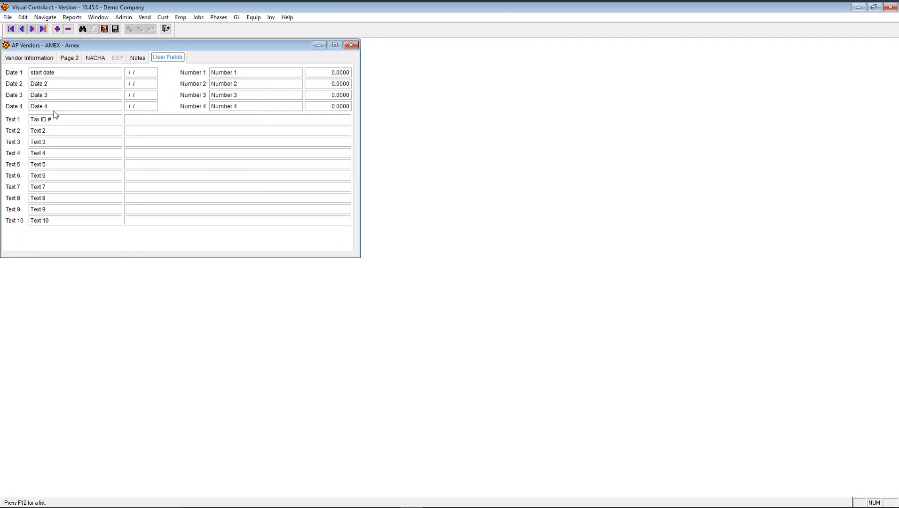
- Rename the Text 2 user field label to 'notes'
click(50, 130)
text(notes)
click(53, 144)
- Review the Vendor Information, NACHA and Page 2 tabs, then undo the vendor's unsaved changes
click(43, 57)
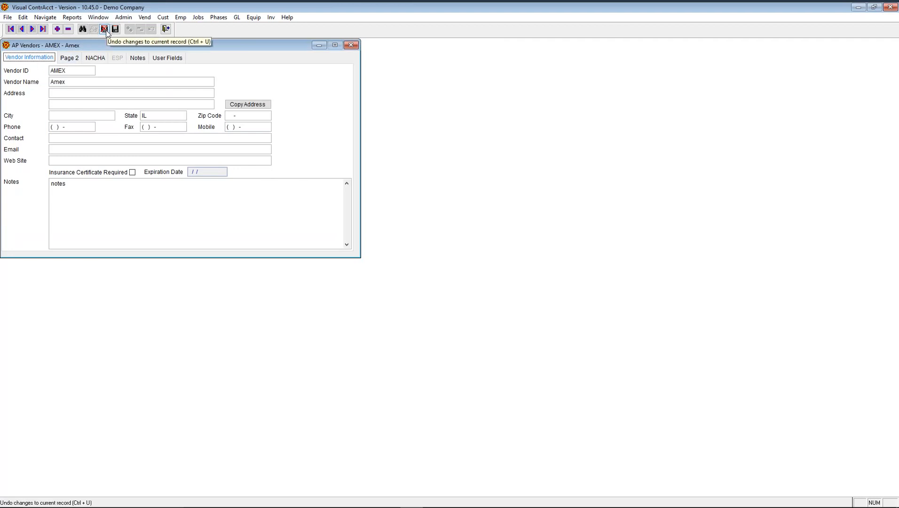
click(95, 60)
click(68, 59)
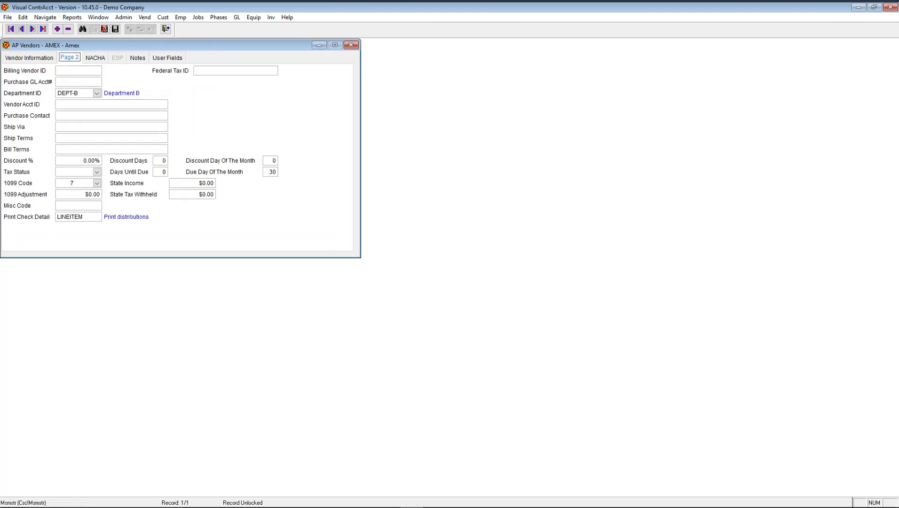
click(104, 29)
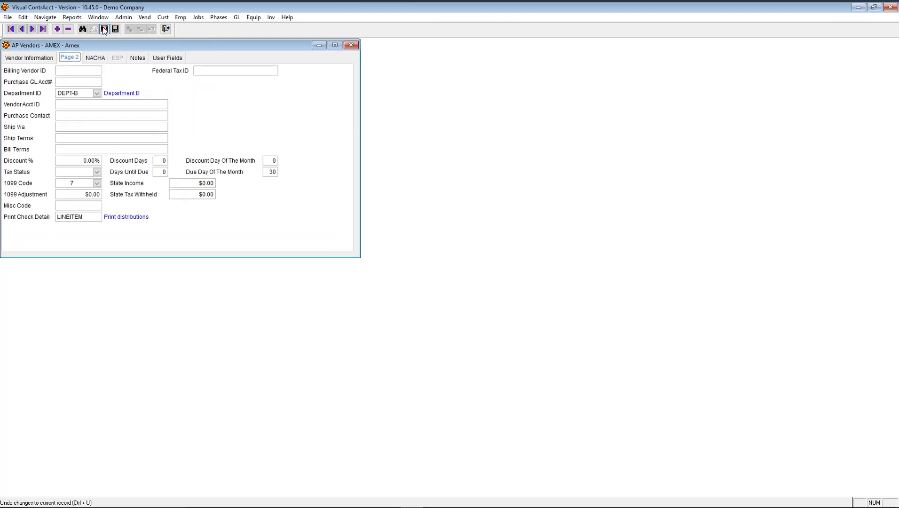
- Switch back to the Amex vendor's Vendor Information page
click(40, 59)
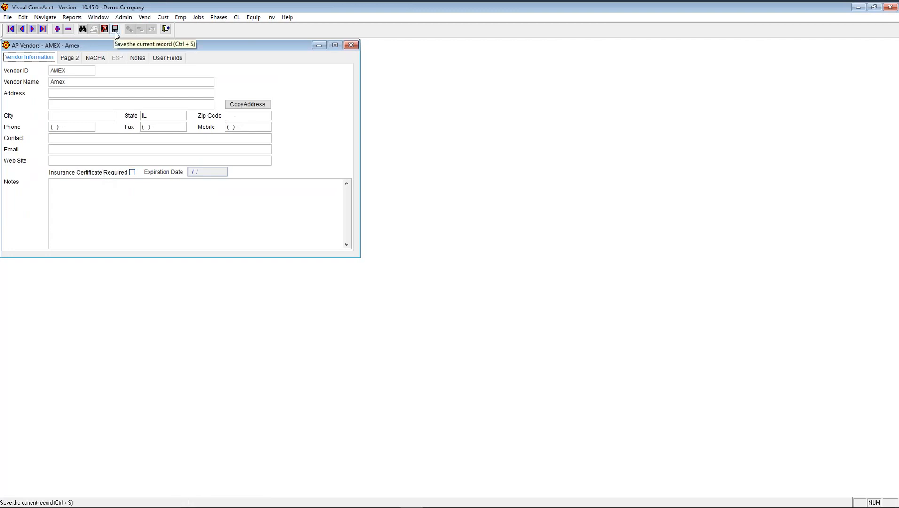
- Look up all vendors and open Z vendor (ZZZZZZZZZZ) from the search list
click(83, 30)
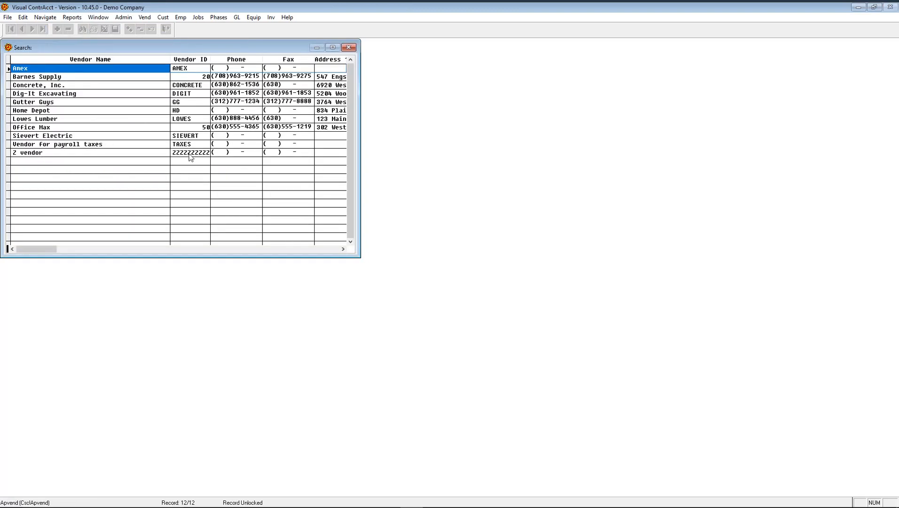
double_click(191, 153)
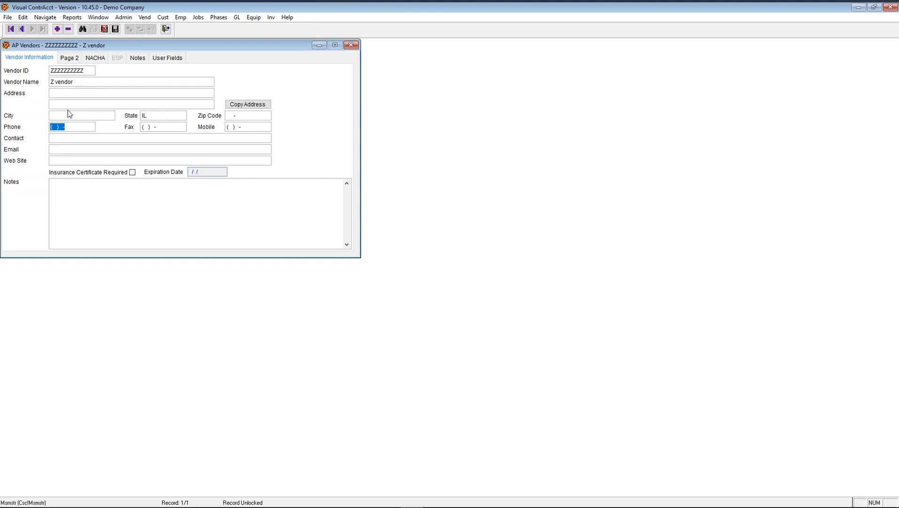
- Check Z vendor's Page 2 billing and Print Check Detail settings, then return to Vendor Information
click(69, 57)
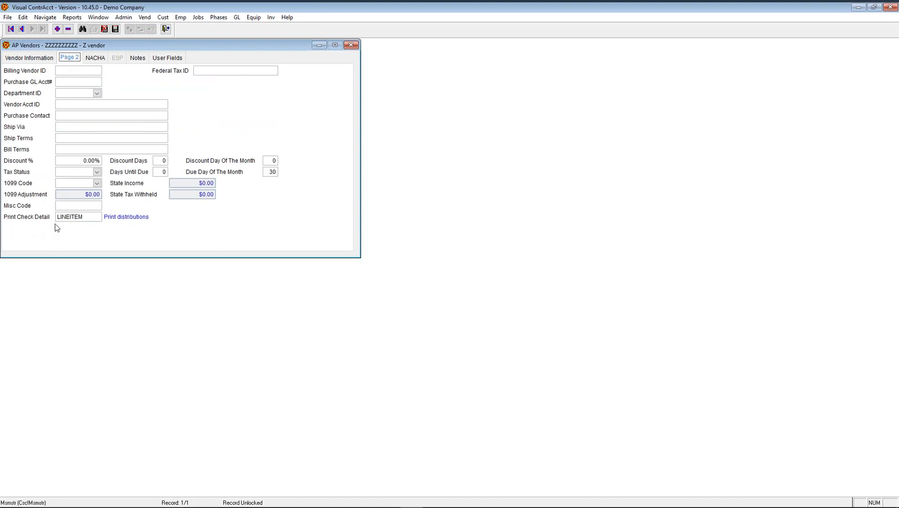
click(84, 218)
click(42, 58)
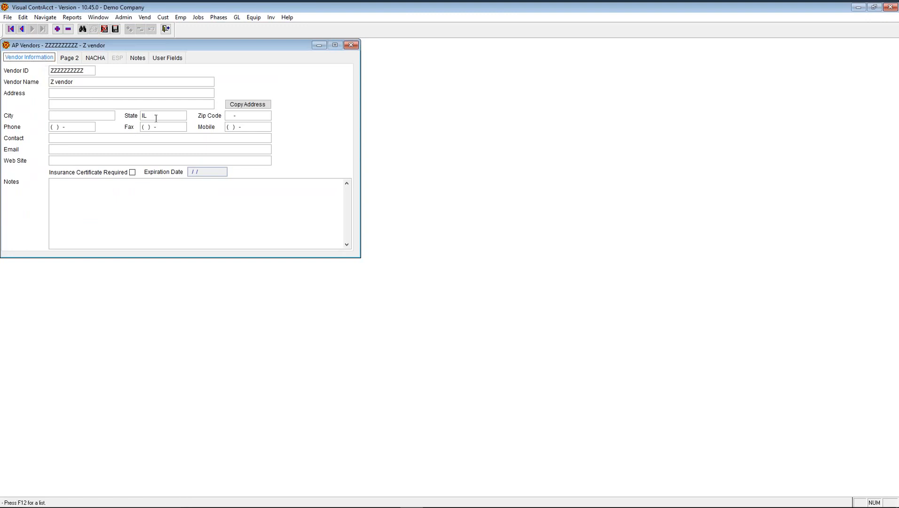
- Close the vendor form and open AP Invoices from File > Accounts Payable, showing invoice 1
click(166, 29)
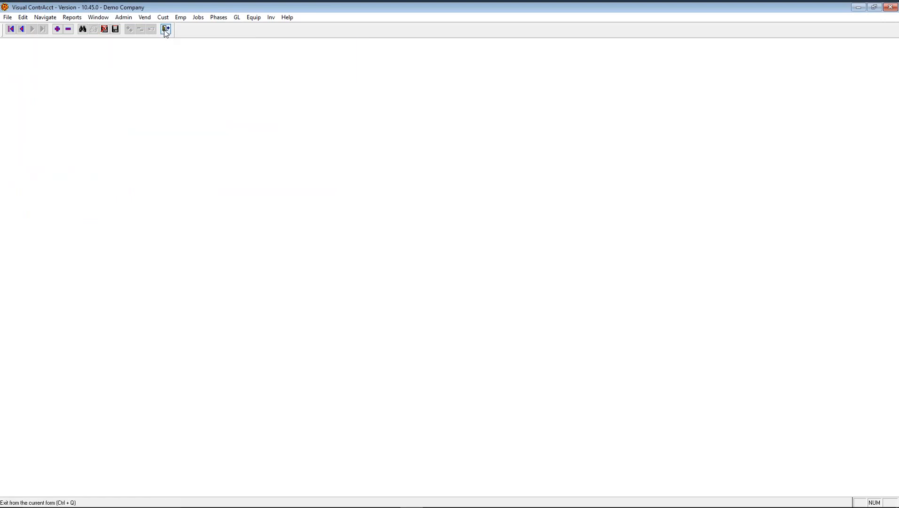
key(alt+f)
key(Right)
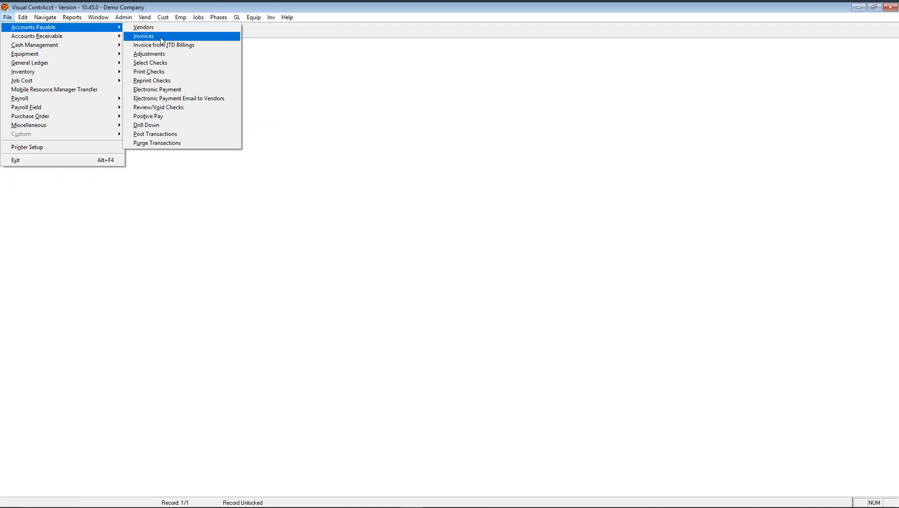
click(159, 36)
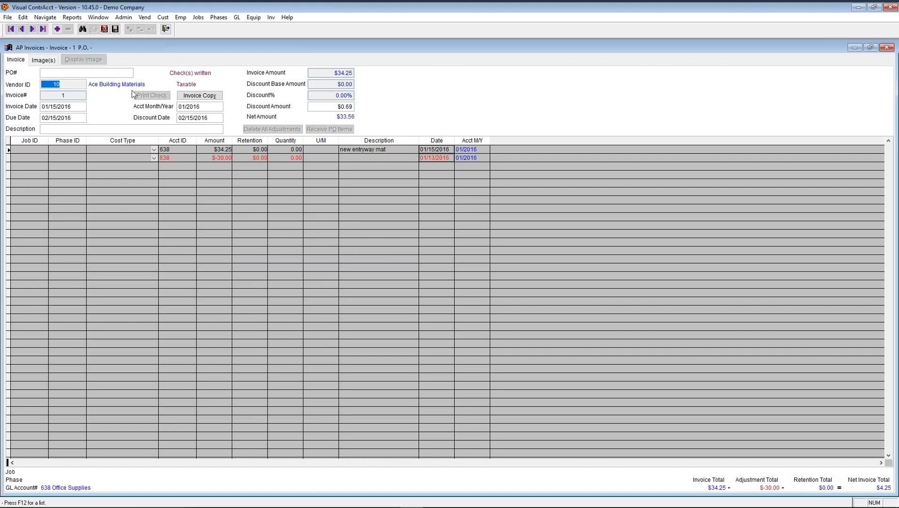
- Step through the existing AP invoices one by one, then begin a new blank invoice
click(56, 72)
click(73, 82)
click(33, 29)
click(32, 29)
click(32, 29)
click(32, 29)
click(32, 29)
click(32, 29)
click(33, 29)
click(33, 29)
click(33, 29)
click(57, 29)
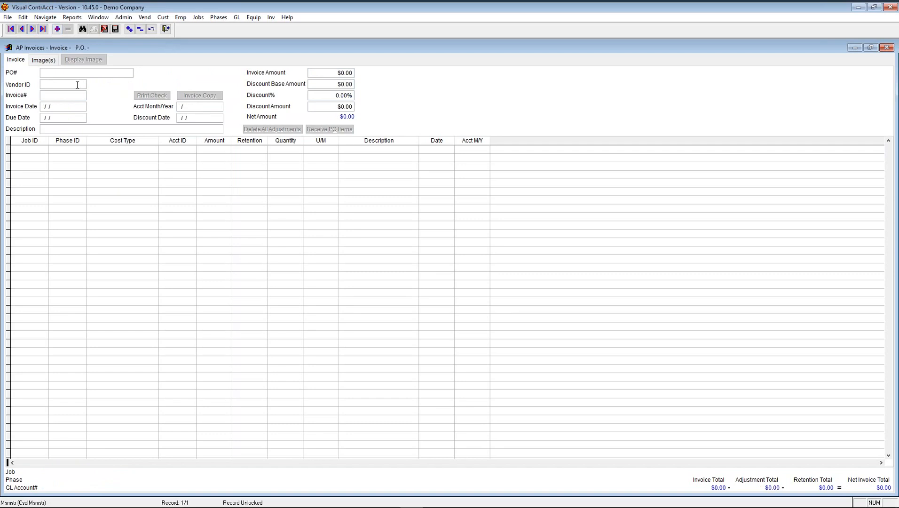
- Pick purchase order 1002 from the PO list and accept vendor 20, Barnes Supply
key(F2)
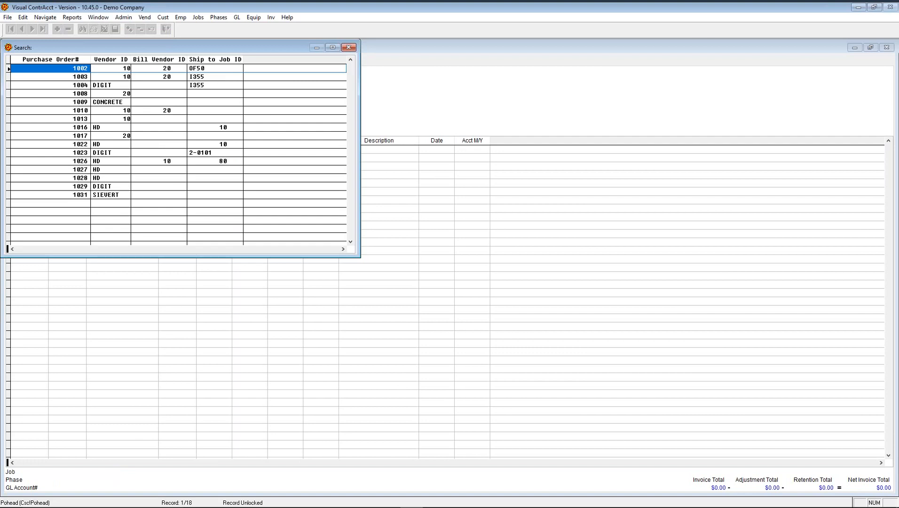
key(Return)
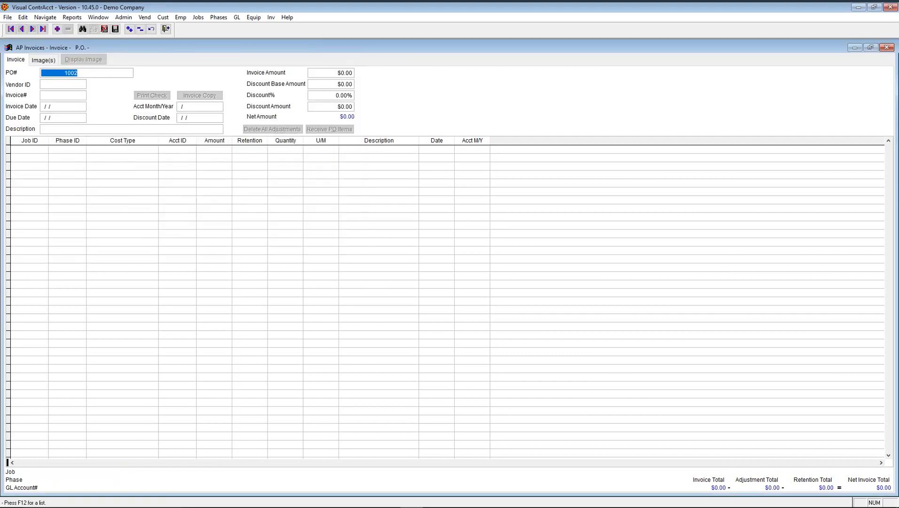
key(Tab)
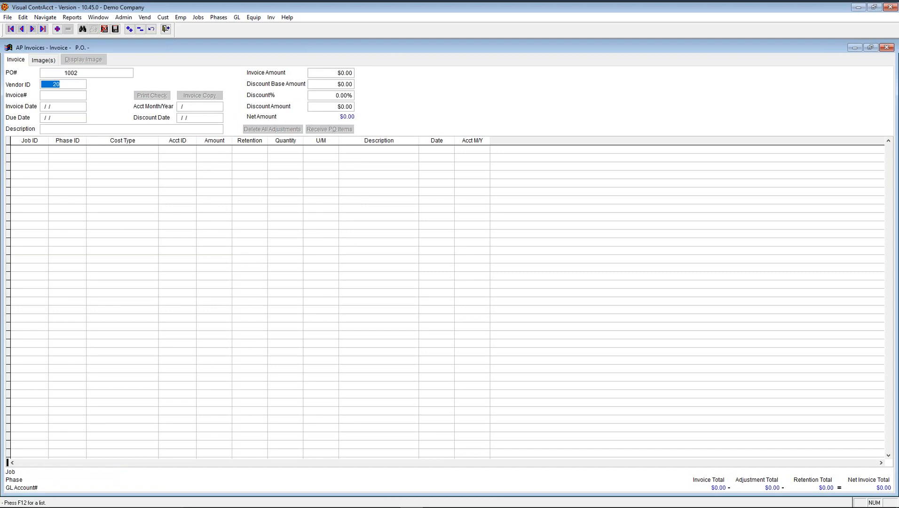
key(Tab)
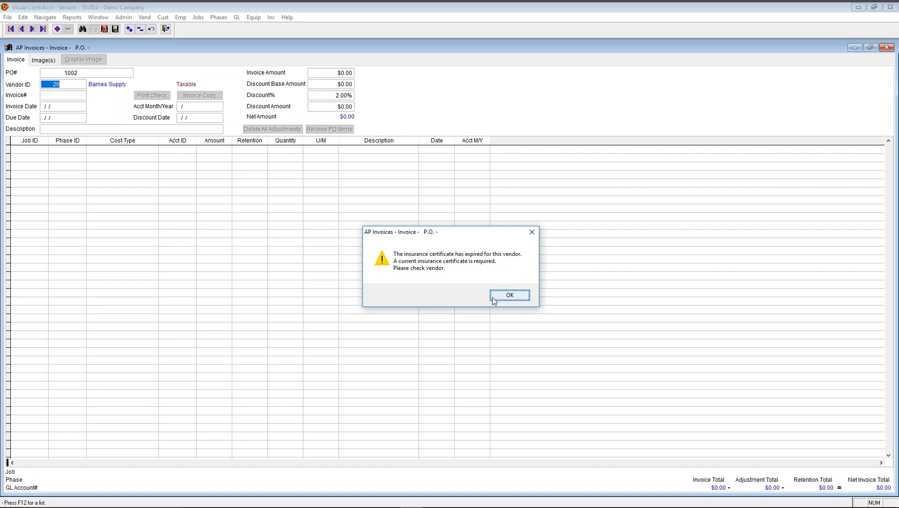
- Dismiss the expired-insurance warning and enter invoice number 12345
click(497, 296)
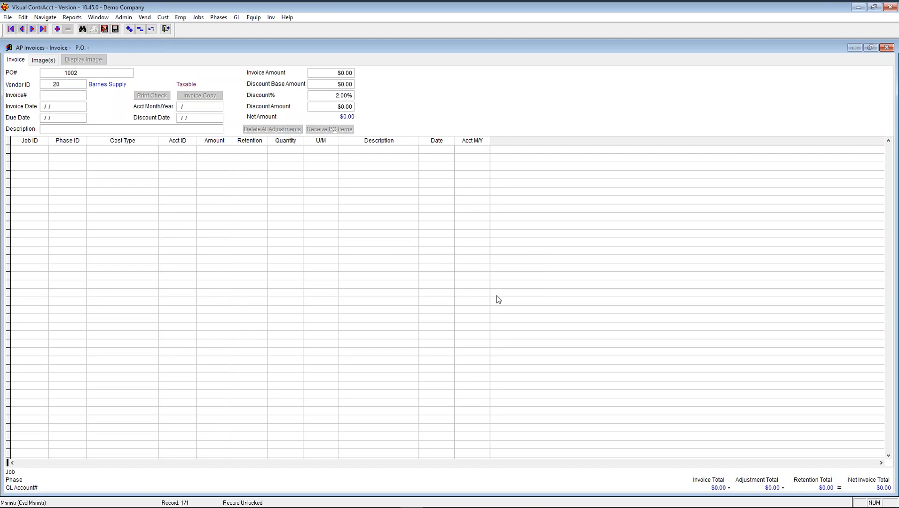
text(12345)
key(Tab)
- Set the invoice date to 02/14/2017 so the due date 03/16/2017 fills in
key(t)
key(Delete)
key(plus)
key(Delete)
key(minus)
key(Tab)
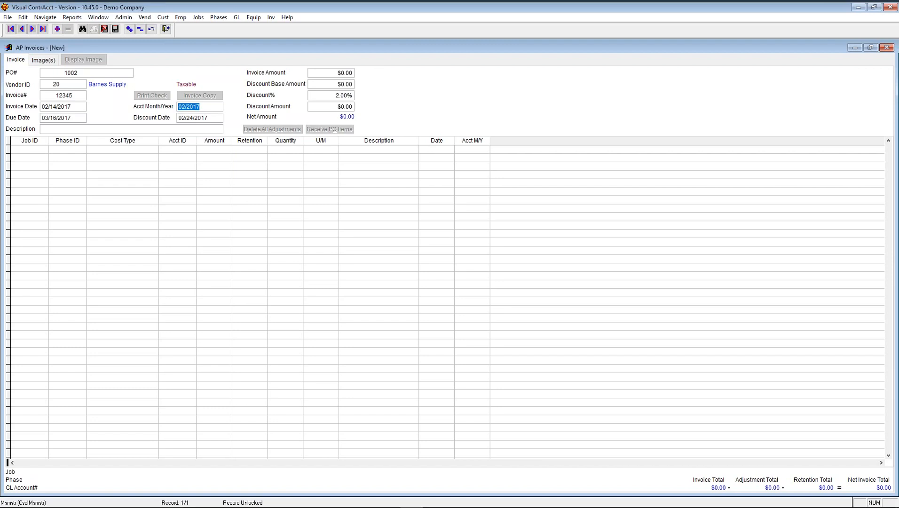
- Accept month 02/2017 and amount $299.25, entering 0 for discount percent and discount amount
key(Tab)
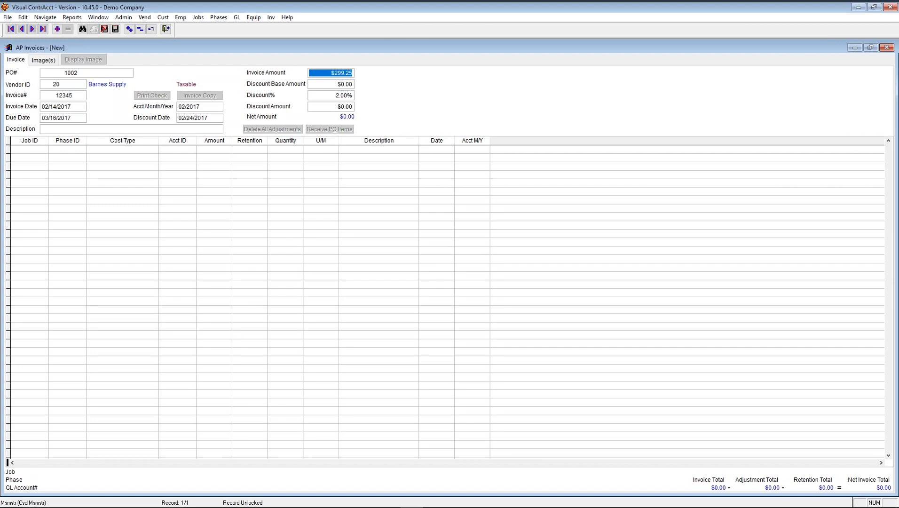
key(Tab)
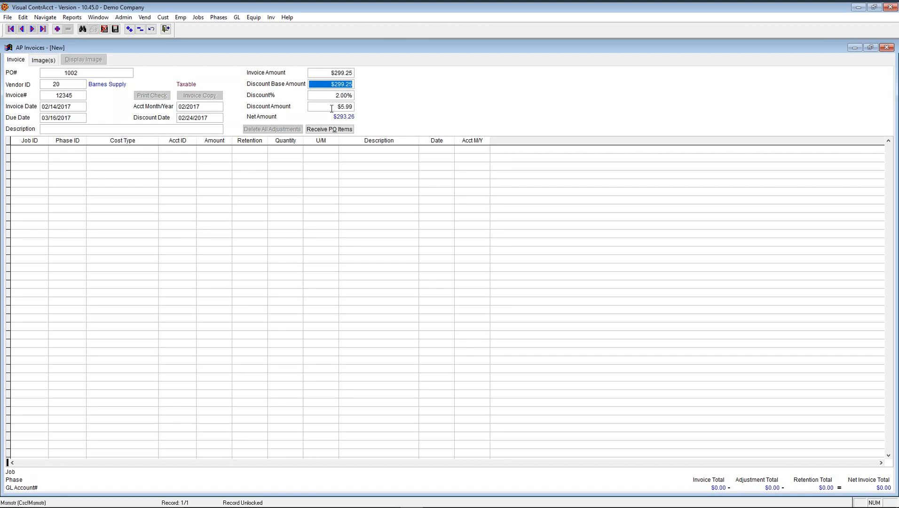
key(Tab)
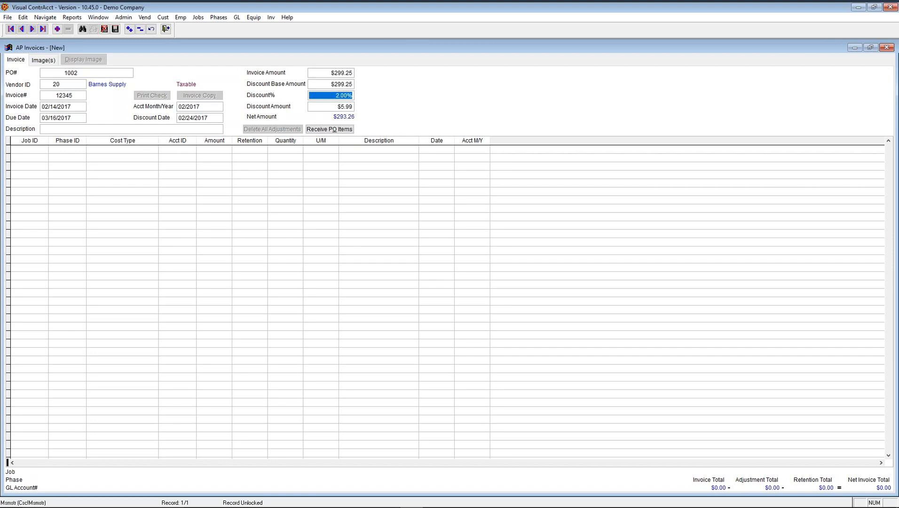
text(0)
key(Tab)
text(0)
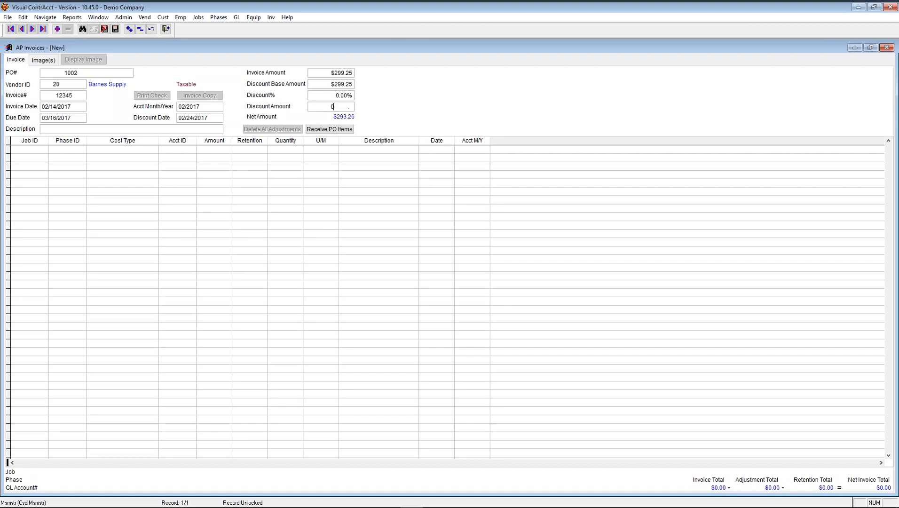
key(Tab)
key(Tab)
key(Tab)
key(Tab)
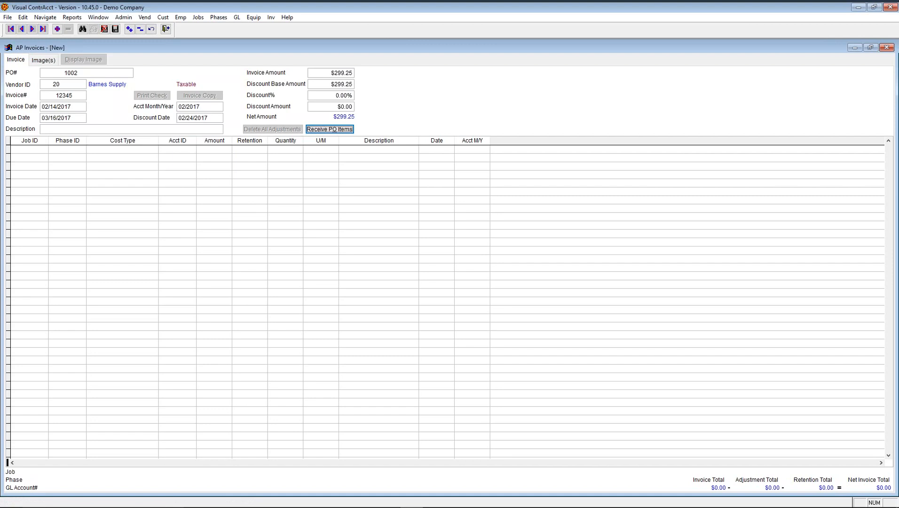
- Receive the 12 ft WOOD line from PO 1002 as $96.00 for job OF50 and save the PO
click(330, 129)
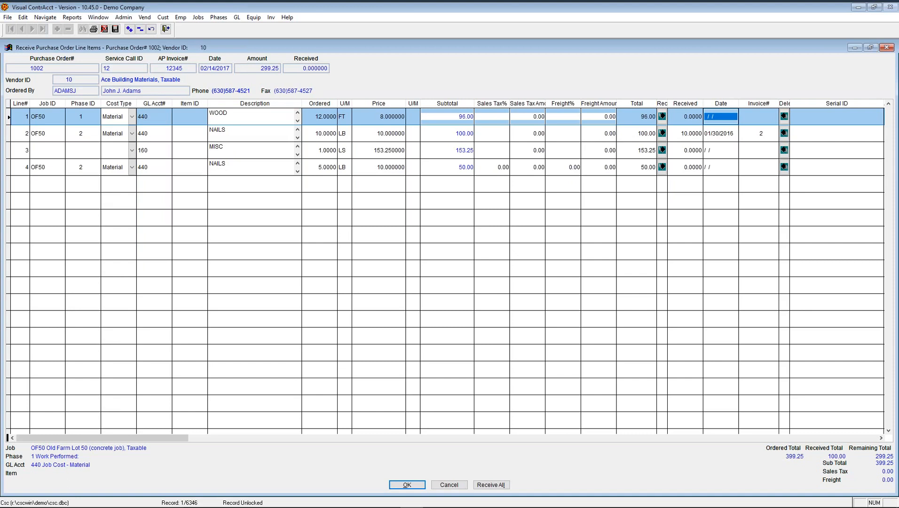
click(662, 117)
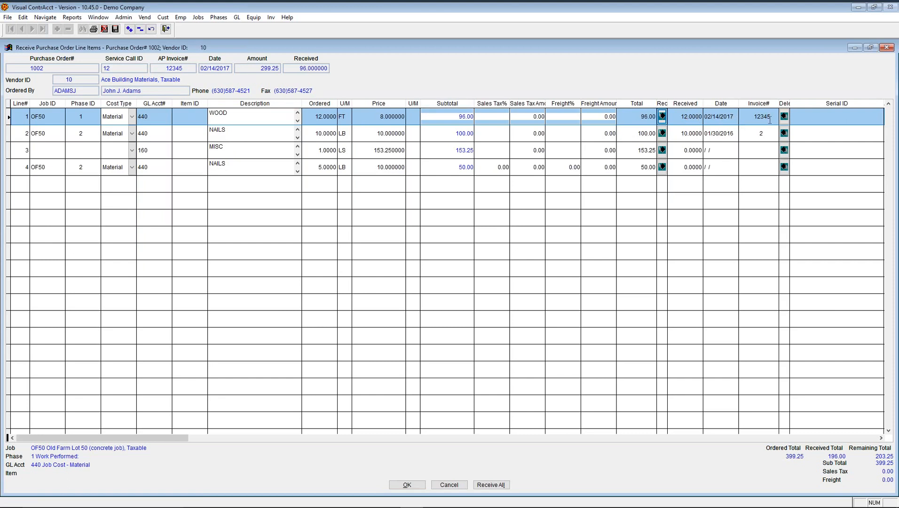
click(411, 485)
click(429, 294)
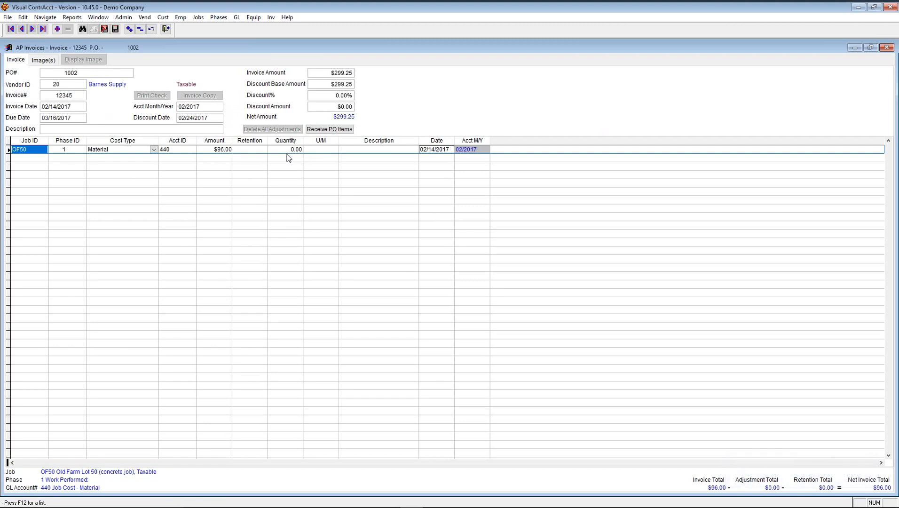
- Try saving invoice 12345 and dismiss the error that its $96.00 distribution doesn't match $299.25
click(356, 150)
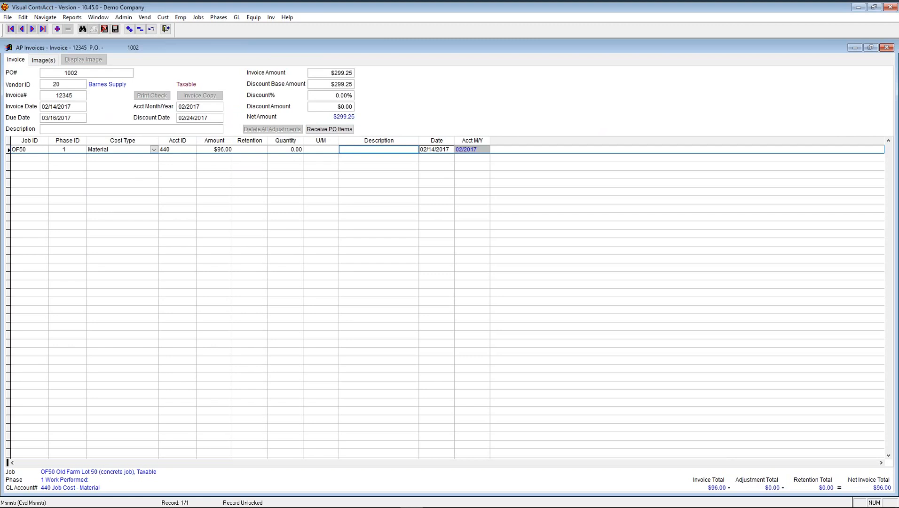
click(111, 129)
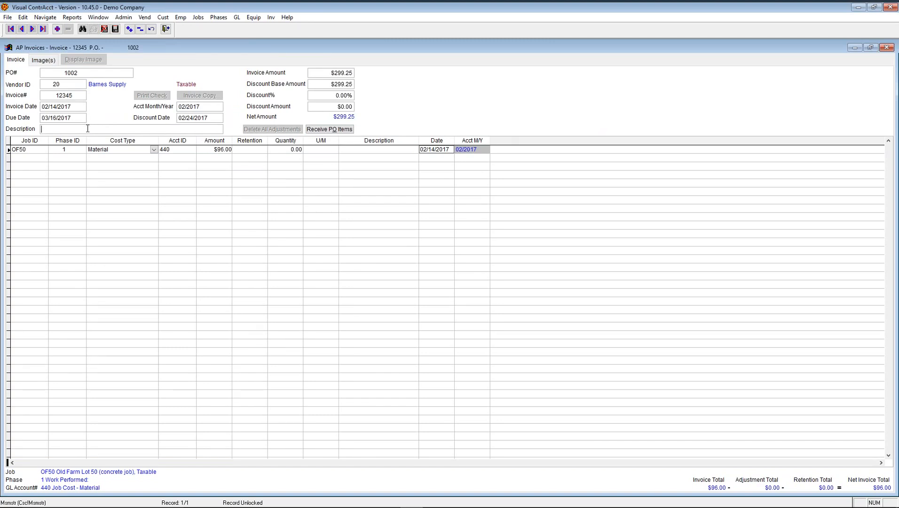
click(356, 150)
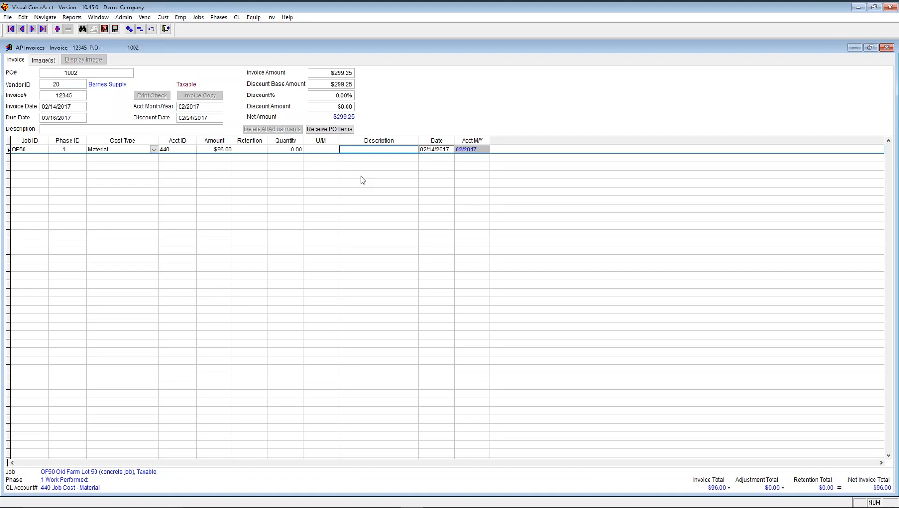
click(116, 29)
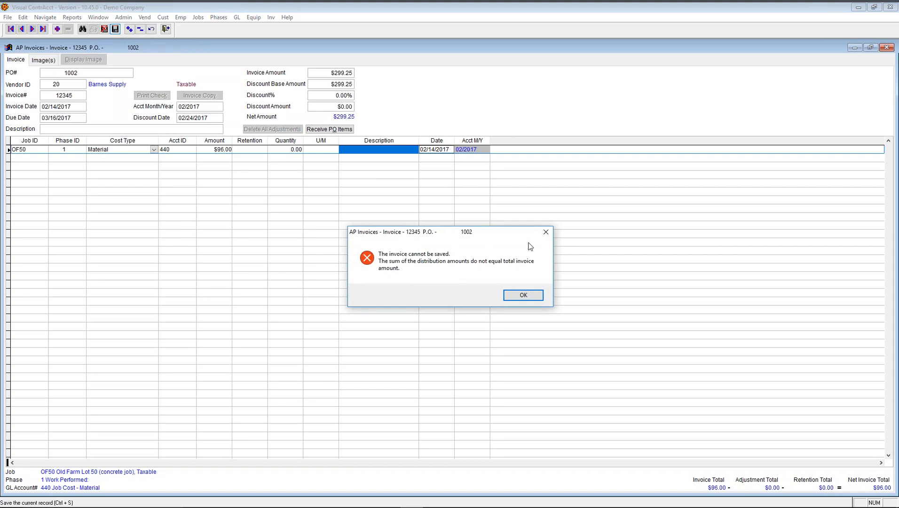
click(528, 295)
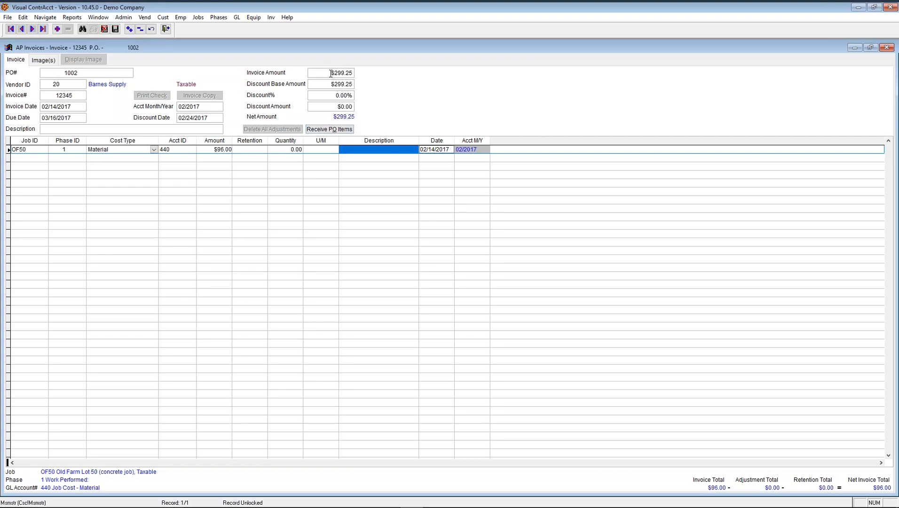
- Change the OF50 line amount from $96.00 to 299.25, giving $14.96 retention, and save
click(208, 150)
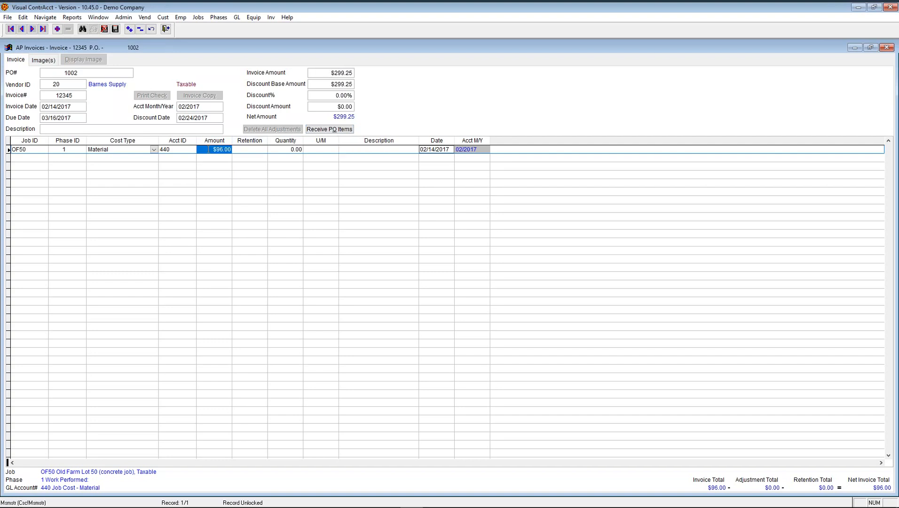
text(299.25)
key(Tab)
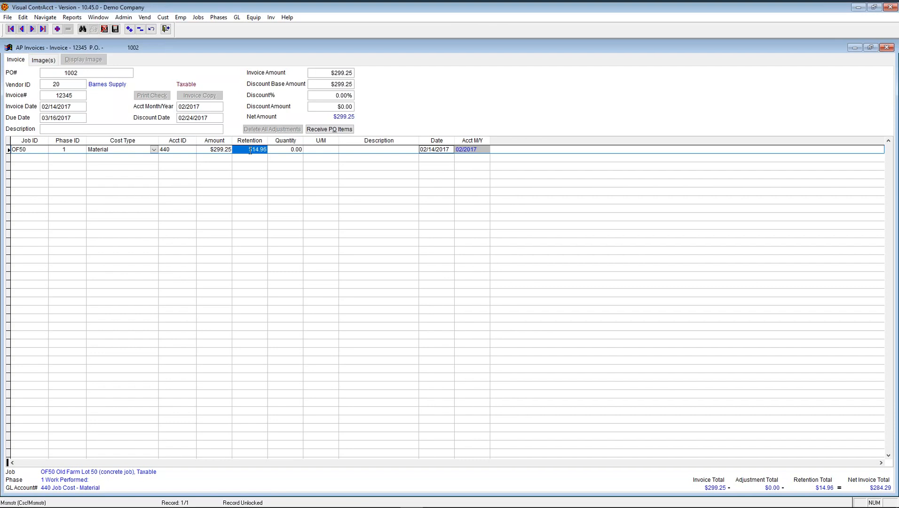
key(Tab)
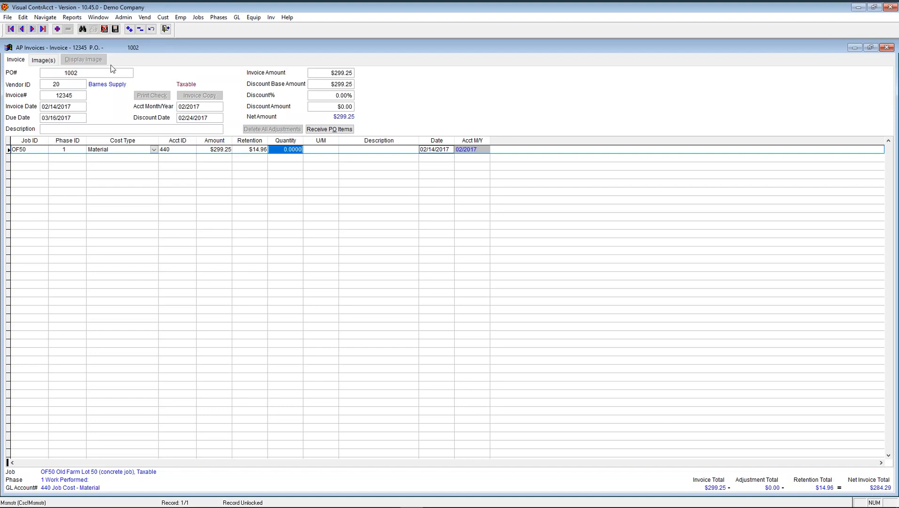
click(115, 30)
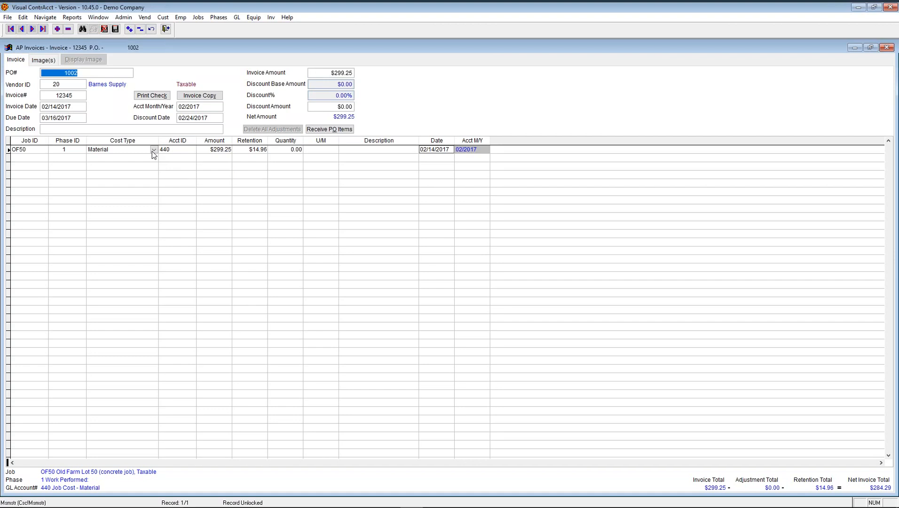
click(151, 96)
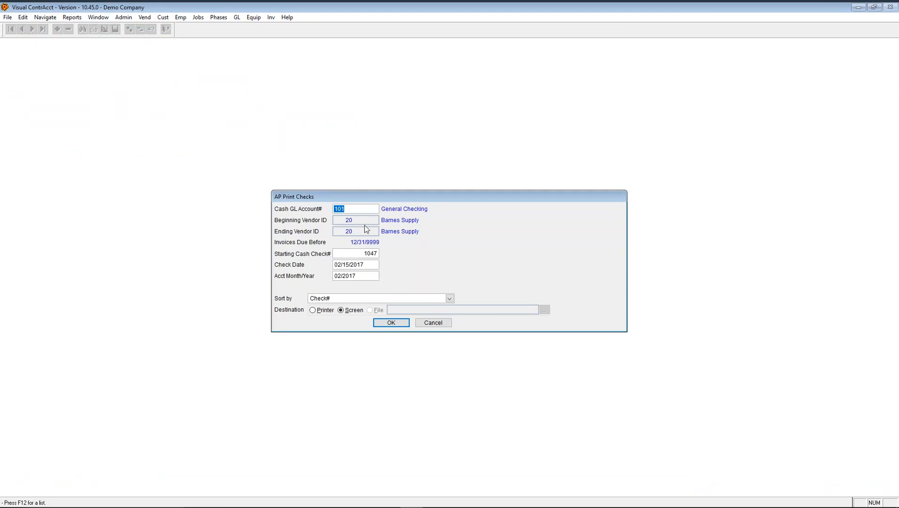
click(351, 253)
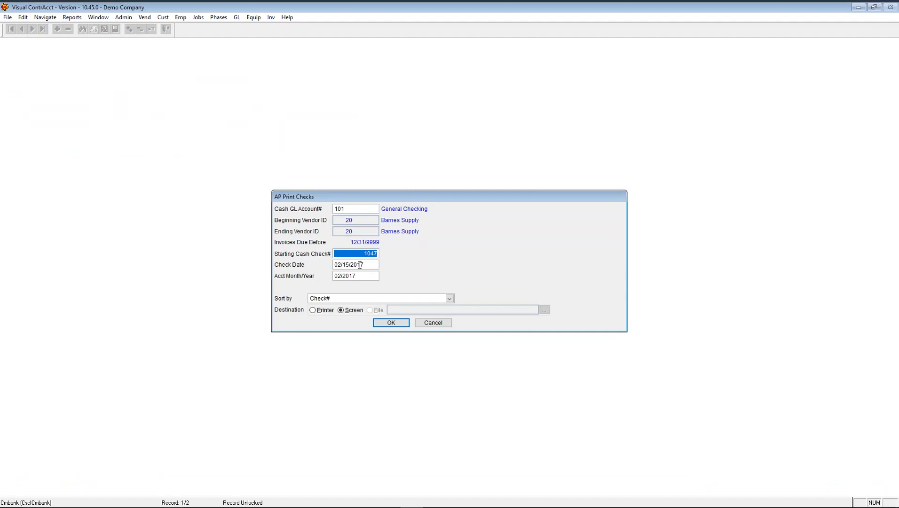
click(366, 266)
key(Tab)
click(434, 323)
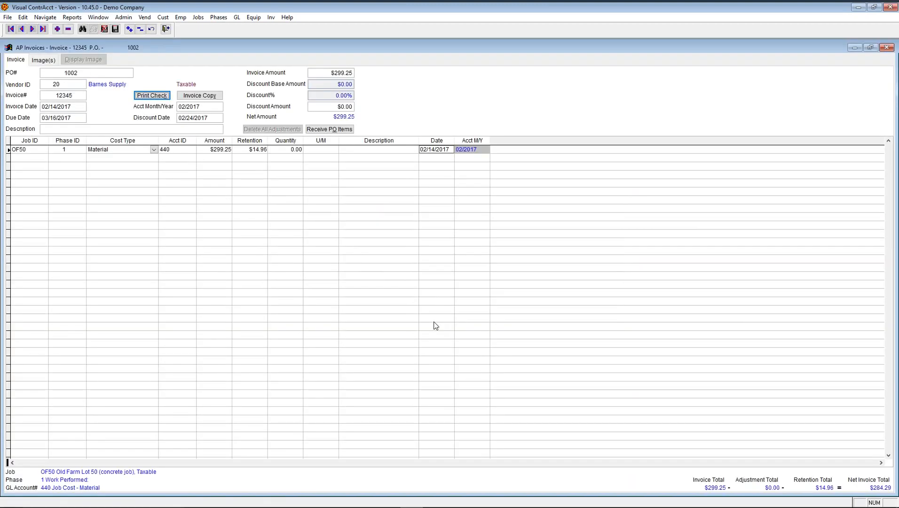
- Copy invoice 12345 to new invoice number 123456 dated 02/15/2017
click(202, 96)
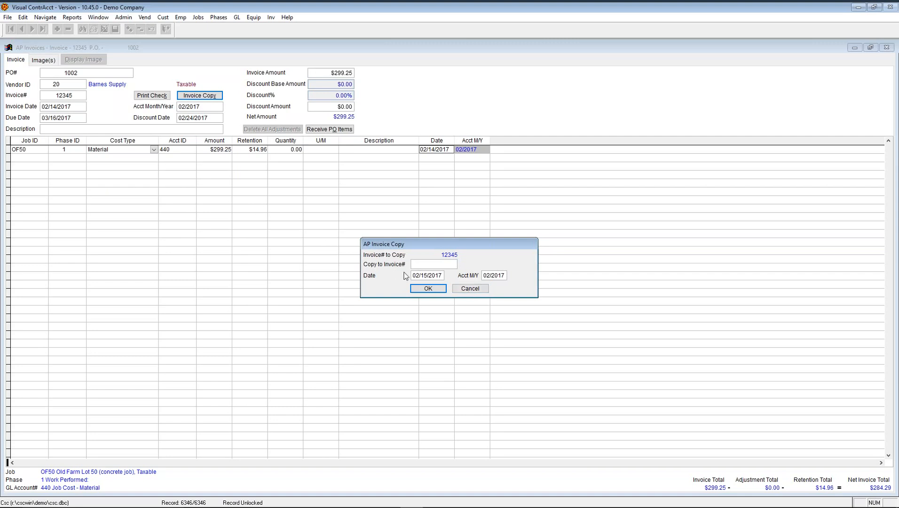
text(123456)
click(428, 289)
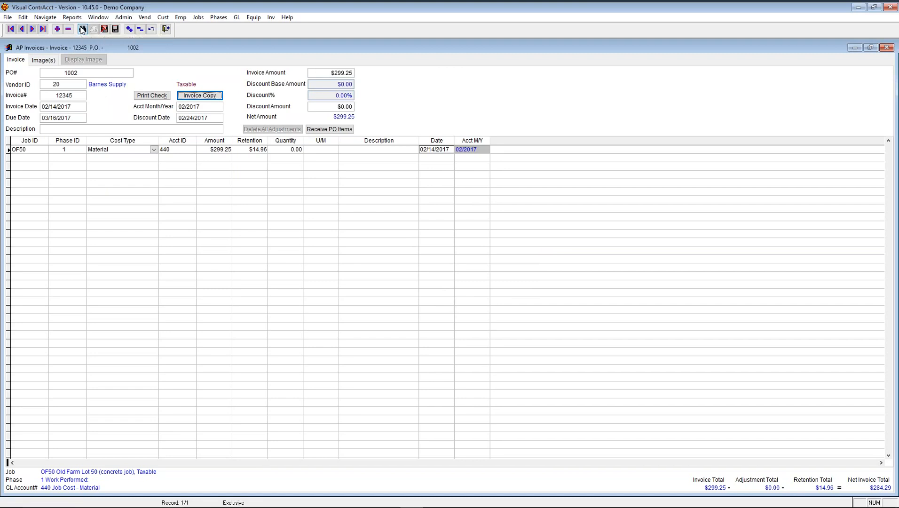
- Find and load invoice 123456 for Barnes Supply by its number
click(83, 29)
text(123456)
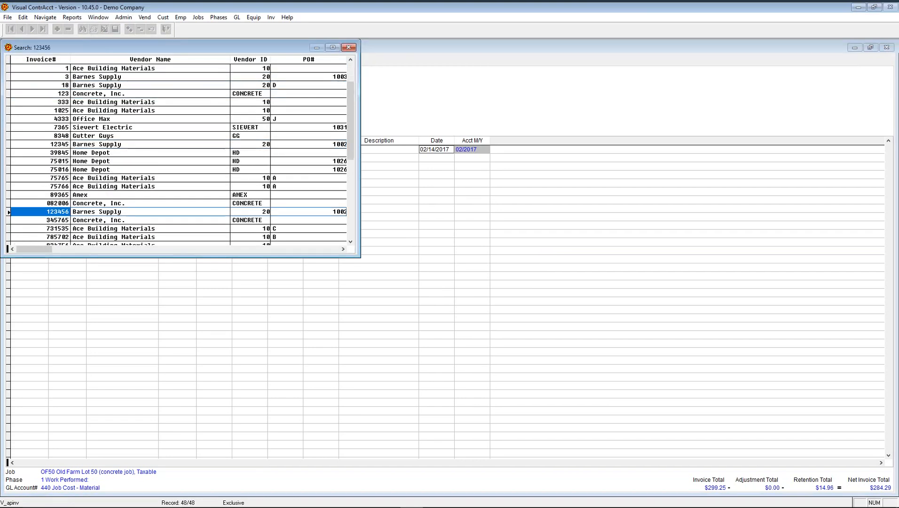
key(Return)
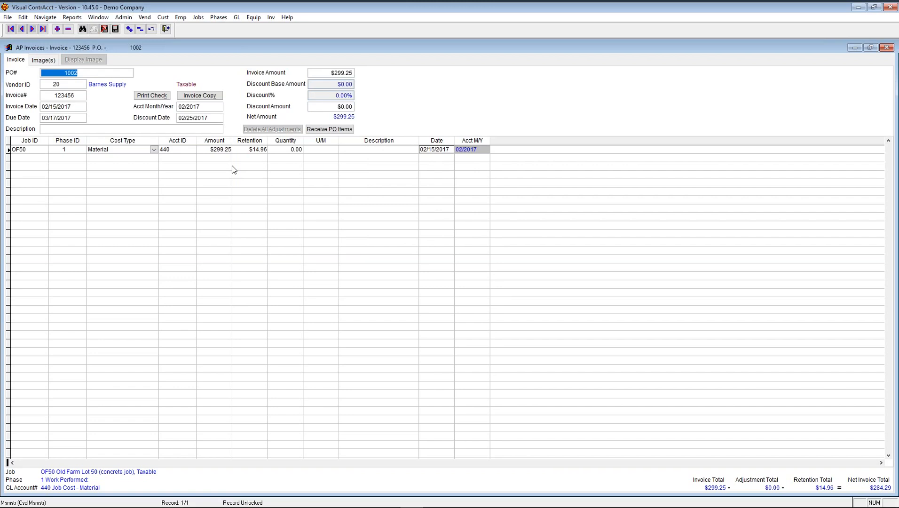
- Delete invoices 123456 and 12345, removing 12345 from its PO, then go to the first record
click(68, 29)
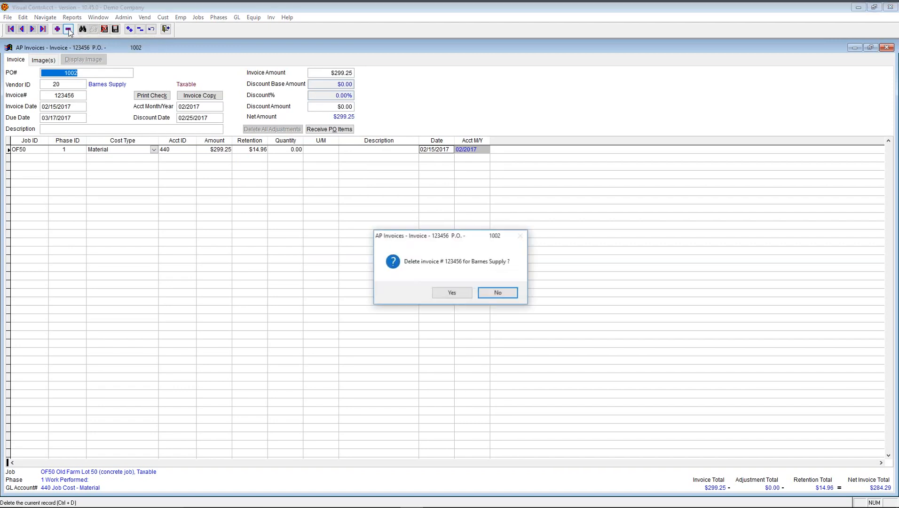
click(444, 295)
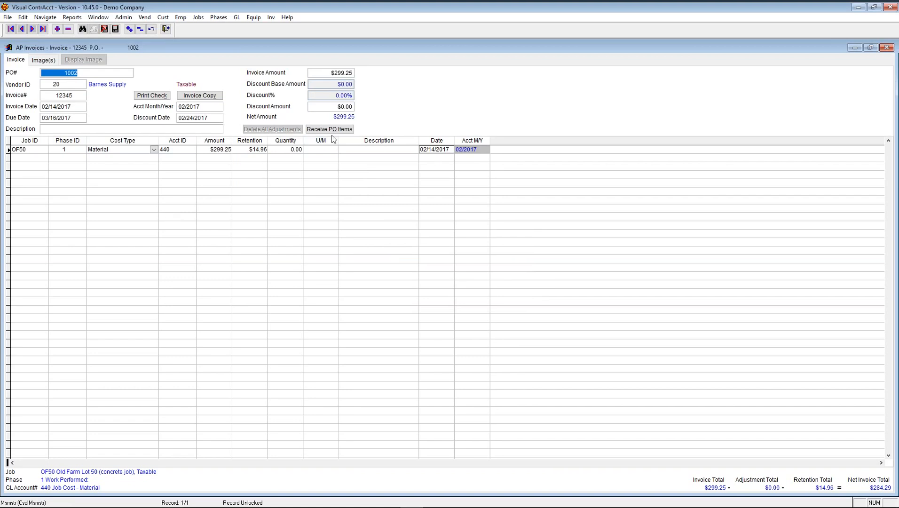
click(68, 30)
click(451, 293)
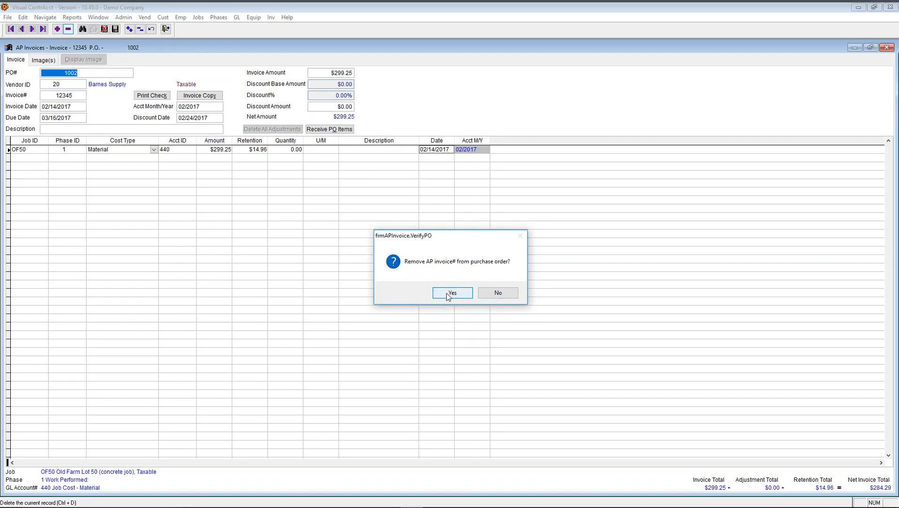
click(446, 293)
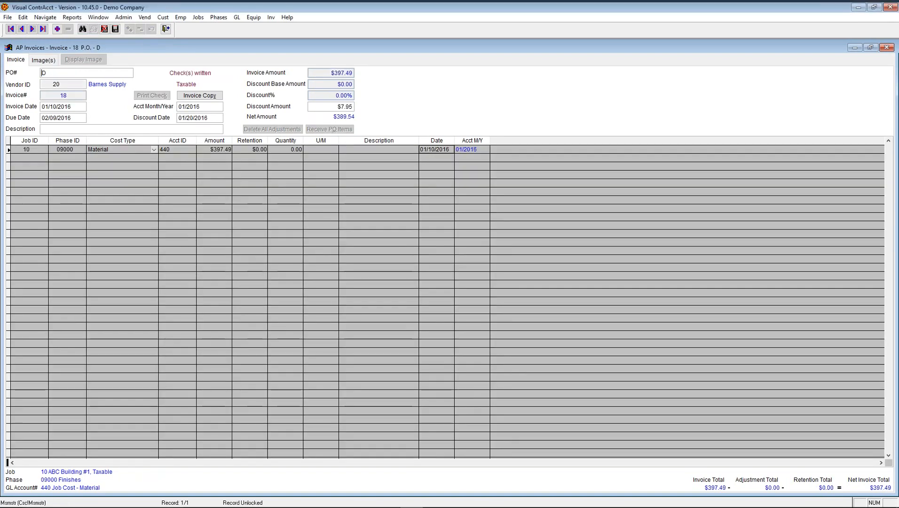
click(11, 29)
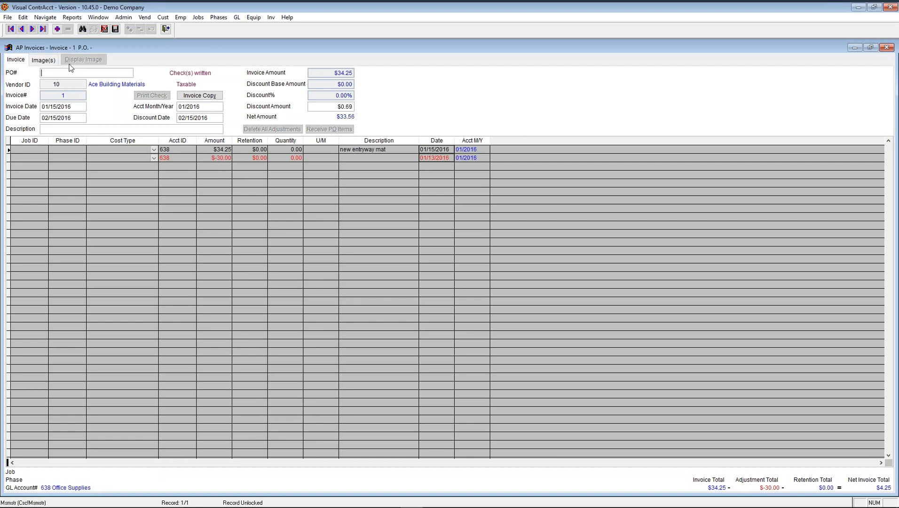
- Step through invoices 333, 1025 and 75766, then back to Ace Building Materials invoice 1025
click(32, 29)
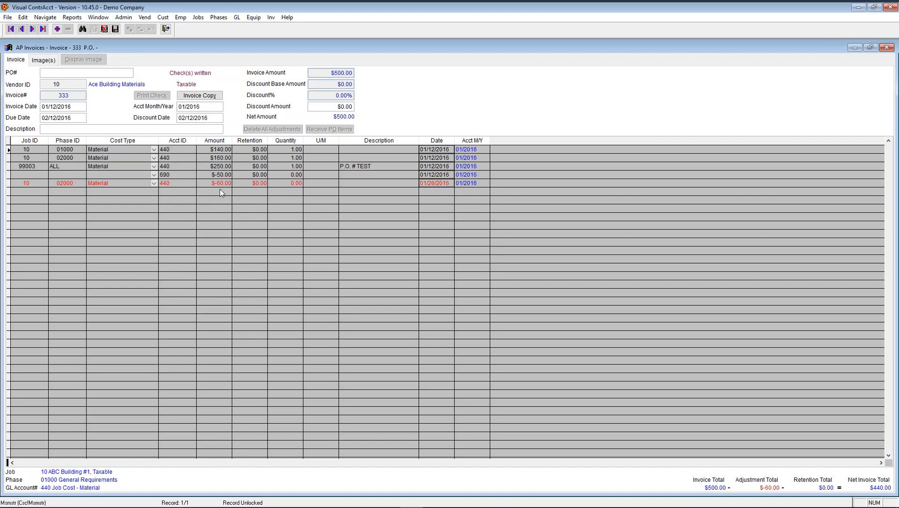
click(32, 28)
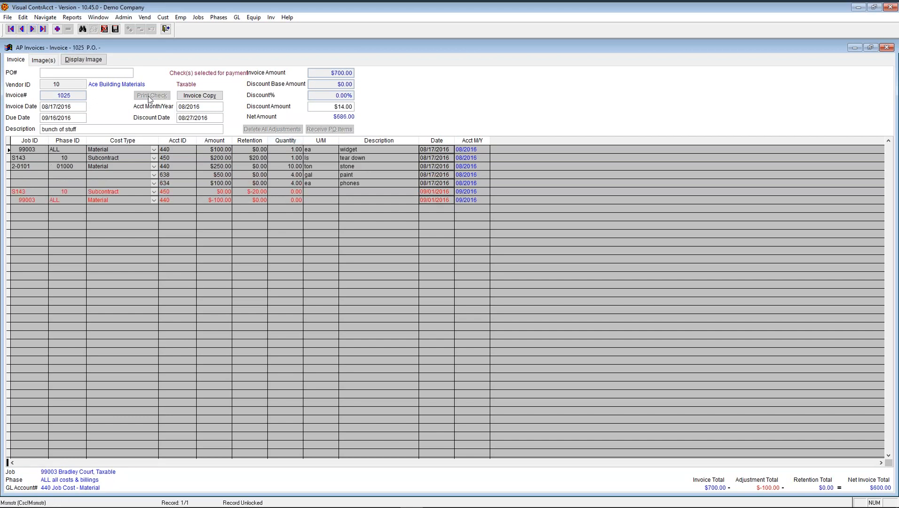
click(32, 29)
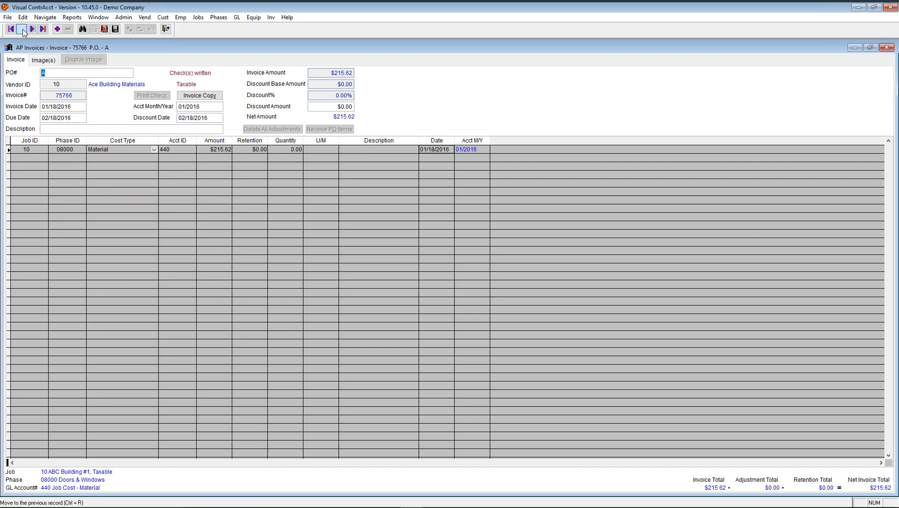
click(22, 30)
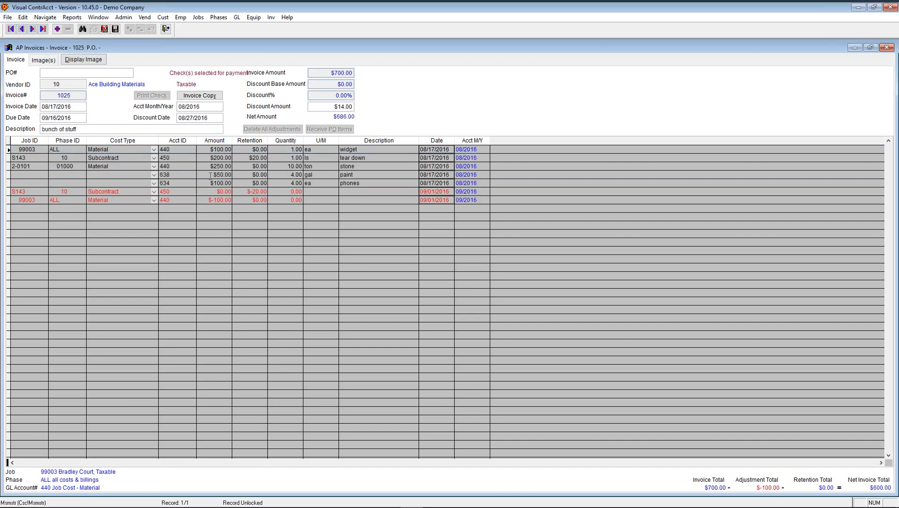
click(8, 18)
click(188, 50)
- Open File > Accounts Payable > Select Checks to see vendors' selected and unpaid amounts
click(8, 18)
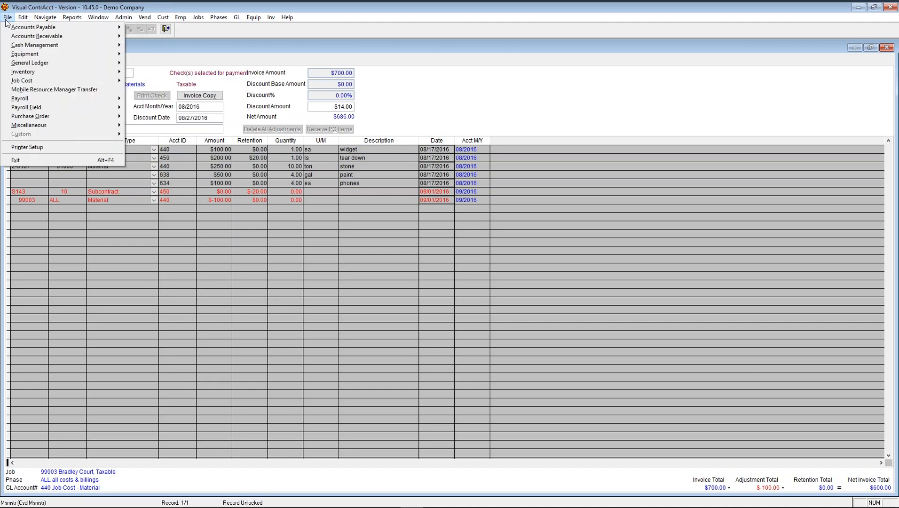
mouse_move(70, 27)
click(149, 63)
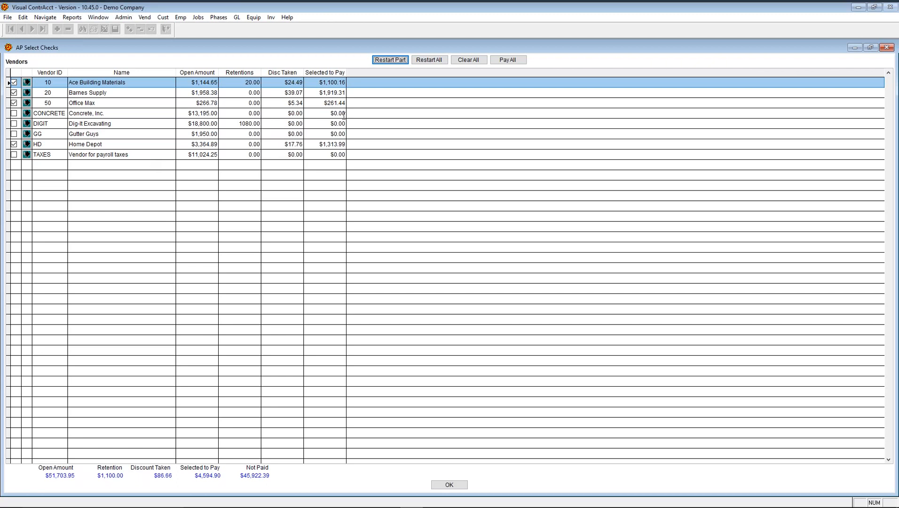
- Restart all check selections without reselecting a range, then close back to invoice 1025
click(432, 63)
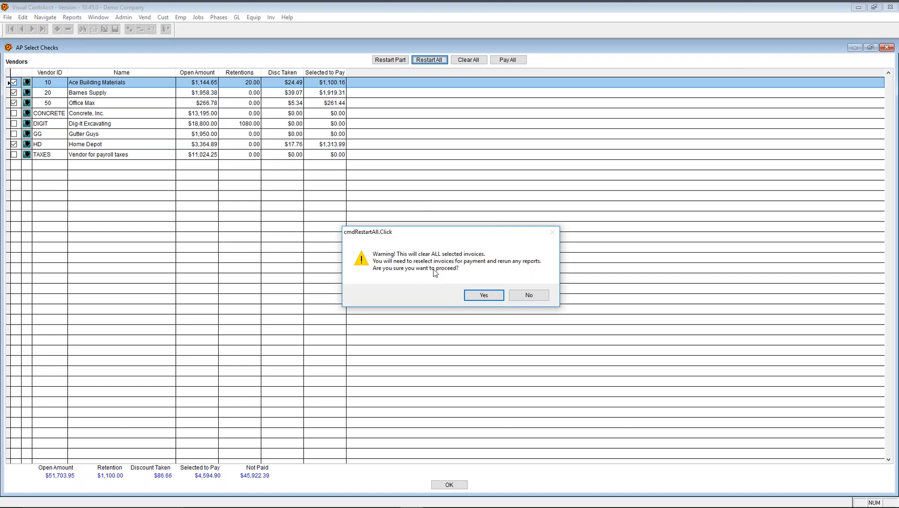
click(476, 295)
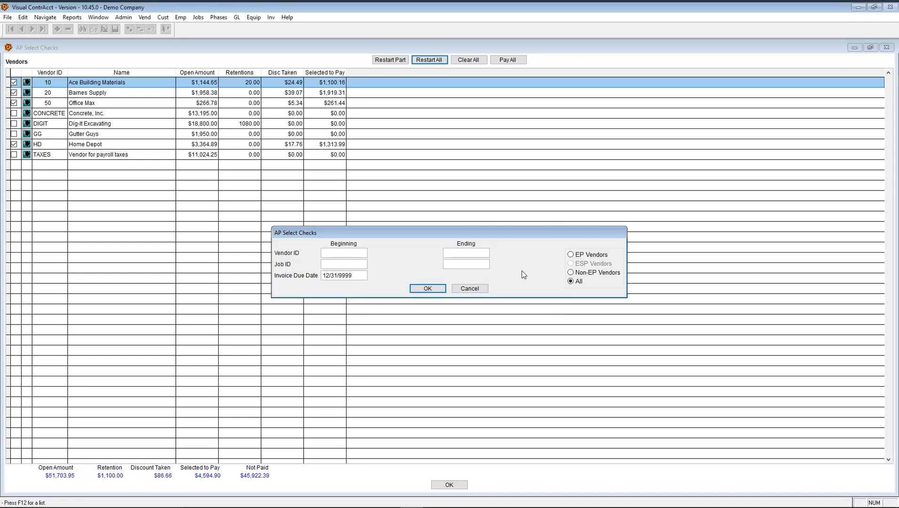
click(474, 289)
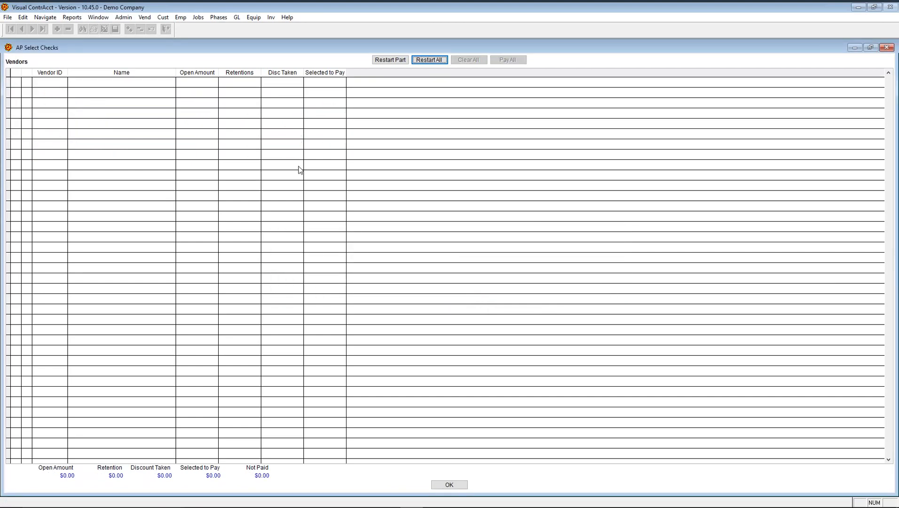
click(448, 484)
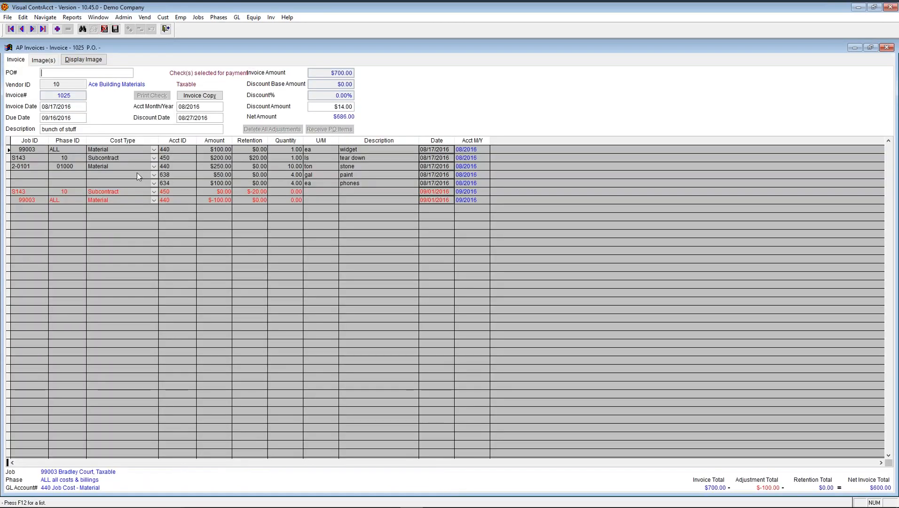
- Step back to invoice 333 and forward again to refresh invoice 1025
click(22, 29)
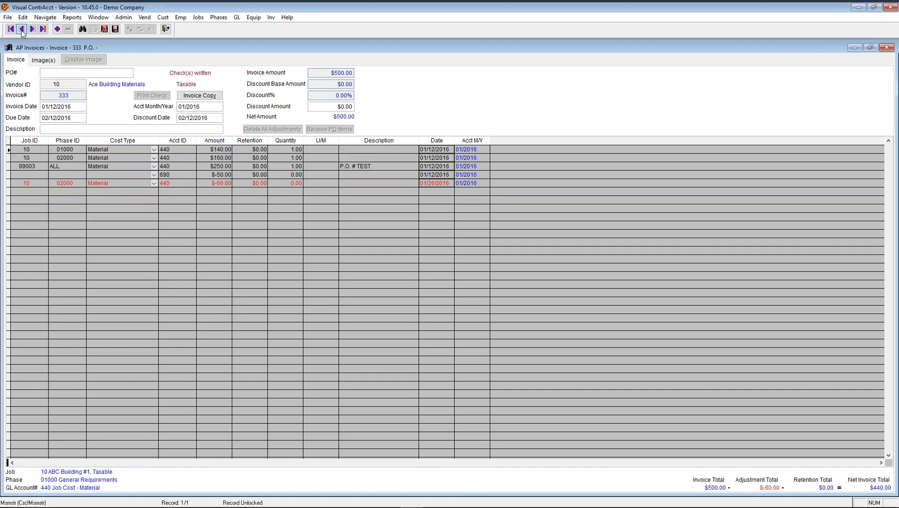
click(32, 29)
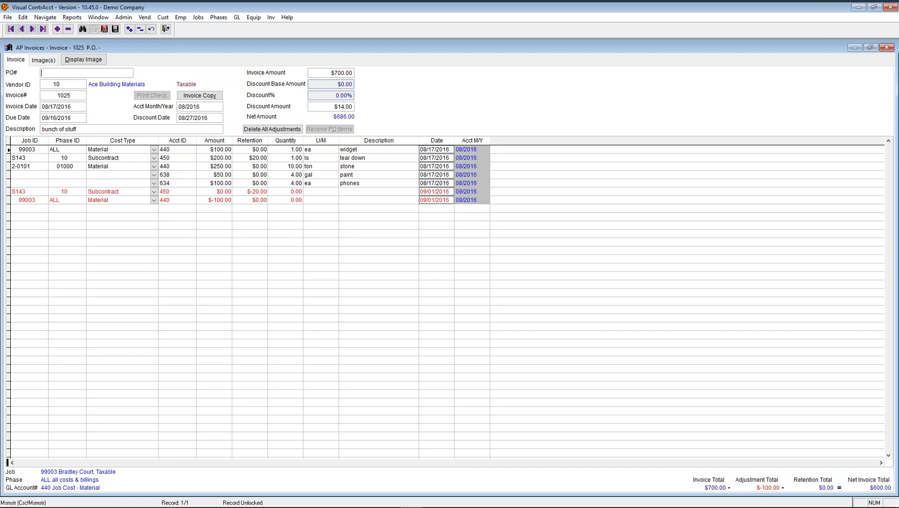
- Delete every unposted adjustment line on invoice 1025, leaving $0.00 in adjustments
click(272, 129)
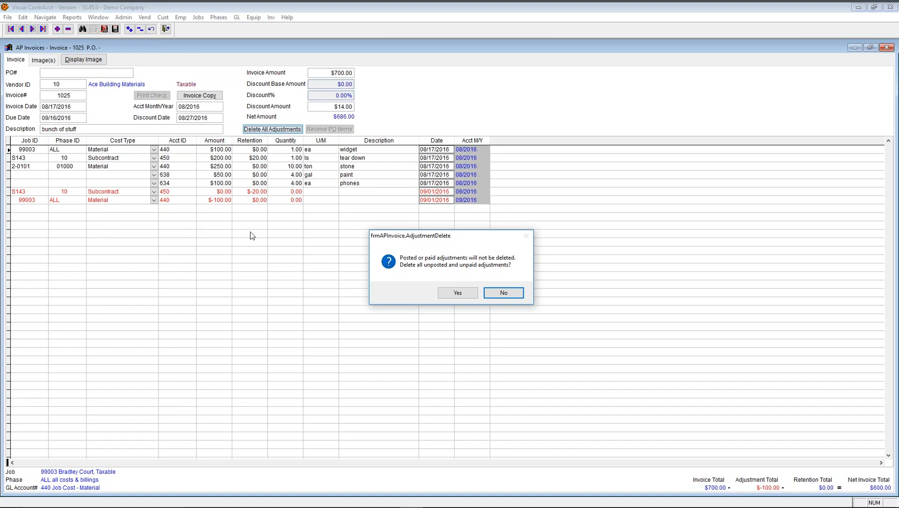
click(469, 294)
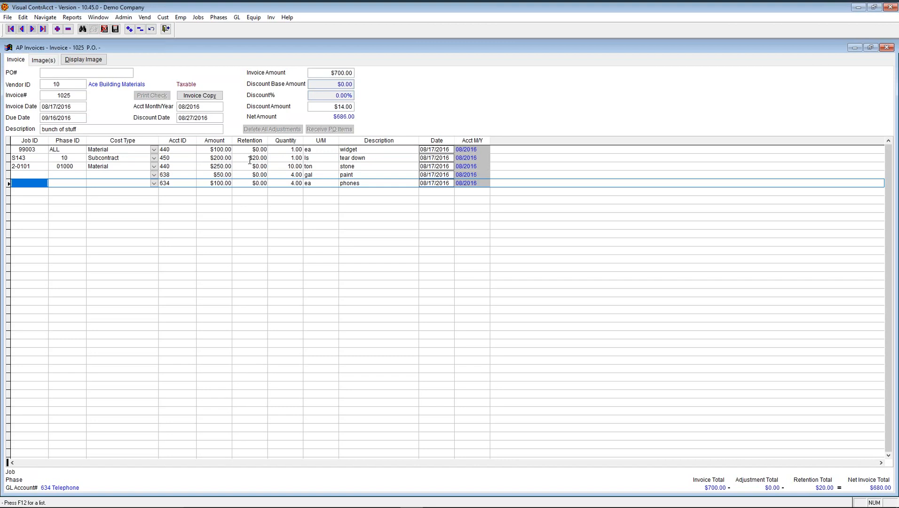
- Undo the removal and select the red $-100.00 job 99003 adjustment line
click(105, 29)
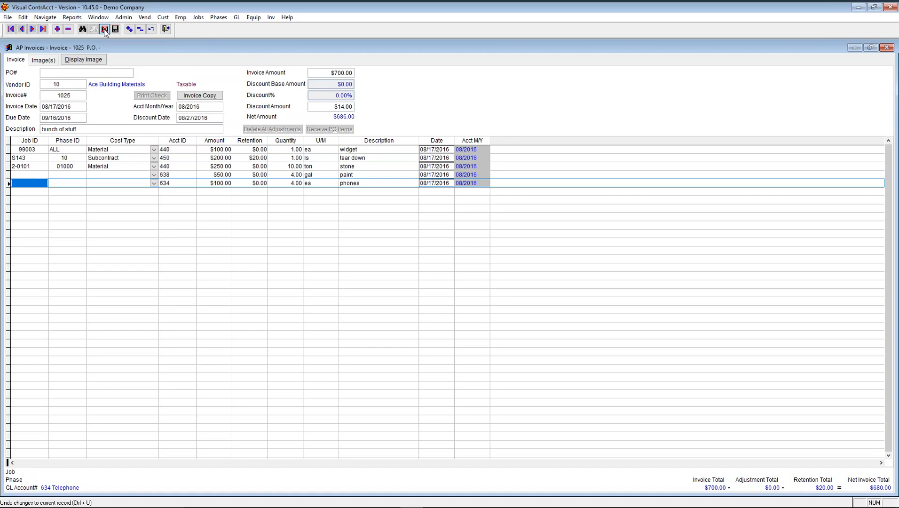
click(105, 29)
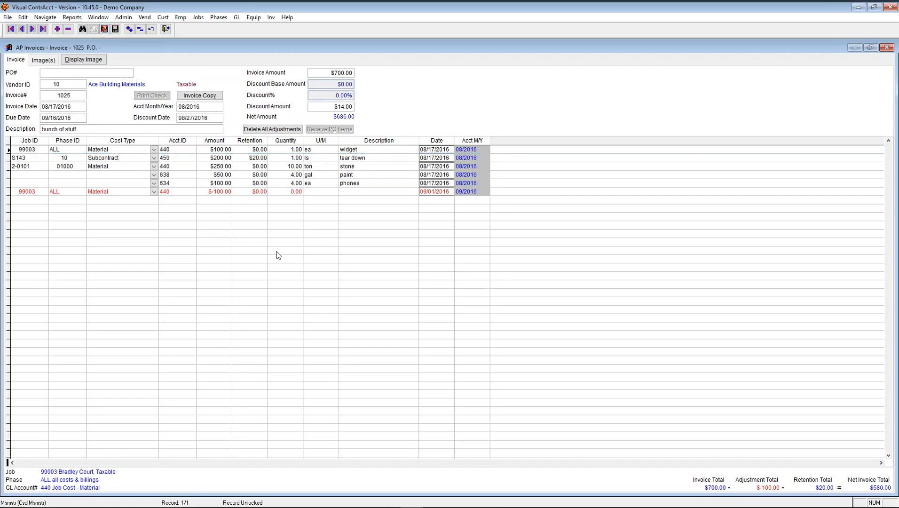
click(256, 193)
click(40, 191)
double_click(41, 192)
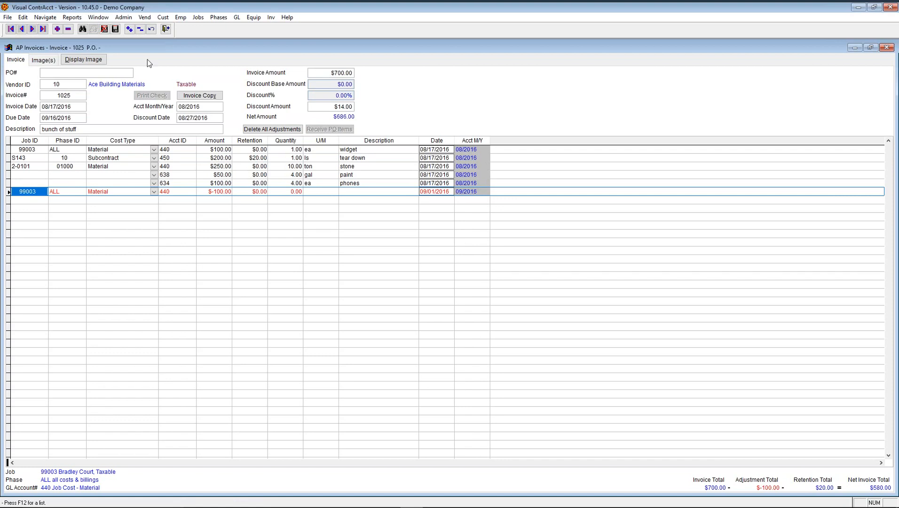
- Delete the $-100.00 adjustment line, then undo the change to restore it
click(140, 30)
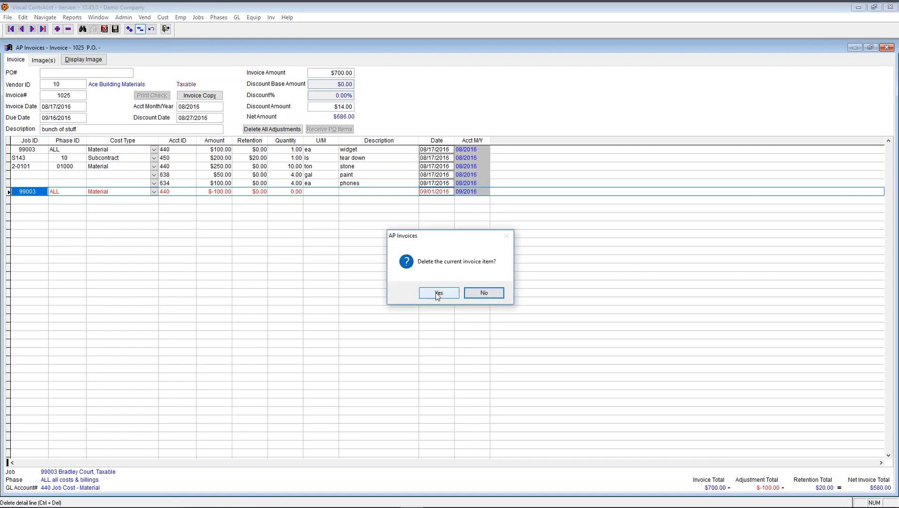
click(437, 294)
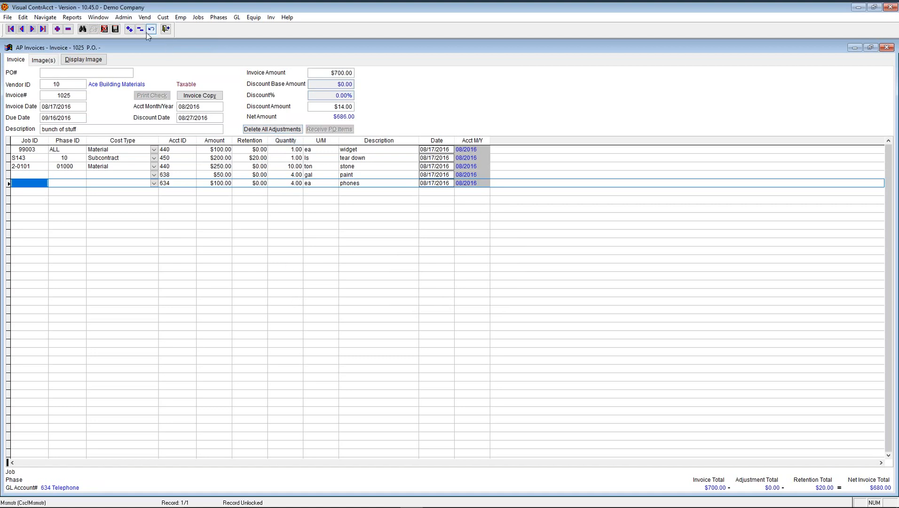
click(104, 29)
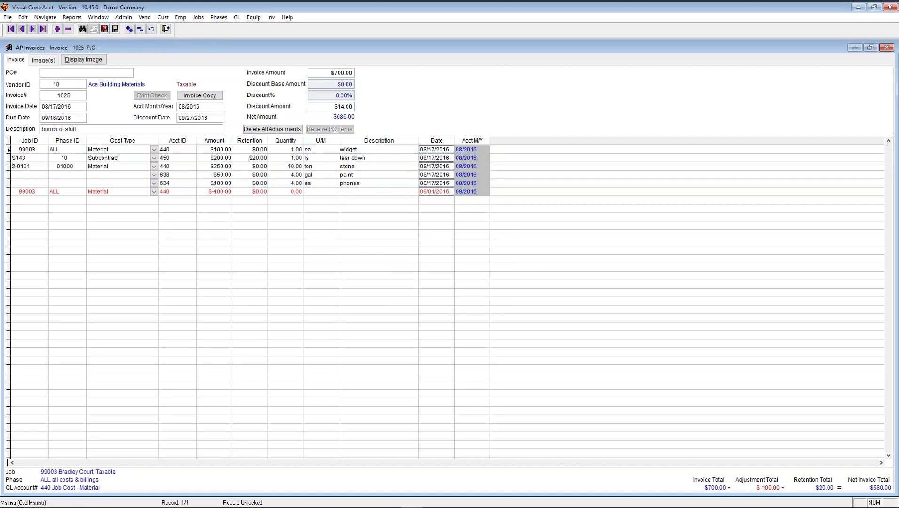
click(105, 29)
click(129, 30)
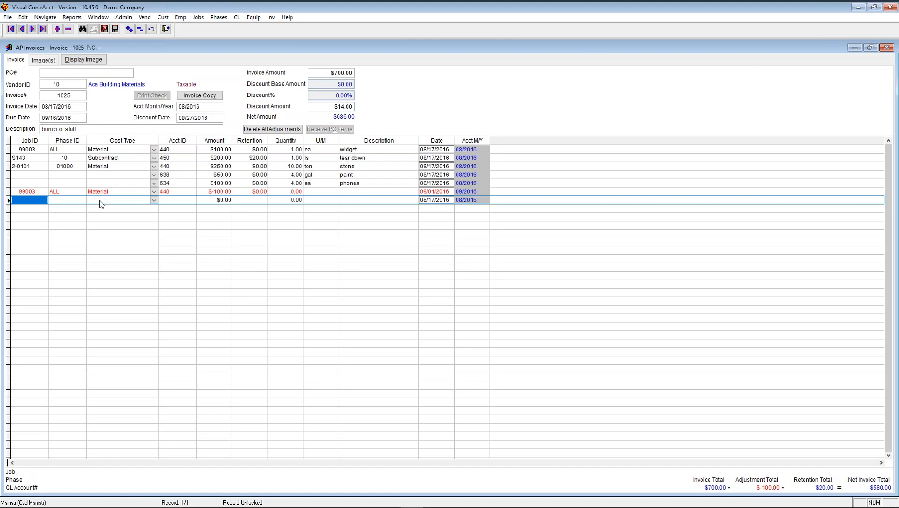
key(F2)
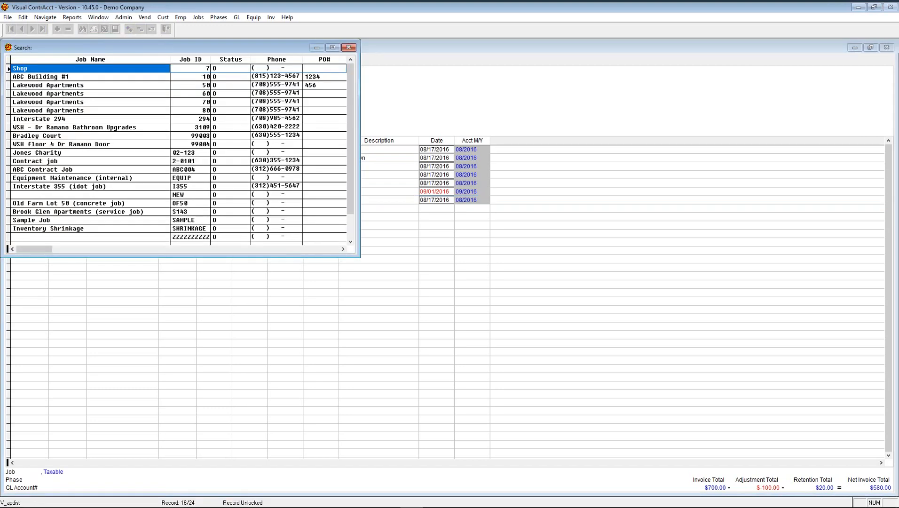
key(Return)
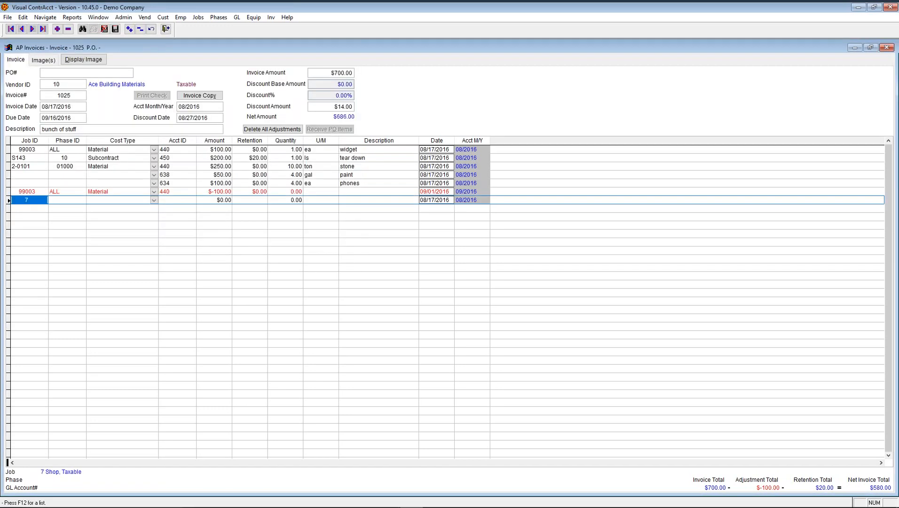
text(294)
key(F12)
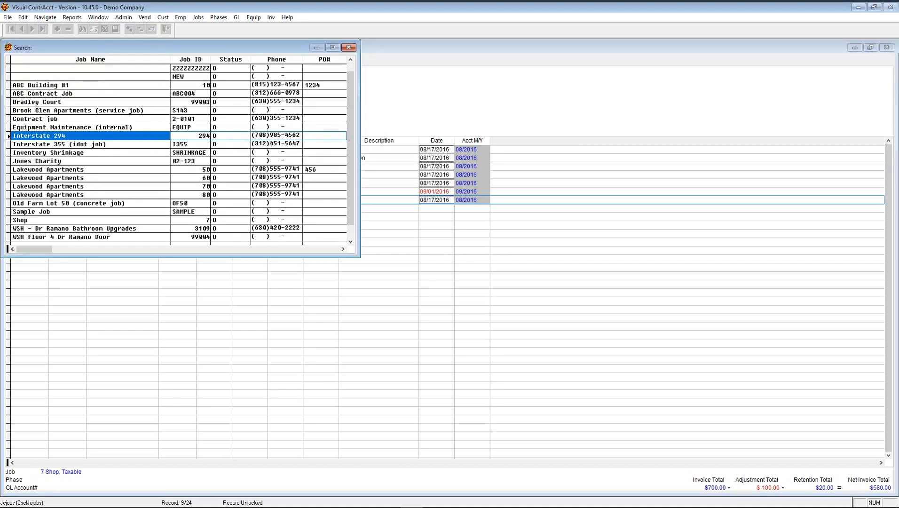
key(Return)
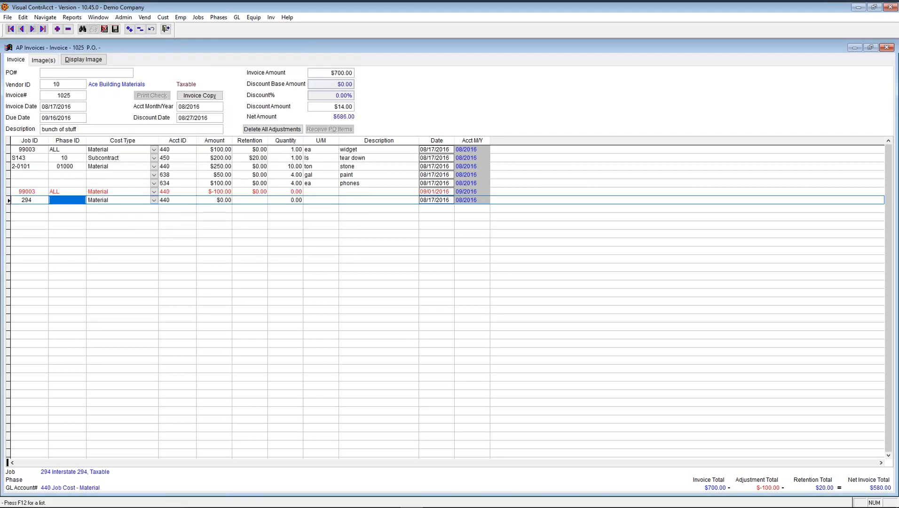
text(452)
key(F12)
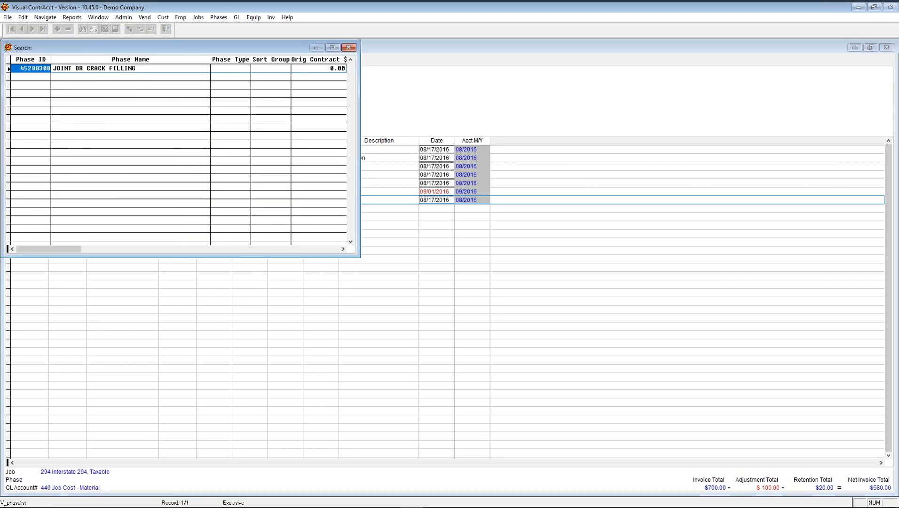
key(Return)
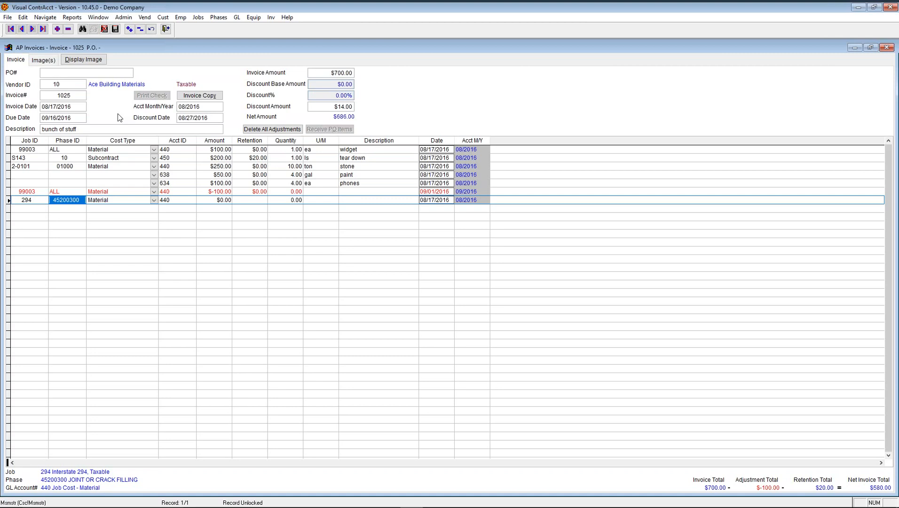
click(104, 30)
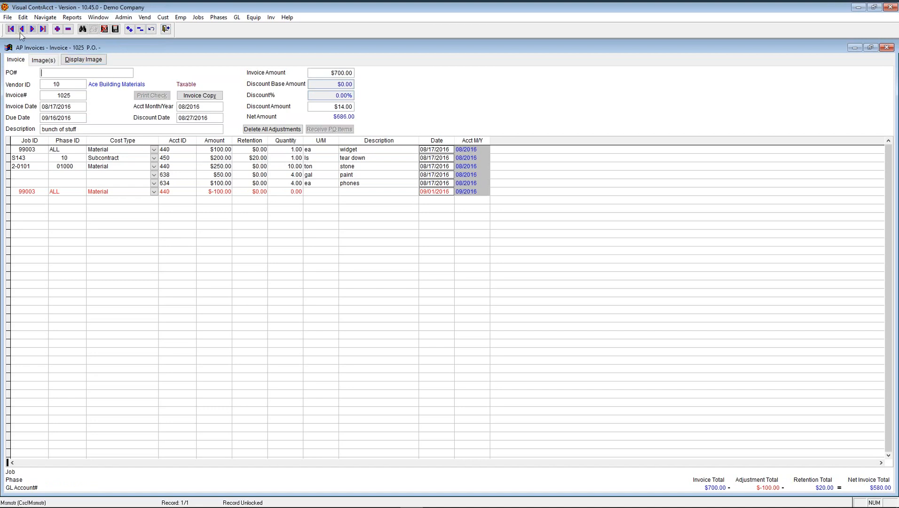
- Start a new invoice for vendor Home Depot with invoice number 12345
click(57, 29)
key(Tab)
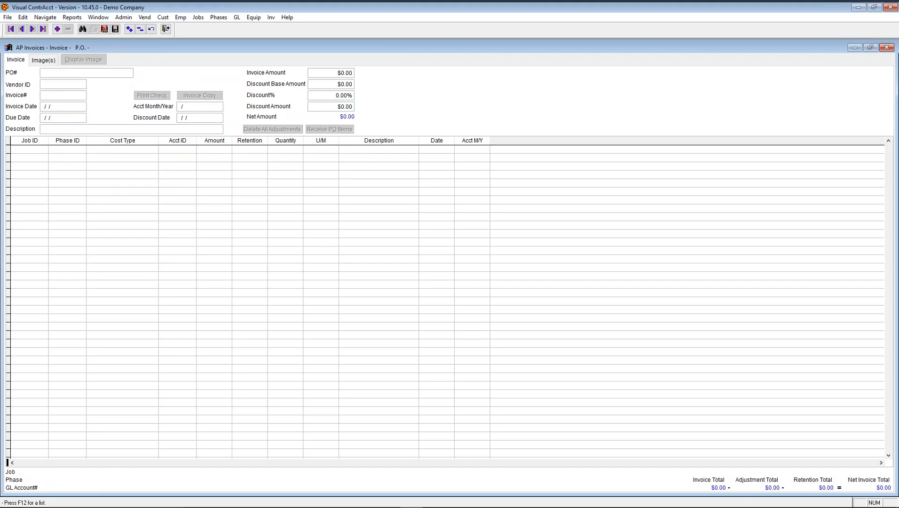
text(HOME)
key(Tab)
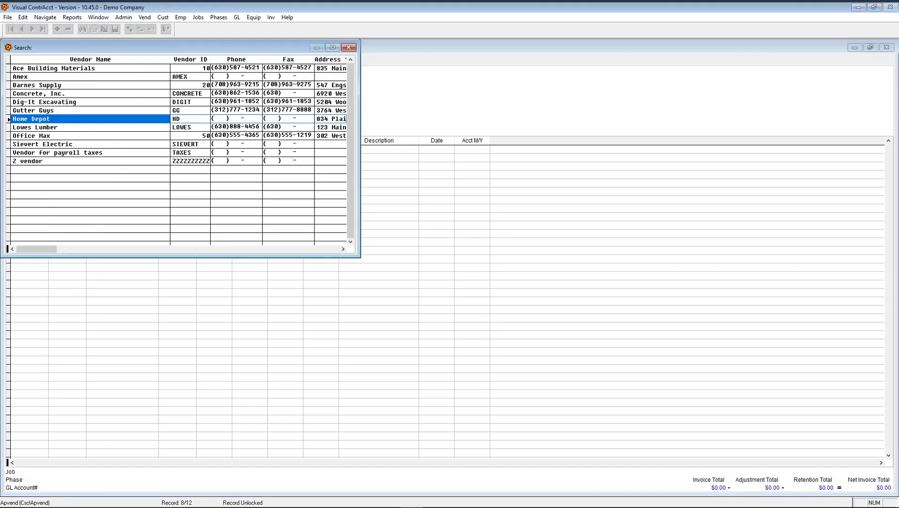
key(Return)
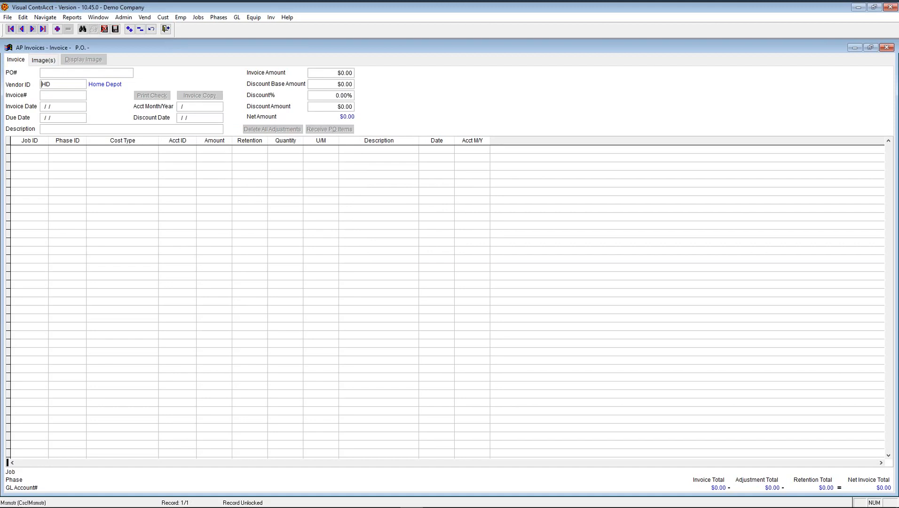
key(Tab)
text(12345)
key(Tab)
- Date the invoice 01/15/2017 with accounting month 02/2017
text(02)
key(BackSpace)
text(1/15/2017)
key(Tab)
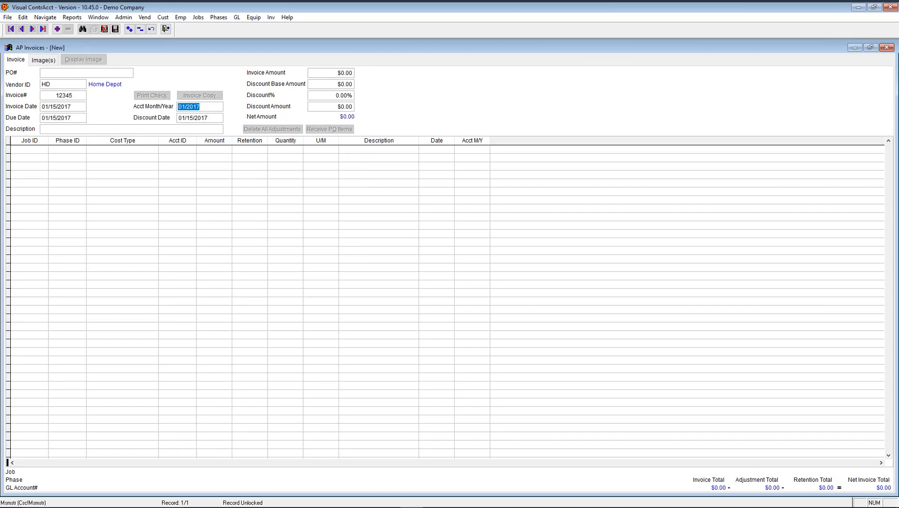
key(Tab)
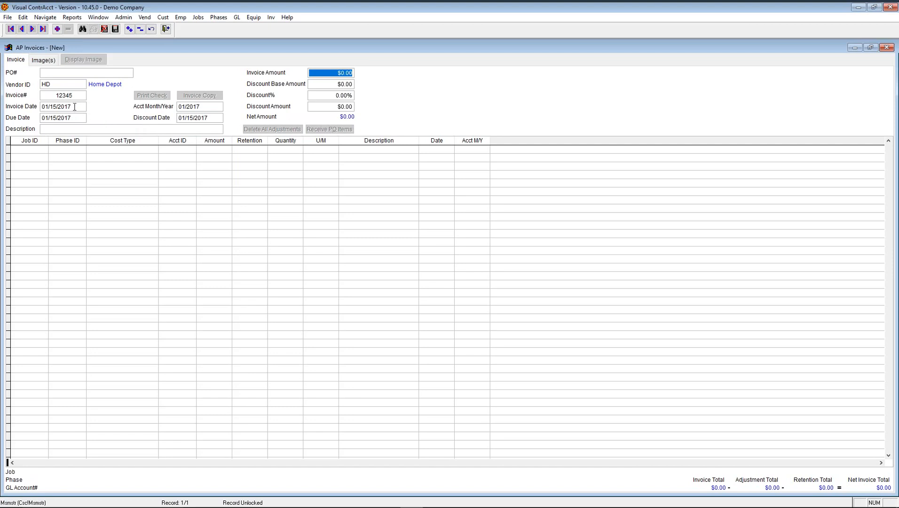
click(198, 107)
text(02/2017)
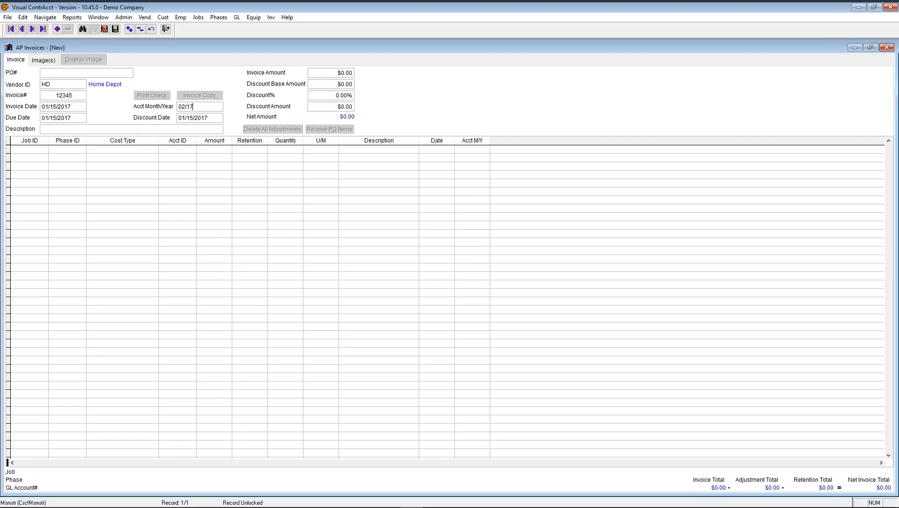
key(Tab)
- Enter a $100.00 invoice amount with a 1% discount
text(100)
key(Tab)
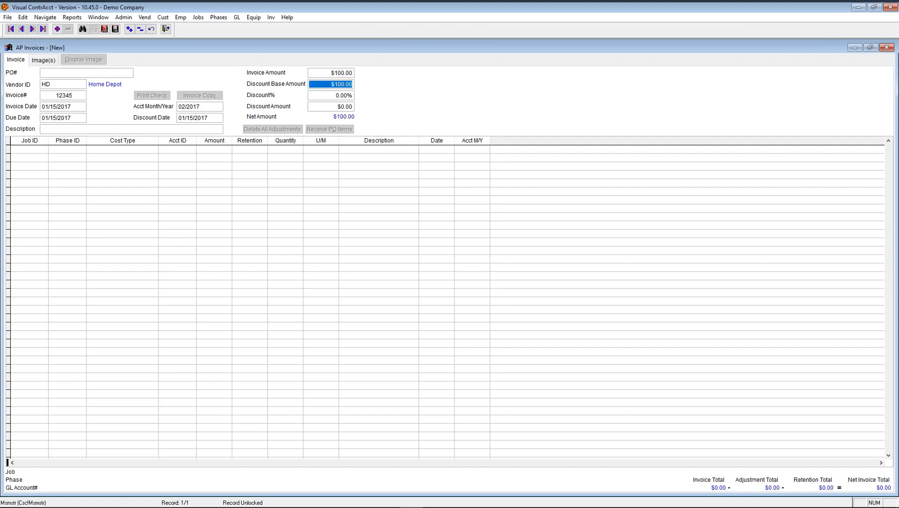
key(Tab)
key(Tab)
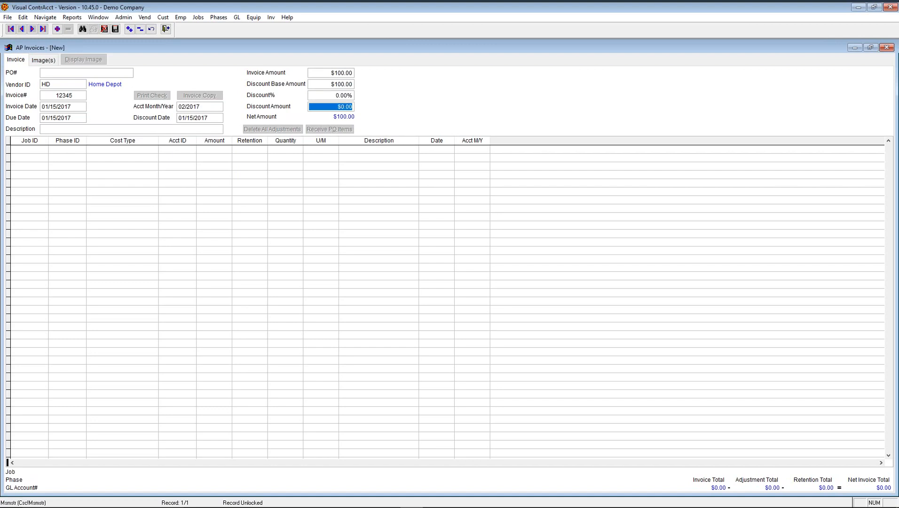
key(shift+Tab)
text(1)
key(Tab)
- Assign GL account 636 Maintenance & Cleaning to the first detail line
key(Tab)
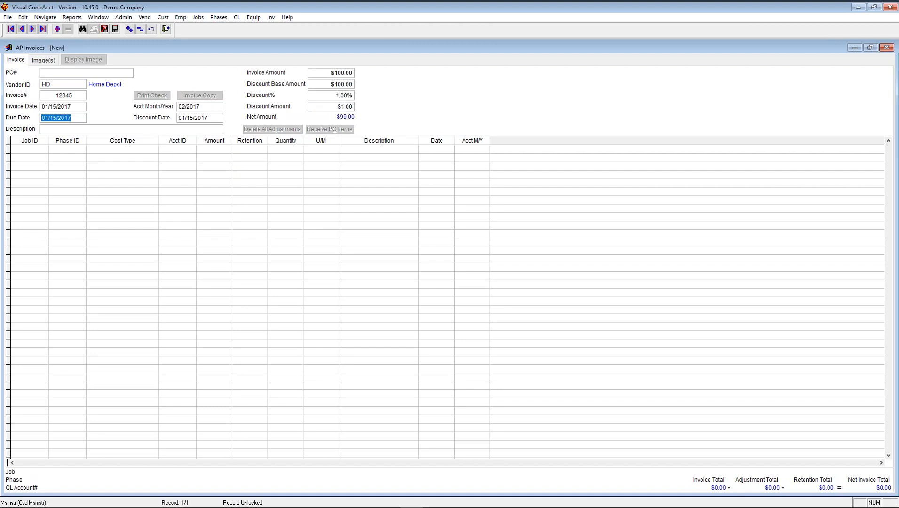
key(Tab)
key(Tab)
key(Tab)
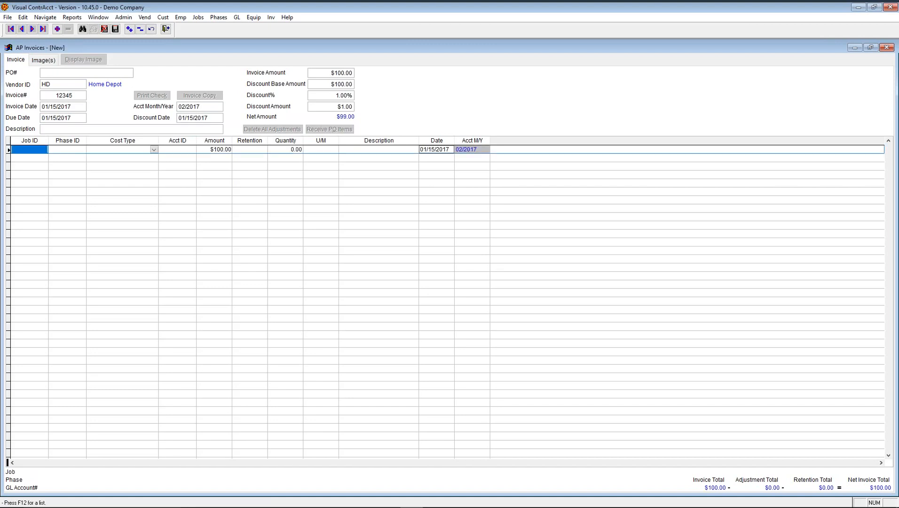
key(Tab)
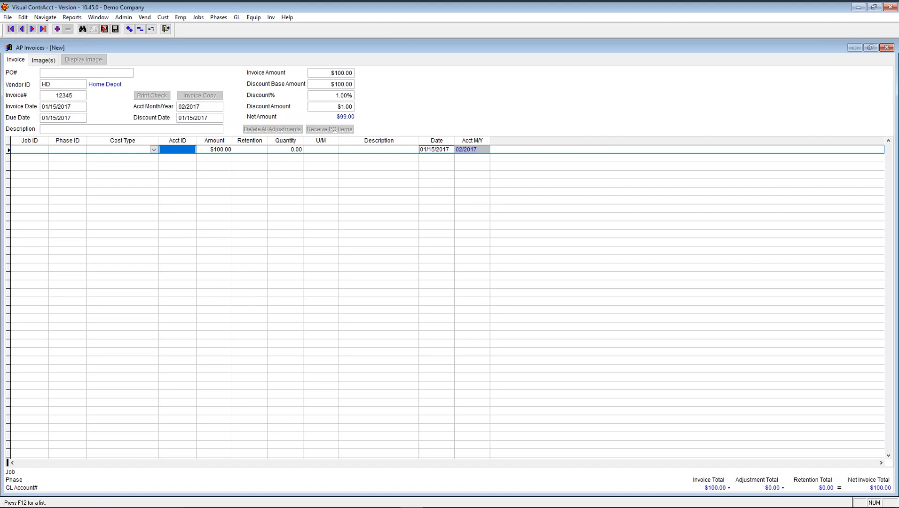
key(F12)
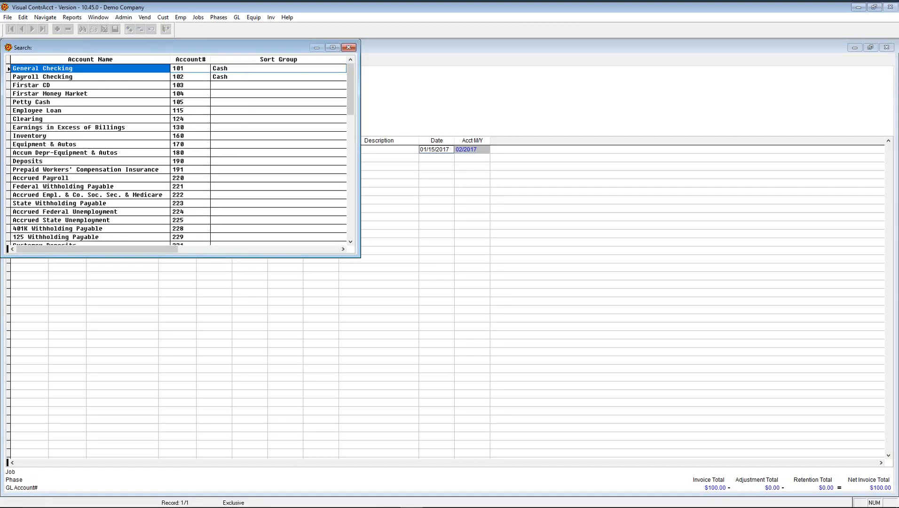
text(mater)
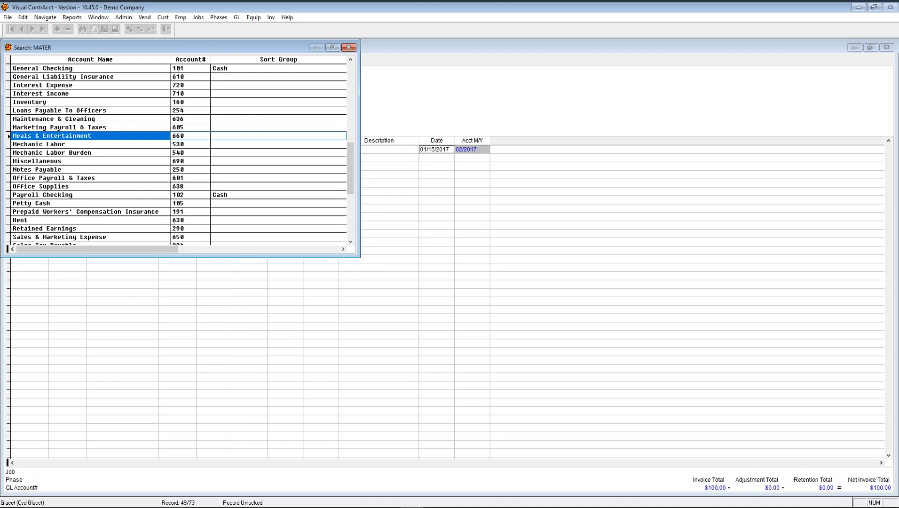
key(Up)
key(Up)
key(Return)
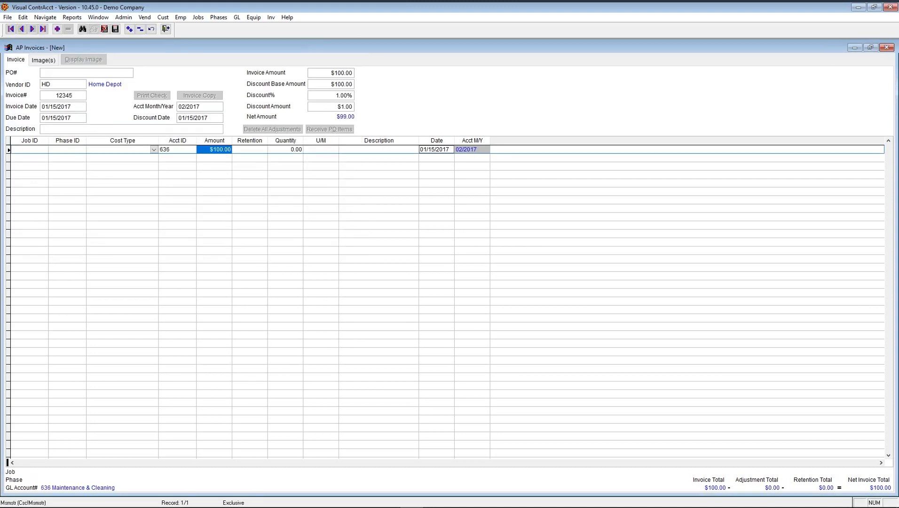
- Describe the line as 'check description'
key(Tab)
key(Tab)
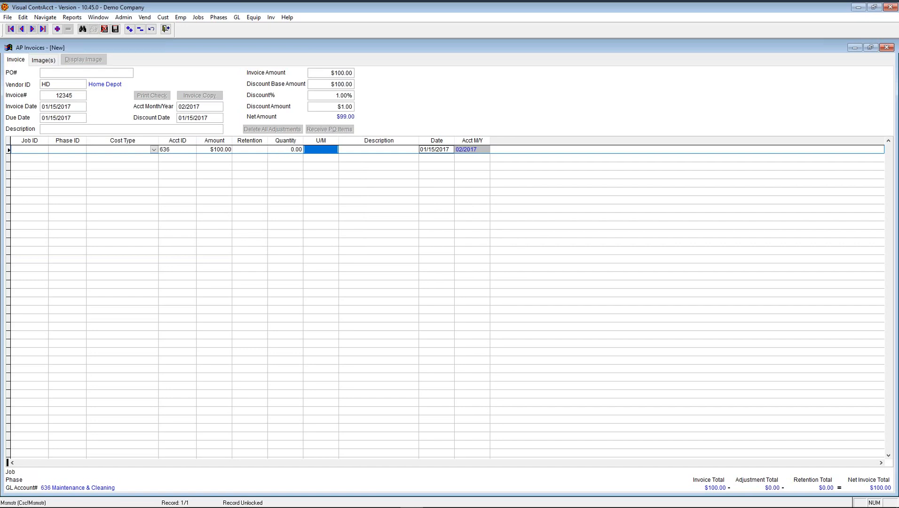
key(Tab)
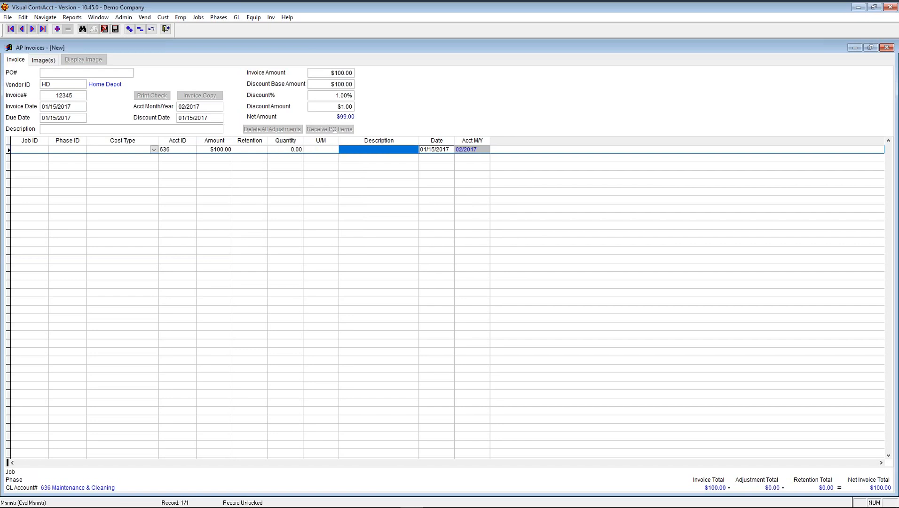
text(check)
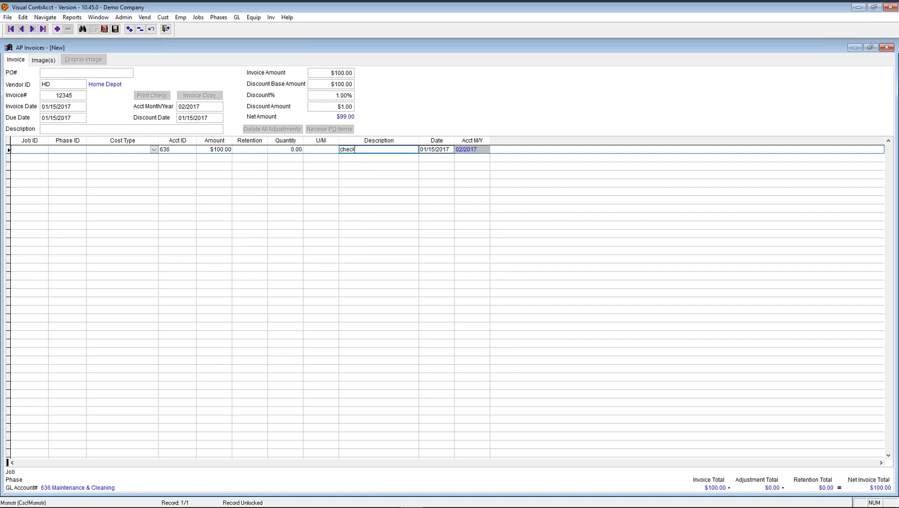
text( description)
key(Tab)
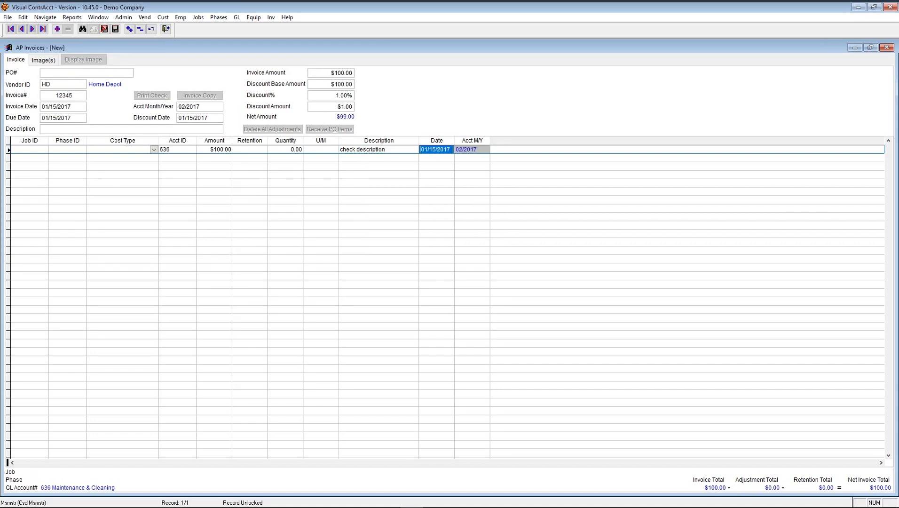
- Save invoice 12345, print check 1047 for $99.00 to screen, and close the preview
click(116, 30)
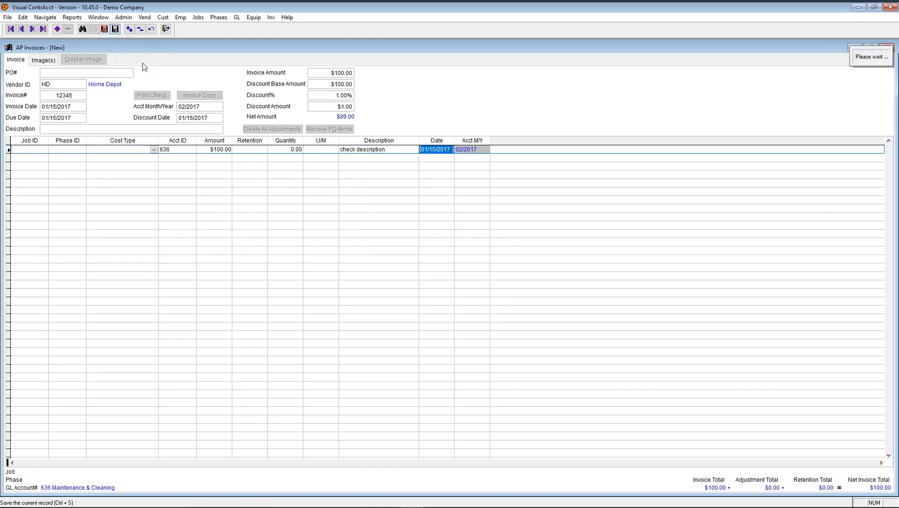
click(159, 96)
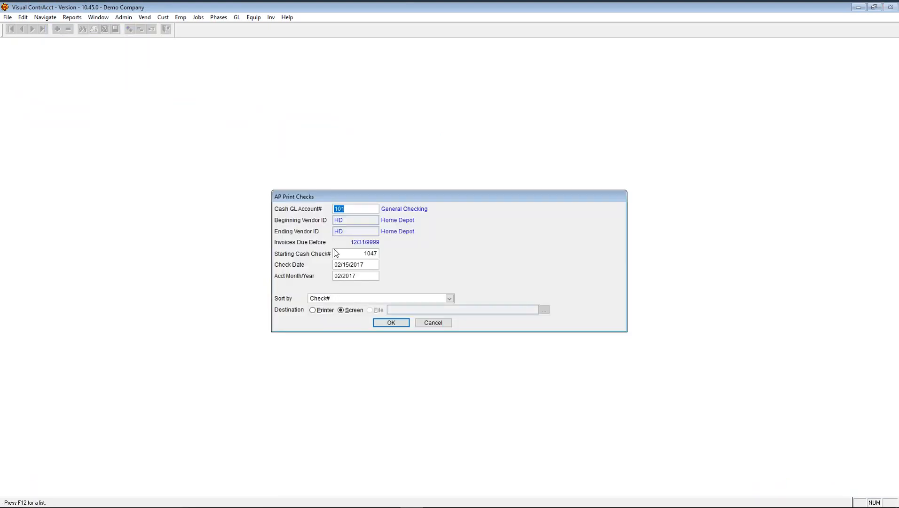
click(392, 322)
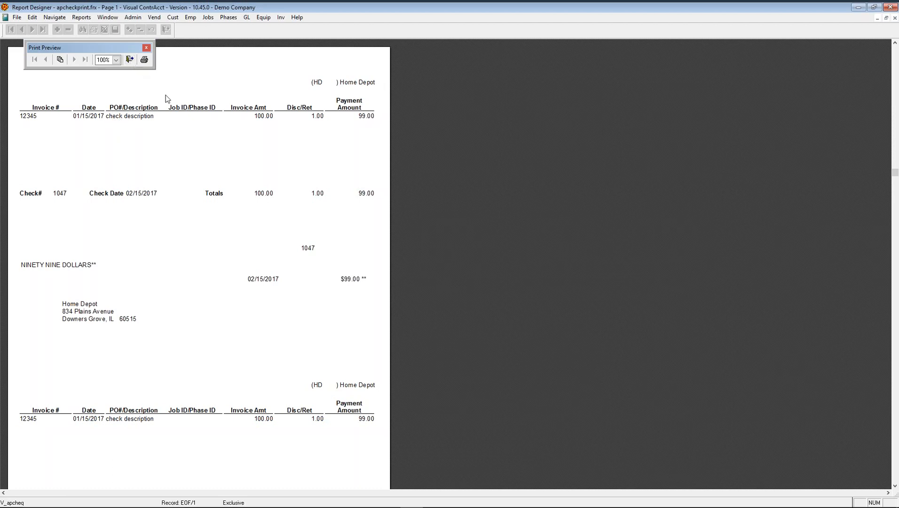
click(130, 60)
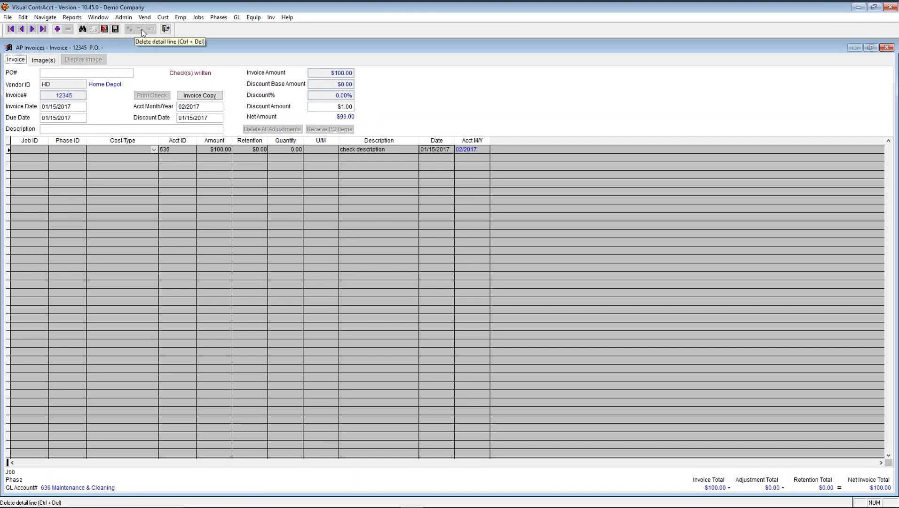
- Close the AP Invoices form holding the paid Home Depot invoice
click(168, 31)
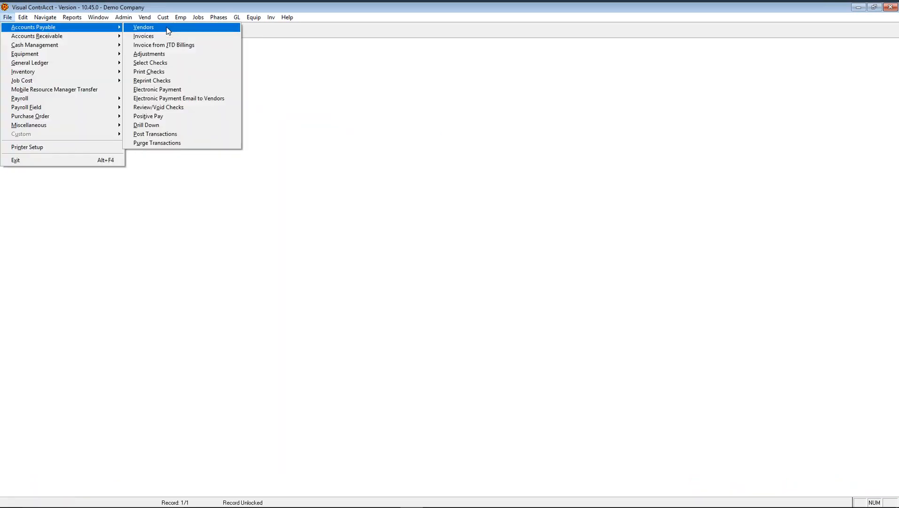
- Open AP Adjustments for vendors HD to HD, all jobs, transaction date 02/15/2017
click(159, 56)
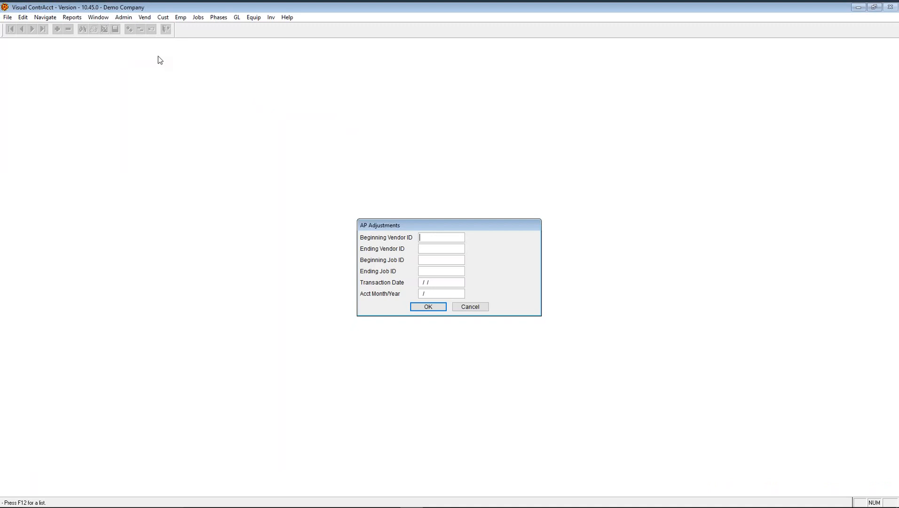
text(HOME)
key(Tab)
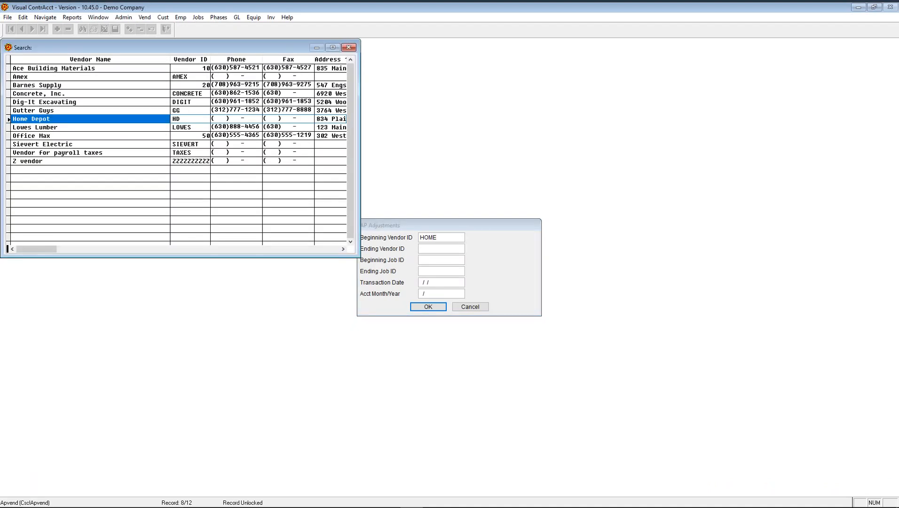
key(Return)
key(Tab)
key(Tab)
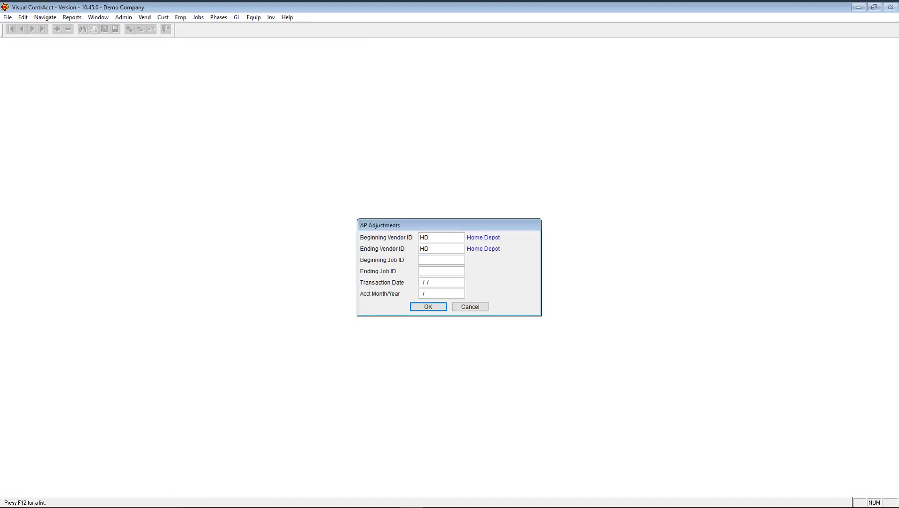
key(F12)
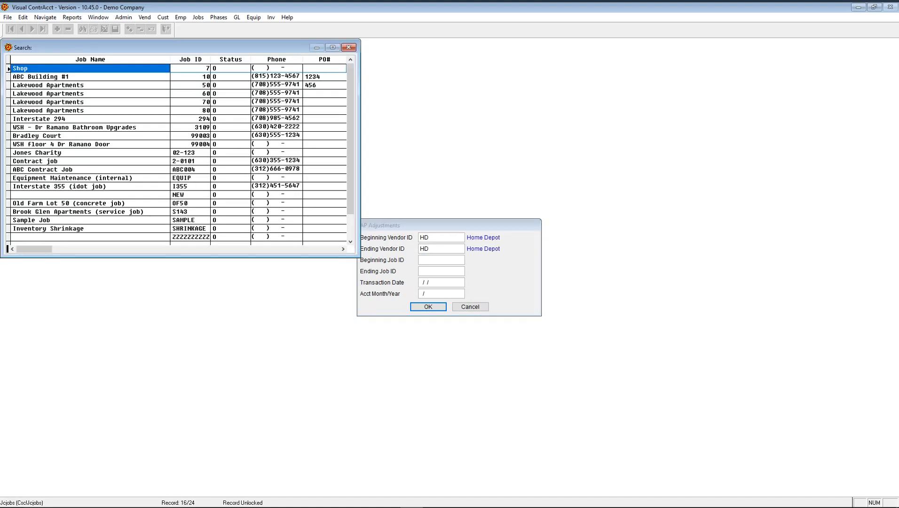
key(Return)
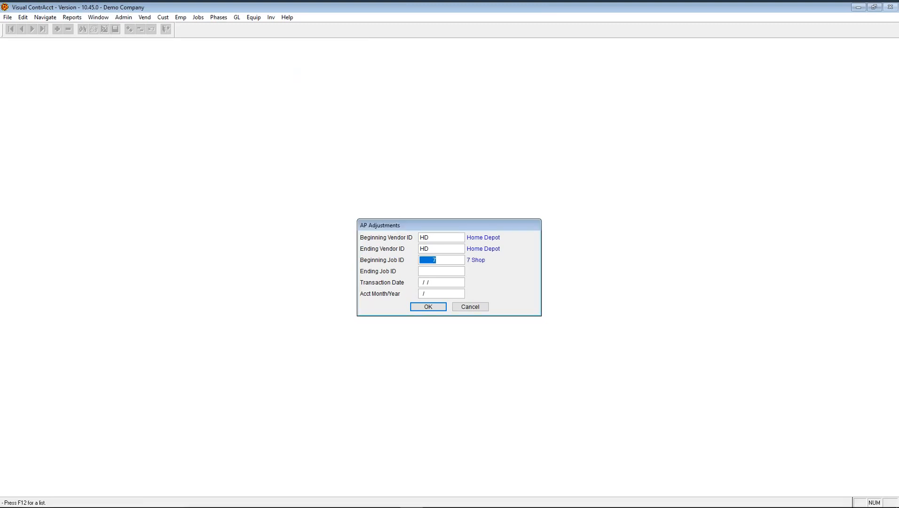
key(Delete)
key(Tab)
key(Tab)
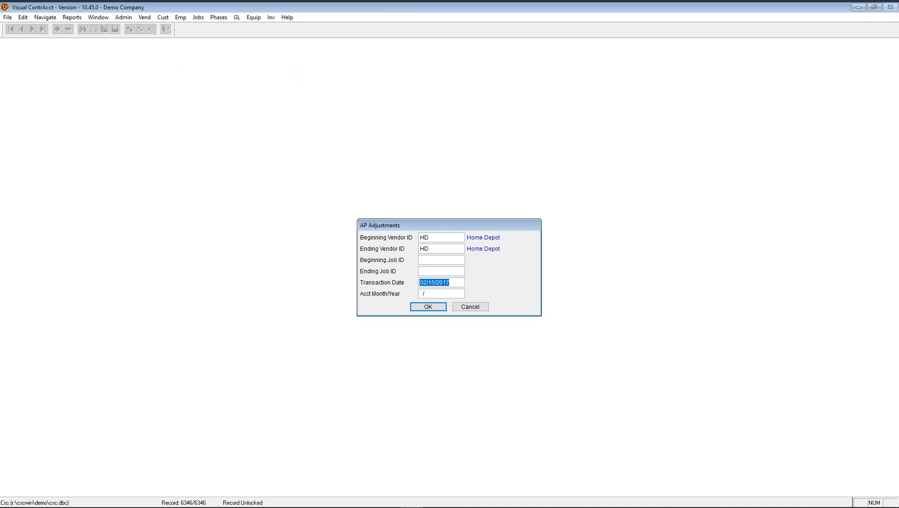
key(Tab)
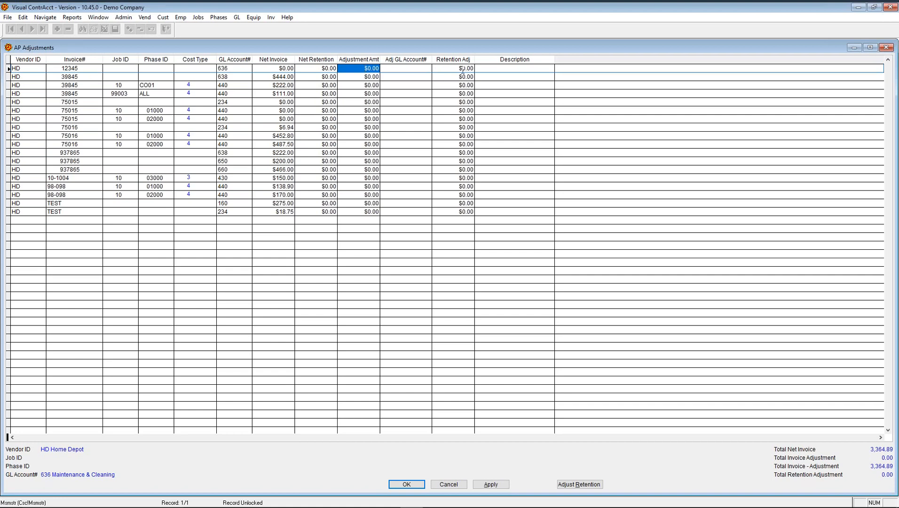
- Adjust invoice 39845's $444.00 line by -$4.00 on account 638
click(359, 76)
double_click(358, 77)
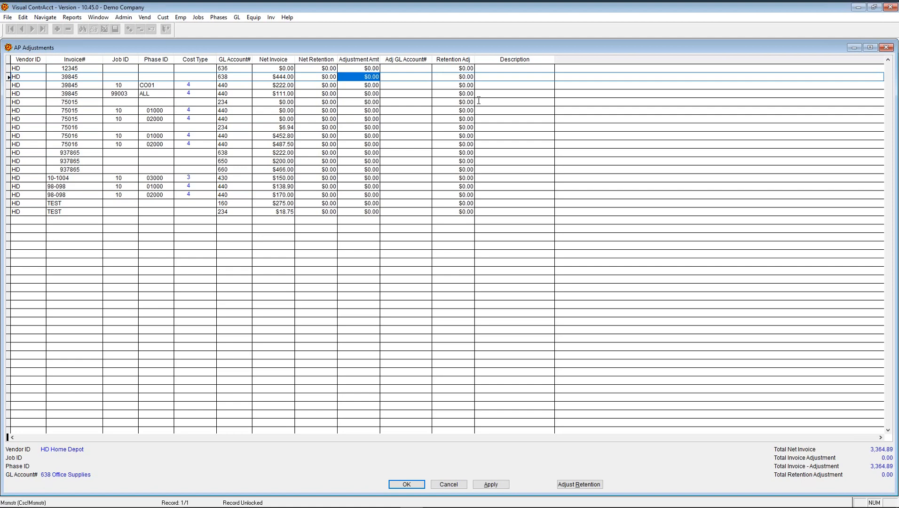
text(-4)
key(Tab)
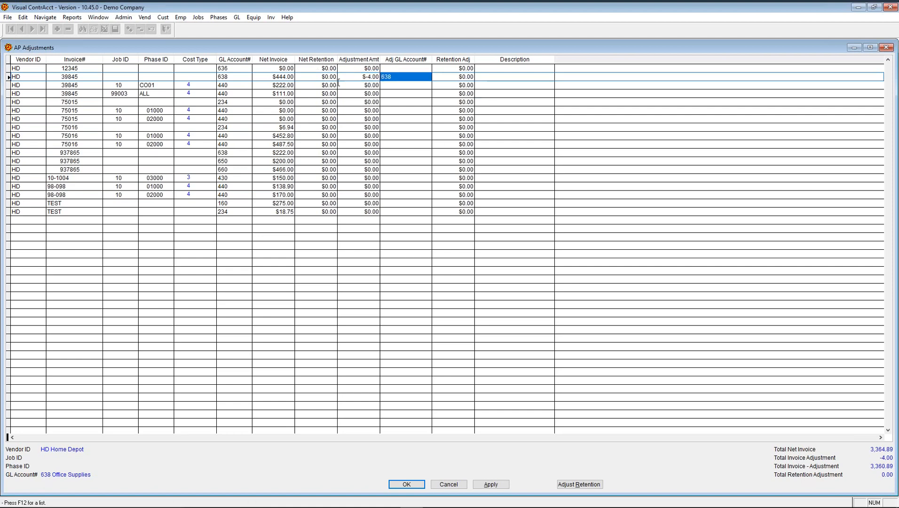
click(264, 77)
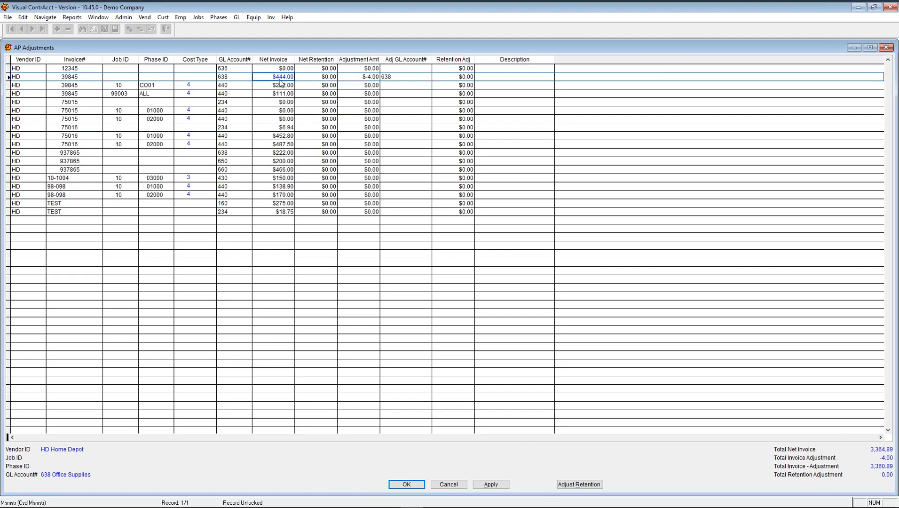
- Move $125.00 into retention on the job 10 line and apply the adjustments
click(450, 77)
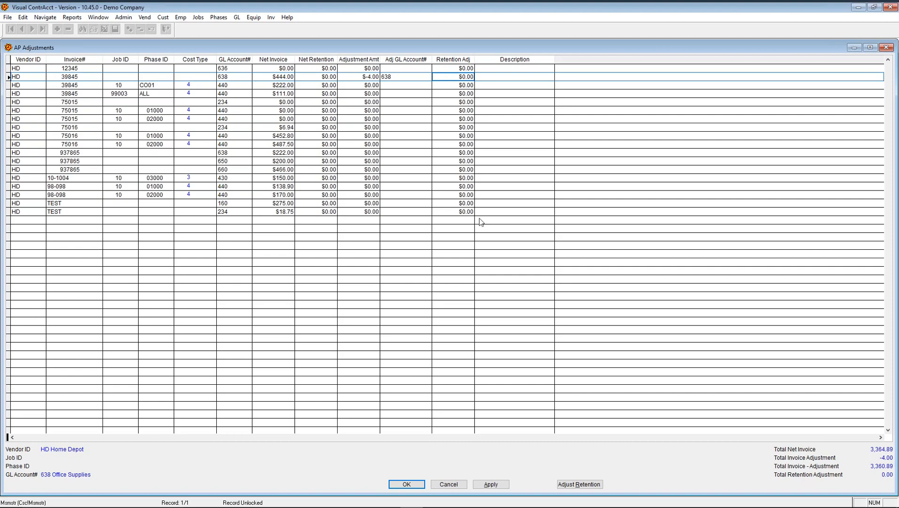
key(Tab)
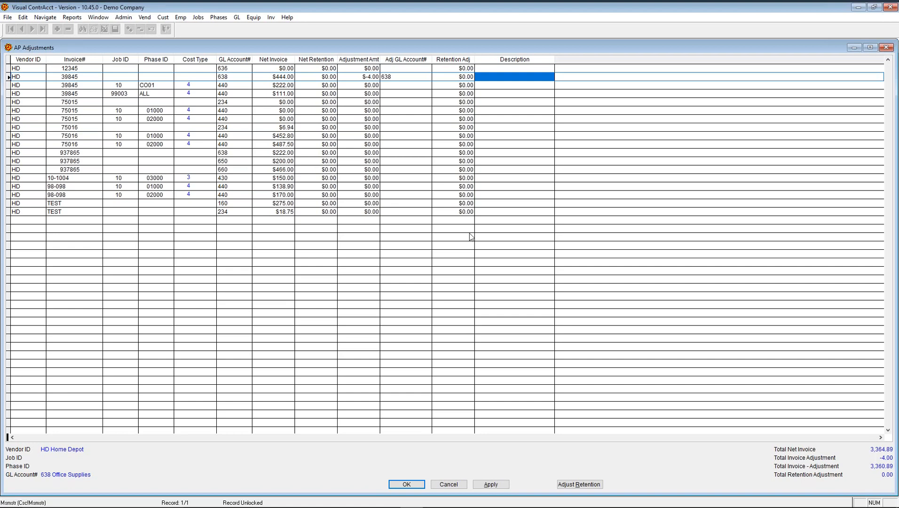
click(454, 80)
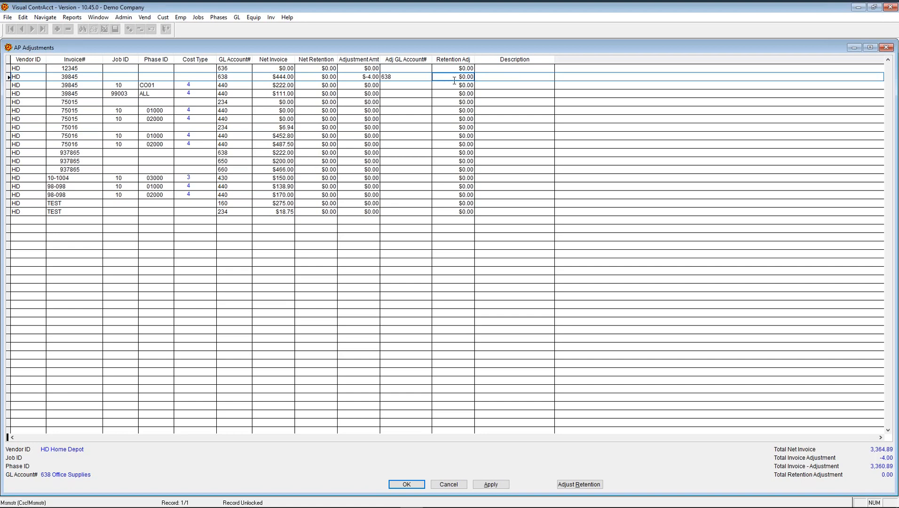
key(Tab)
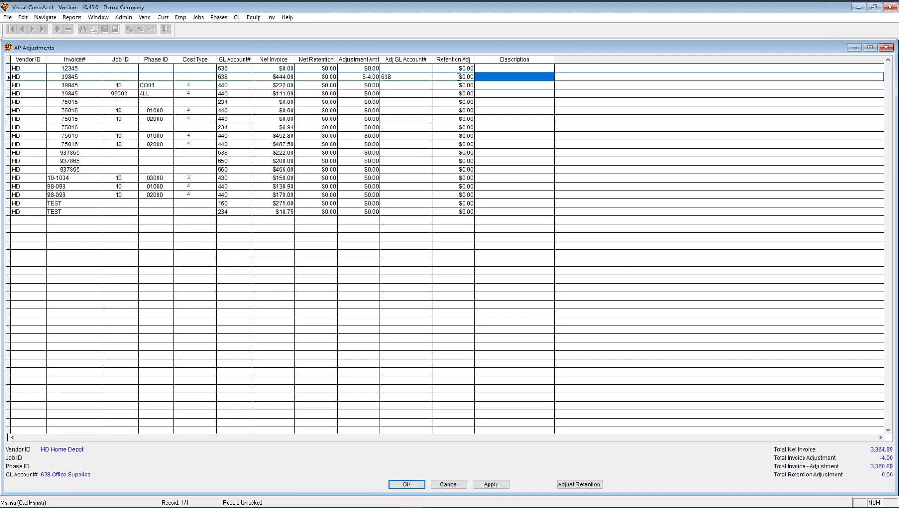
key(shift+Tab)
click(460, 85)
text(125, .)
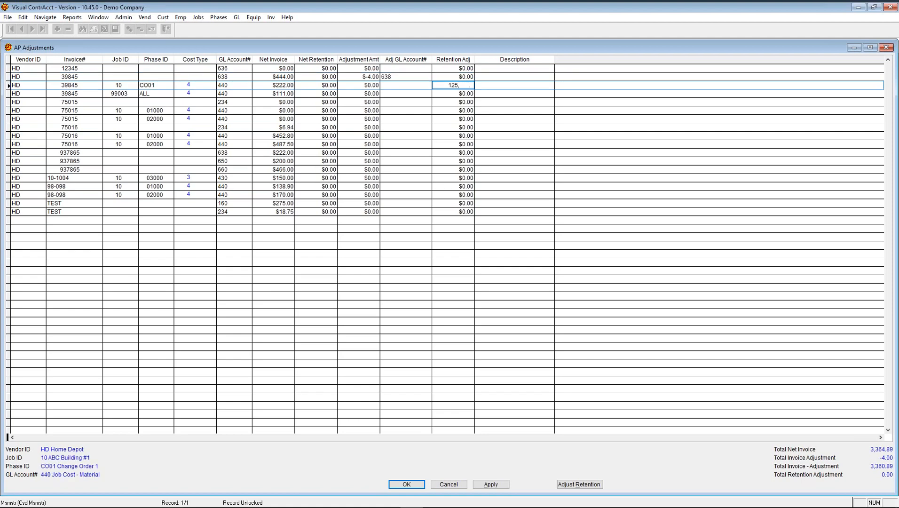
key(Tab)
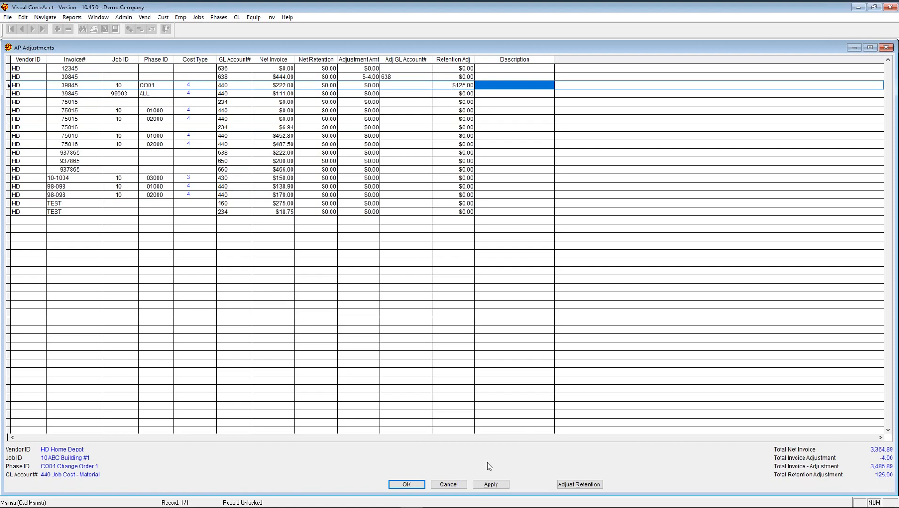
click(491, 484)
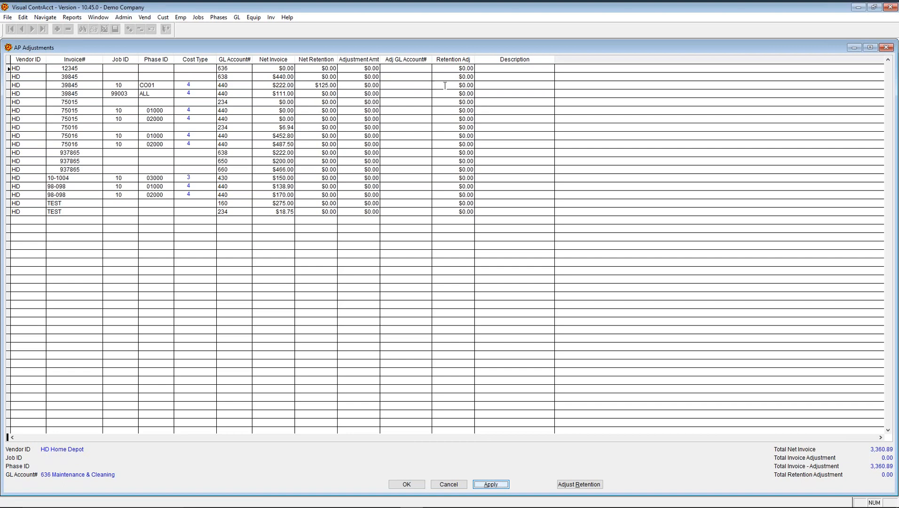
- Open Adjust Retention for job 10 (ABC Building #1) to show its 10.00% retention figures
click(581, 486)
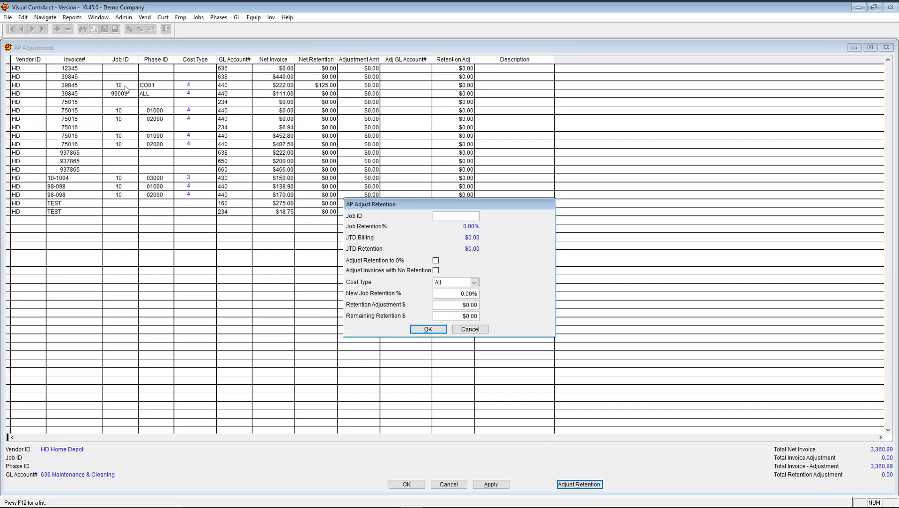
text(10)
key(Tab)
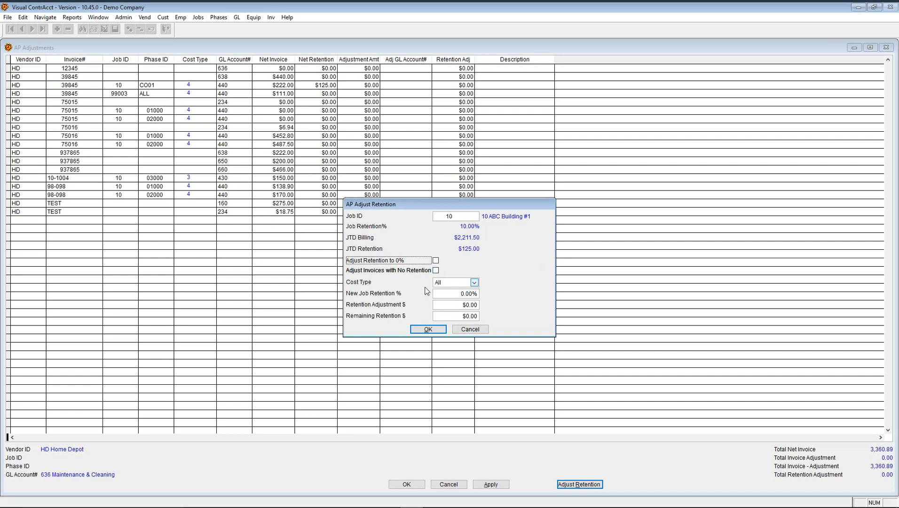
- Keep Cost Type as All and set job 10's new retention to 5%
click(474, 283)
click(474, 283)
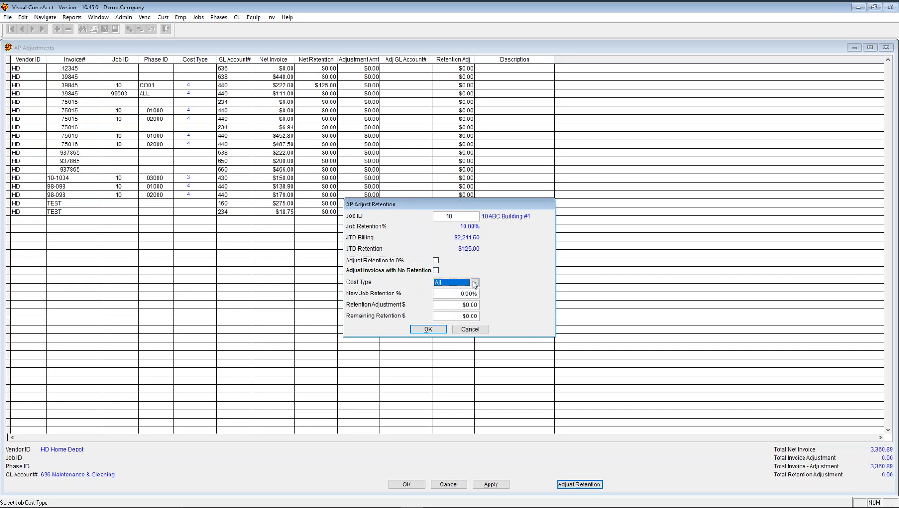
click(450, 295)
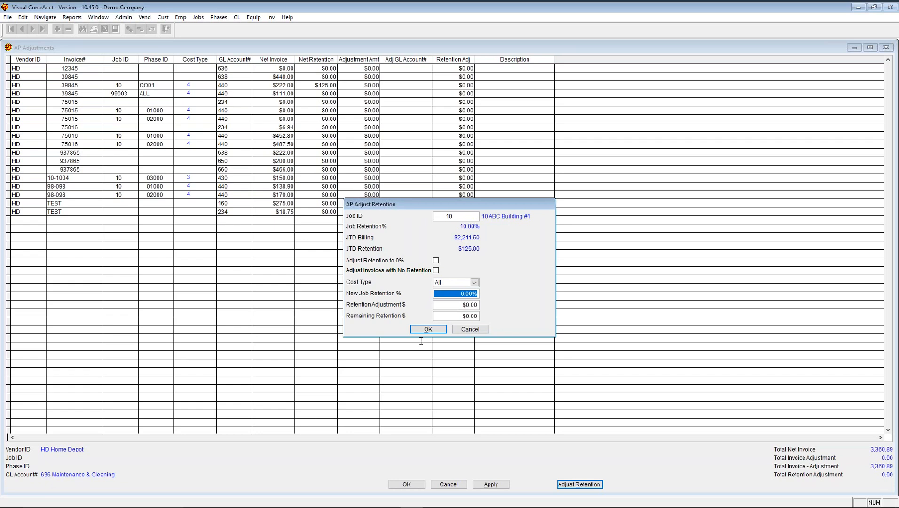
text(5)
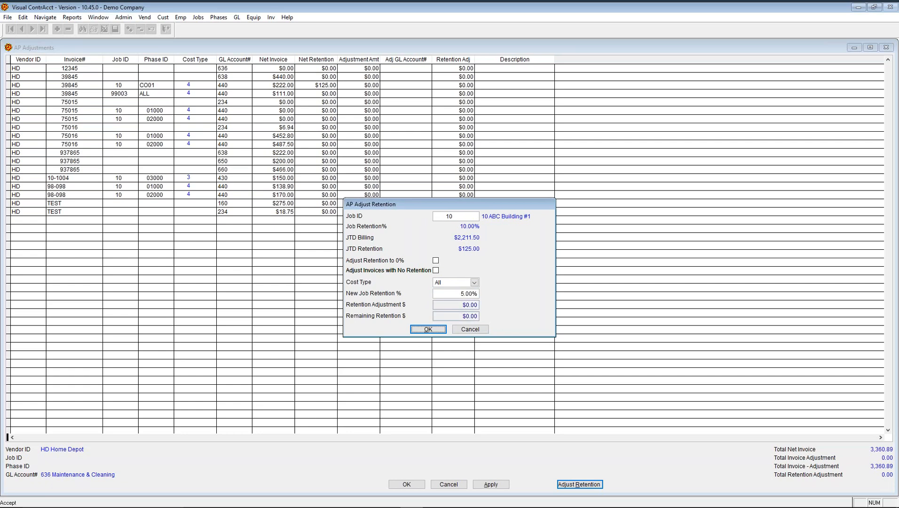
click(437, 331)
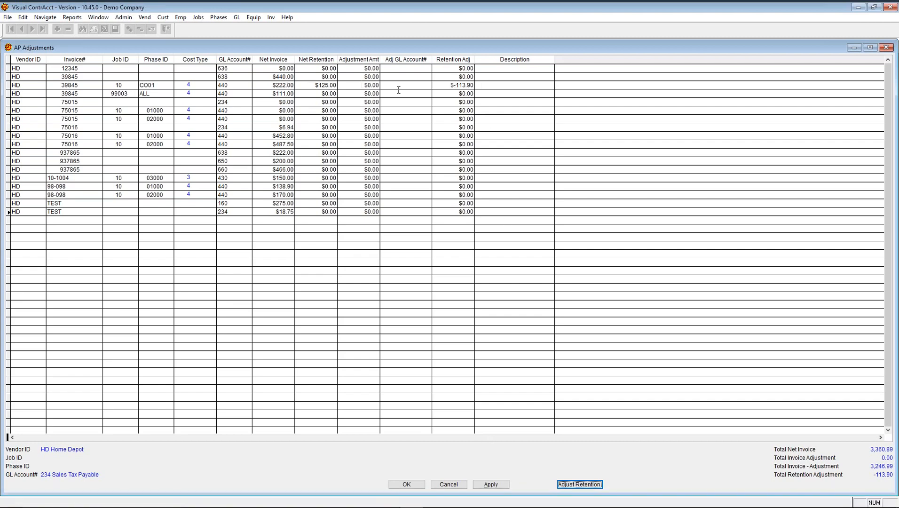
- Apply a -125.00 retention adjustment to invoice 39845
click(443, 86)
text(-125)
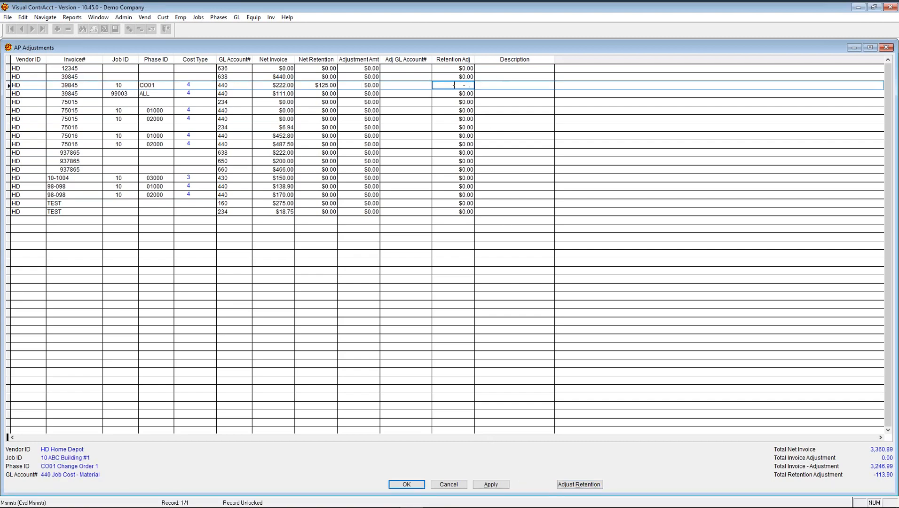
key(Tab)
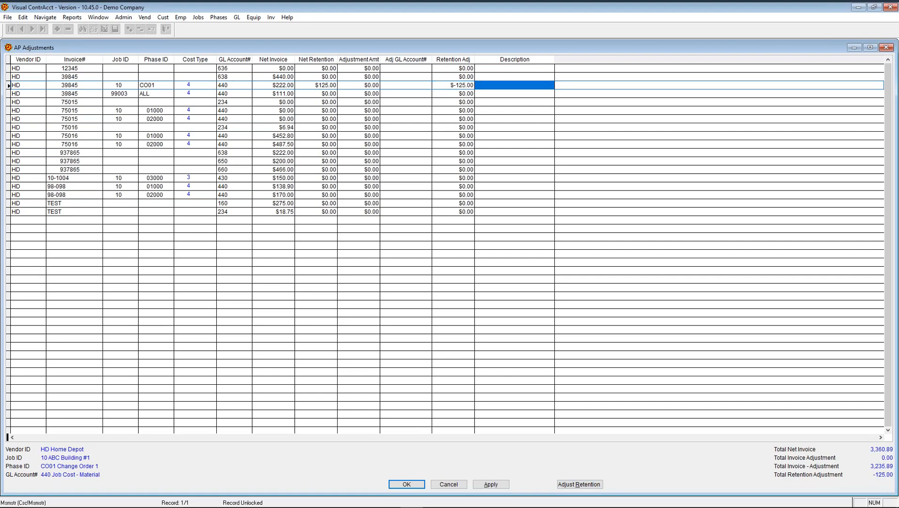
click(493, 484)
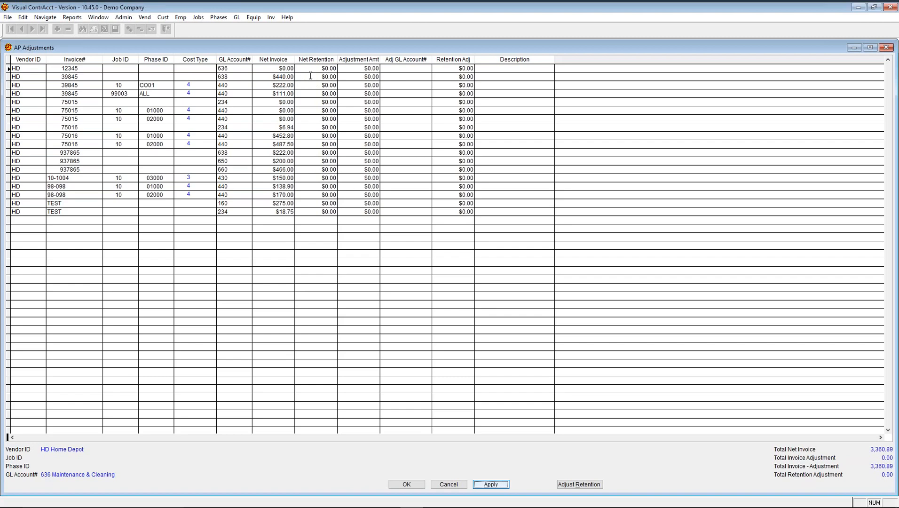
- Apply a 4.00 adjustment amount on invoice 39845 and accept the adjustments
click(358, 77)
text(4.)
key(Tab)
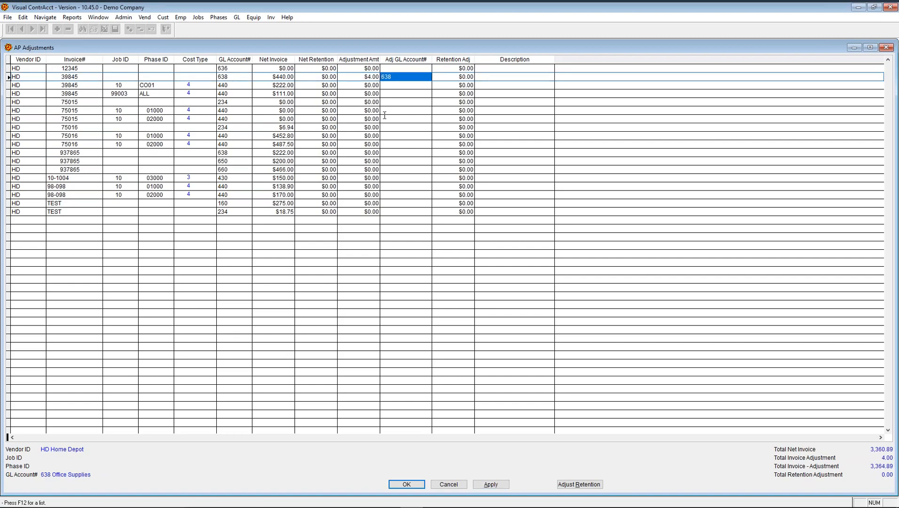
click(490, 485)
click(416, 486)
click(415, 487)
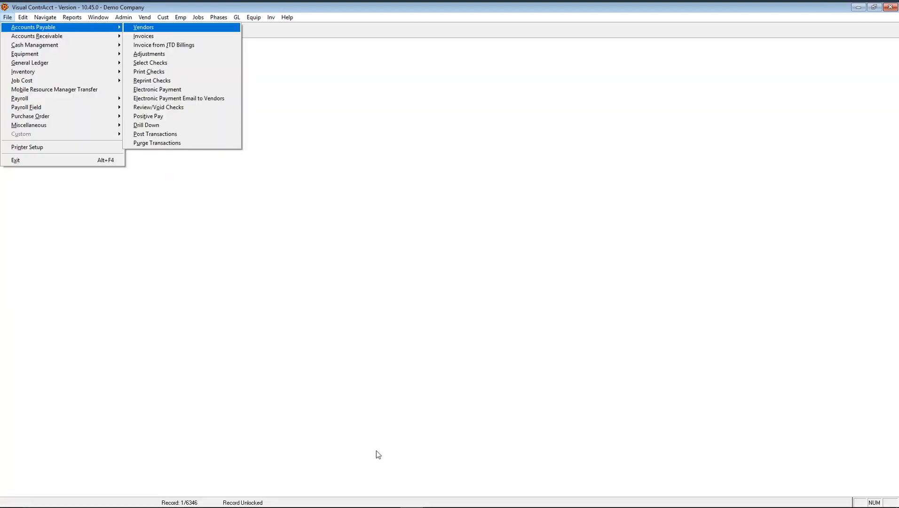
- Load invoice 39845 in AP invoice entry from the invoice list
click(153, 36)
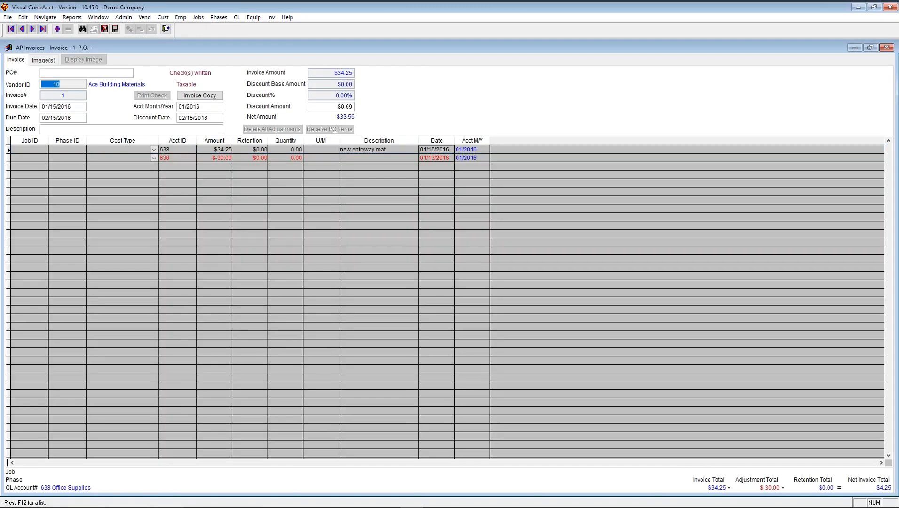
key(F12)
key(Down)
key(Down)
key(Down)
key(Down)
key(Down)
key(Down)
key(Down)
key(Down)
key(Down)
key(Down)
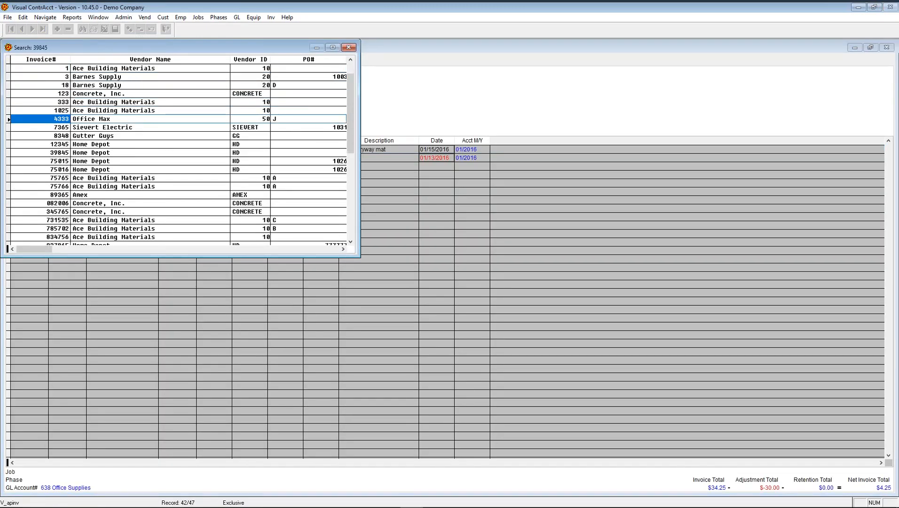
key(Return)
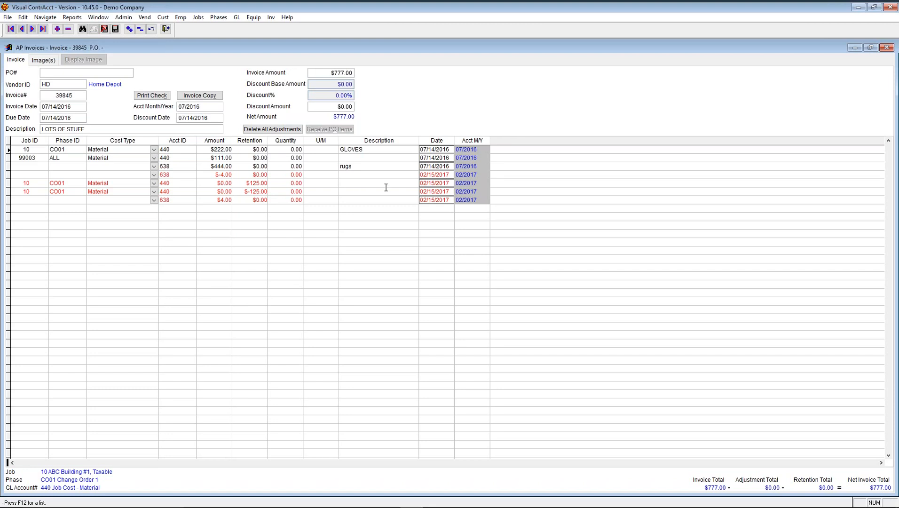
- Redate both adjustment lines from 02/15/2017 to 01/15/2017 and save
click(450, 174)
drag(448, 175, 385, 174)
text(01/15/)
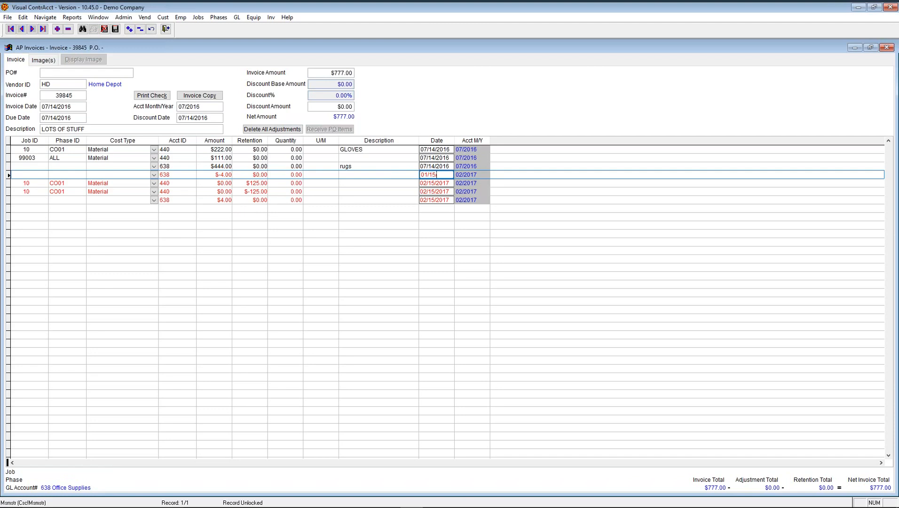
text(2017)
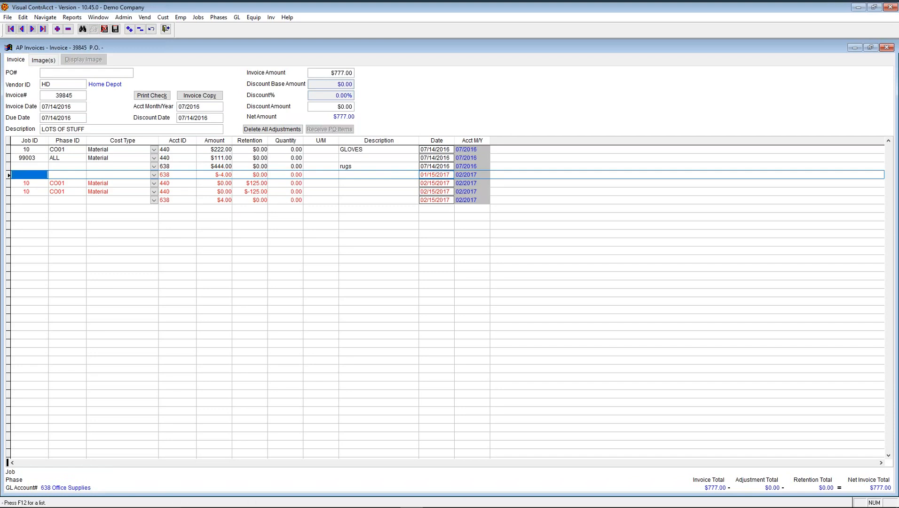
click(452, 183)
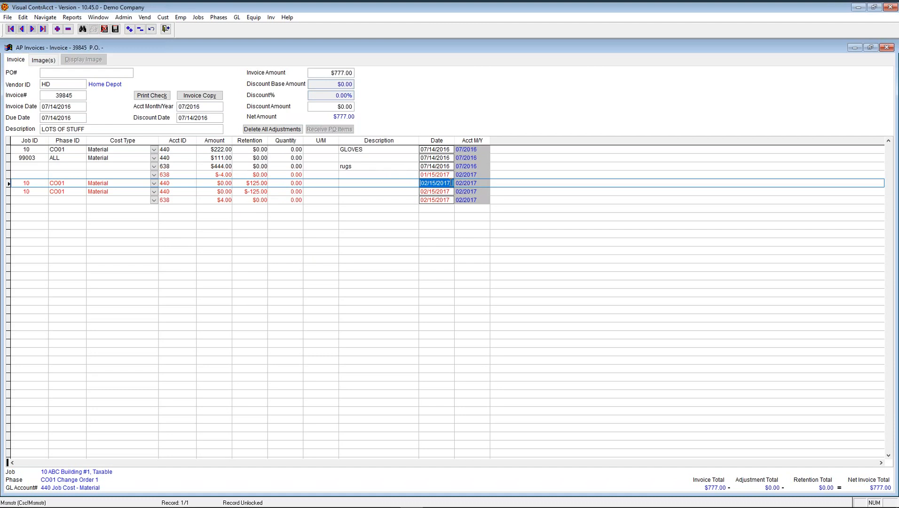
text(01/15/2017)
click(115, 29)
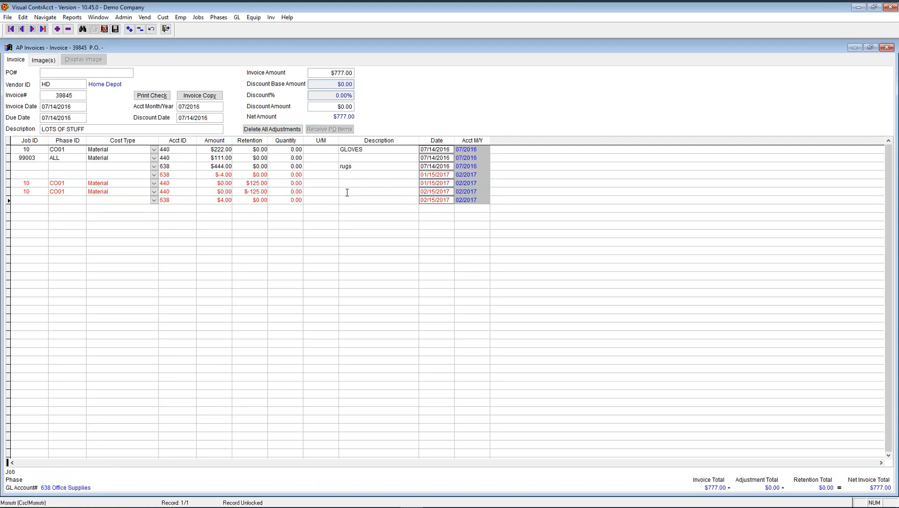
- Delete the $4.00 and $-125.00 adjustment lines from the invoice
click(271, 175)
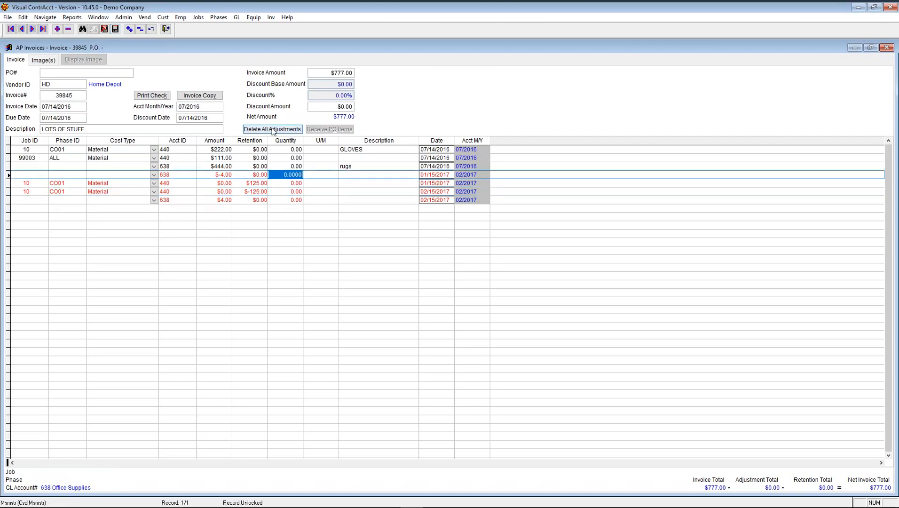
click(260, 200)
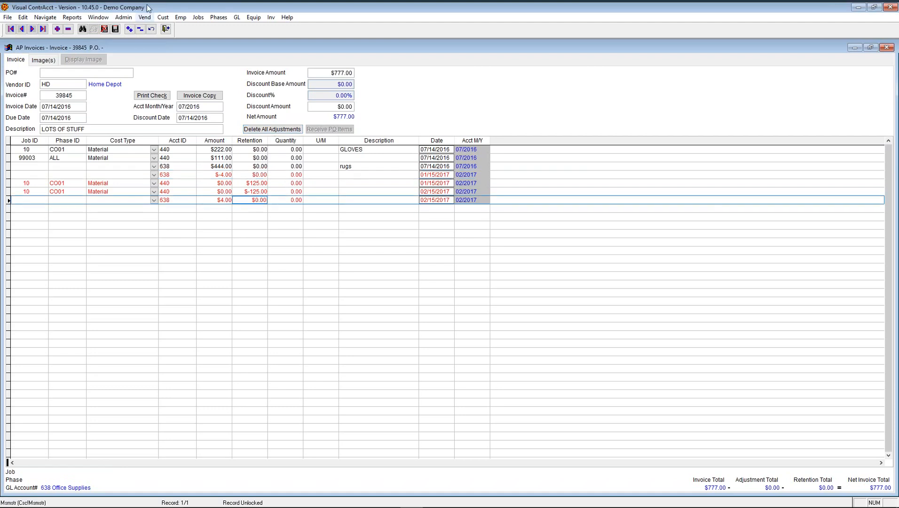
click(140, 30)
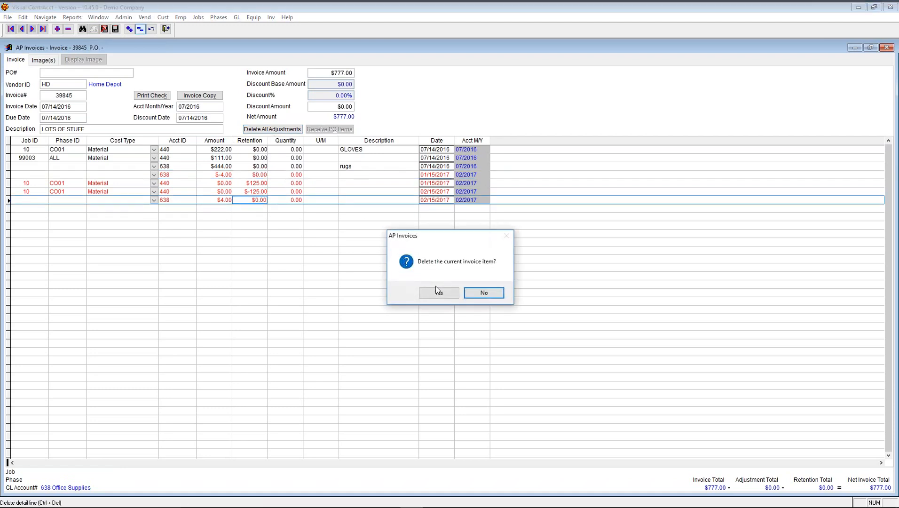
click(437, 292)
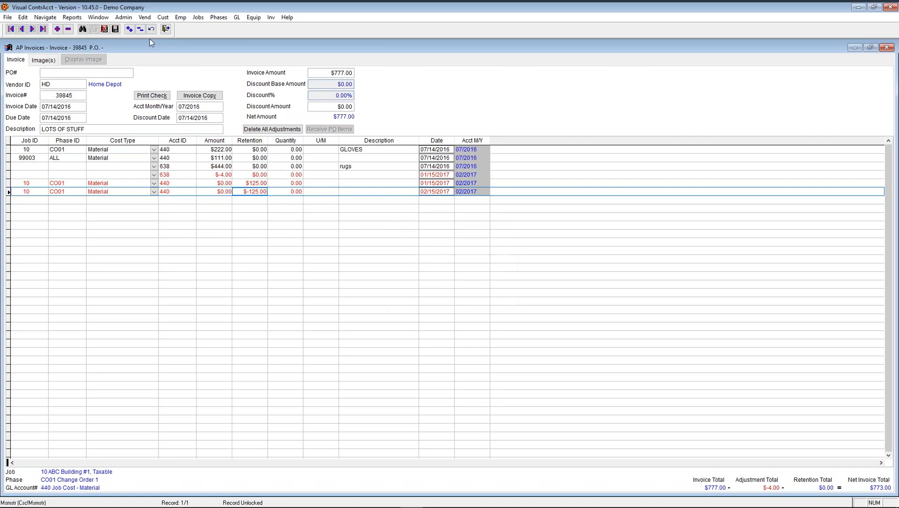
click(140, 30)
click(430, 293)
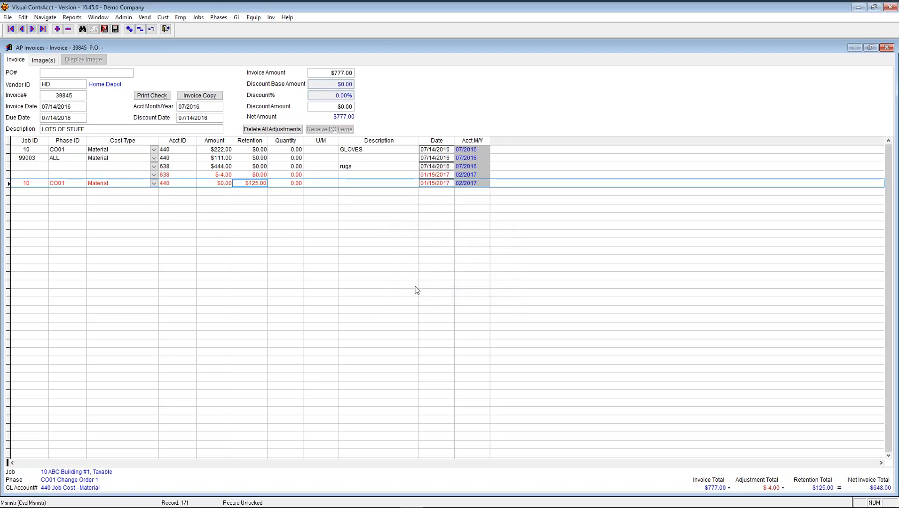
- Delete all remaining adjustments, save invoice 39845 and close it
click(291, 130)
click(457, 293)
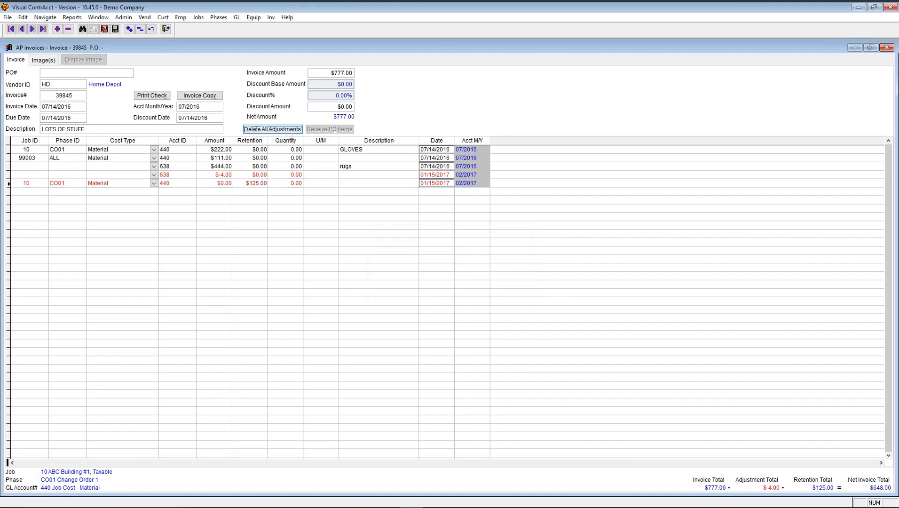
click(115, 29)
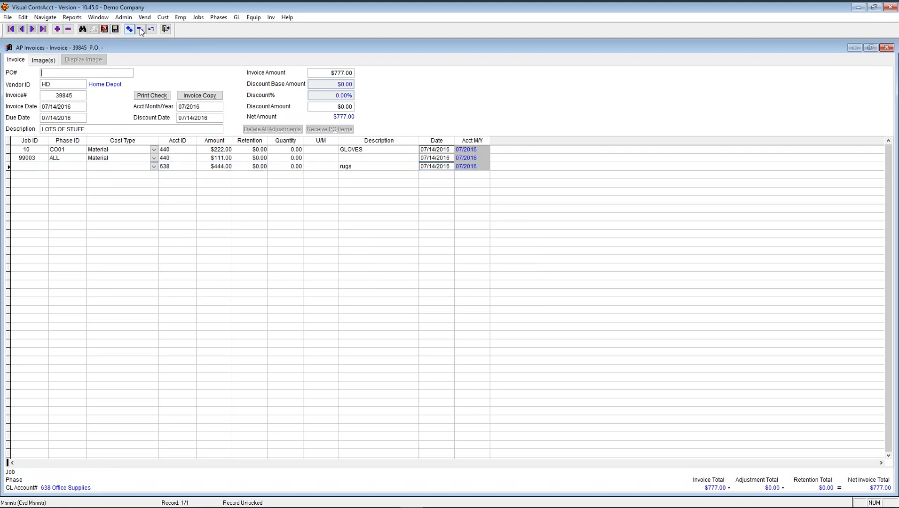
click(166, 29)
key(alt+f)
key(a)
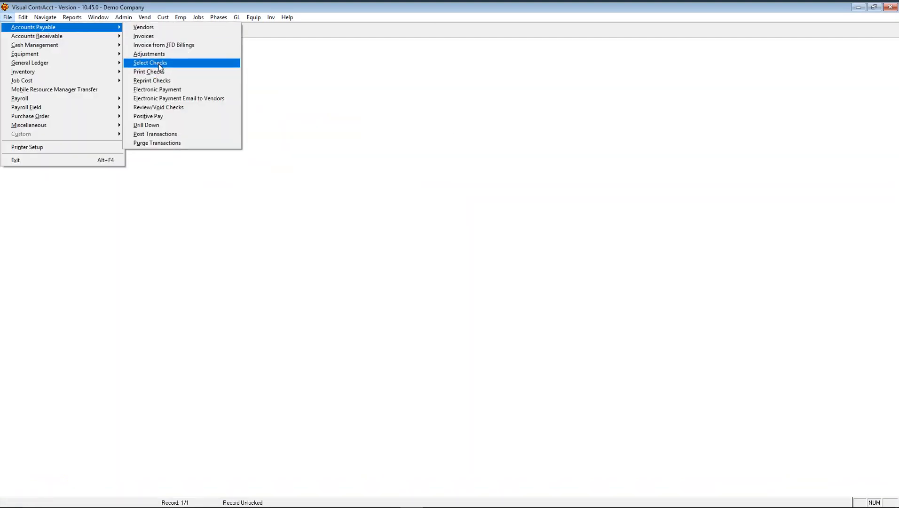
- List all vendors in Select Checks with a 12/31/9999 due-date cutoff
click(159, 63)
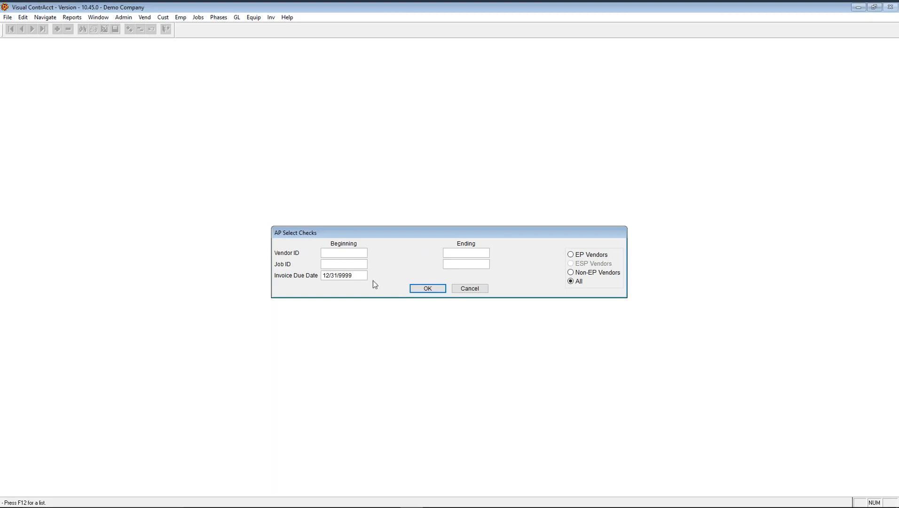
click(357, 278)
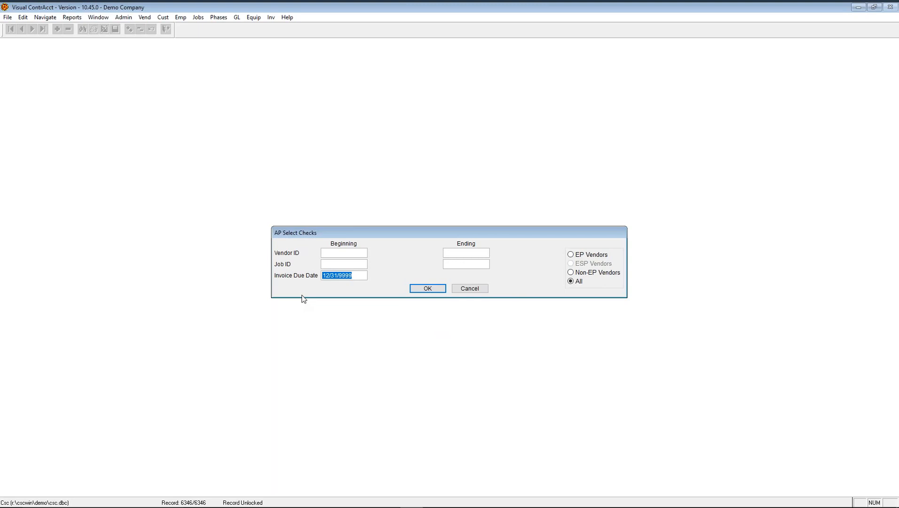
click(417, 289)
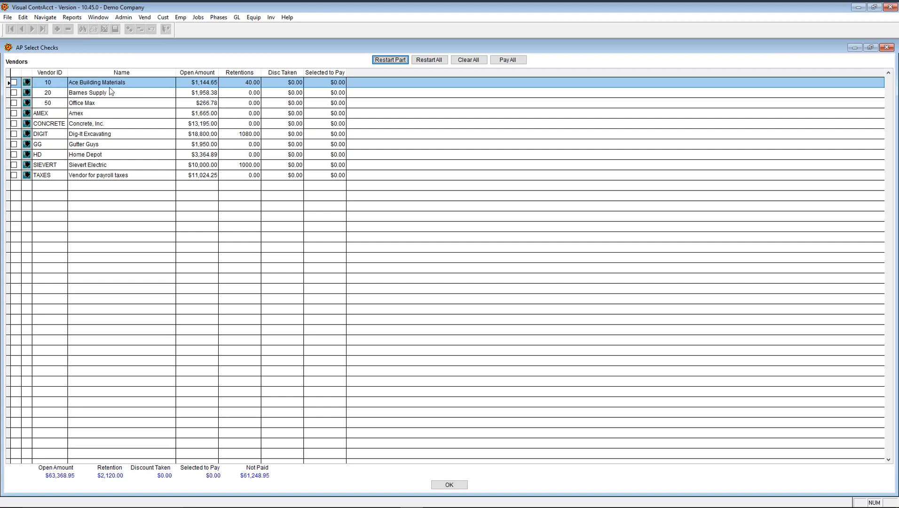
- Drill into vendor 10 Ace Building Materials' three open invoices
click(312, 85)
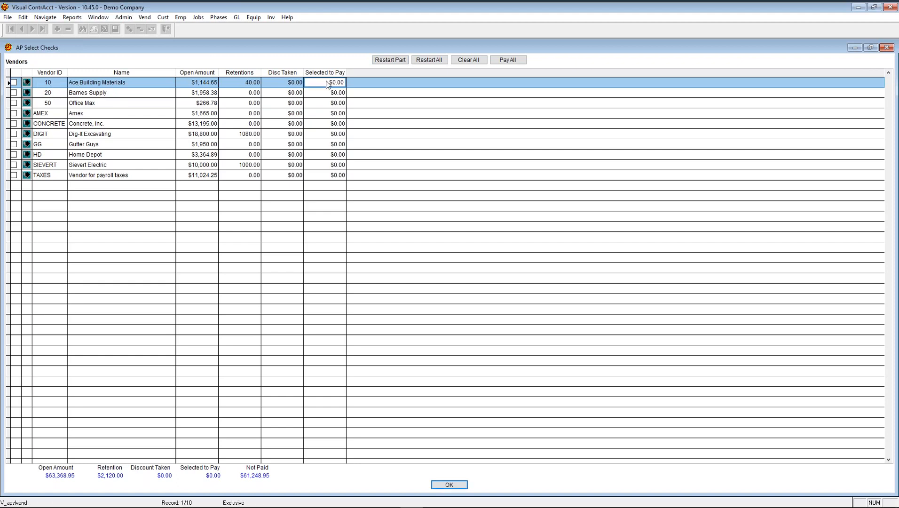
click(27, 82)
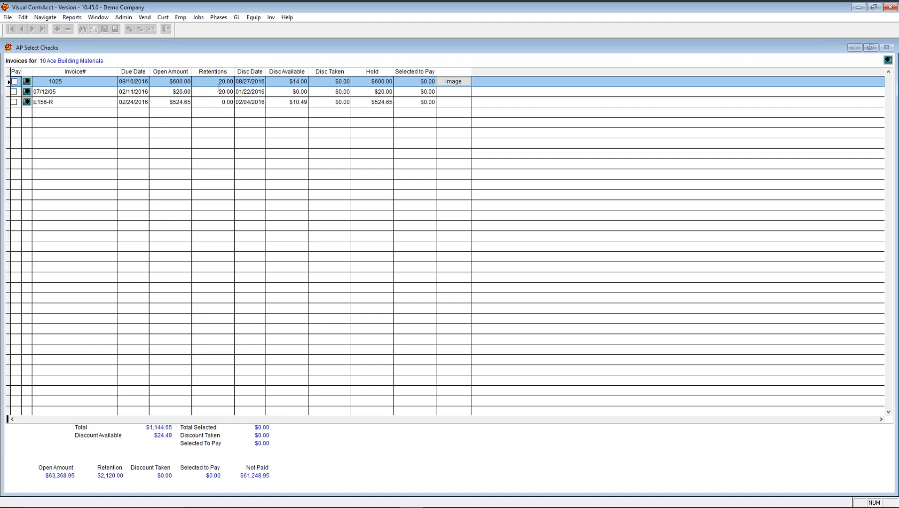
- Set $100.00 to pay on line S143 of Ace invoice 1025
click(418, 81)
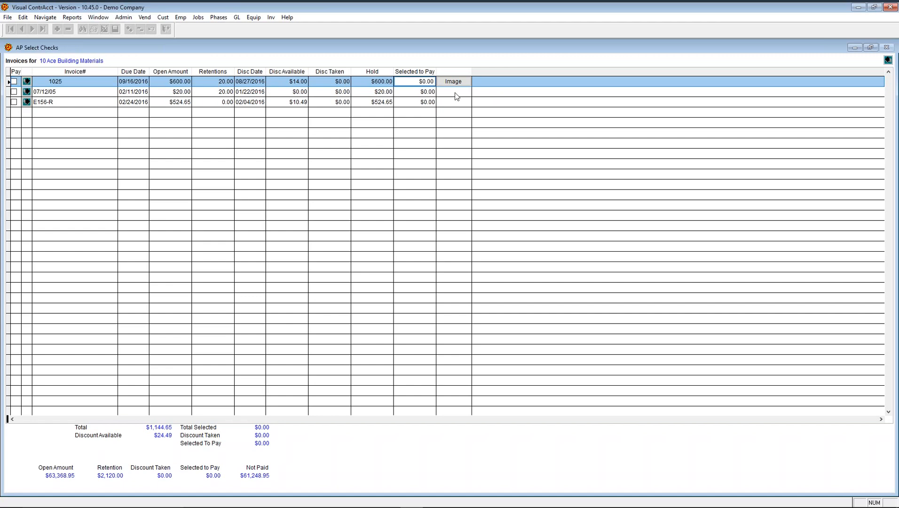
key(shift+Tab)
click(417, 81)
click(422, 92)
click(419, 81)
click(27, 82)
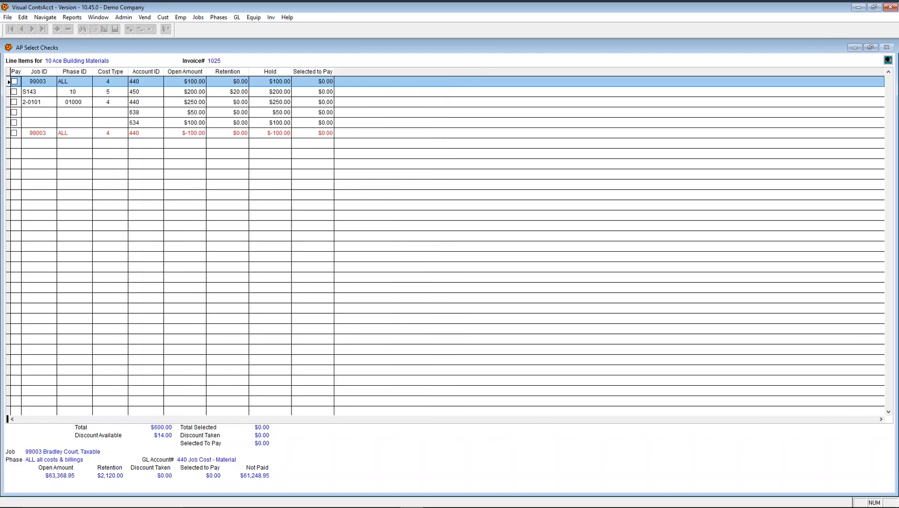
click(316, 82)
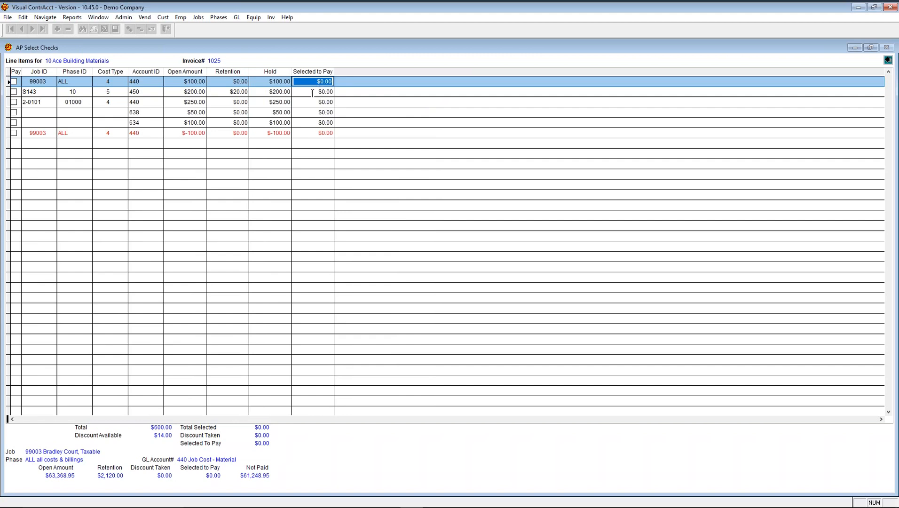
click(313, 92)
text(100)
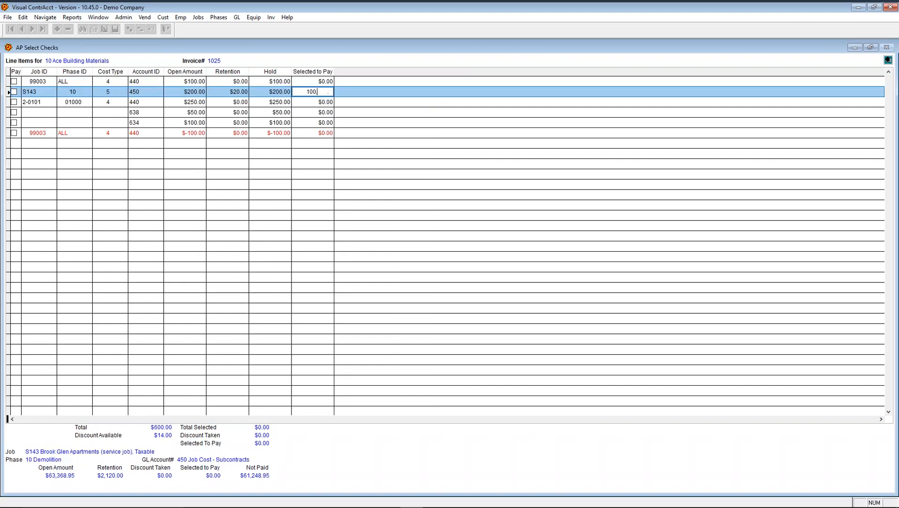
key(Return)
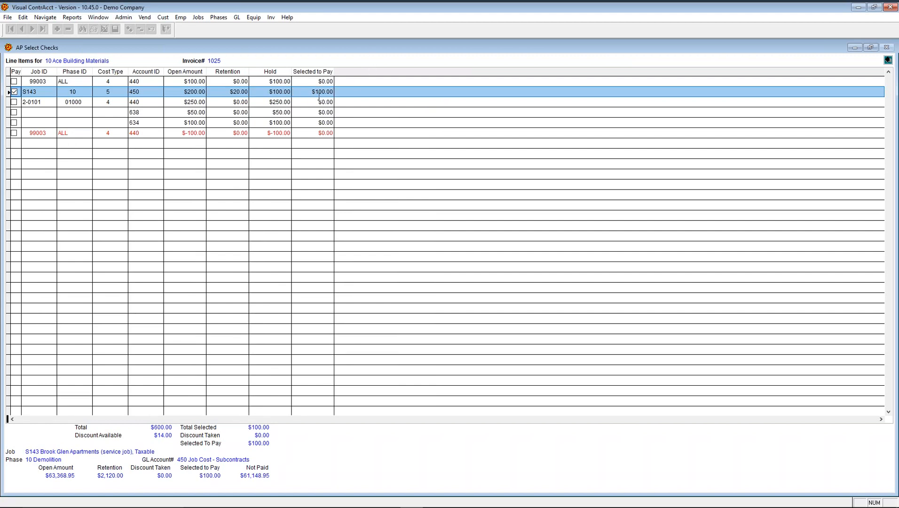
- Select Gutter Guys' full $1,950.00 invoice 8348 for payment, then return to Ace's invoices
click(888, 60)
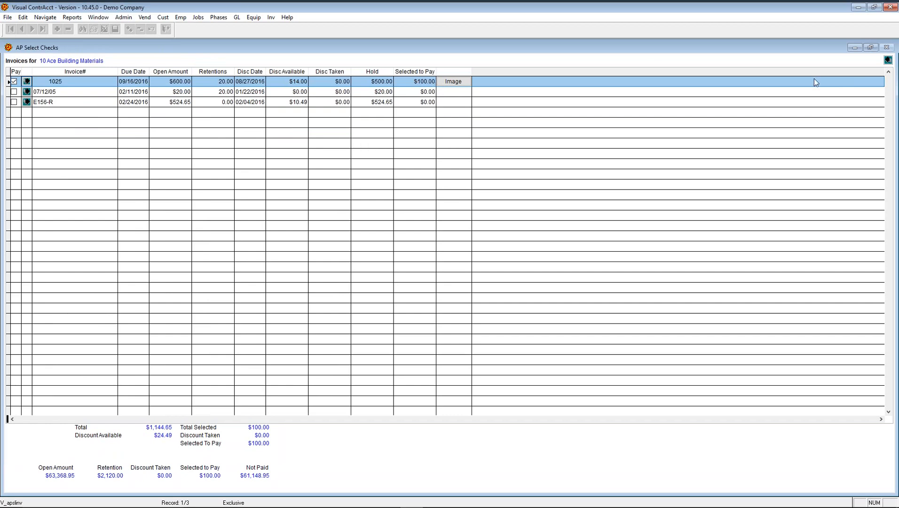
click(888, 62)
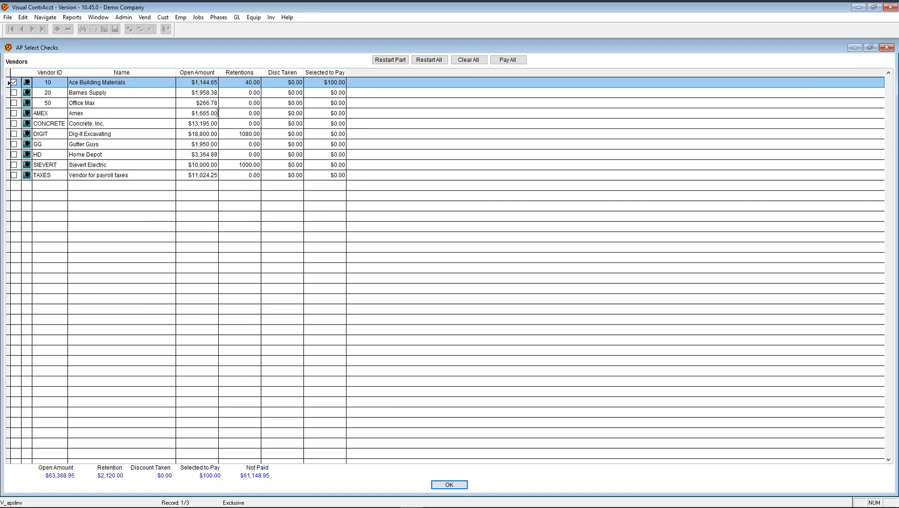
click(14, 144)
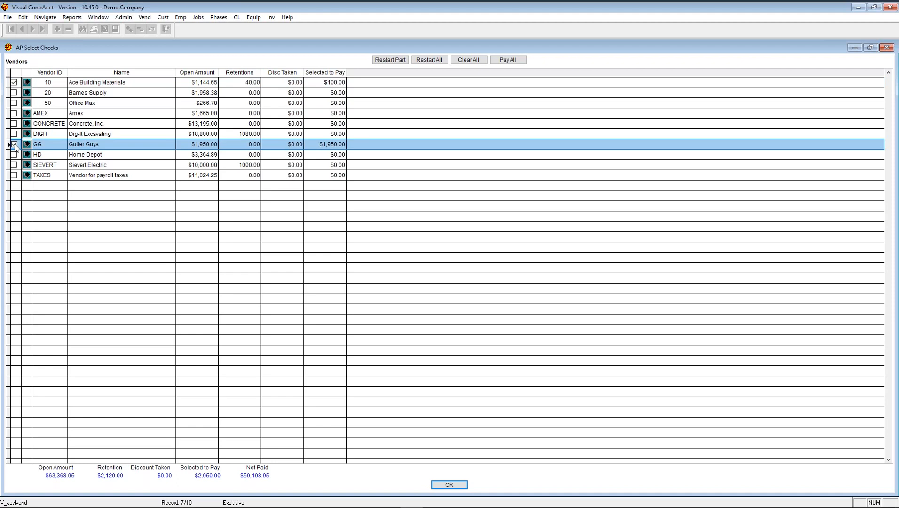
click(26, 144)
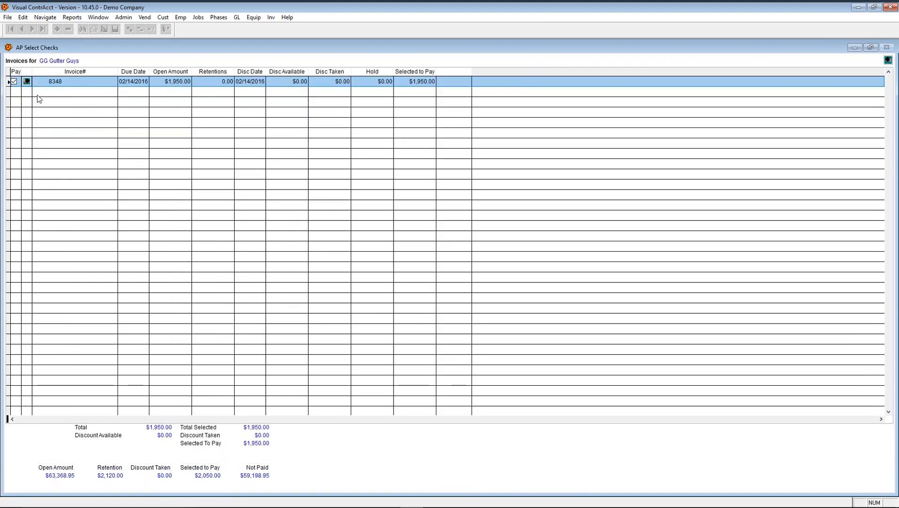
click(27, 81)
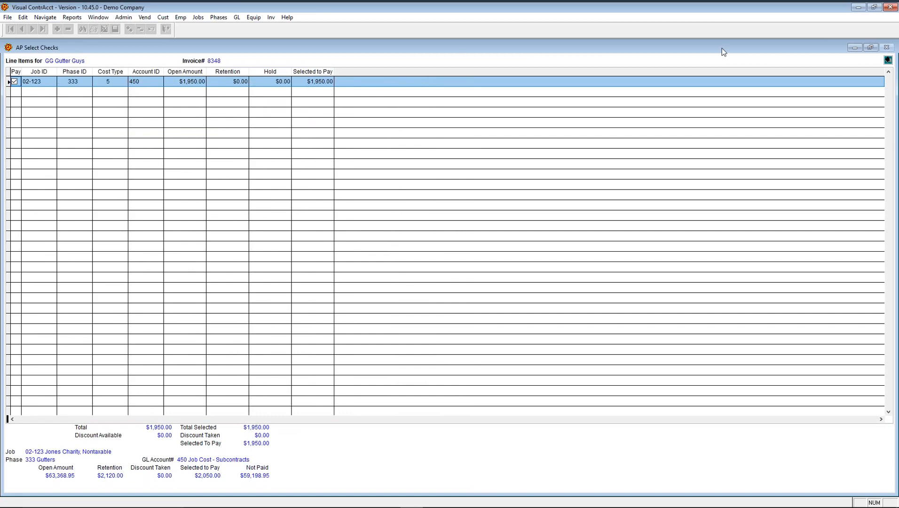
click(888, 60)
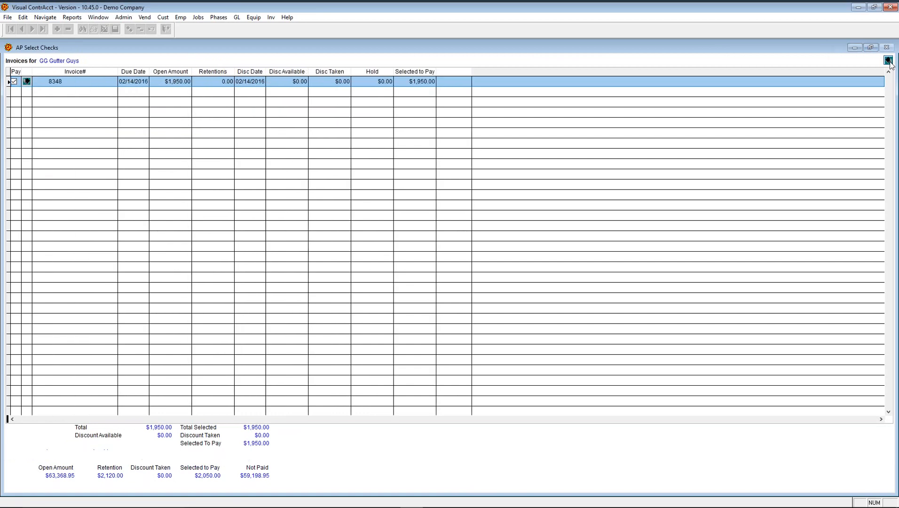
click(887, 60)
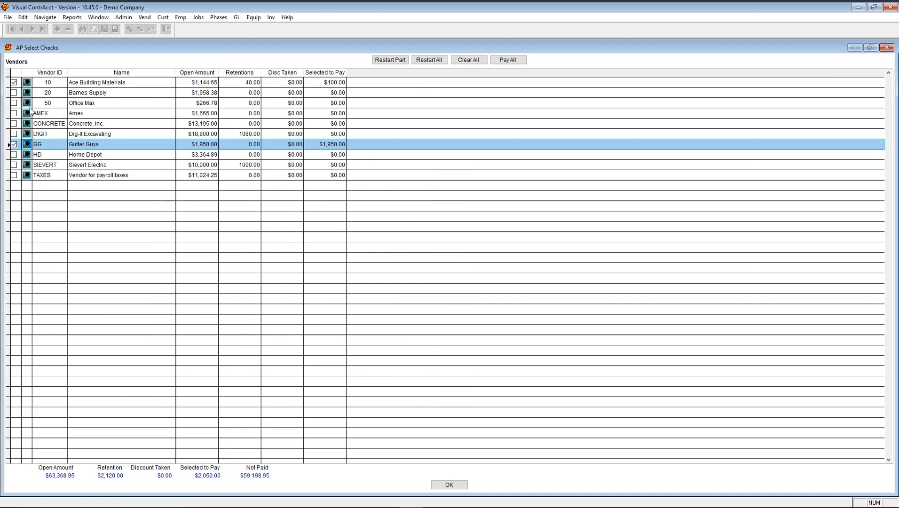
click(26, 84)
click(26, 83)
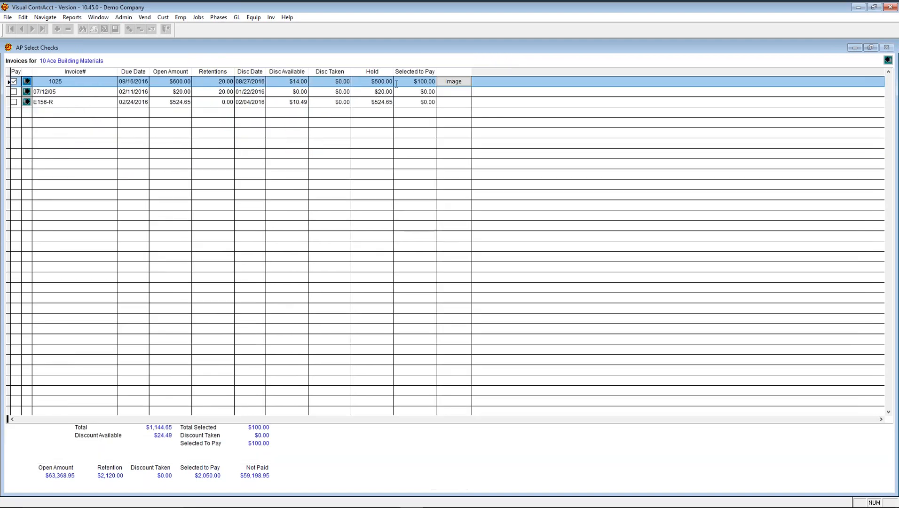
click(465, 82)
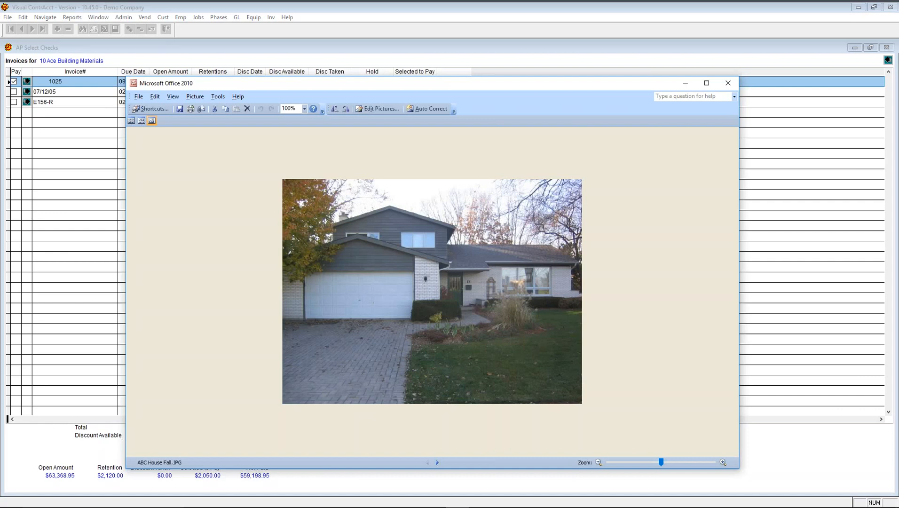
drag(469, 85, 489, 111)
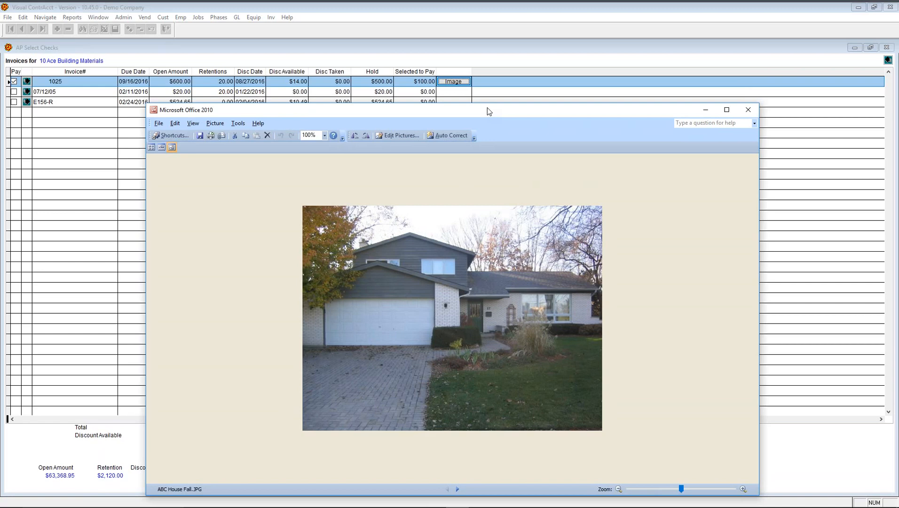
click(748, 111)
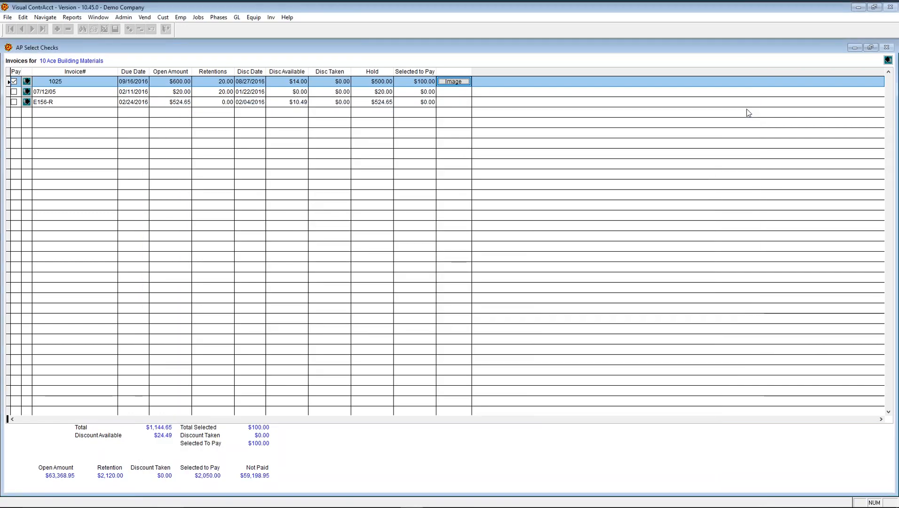
- Drop Ace invoice 1025, keep Gutter Guys, and select Office Max for payment
click(15, 82)
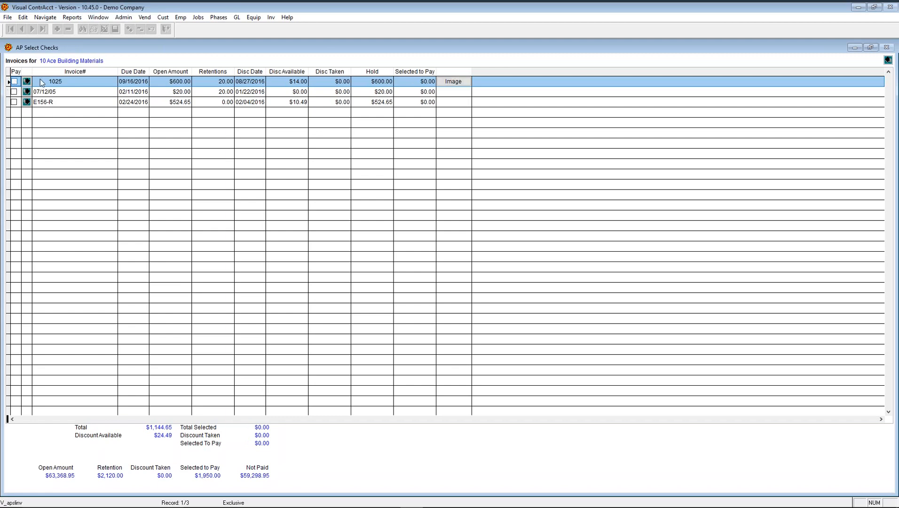
click(888, 59)
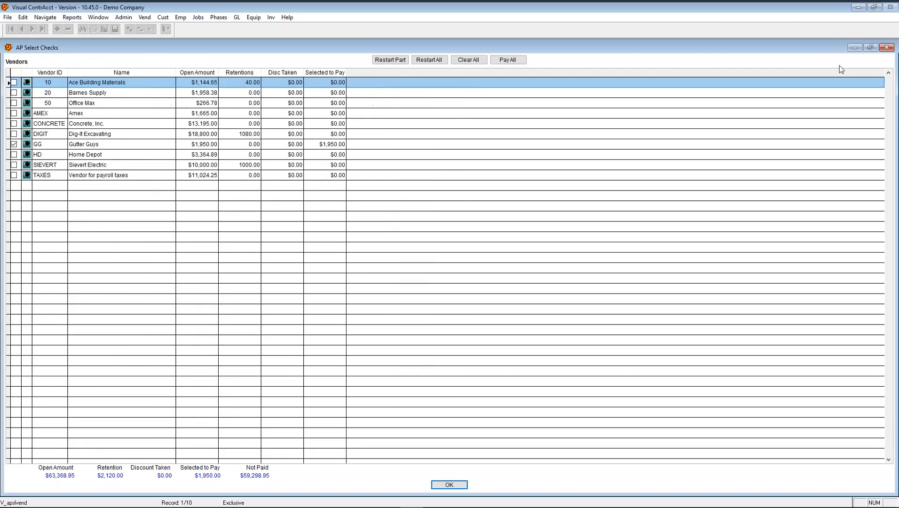
click(14, 144)
click(14, 145)
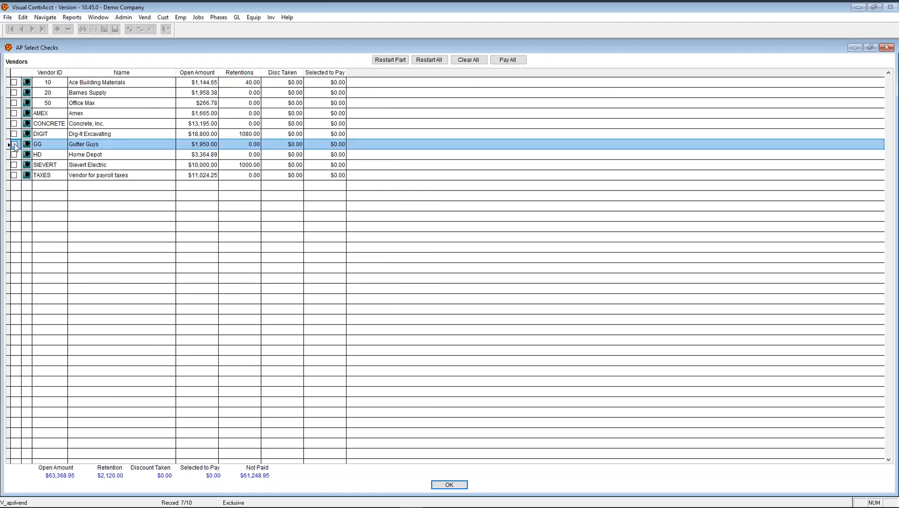
click(13, 103)
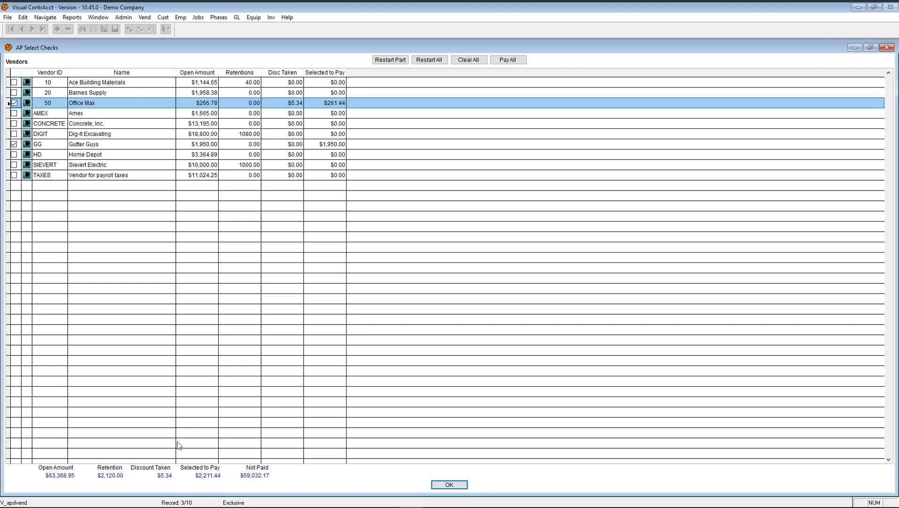
- Set discount taken to 0 on Office Max invoices 4333 and 134 ZDS, then accept
click(27, 105)
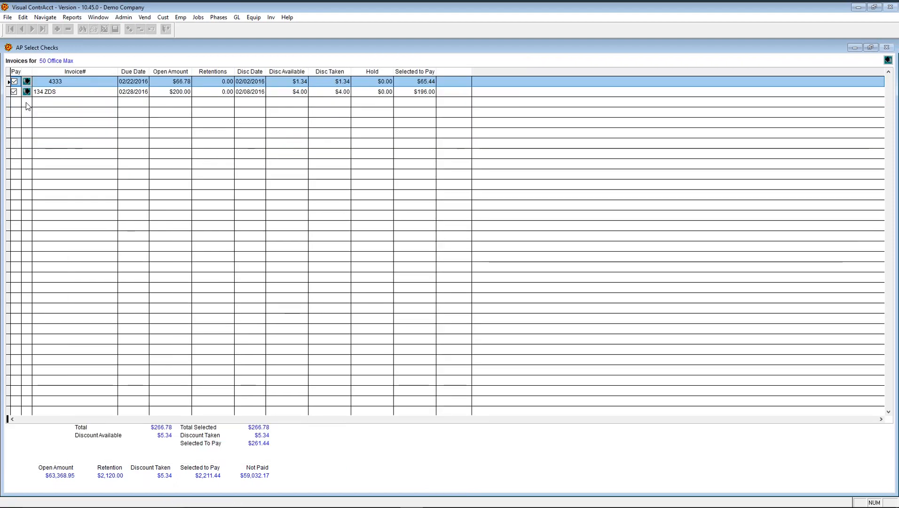
click(334, 81)
text(0)
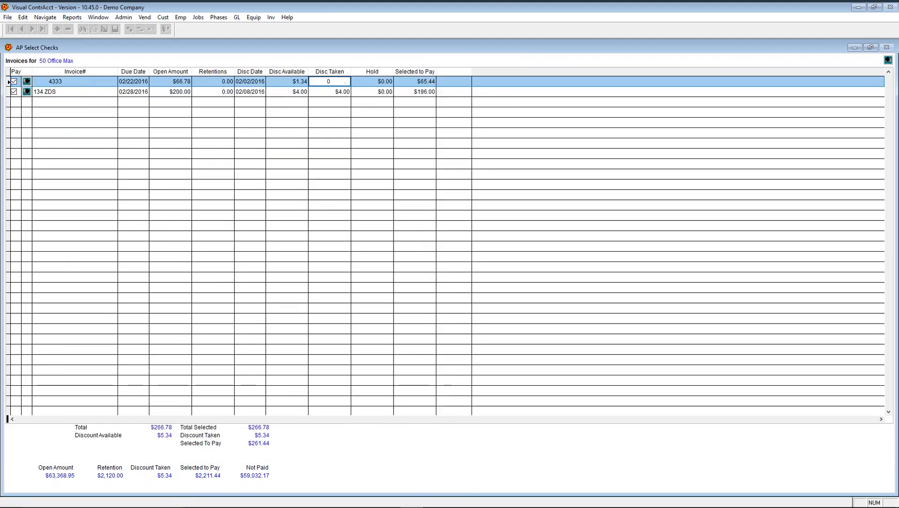
key(Return)
text(0)
key(Return)
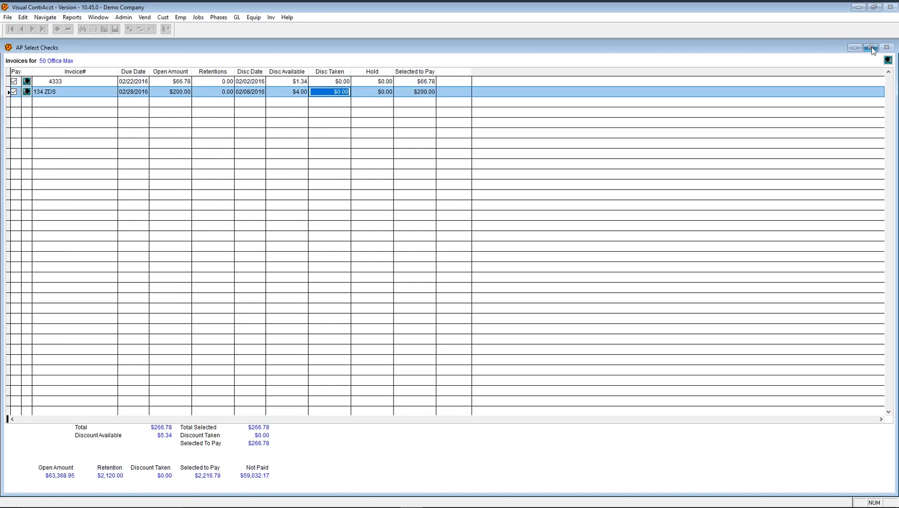
click(888, 60)
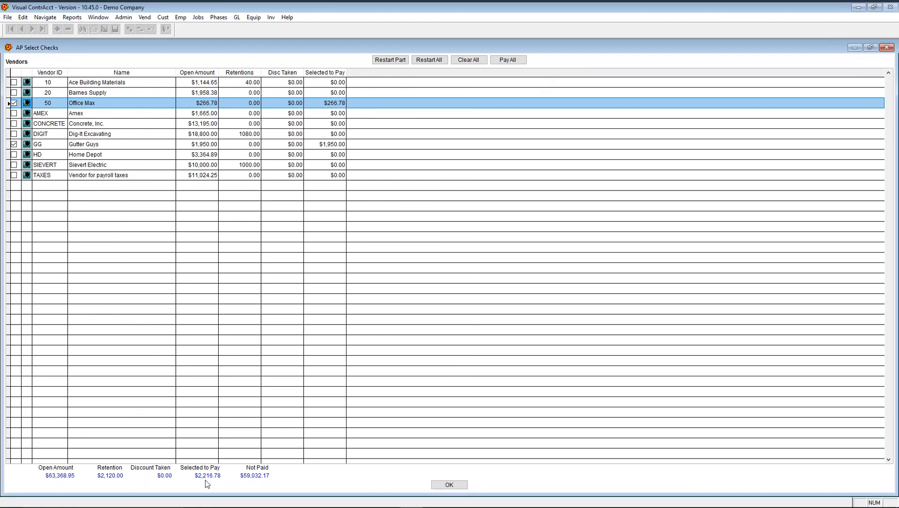
click(449, 484)
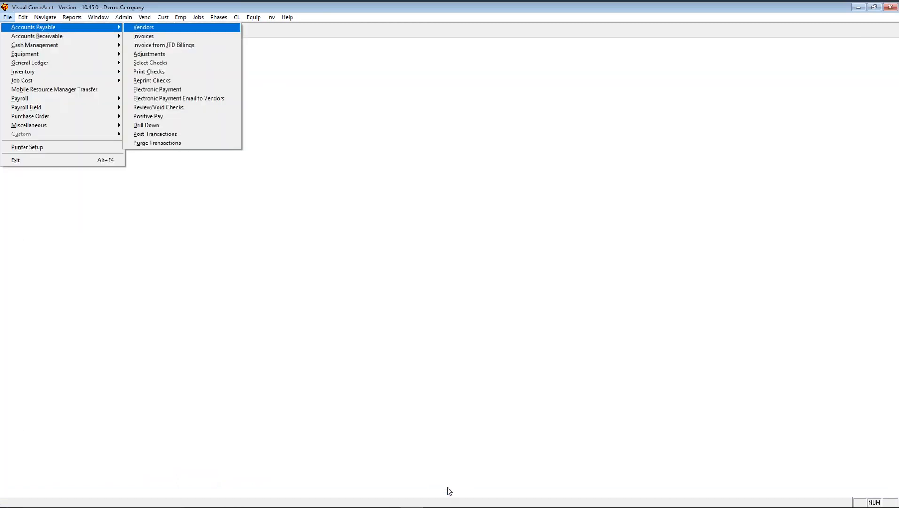
- Preview the AP Precheck Register on screen (2 checks, $2,216.78), closing and rerunning it
click(72, 18)
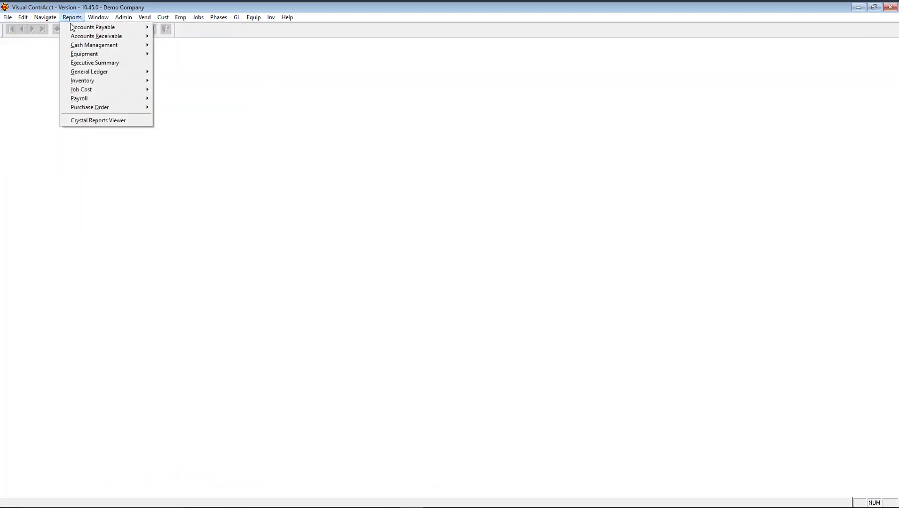
mouse_move(75, 27)
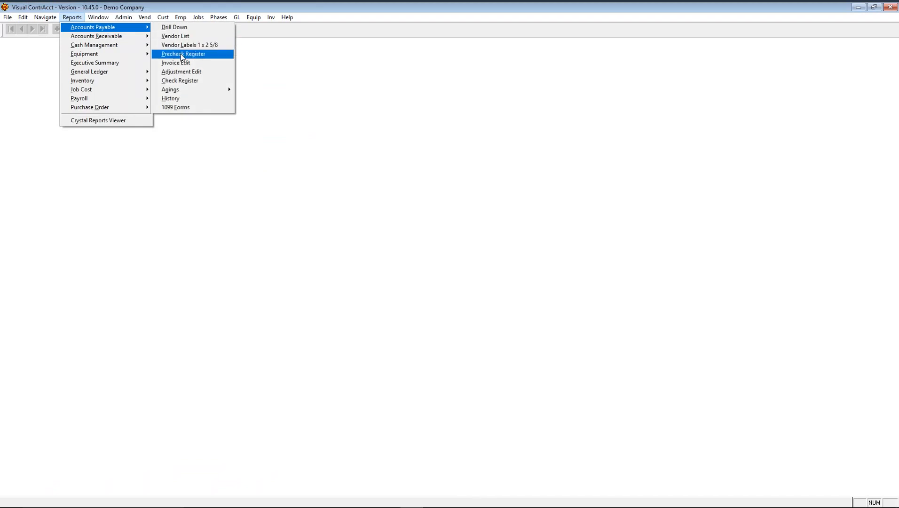
click(182, 56)
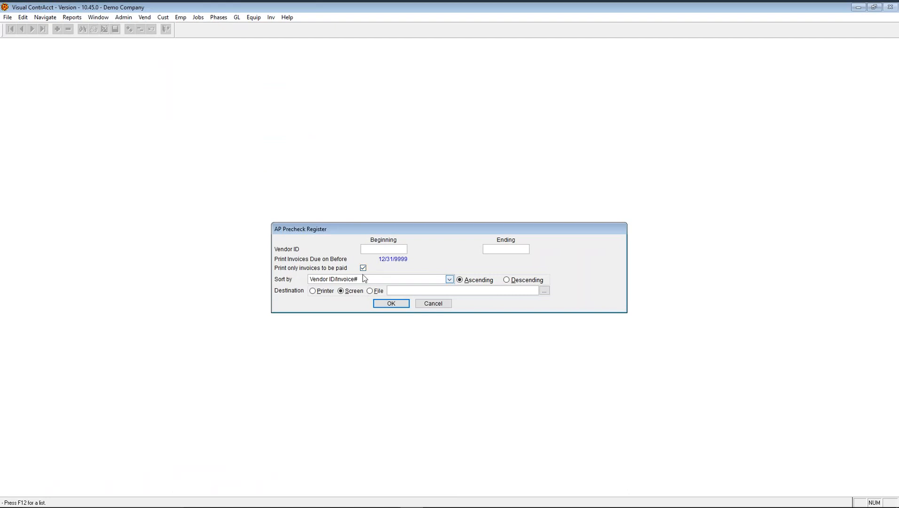
click(387, 301)
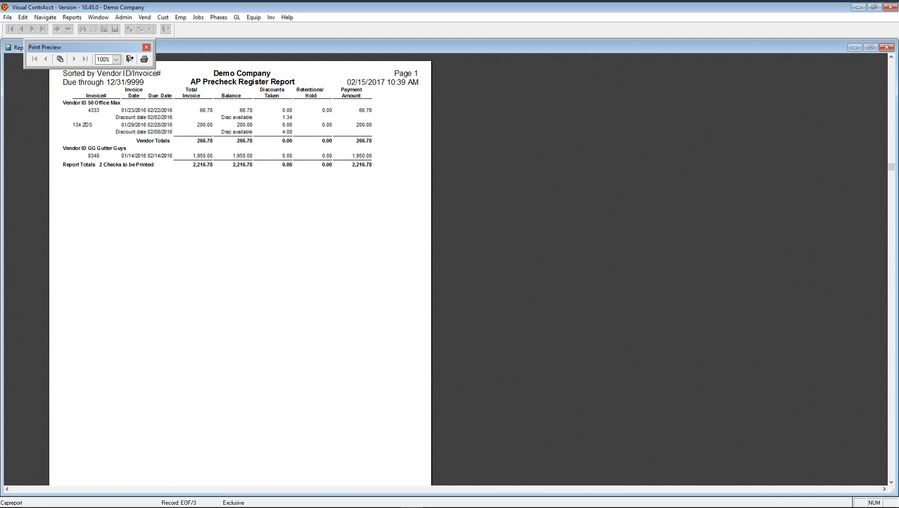
click(129, 60)
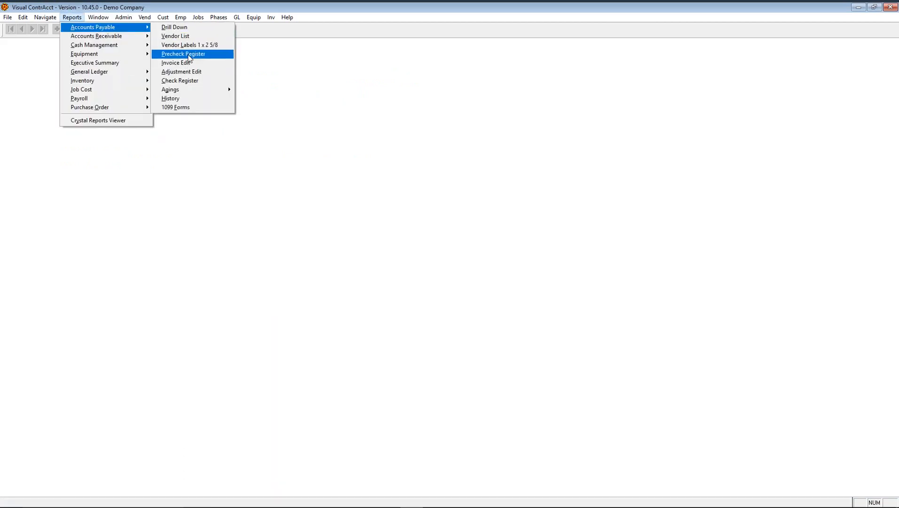
click(189, 57)
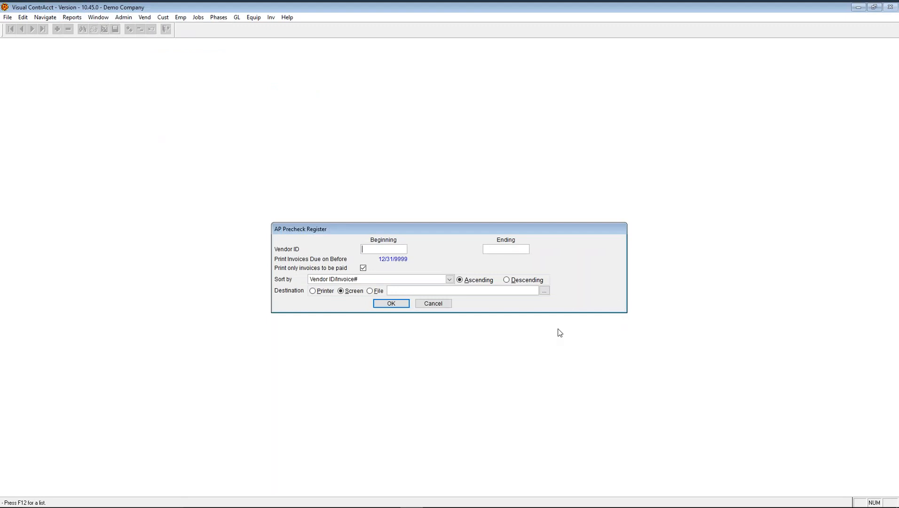
click(394, 306)
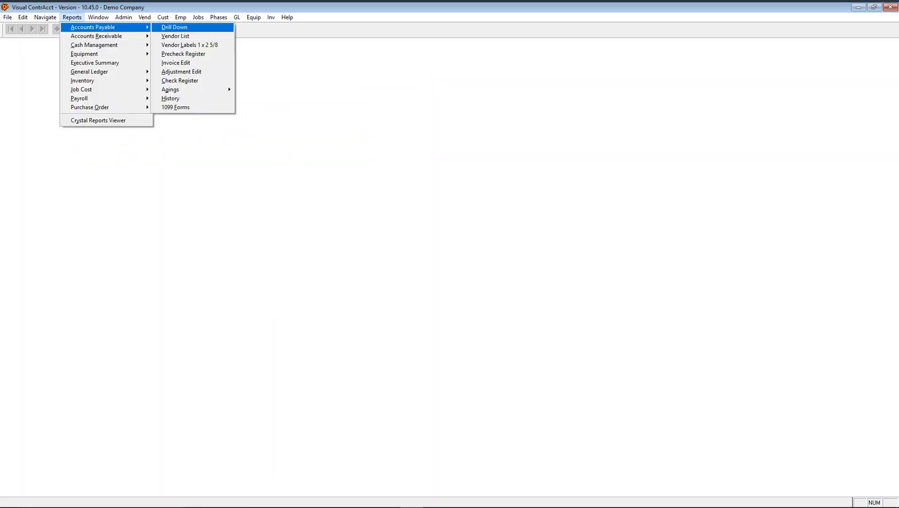
- Print AP checks to screen starting at cash check 1048 dated 02/15/2017
mouse_move(6, 18)
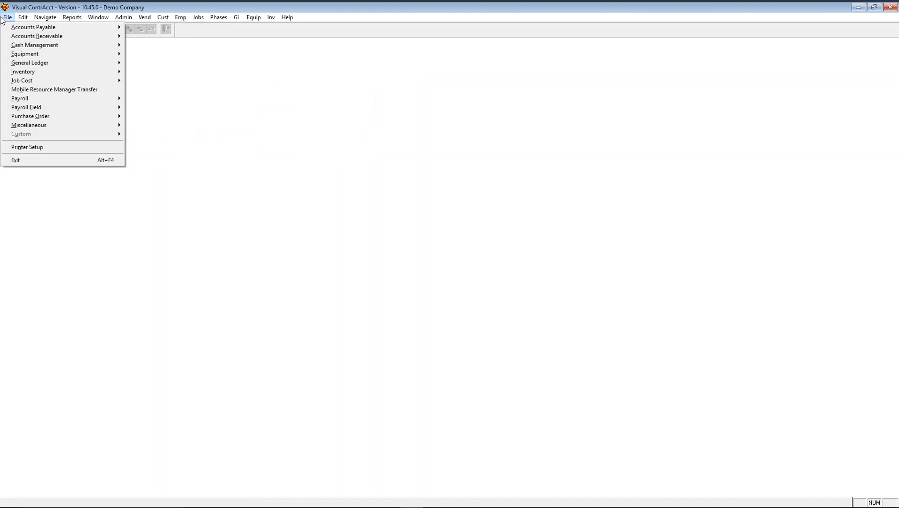
mouse_move(39, 29)
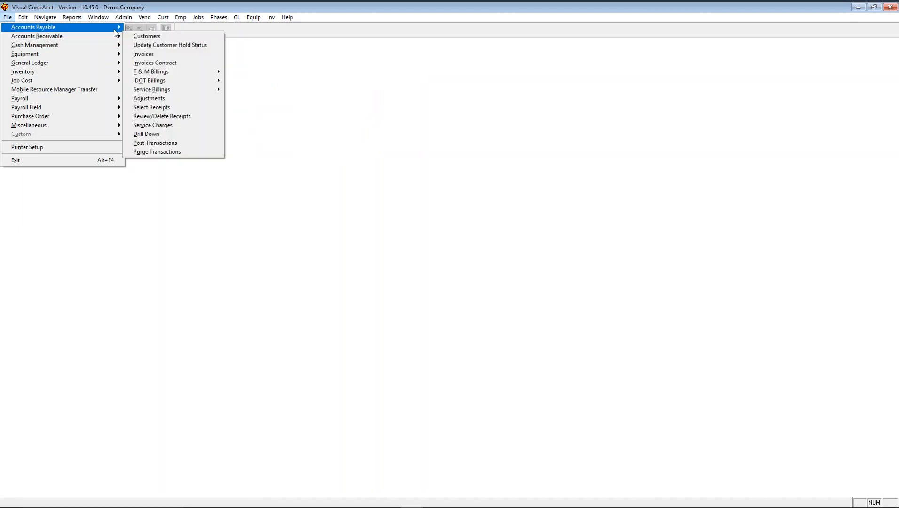
click(164, 73)
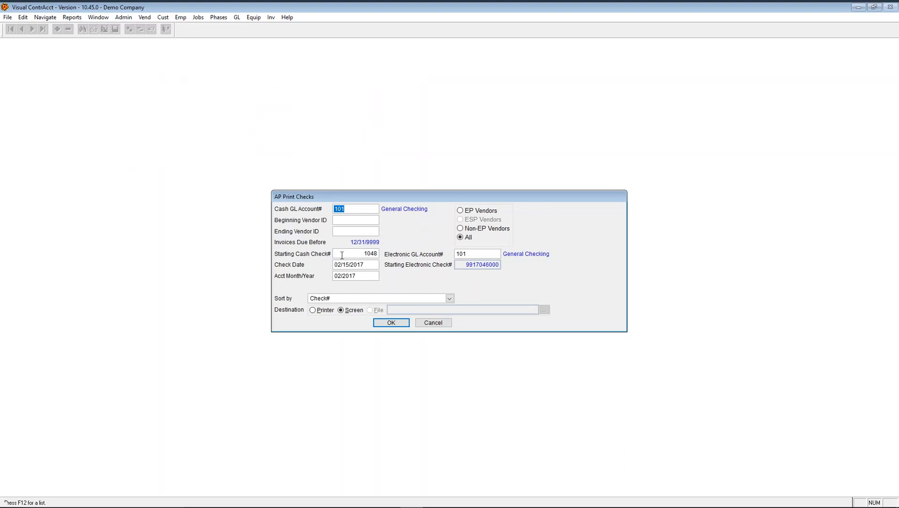
key(Tab)
key(Tab)
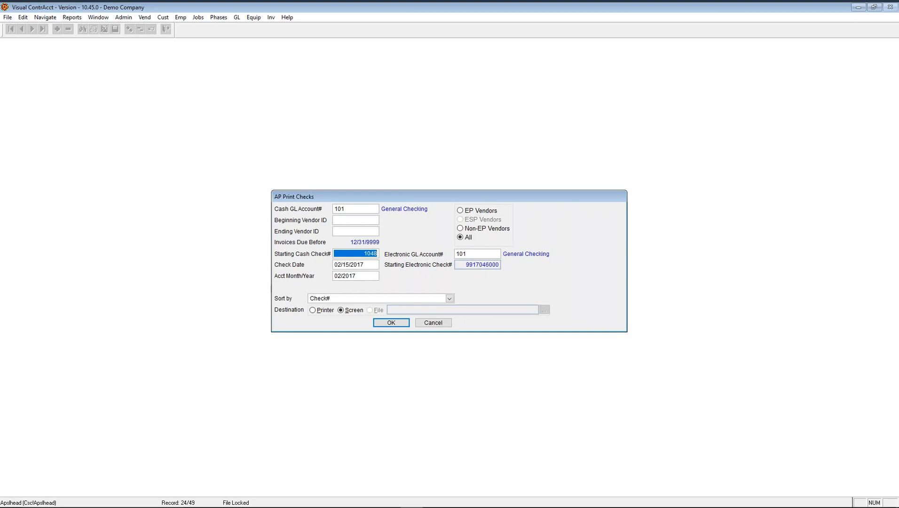
click(372, 264)
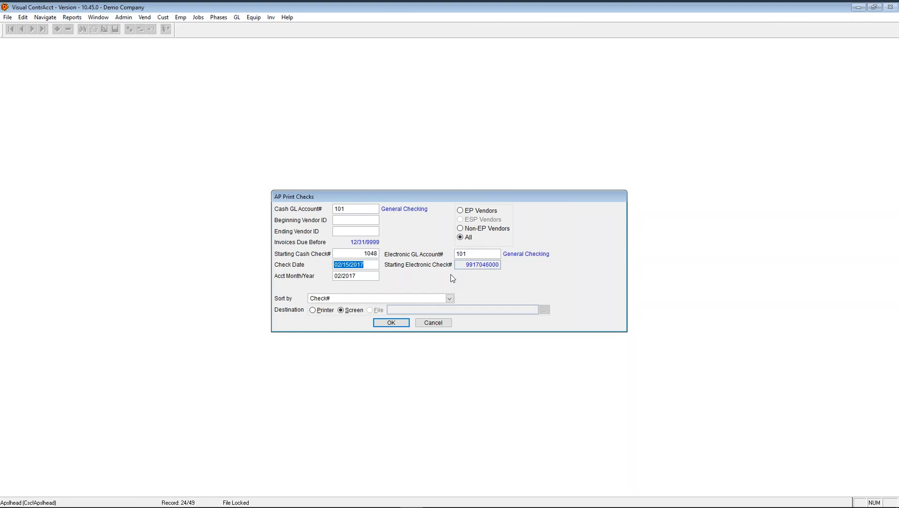
click(486, 255)
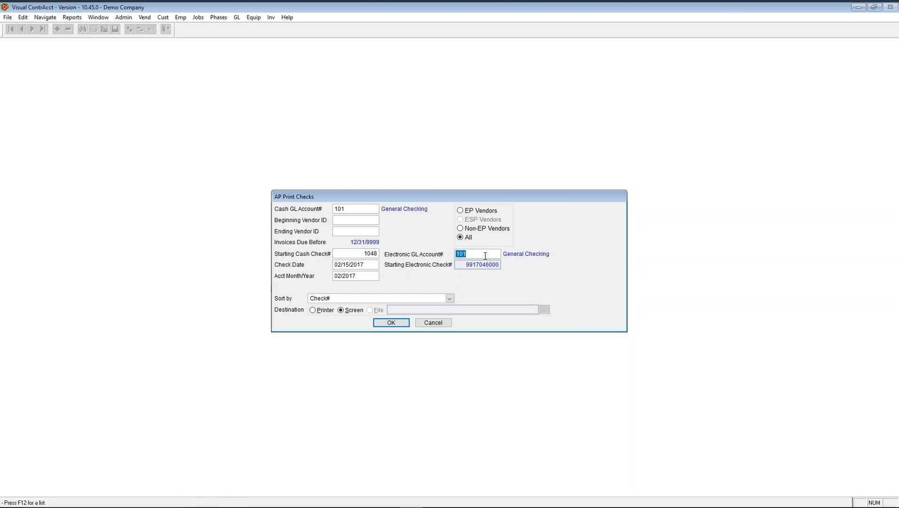
click(352, 208)
click(473, 253)
click(354, 254)
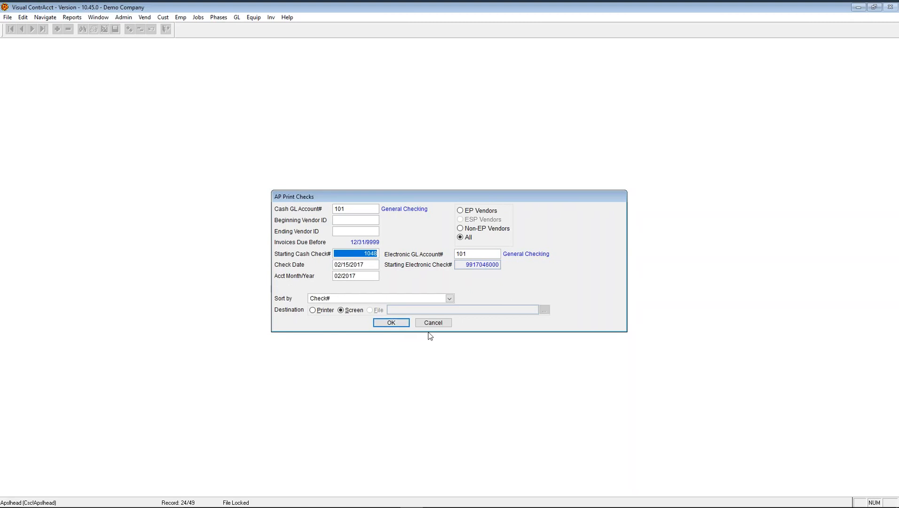
click(400, 323)
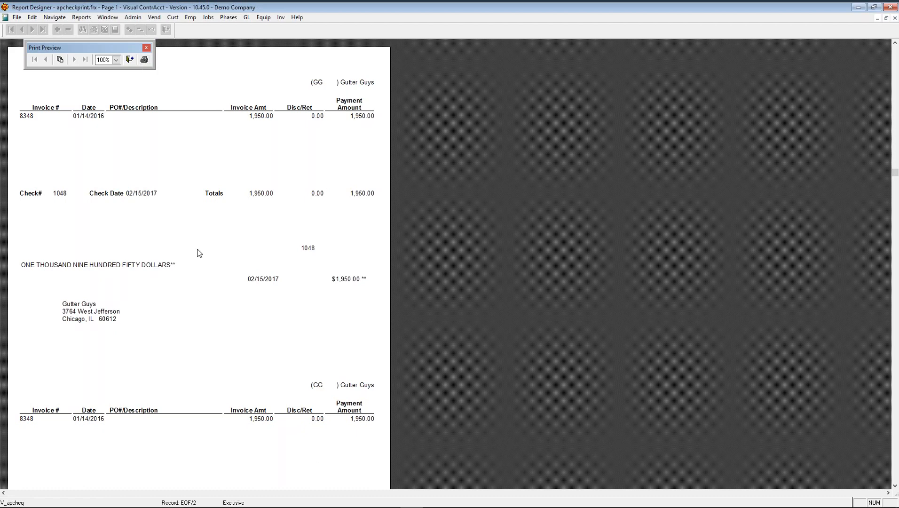
- Scroll through check 1048's preview (Gutter Guys, $1,950.00) and close it
scroll(210, 285, down, 5)
scroll(209, 286, down, 1)
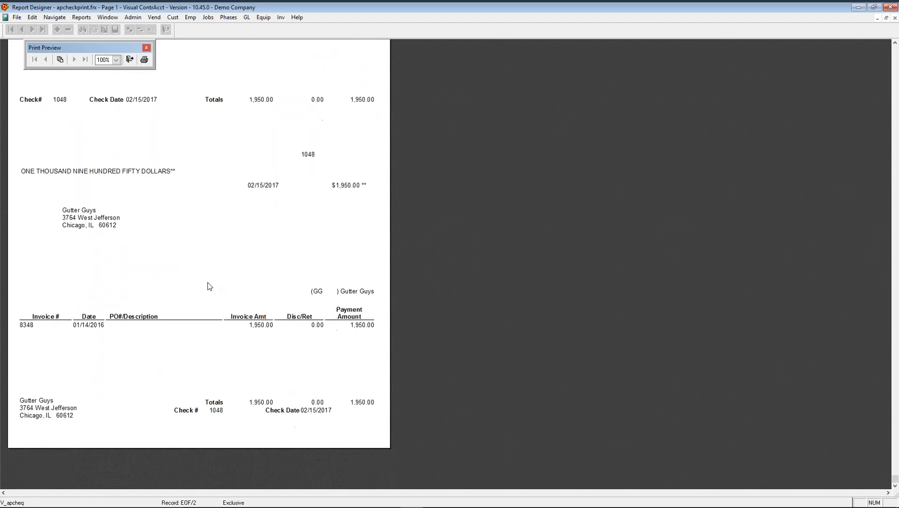
scroll(210, 286, up, 6)
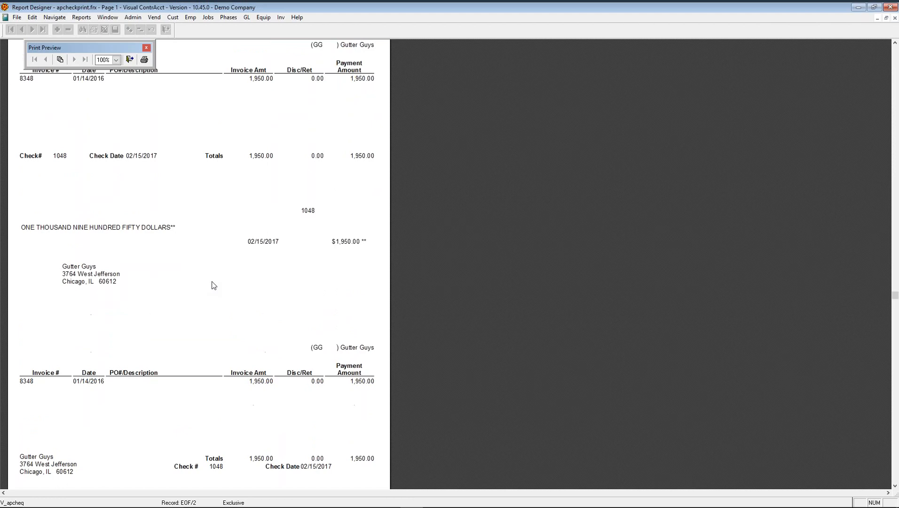
scroll(211, 285, up, 1)
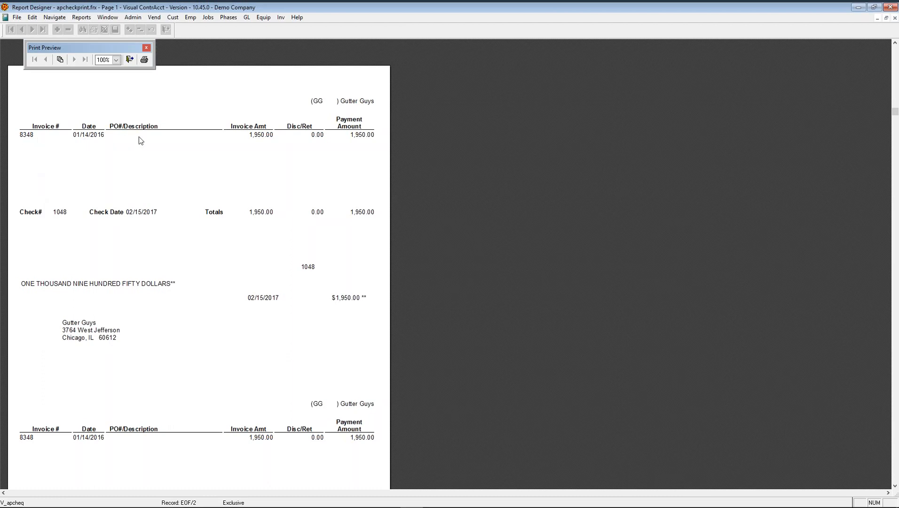
click(130, 59)
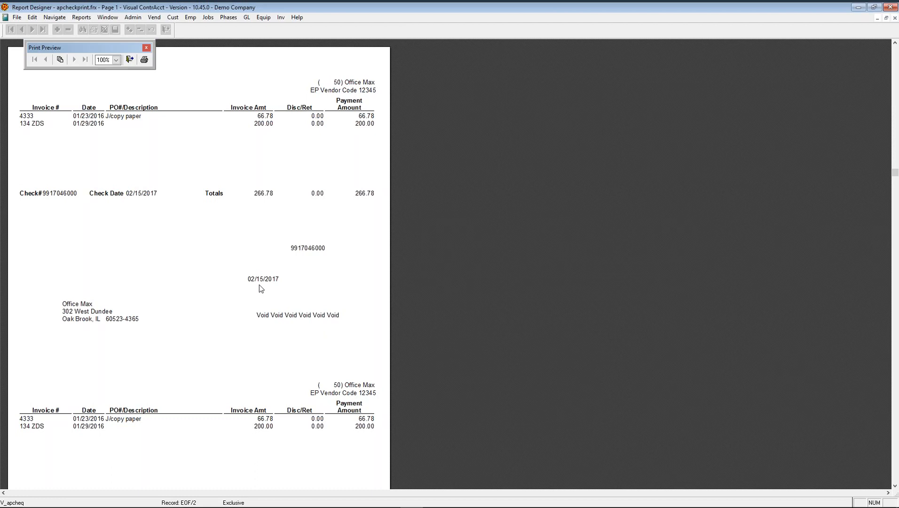
- Close the Office Max electronic check preview to generate payment file EP170215-000.txt
click(131, 59)
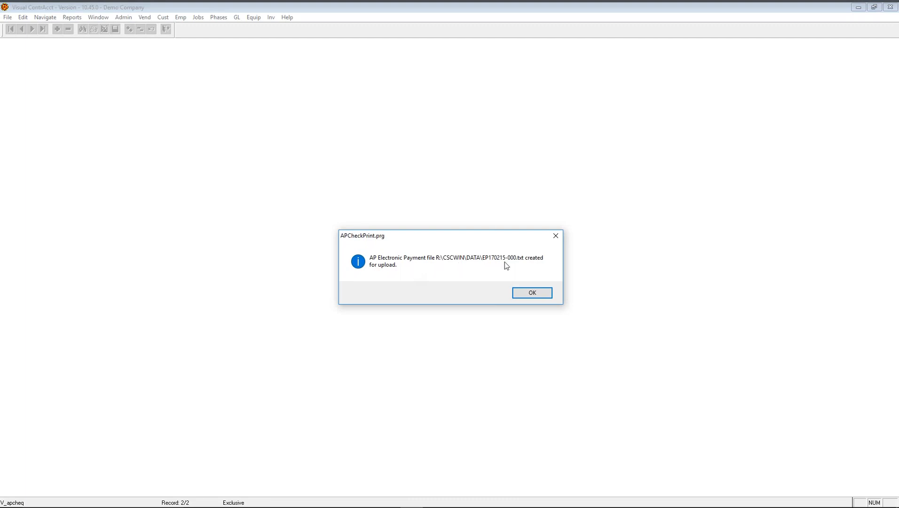
- Dismiss the payment-file message and bring up the AP Reprint Checks setup
click(526, 294)
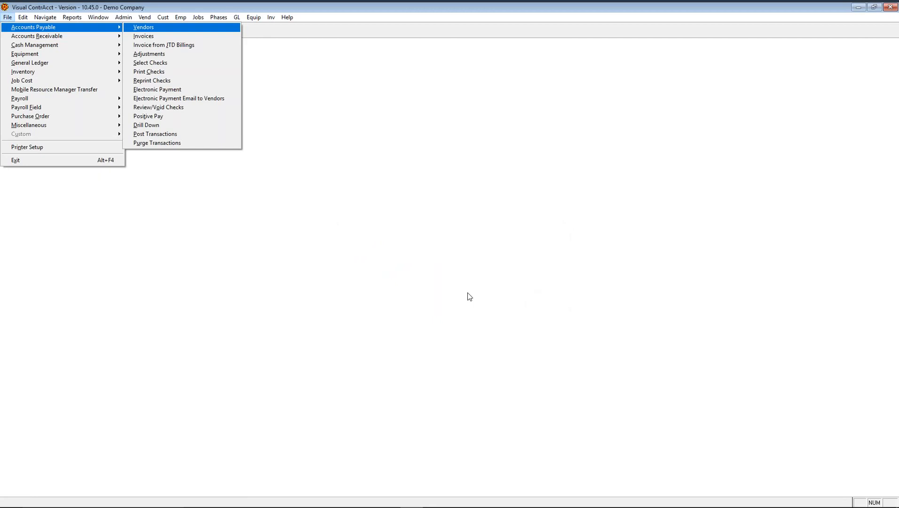
click(160, 80)
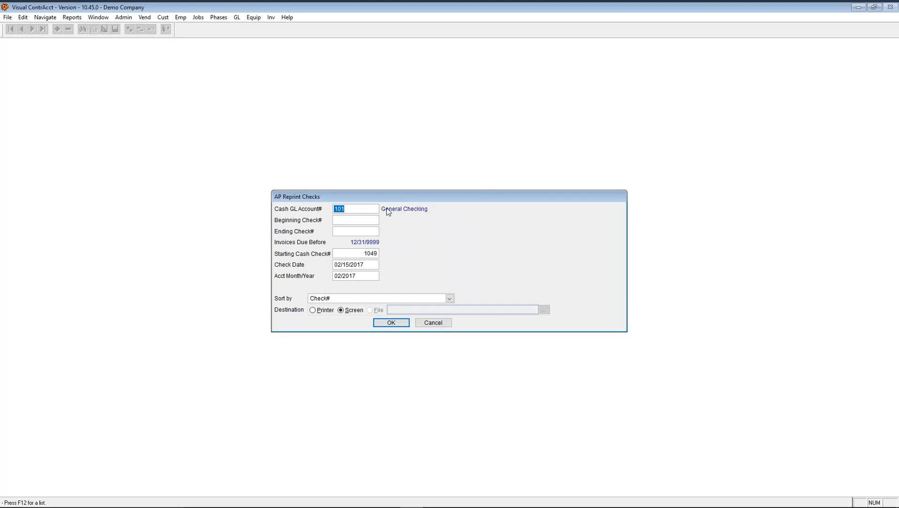
key(Tab)
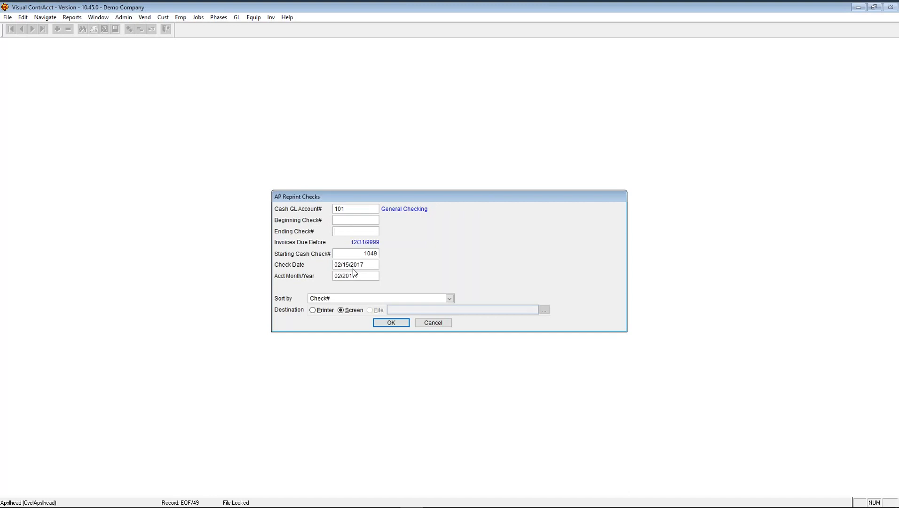
click(355, 252)
click(356, 221)
- Set beginning, ending and starting cash check to 1048, with check date 02/14/2017
text(1048)
key(Tab)
text(1048)
key(Tab)
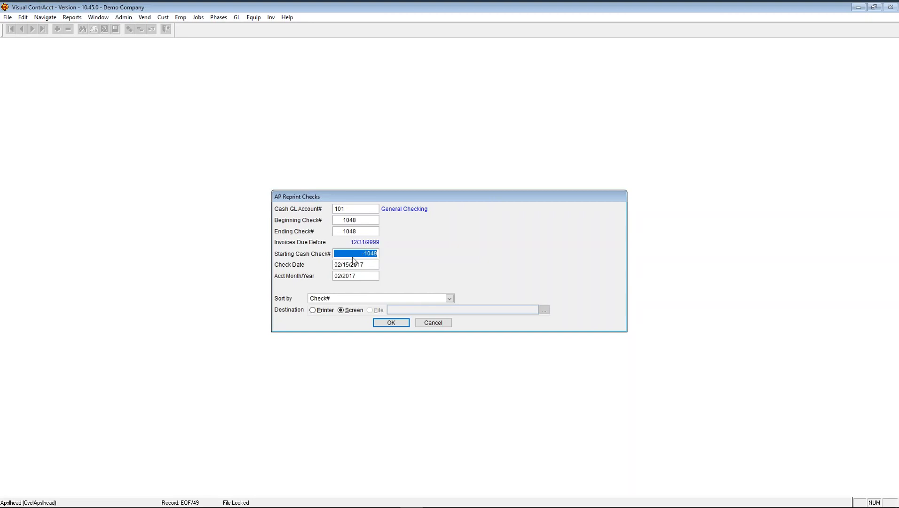
text(1048)
key(Tab)
text(02/14/2017)
key(Tab)
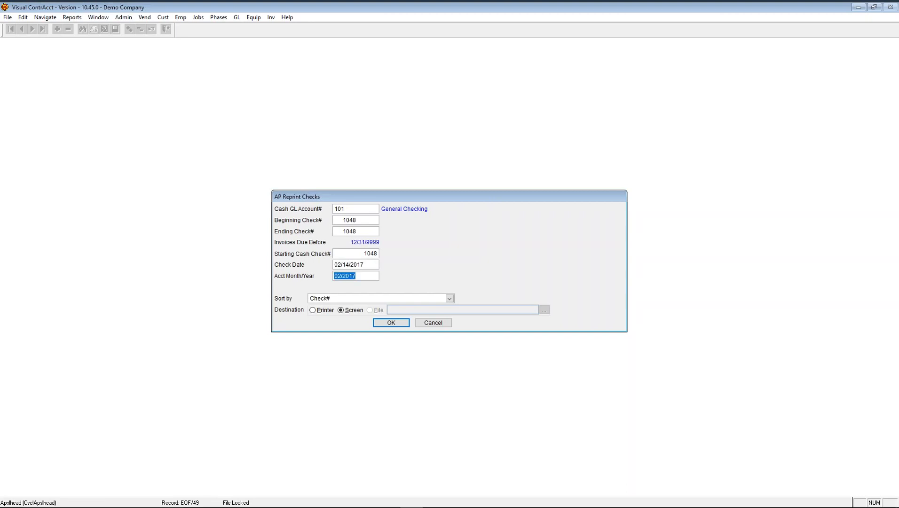
- Preview reprinted check 1048, then cancel both the Reprint Checks and Electronic Payment setups
click(391, 325)
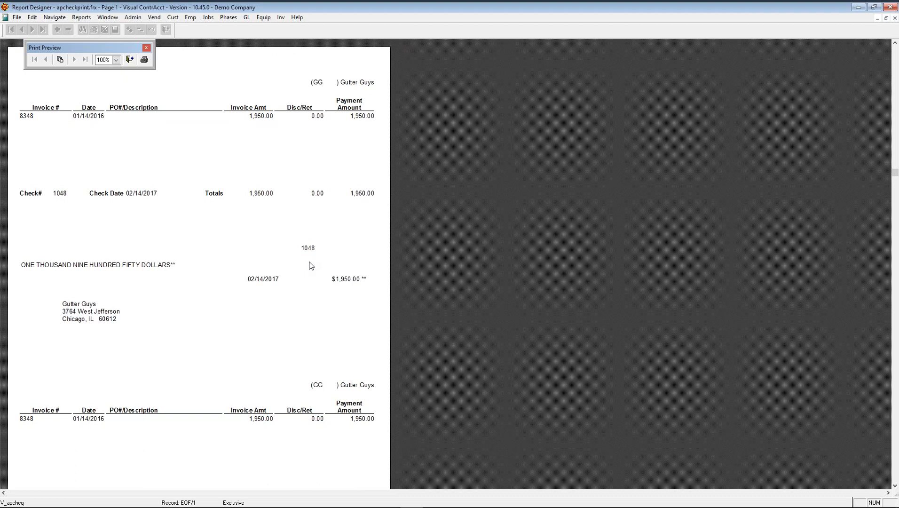
click(130, 59)
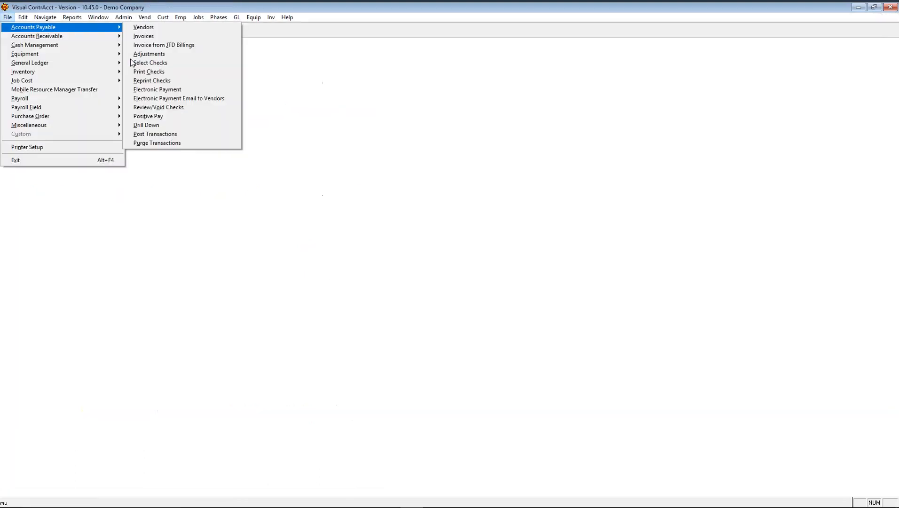
click(154, 81)
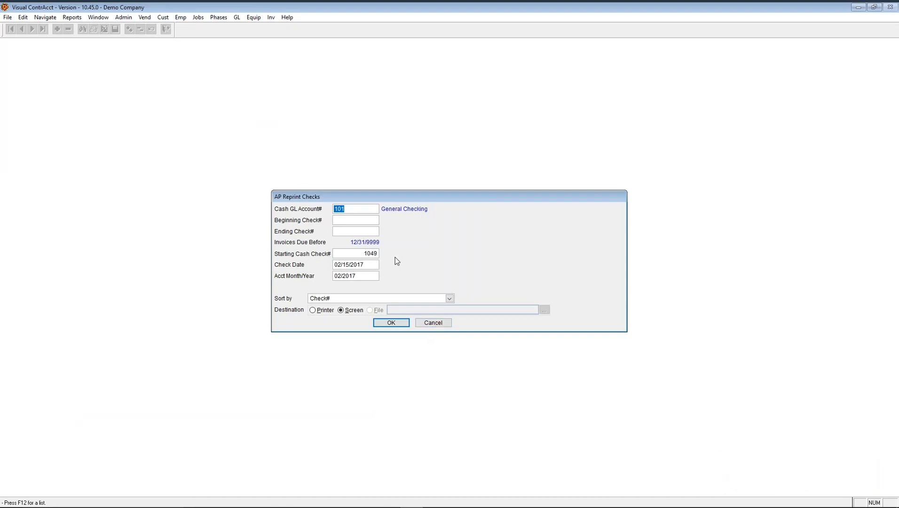
click(442, 326)
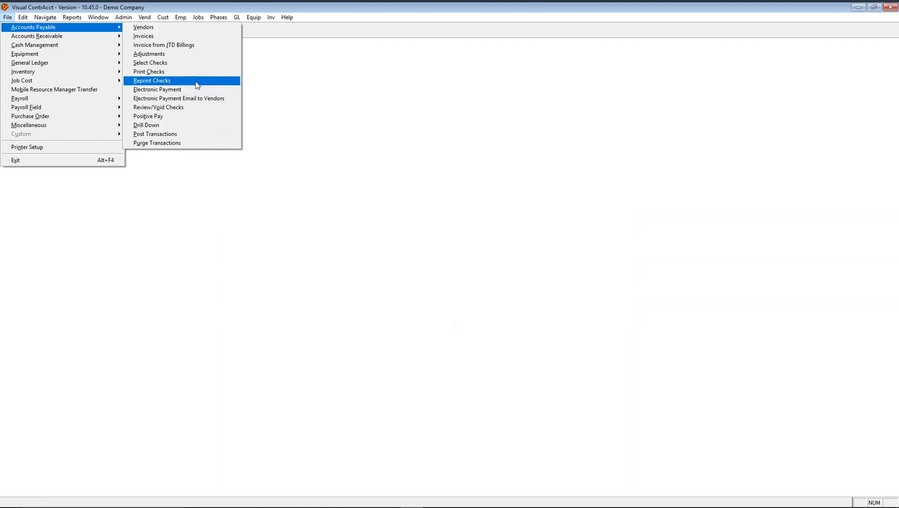
click(187, 93)
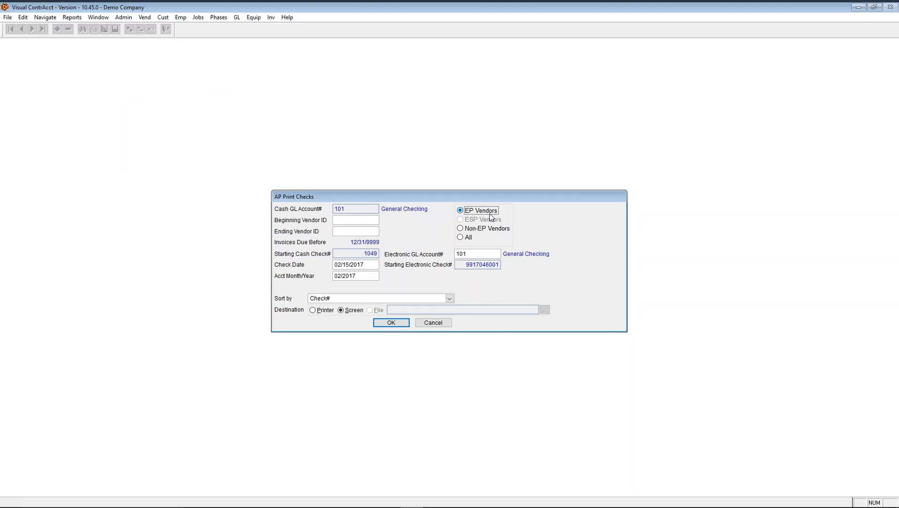
click(434, 323)
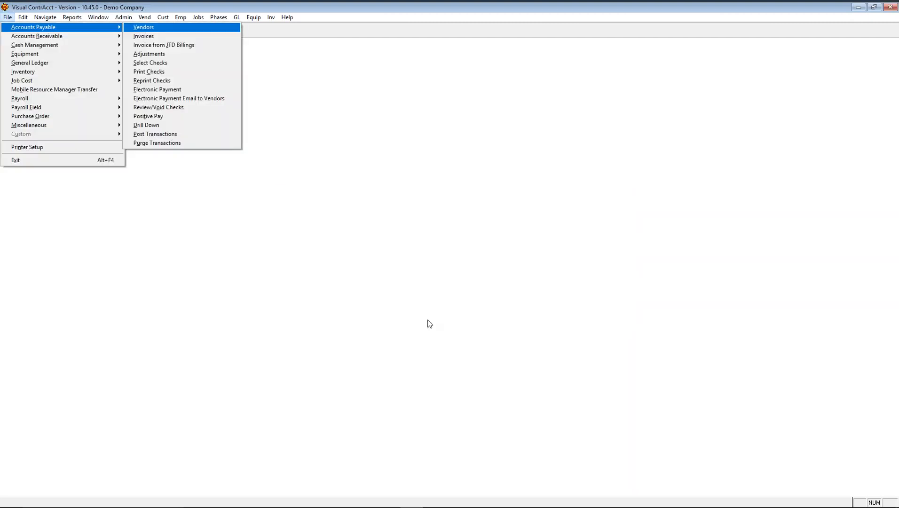
- Run Electronic Payment Email to Vendors for 02/15/2017 and dismiss Office Max's missing-email warning
click(198, 102)
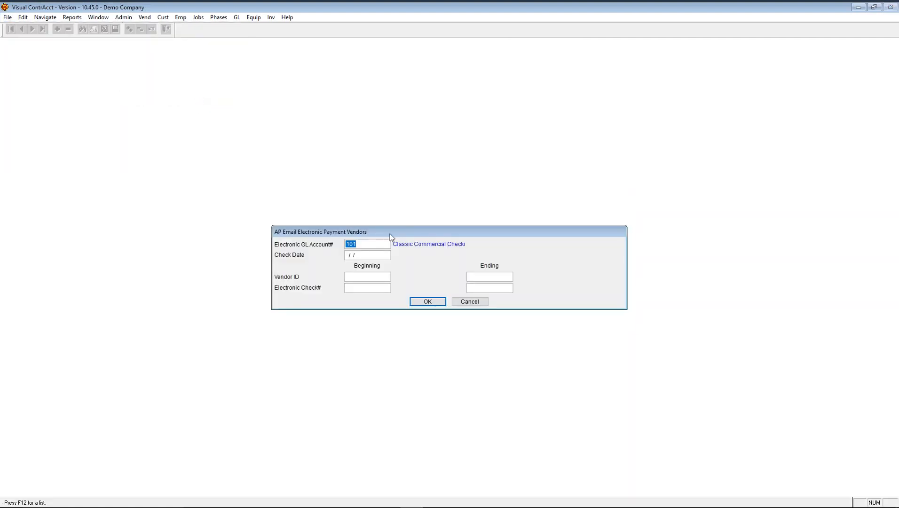
click(372, 255)
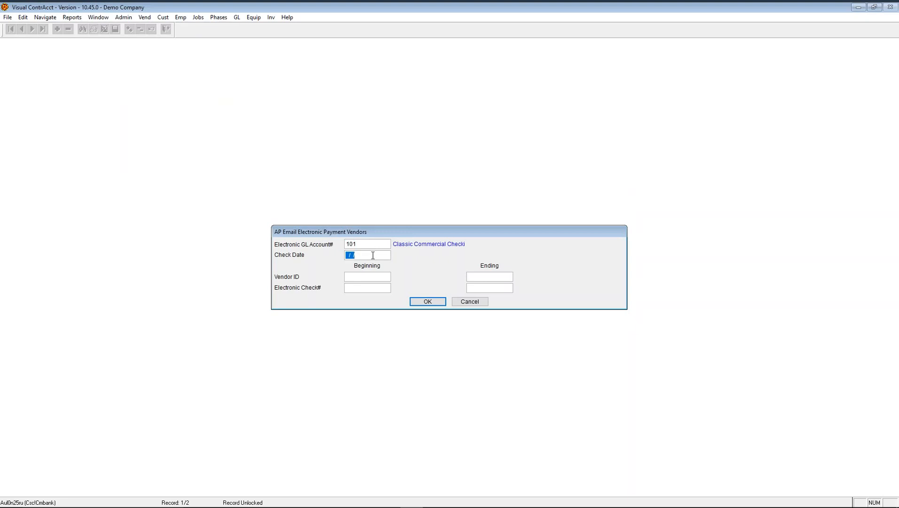
key(t)
click(360, 289)
click(429, 302)
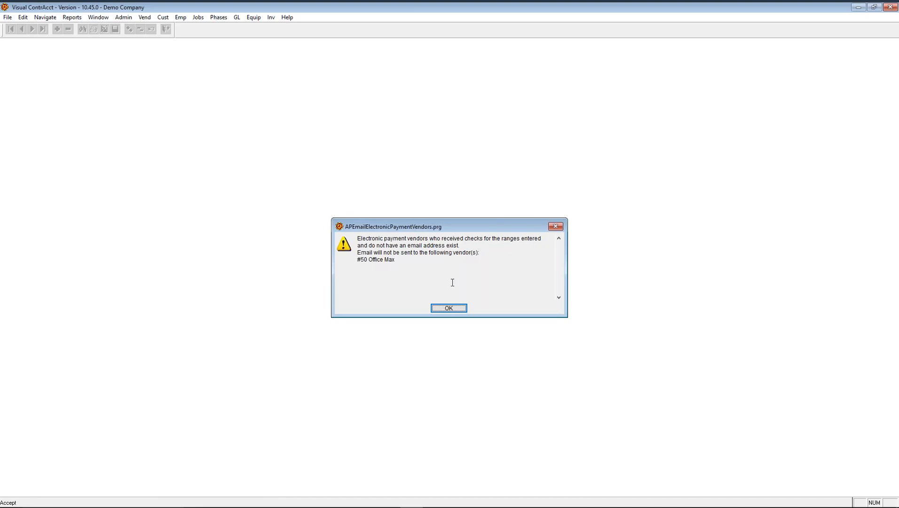
click(456, 309)
click(463, 292)
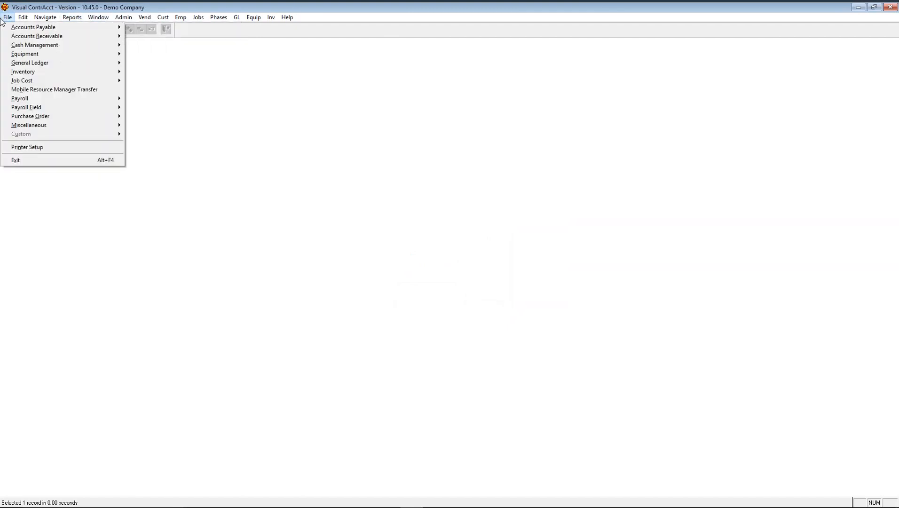
- Find and open the Office Max vendor record in AP vendors
mouse_move(98, 29)
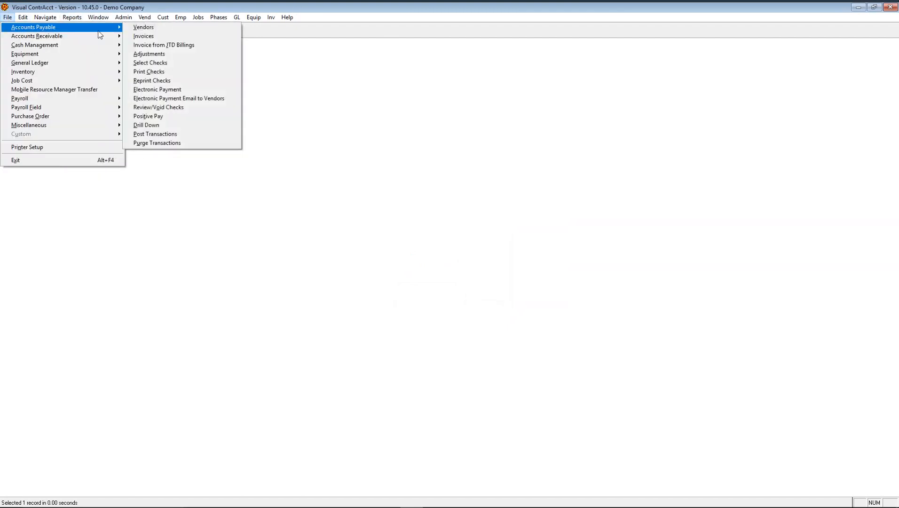
click(143, 28)
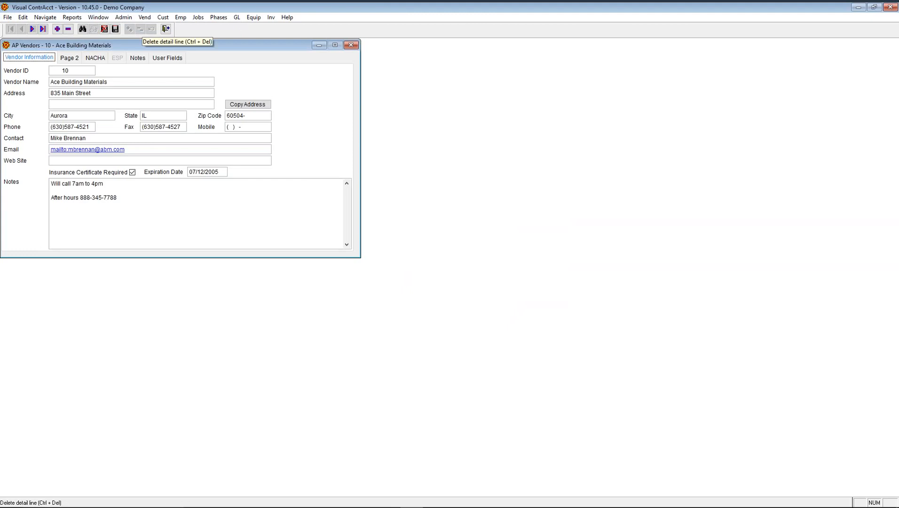
click(83, 29)
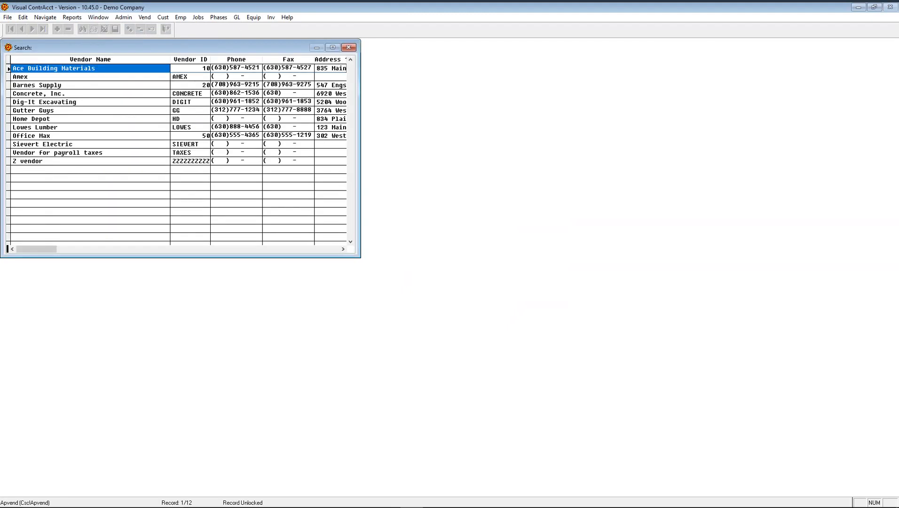
text(of)
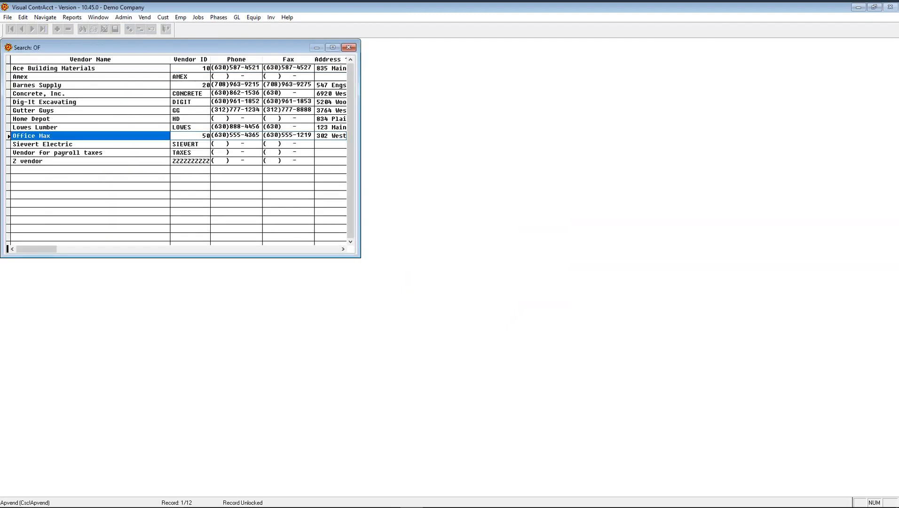
key(Return)
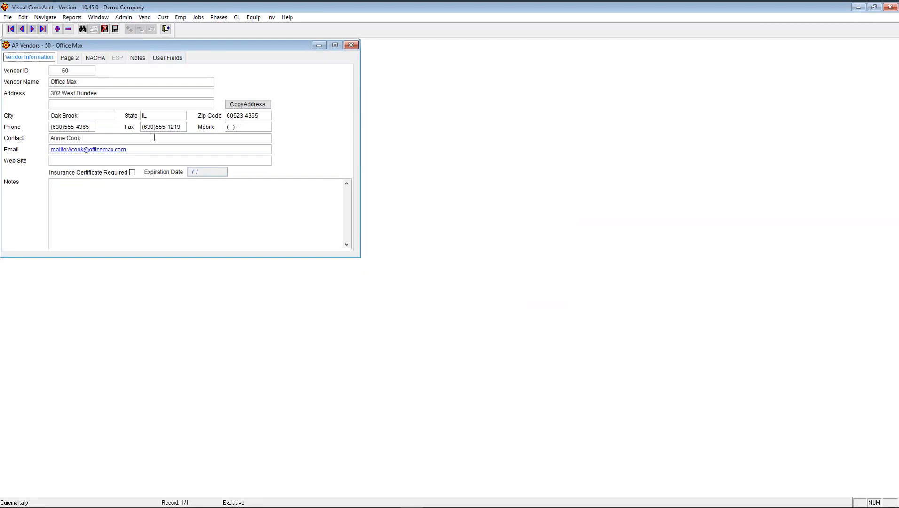
- Enter Office Max's electronic payment email address on the NACHA tab and save the vendor
click(94, 58)
click(103, 124)
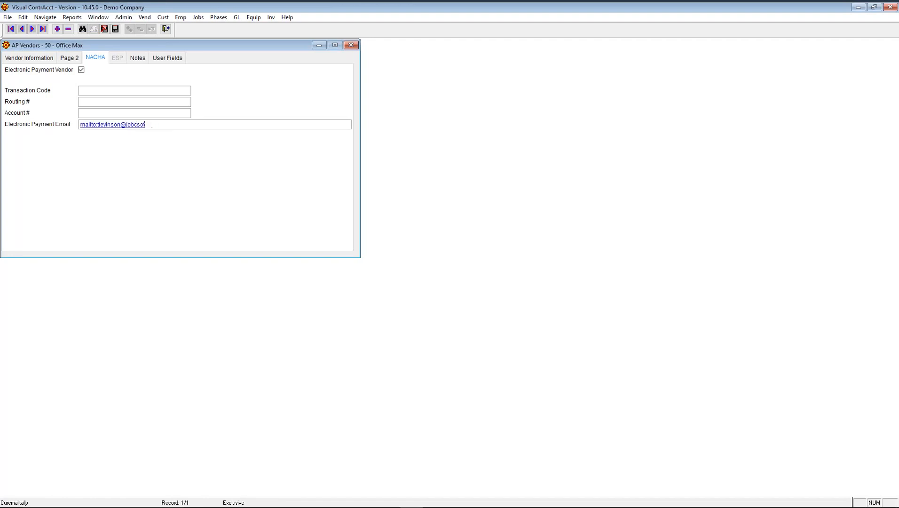
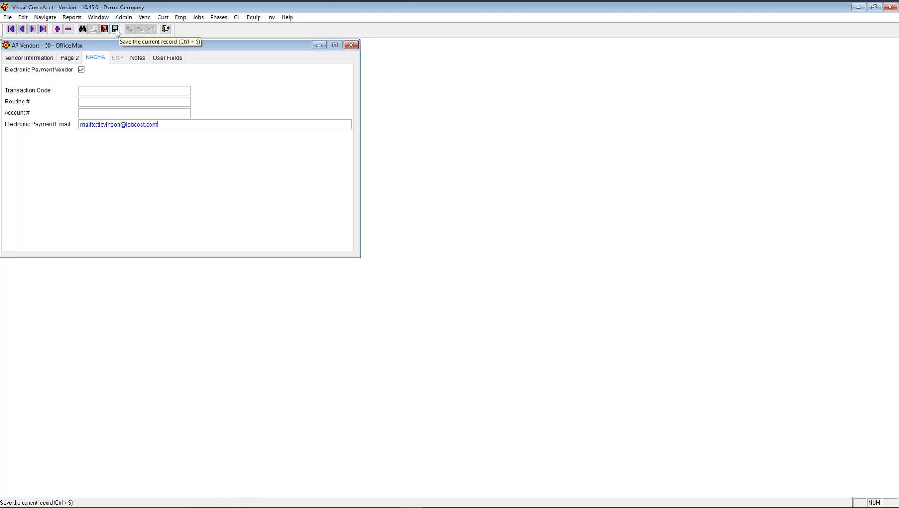
click(115, 29)
- Close the vendor record and send electronic payment remittance emails dated 02/15/2017, confirming they were sent
click(166, 30)
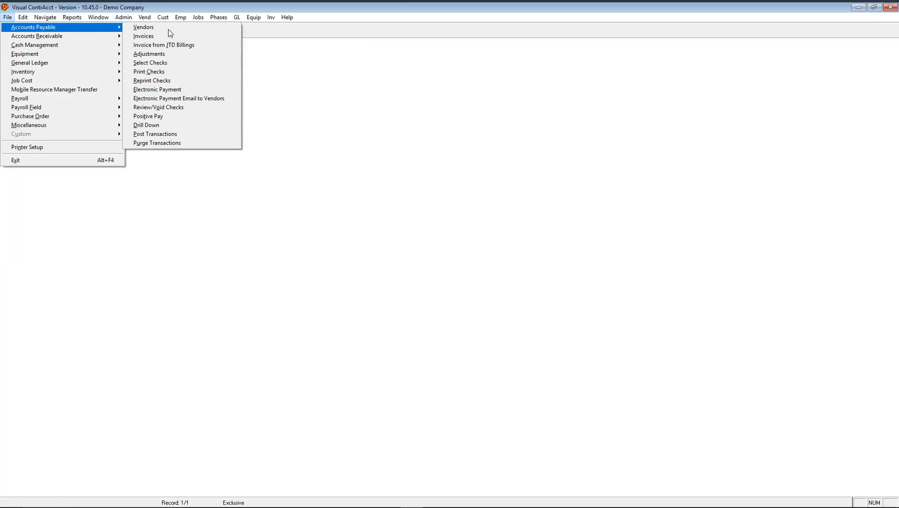
click(178, 98)
key(Tab)
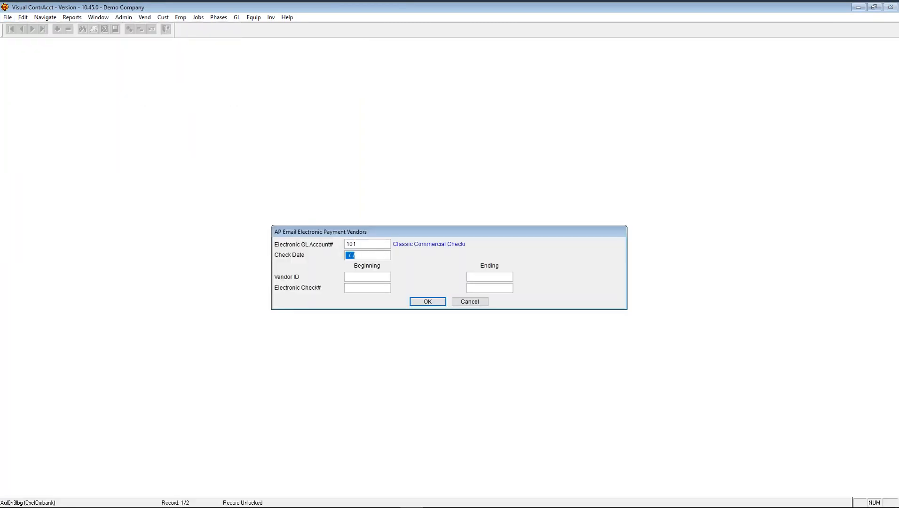
key(t)
click(419, 303)
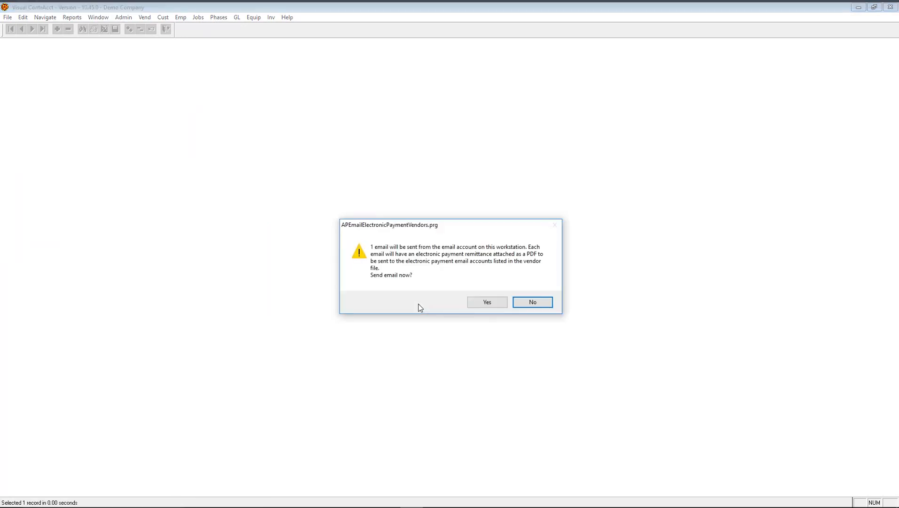
click(487, 303)
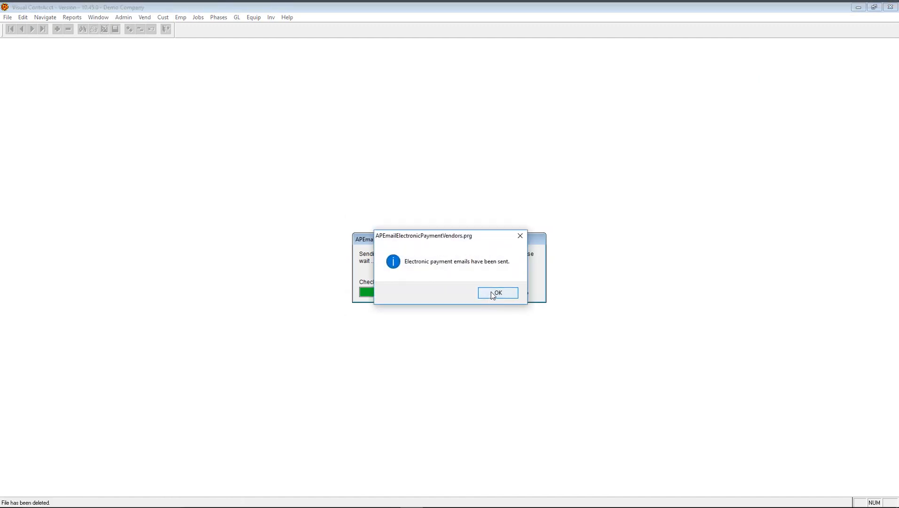
click(493, 293)
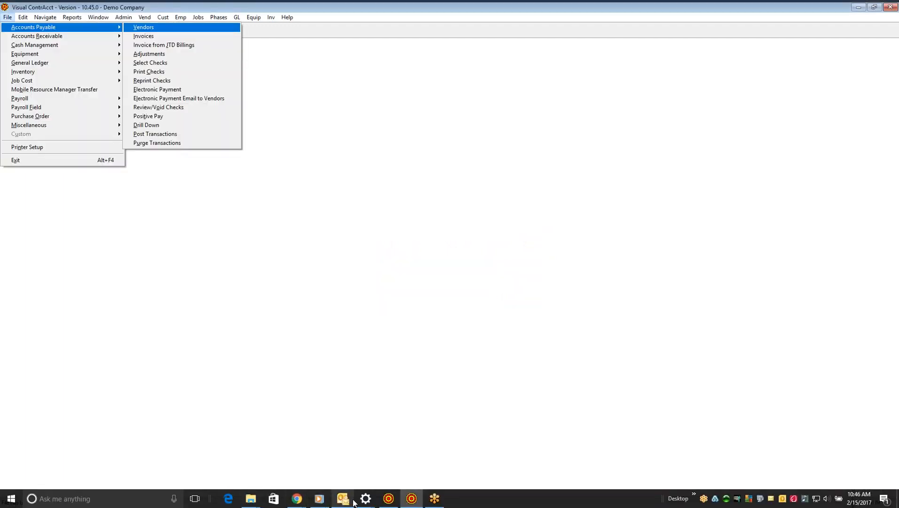
mouse_move(350, 502)
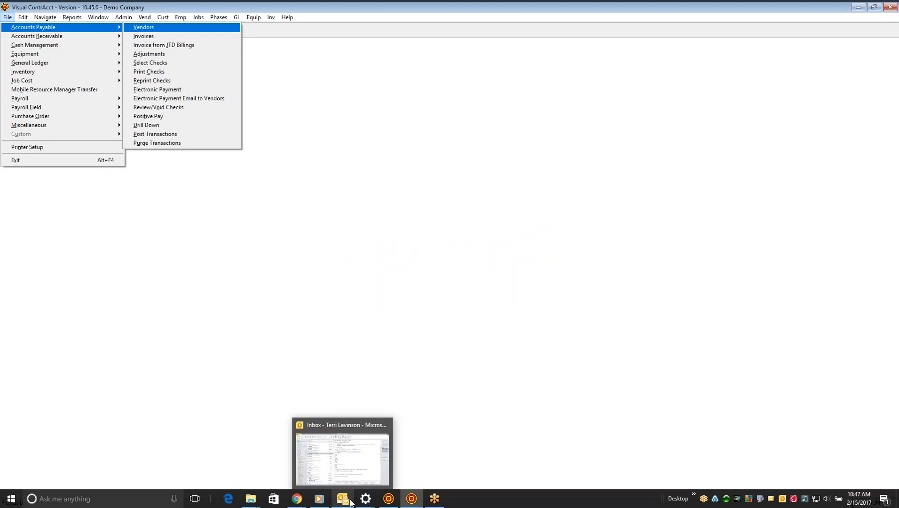
click(350, 501)
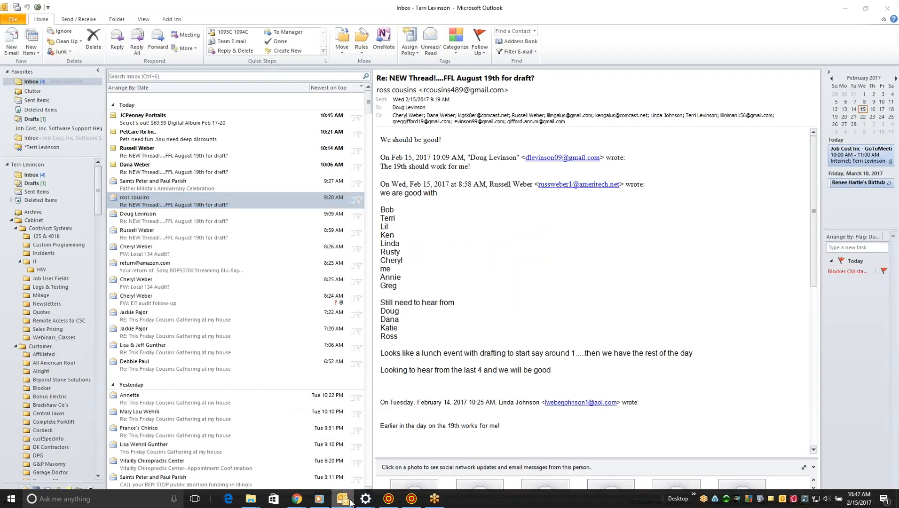
click(350, 501)
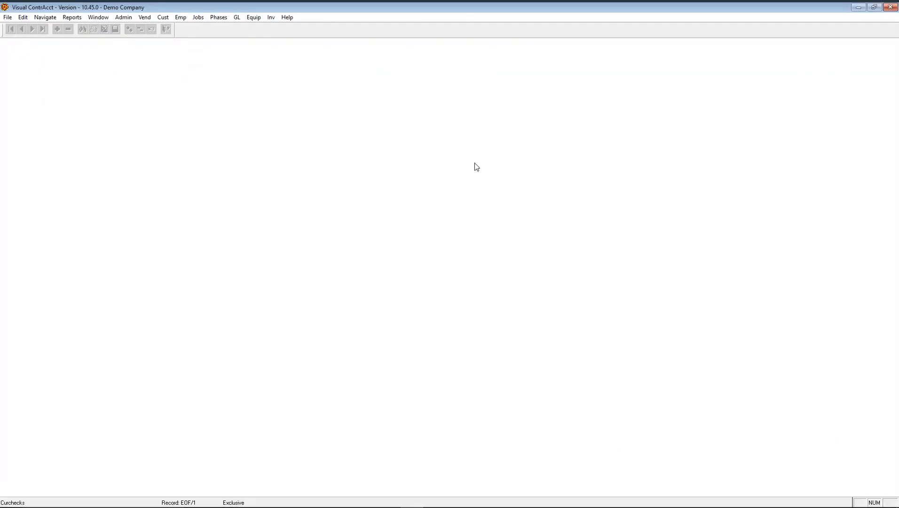
- Open Review/Void Checks and load Dig-It Excavating check 1002 for $2,000.00
click(6, 17)
mouse_move(17, 22)
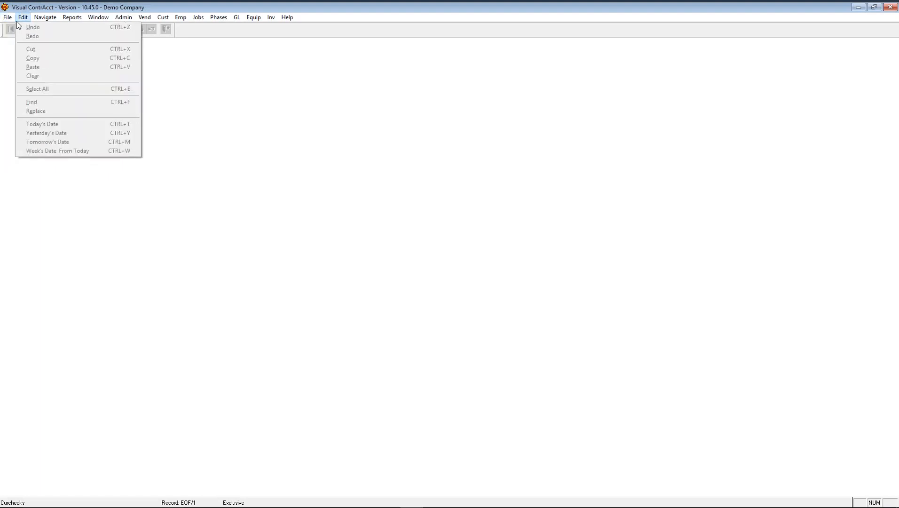
mouse_move(51, 27)
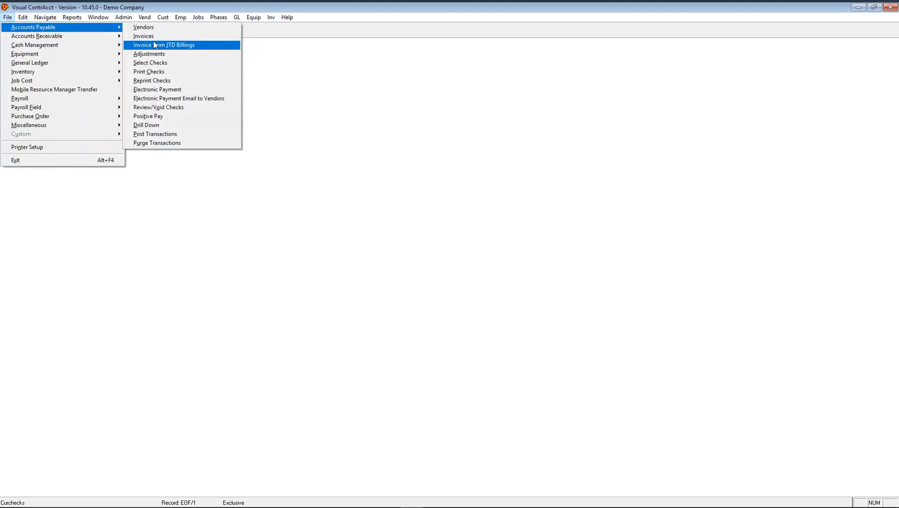
click(174, 108)
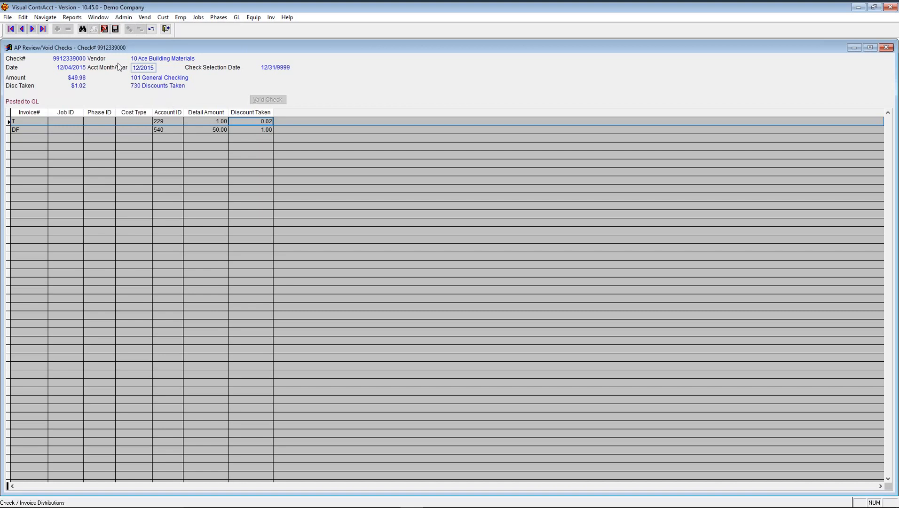
click(83, 30)
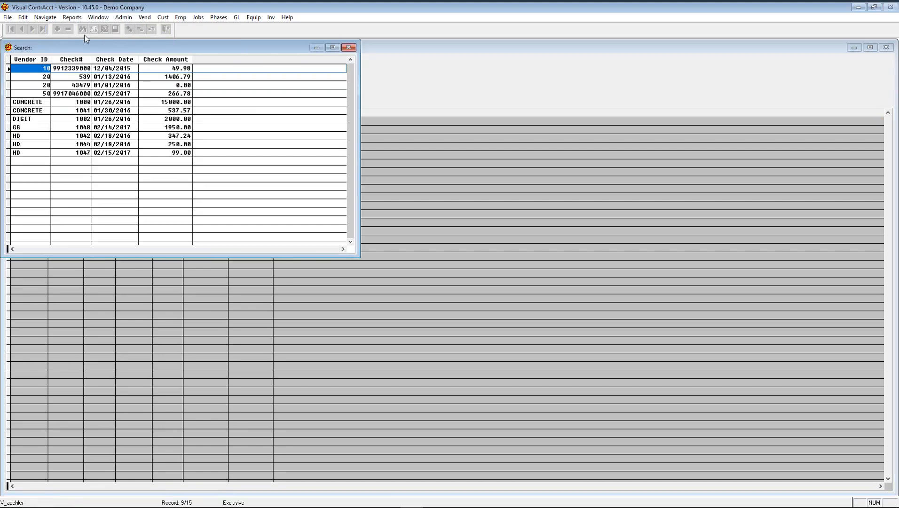
double_click(69, 118)
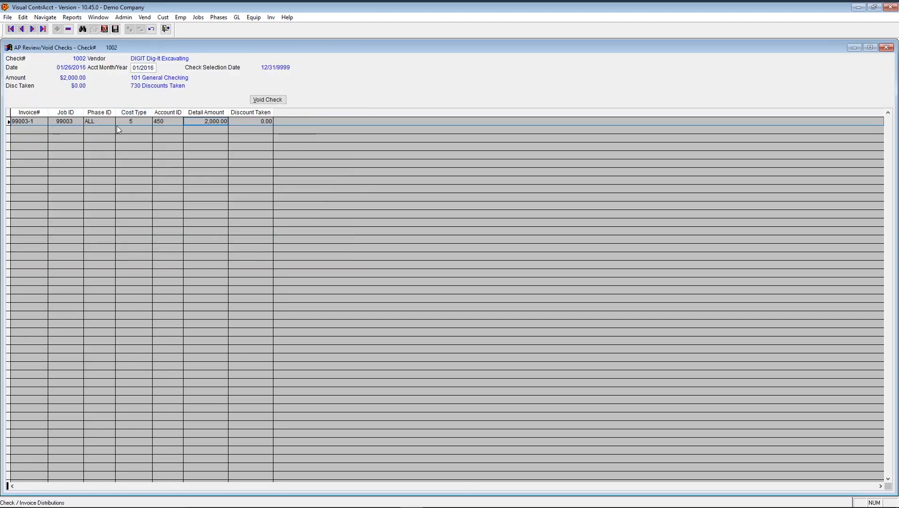
- Step through check 1002's invoice number, job ID, accounting month and account fields
click(41, 121)
key(Tab)
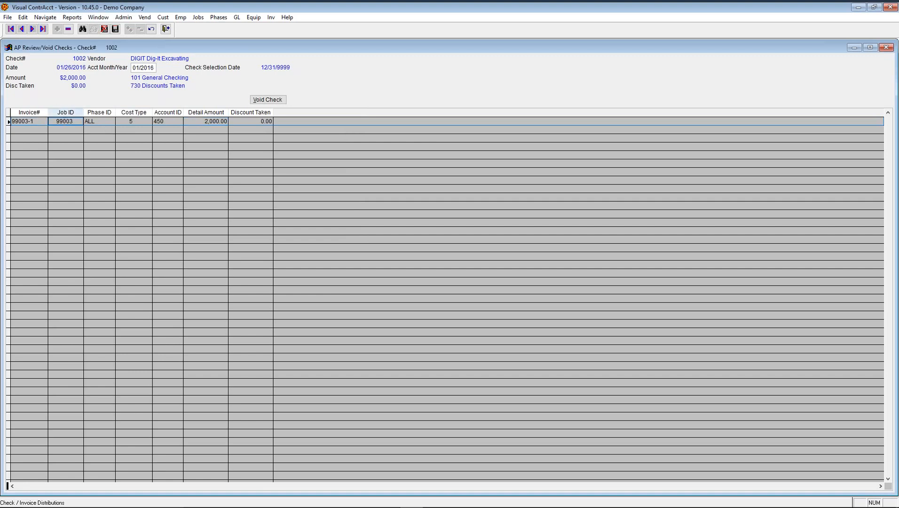
click(137, 67)
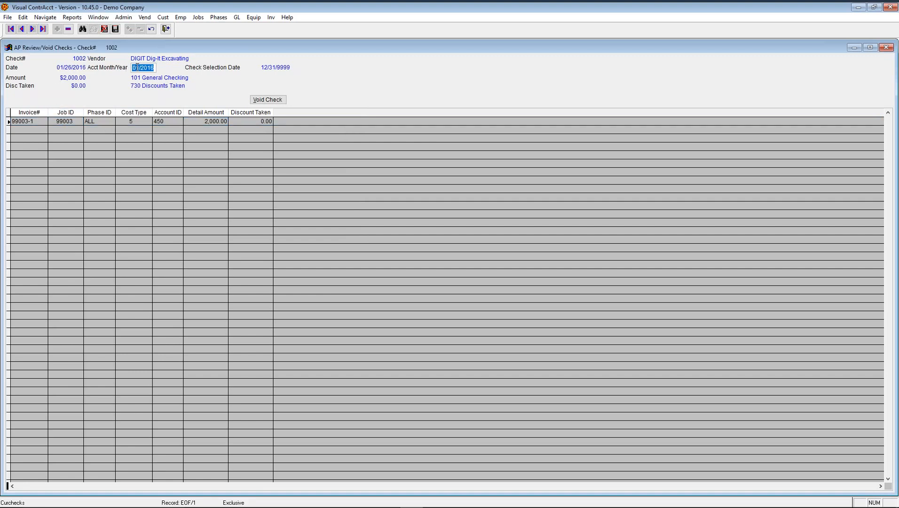
click(172, 122)
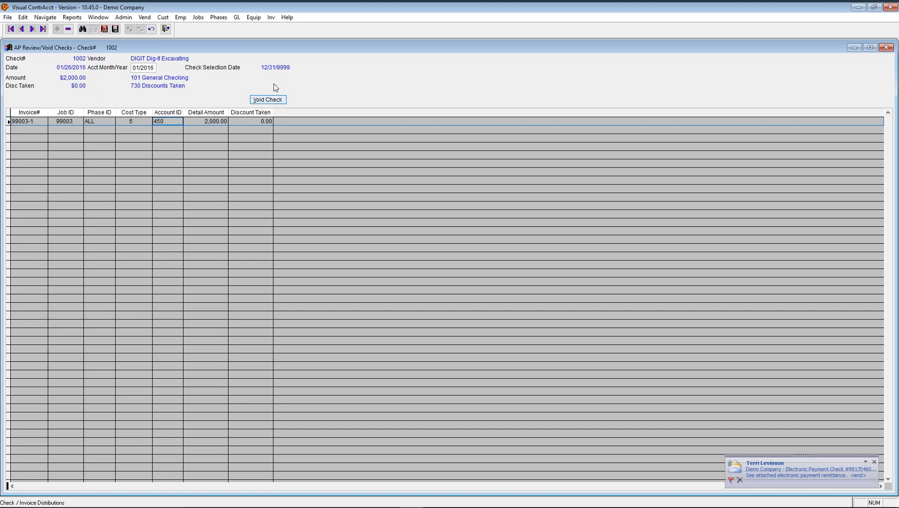
click(799, 473)
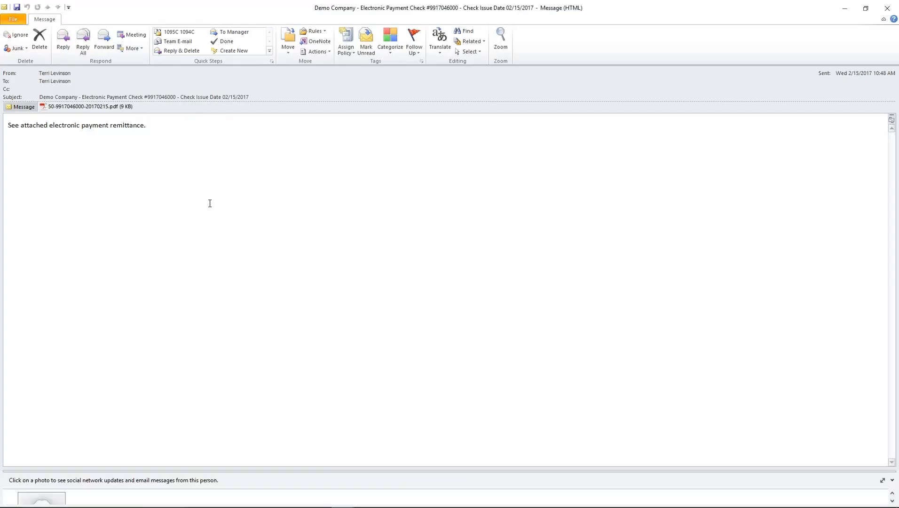
double_click(80, 107)
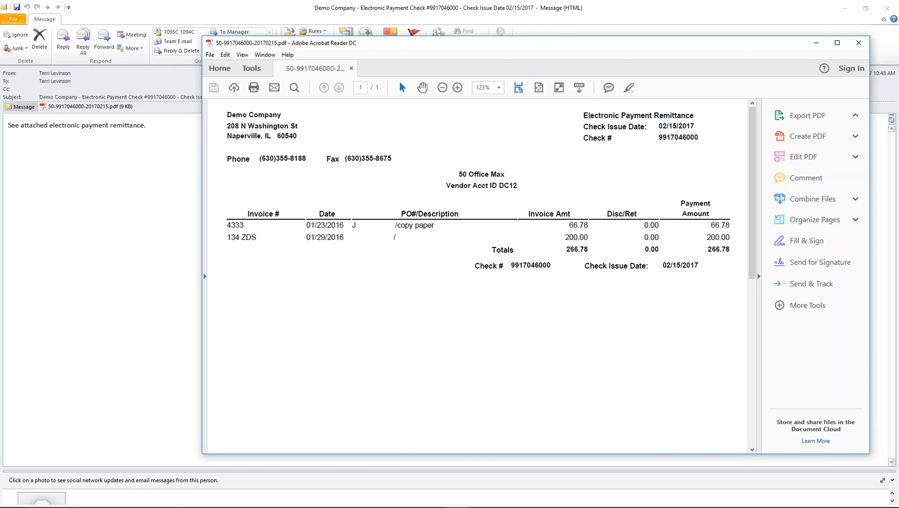
click(860, 43)
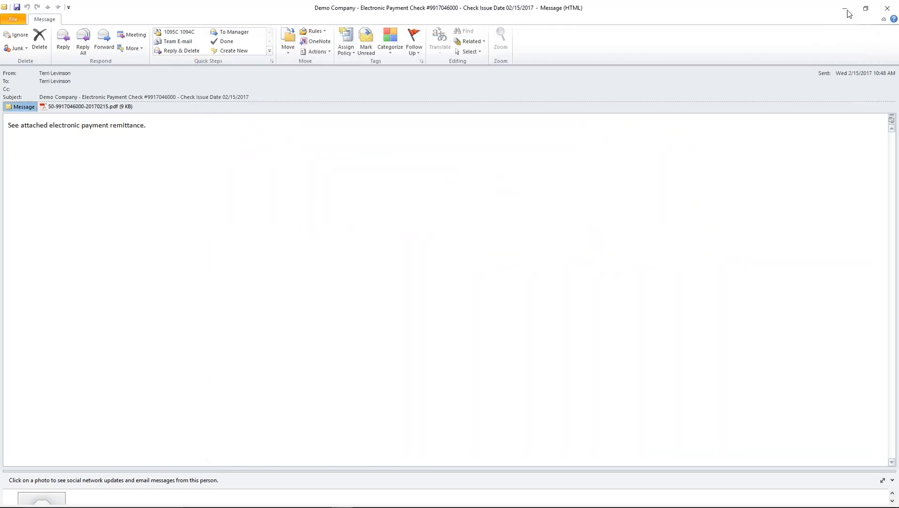
click(847, 12)
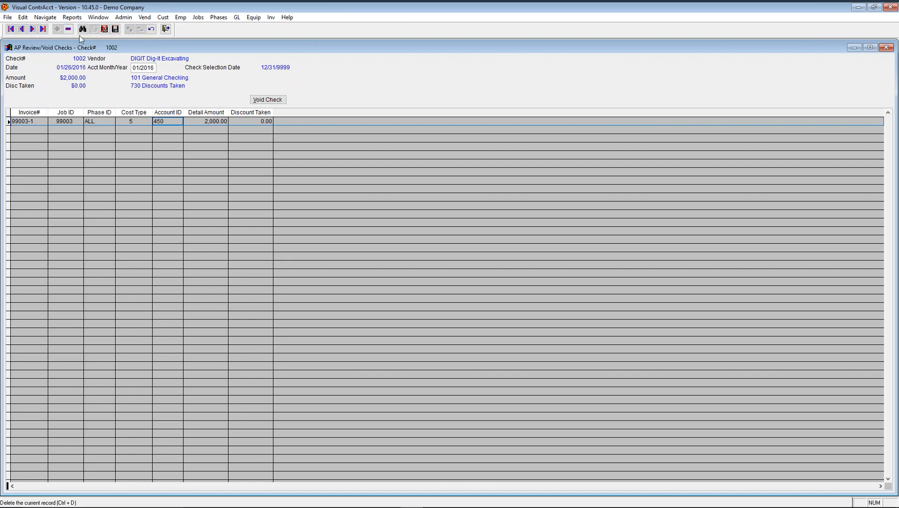
- Void Home Depot check 1047, found by sorting on check date, then close Review/Void Checks
click(83, 29)
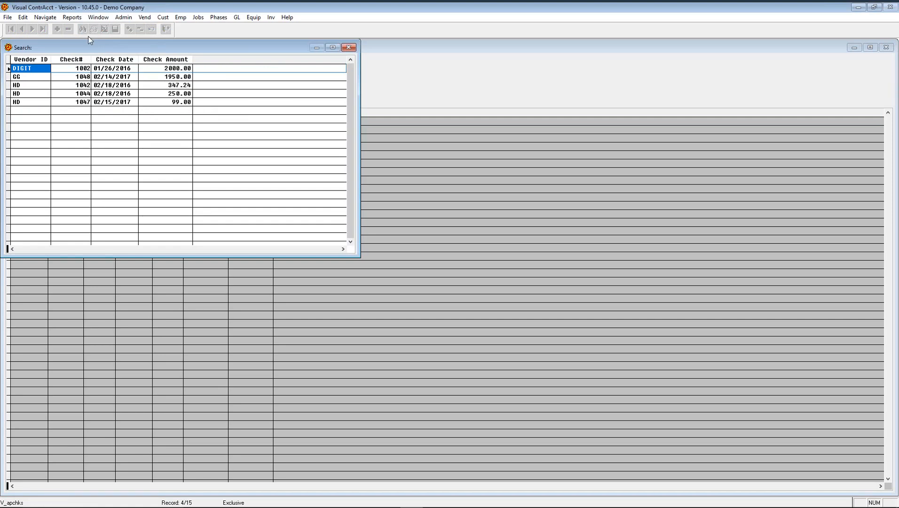
click(80, 60)
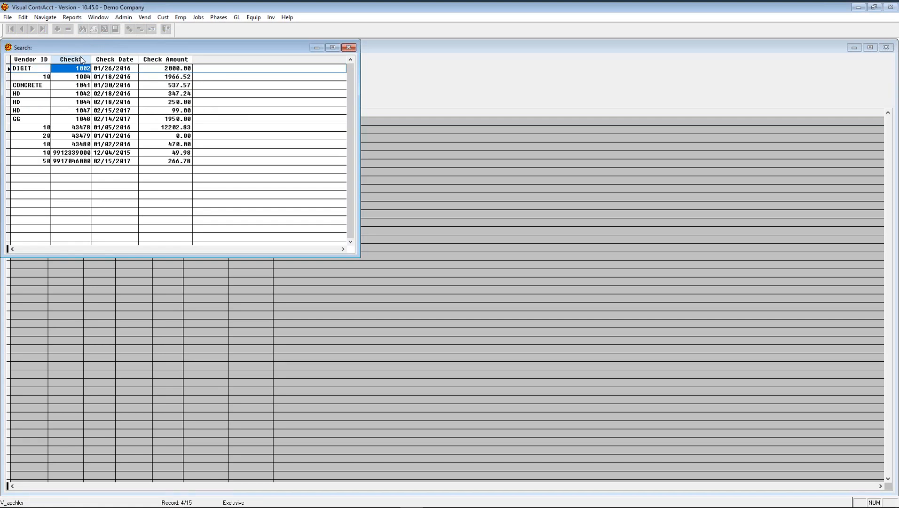
click(117, 62)
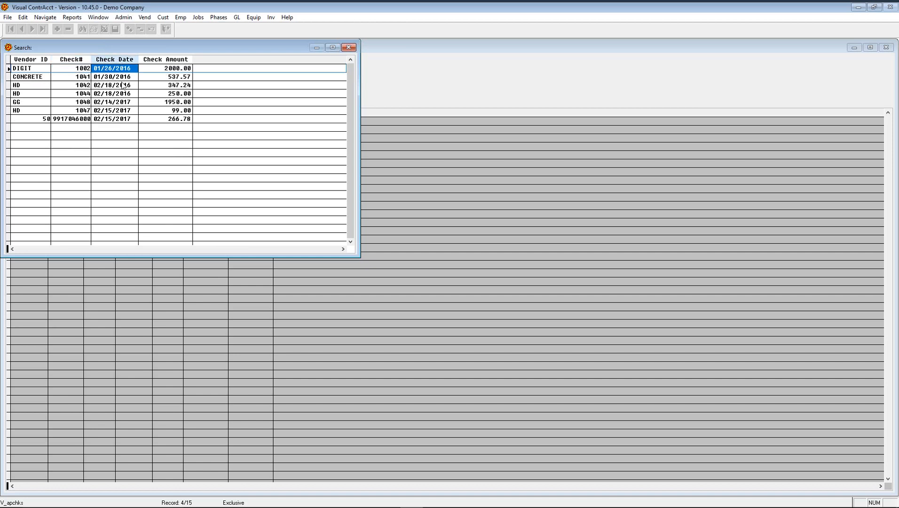
double_click(136, 111)
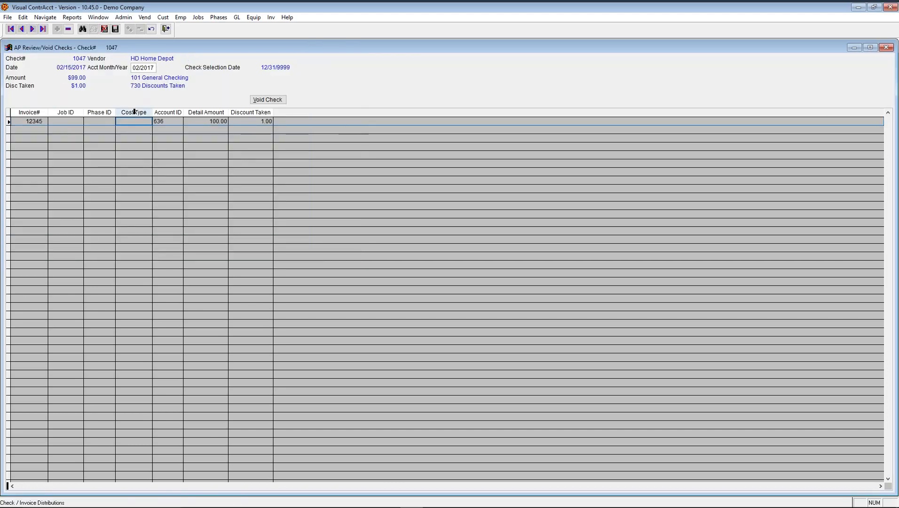
click(274, 101)
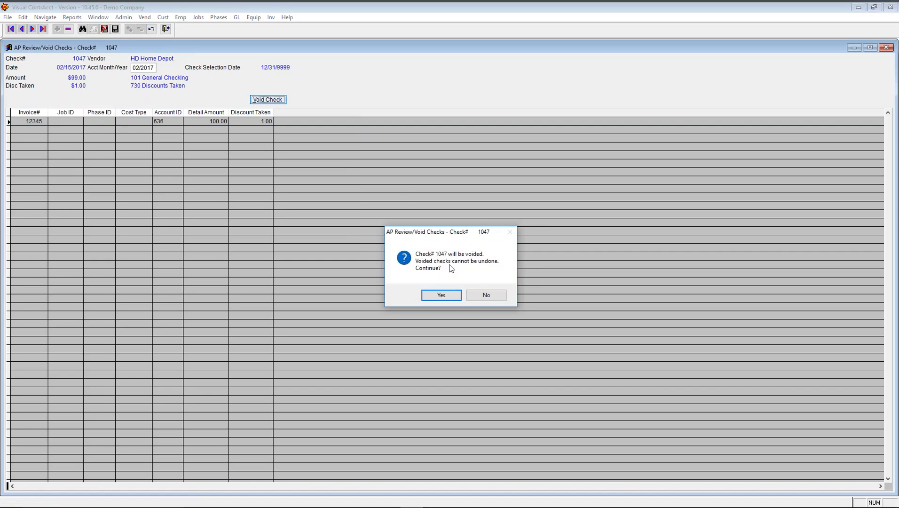
click(442, 295)
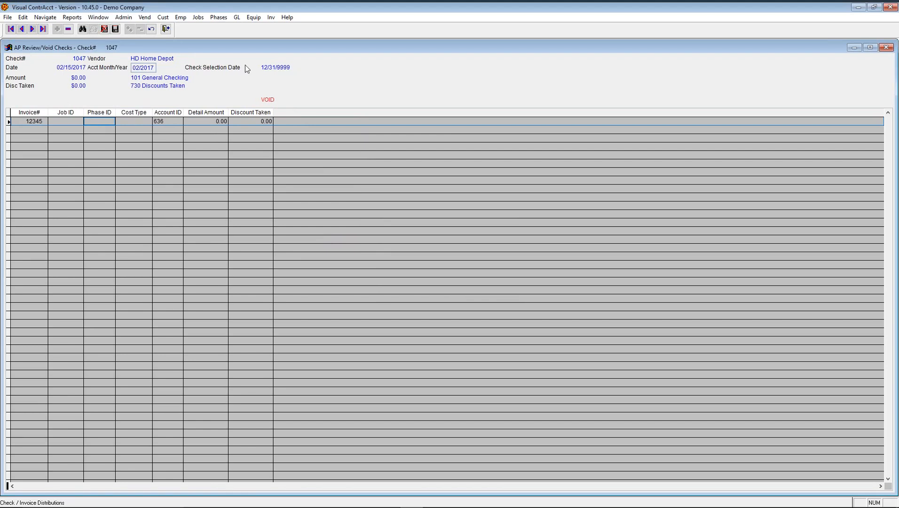
click(166, 30)
- Load Home Depot invoice 12345 ($100.00, account 636) in AP Invoices via lookup
key(alt+f)
key(a)
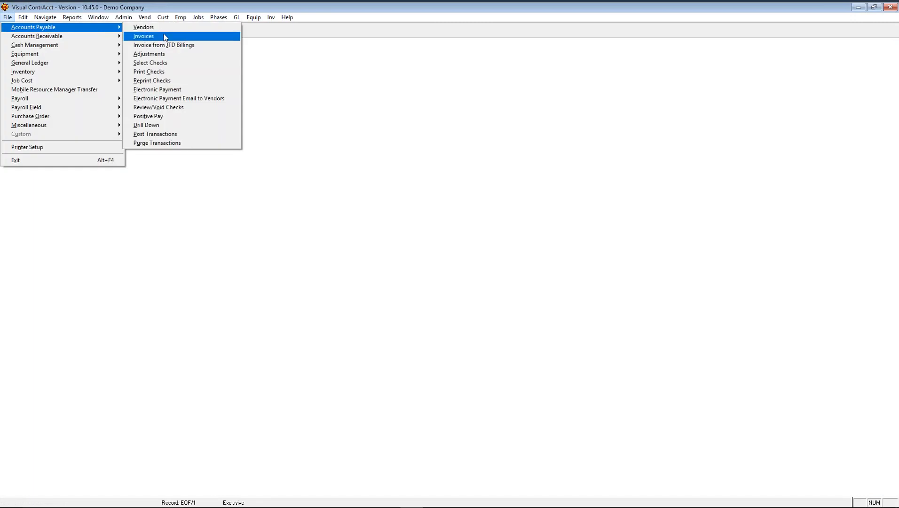
click(165, 36)
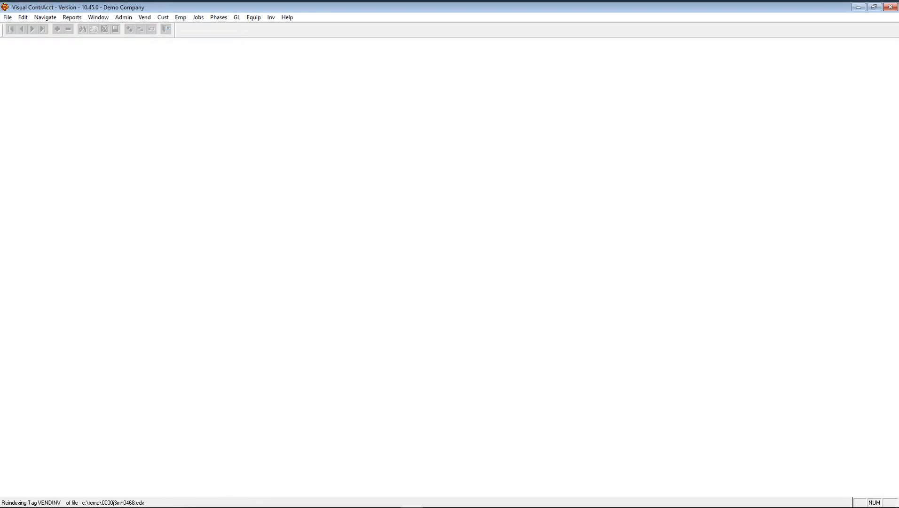
key(ctrl+f)
text(12345)
key(Return)
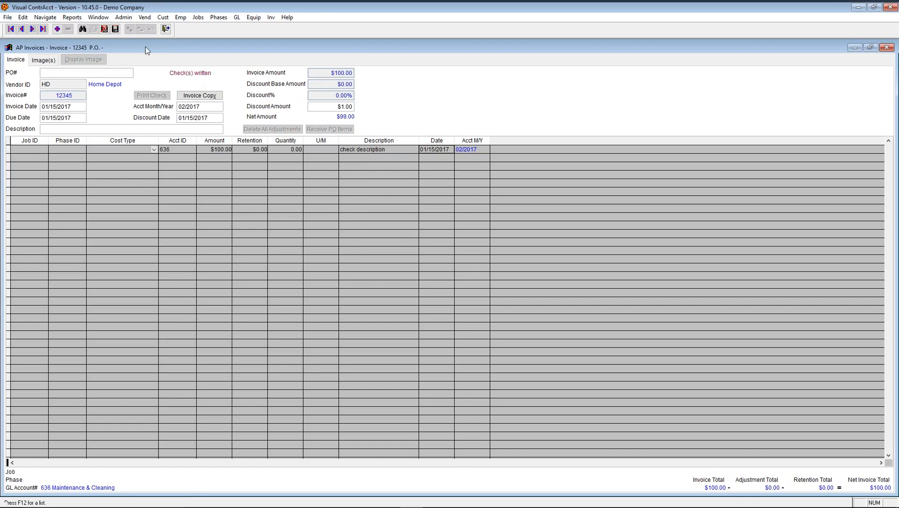
- Close the invoice, reopen voided Home Depot check 1047 in Review/Void Checks, and delete it
click(165, 31)
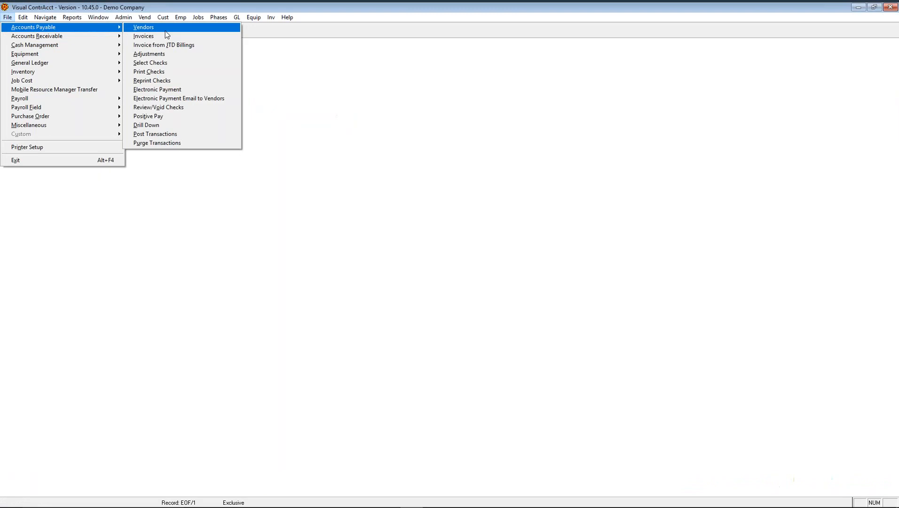
click(162, 106)
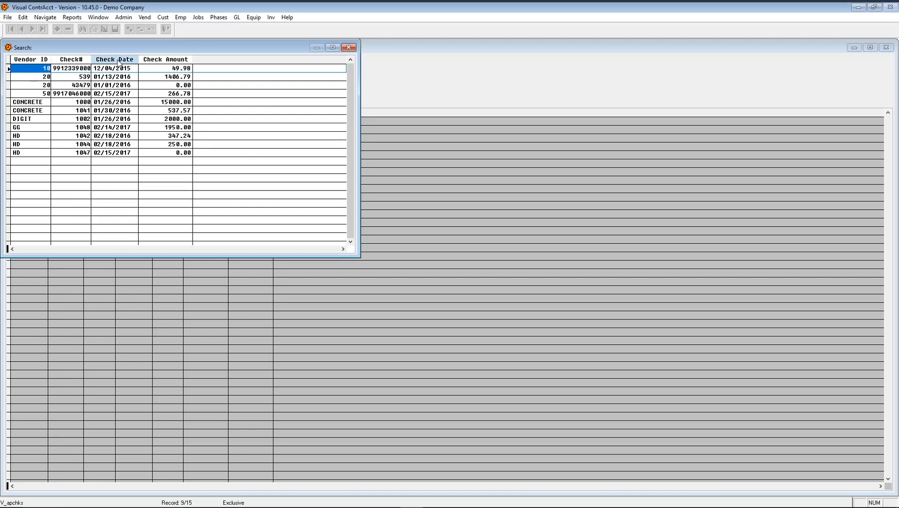
click(118, 63)
double_click(131, 178)
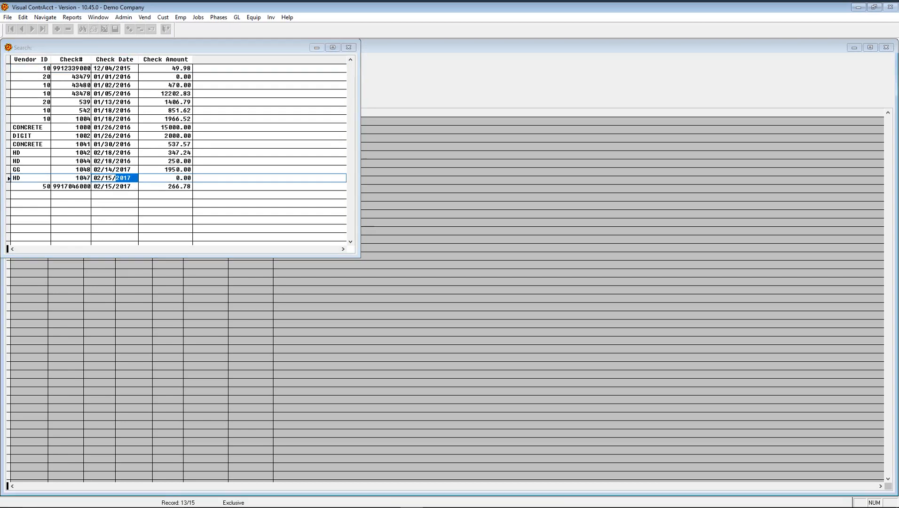
key(Return)
click(68, 28)
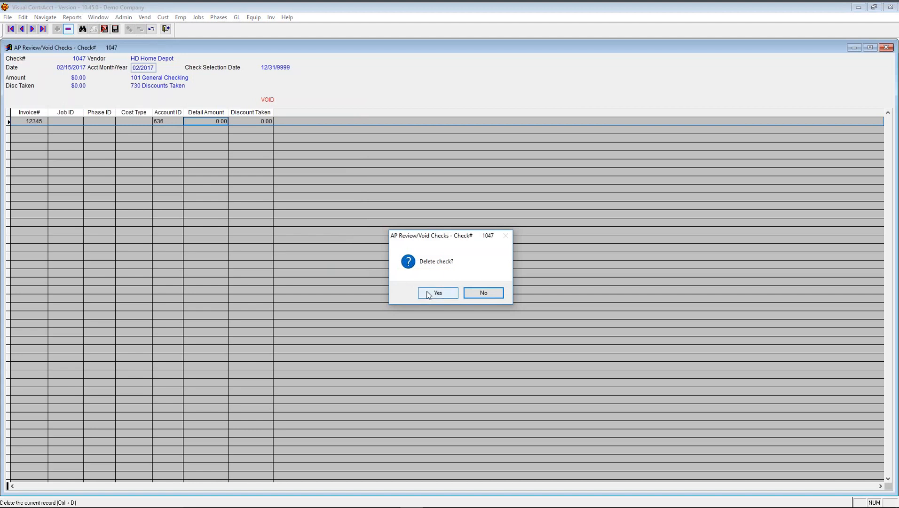
click(429, 293)
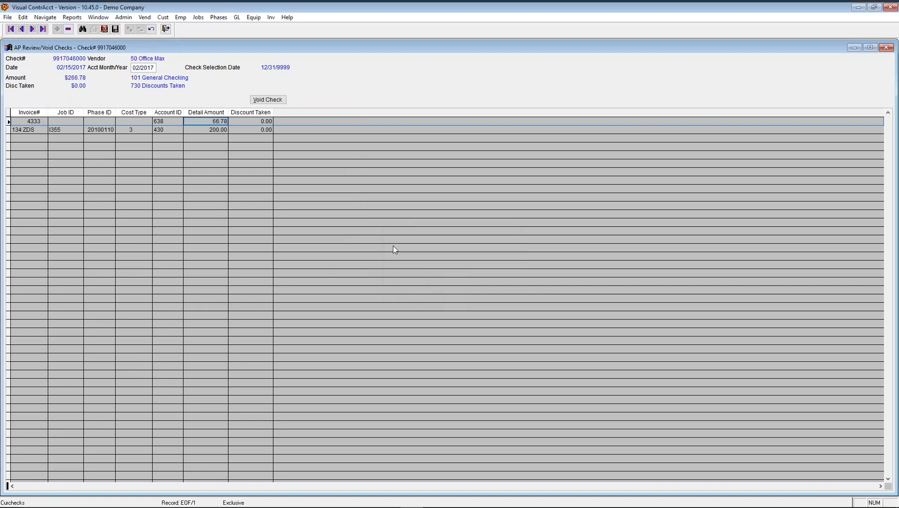
- Load Home Depot invoice 12345 in AP Invoices via the F12 lookup
click(7, 18)
mouse_move(23, 17)
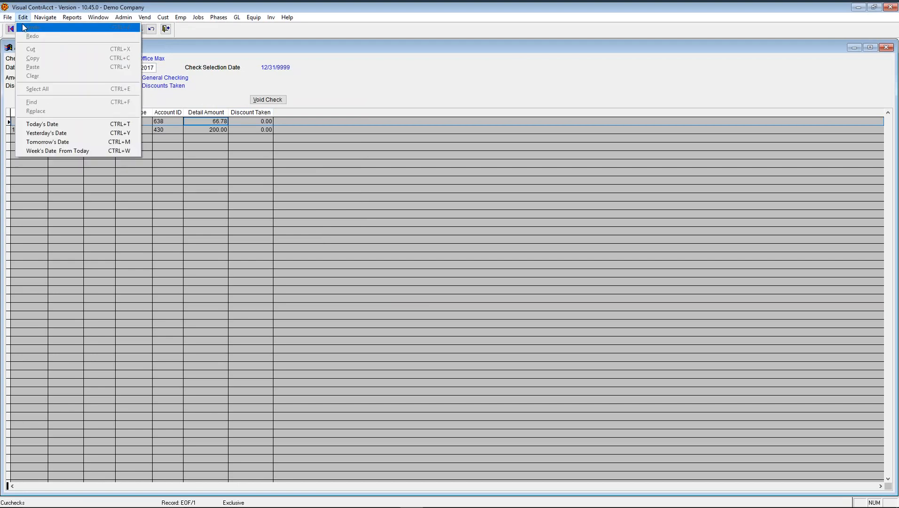
mouse_move(94, 27)
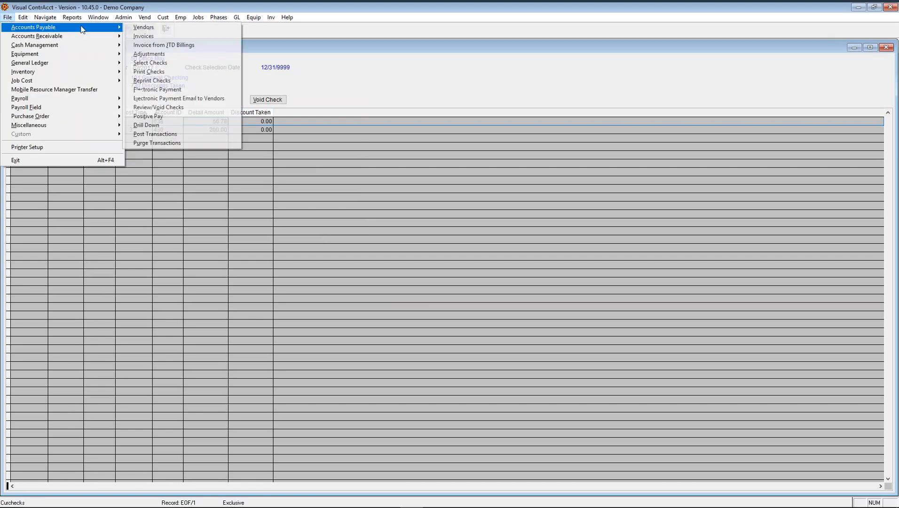
click(140, 34)
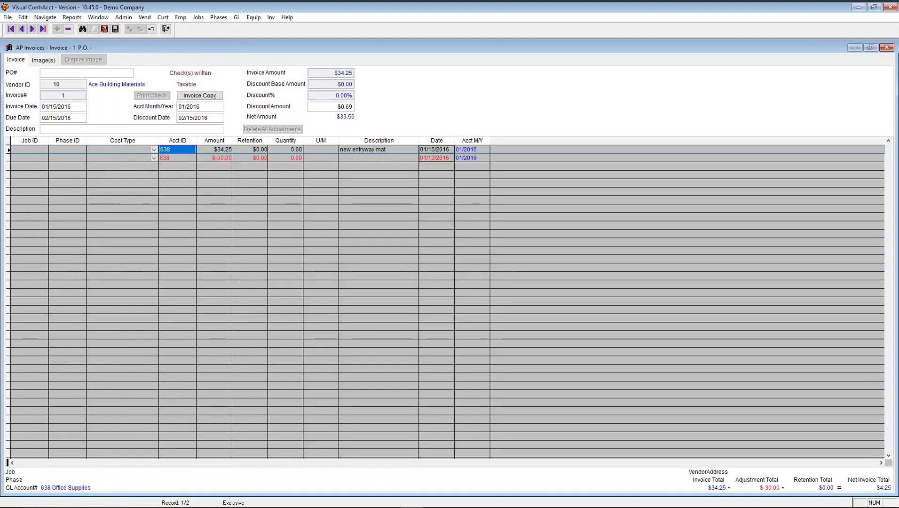
key(F12)
text(12345)
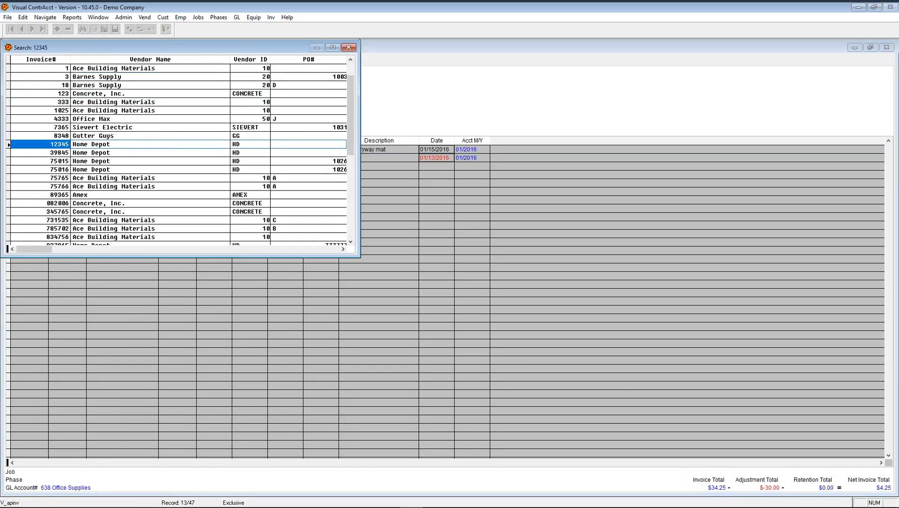
key(Return)
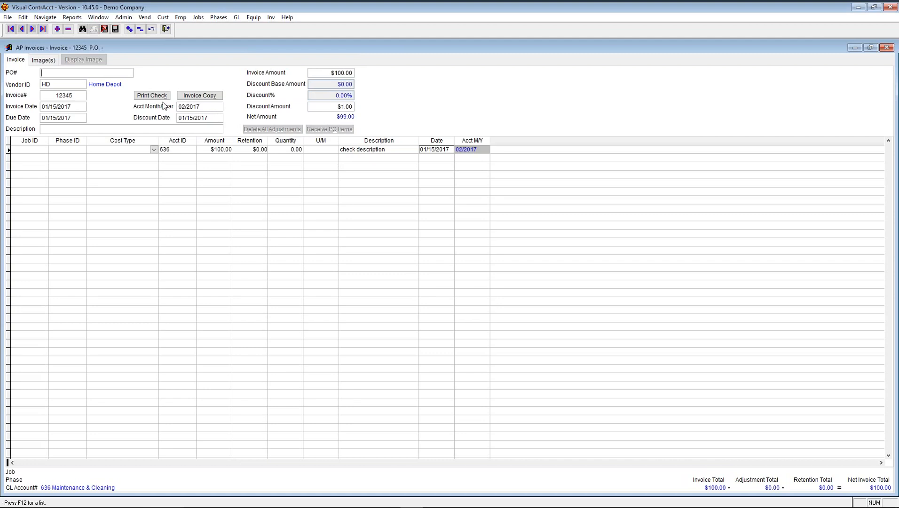
- Inspect the invoice line's Job ID and Amount, then minimize the AP Invoices window
click(44, 150)
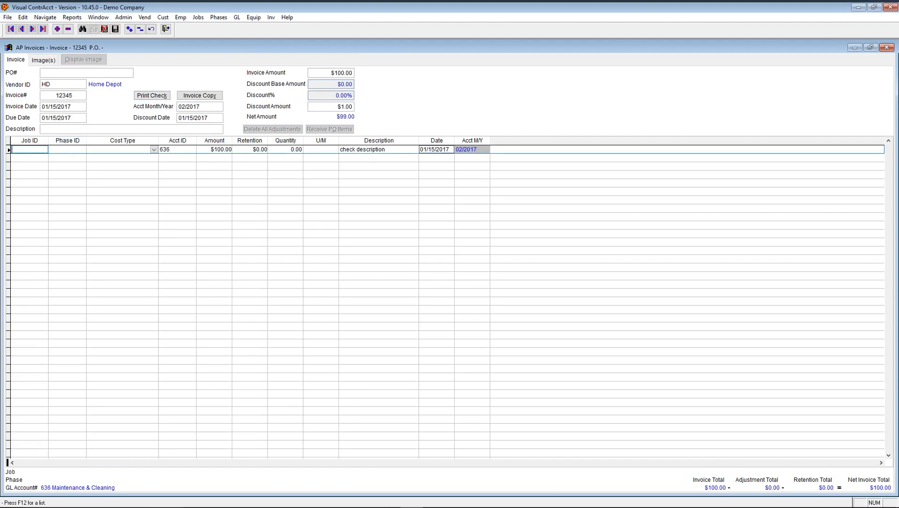
click(204, 149)
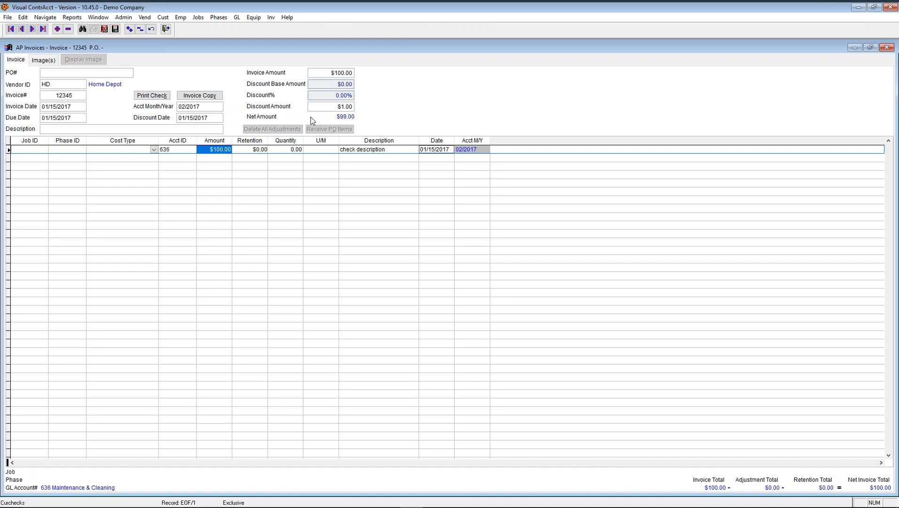
click(854, 49)
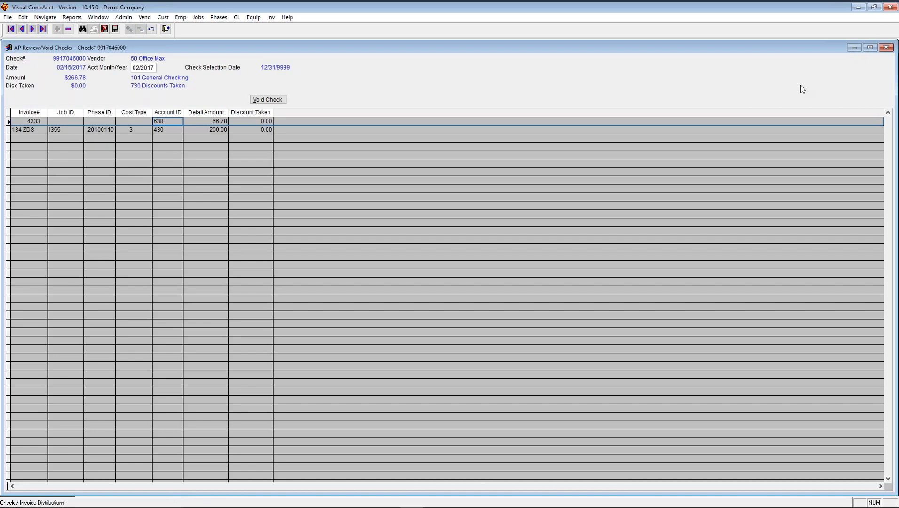
- Restore the AP Invoices window, then switch to AP Review/Void Checks through the Window menu
click(98, 17)
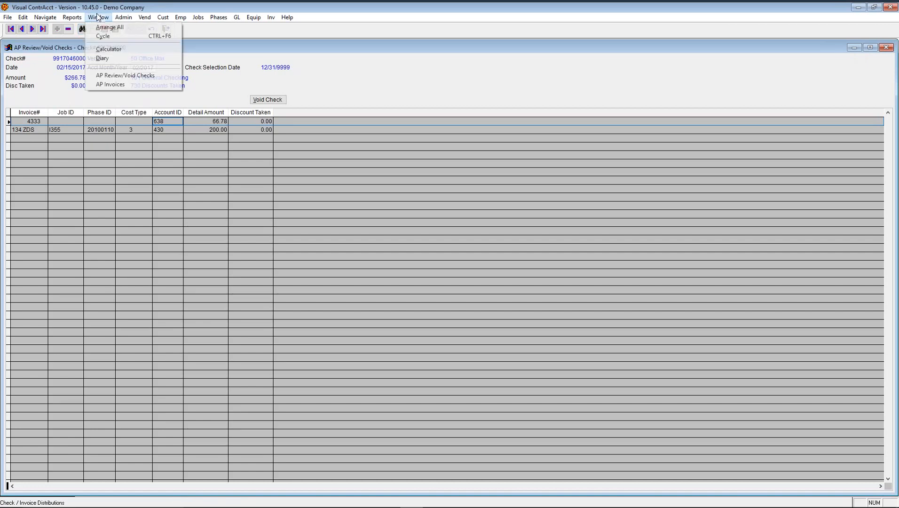
click(117, 84)
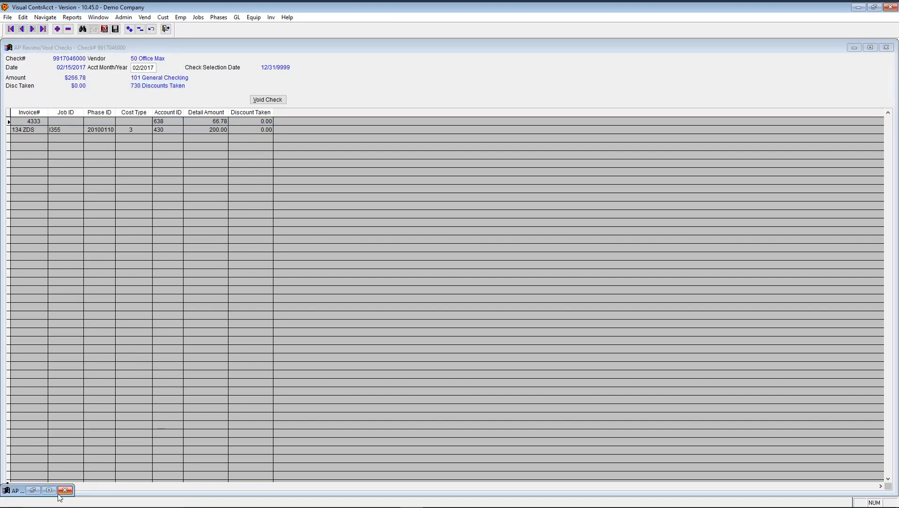
click(32, 490)
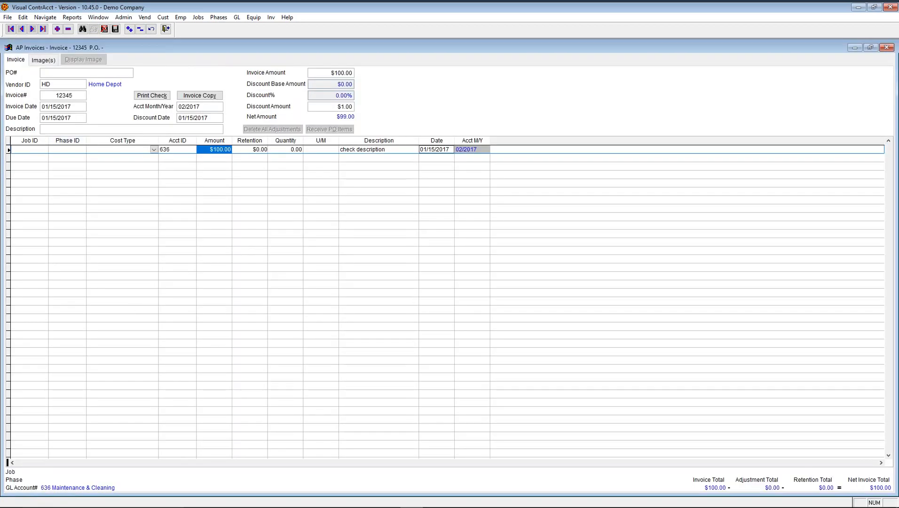
click(103, 17)
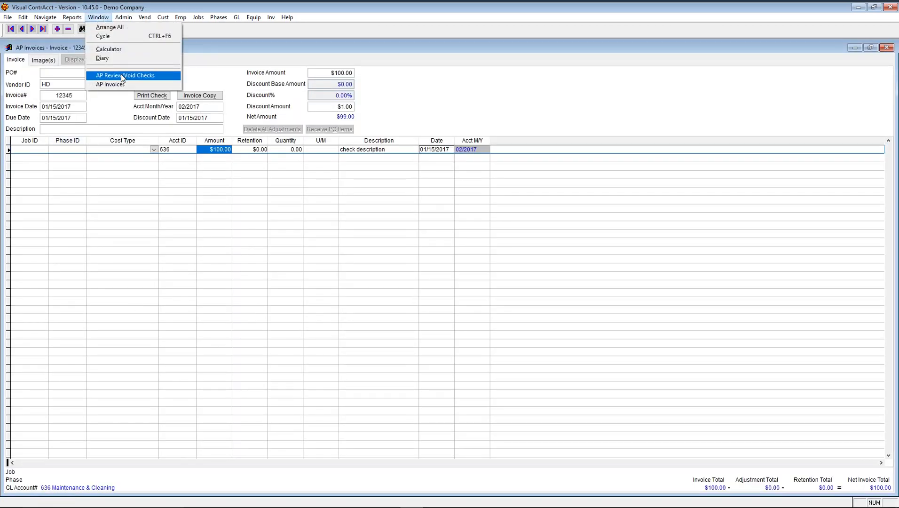
click(120, 75)
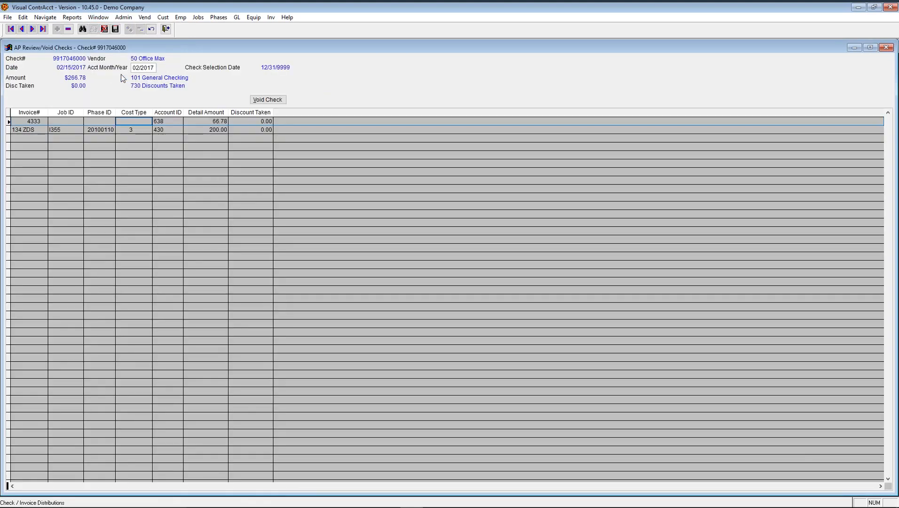
- Close the AP Invoices window and then the AP Review/Void Checks form
click(98, 17)
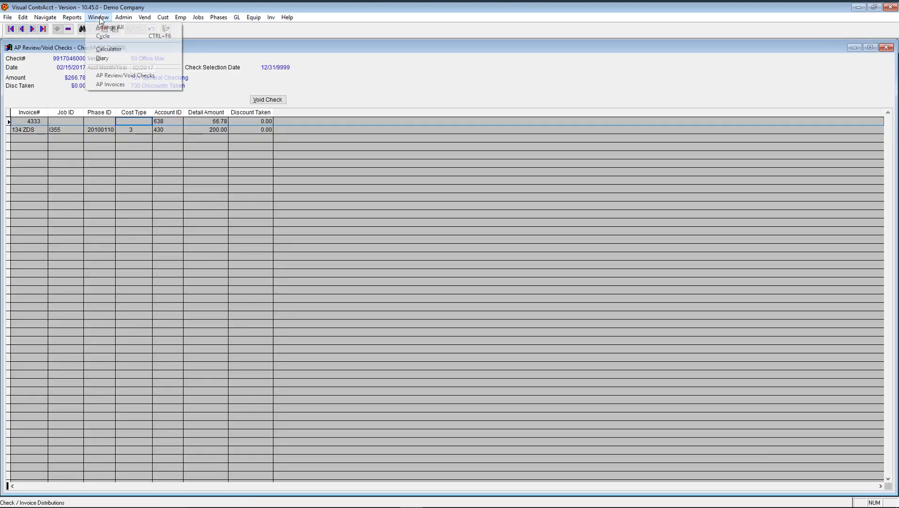
click(118, 85)
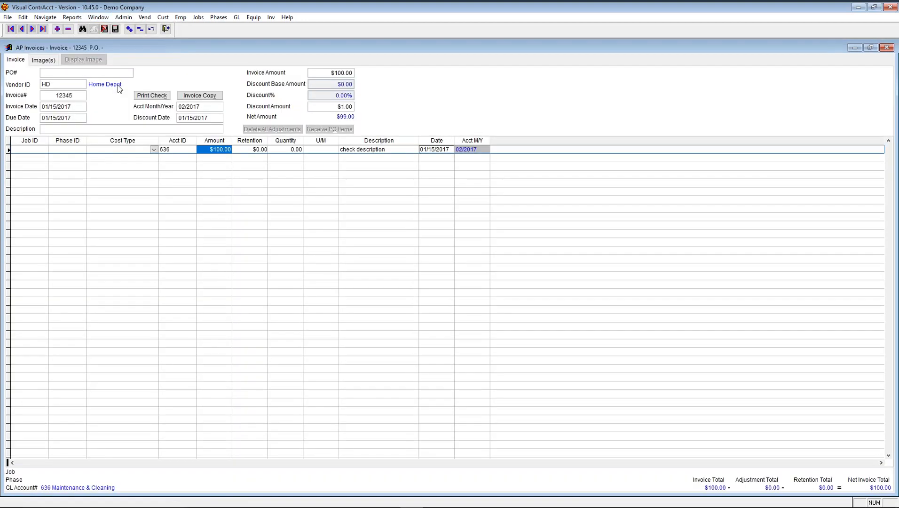
click(165, 29)
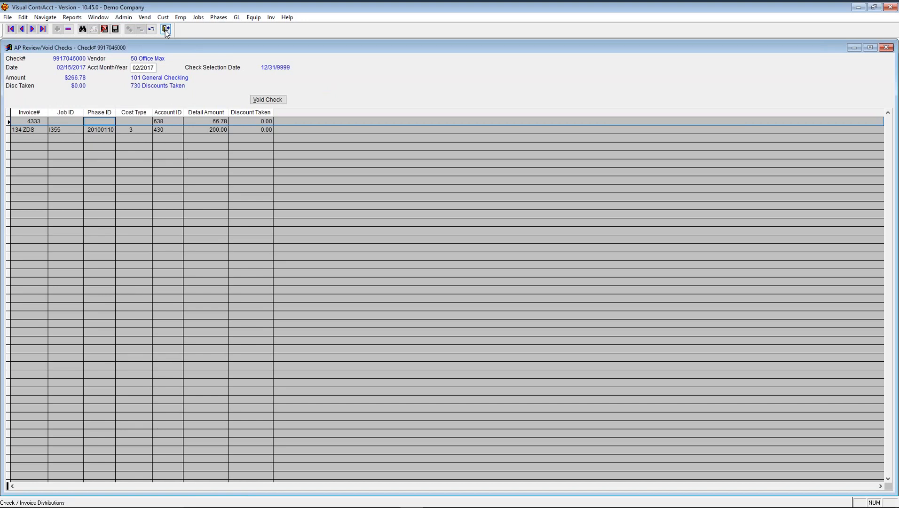
click(166, 29)
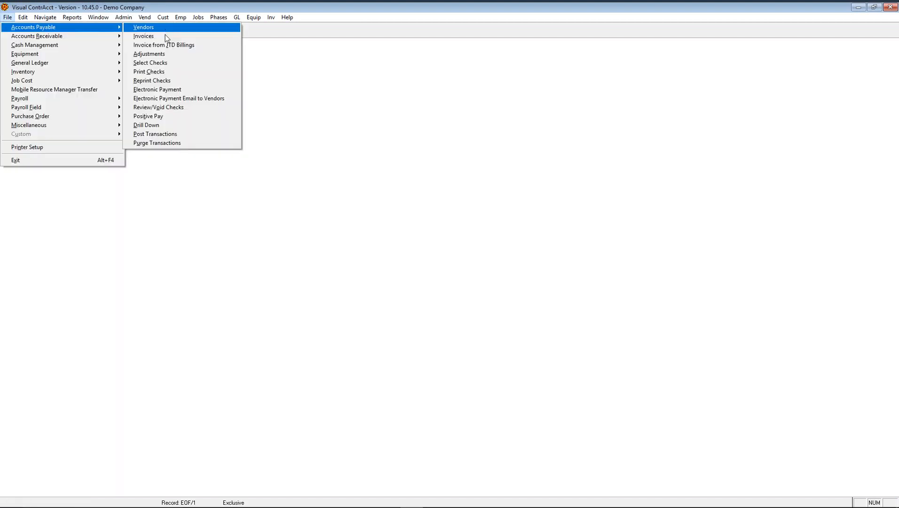
click(178, 117)
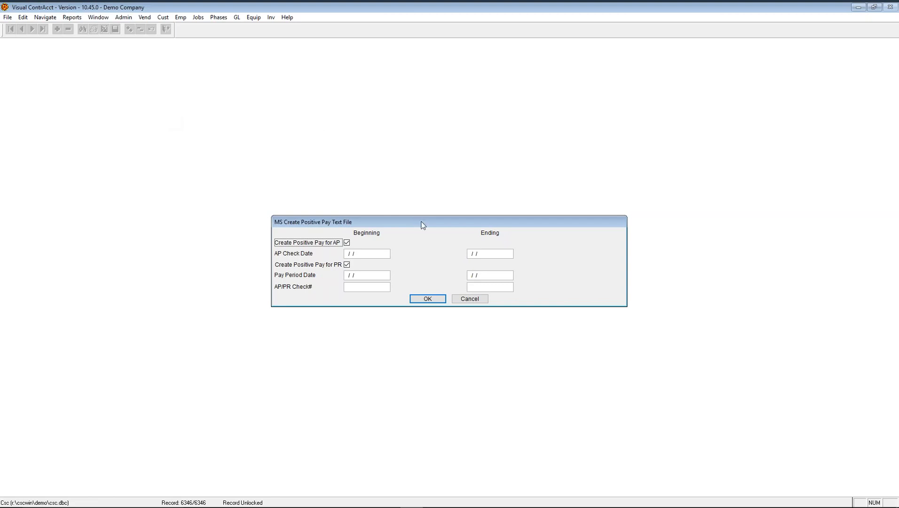
click(346, 265)
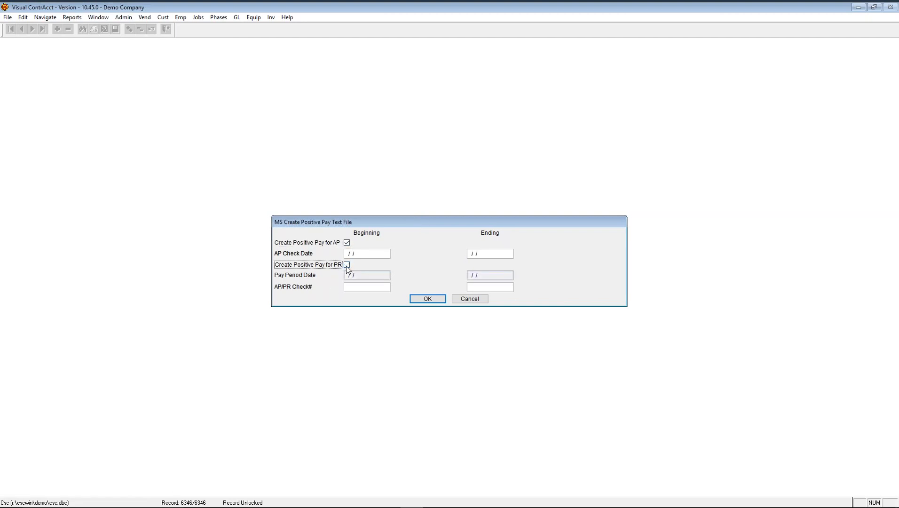
click(367, 253)
click(469, 300)
- In the AP drill down, view Ace Building Materials invoice 834756's line items and payments
key(alt+f)
key(a)
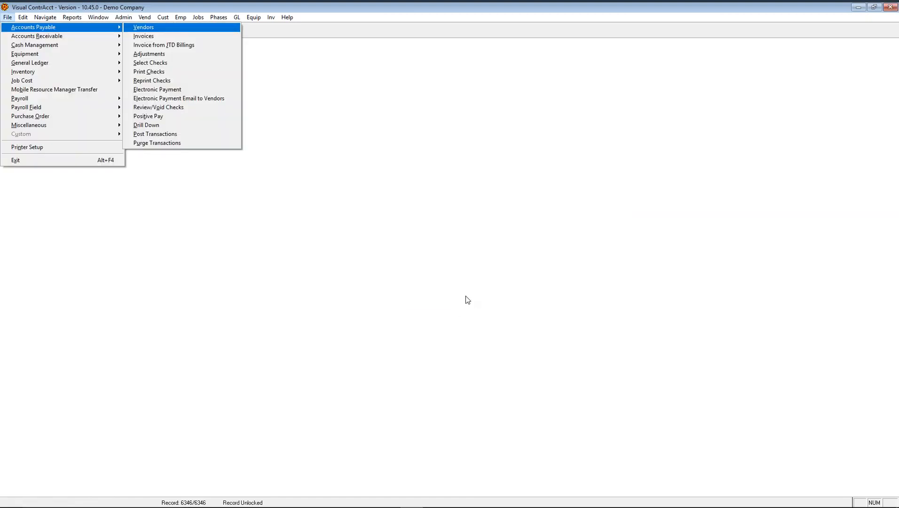
click(187, 126)
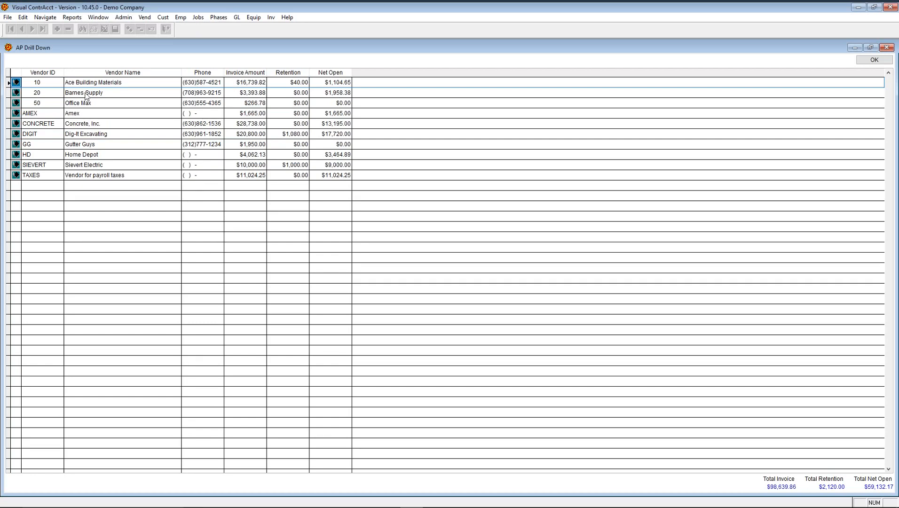
click(15, 83)
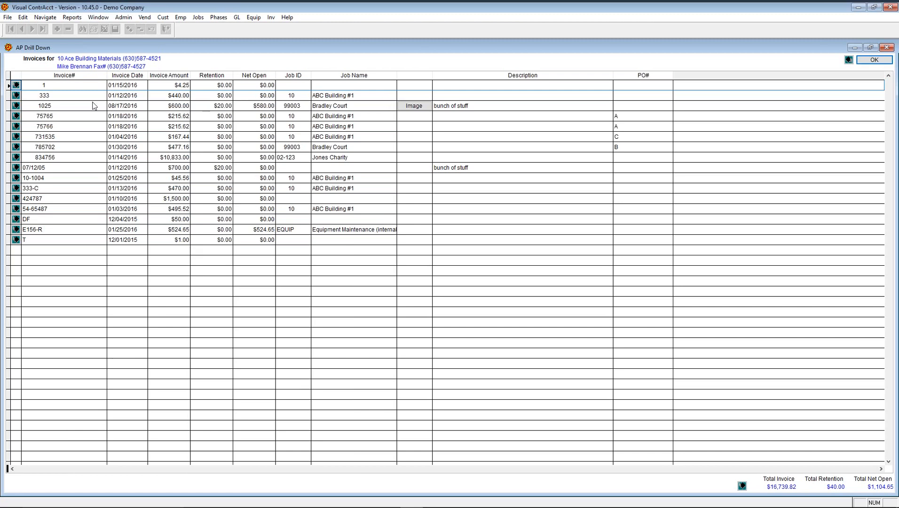
click(17, 157)
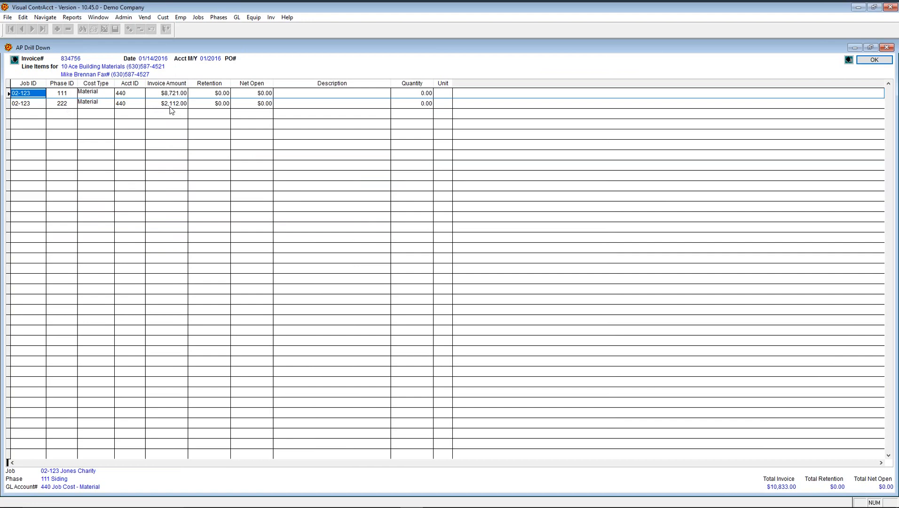
click(15, 60)
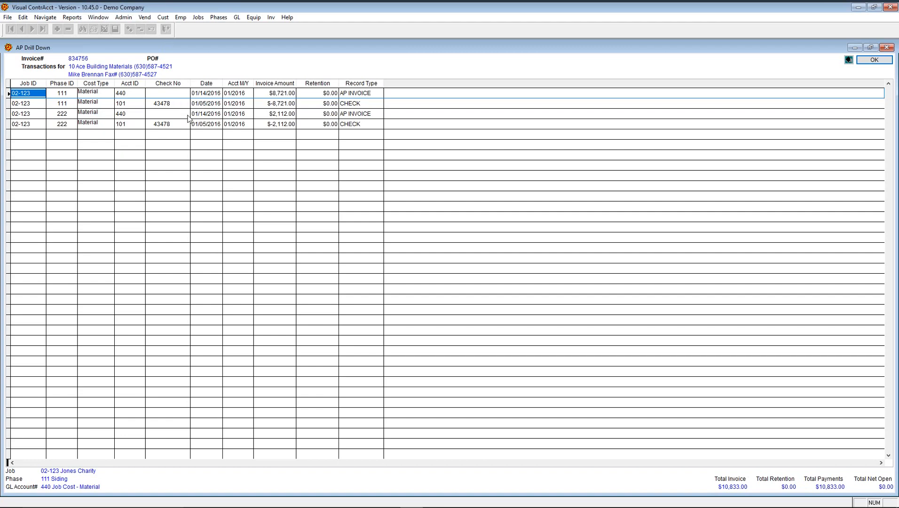
- Back out to the vendor list, view the TAXES vendor's invoices, then close the drill down
click(849, 60)
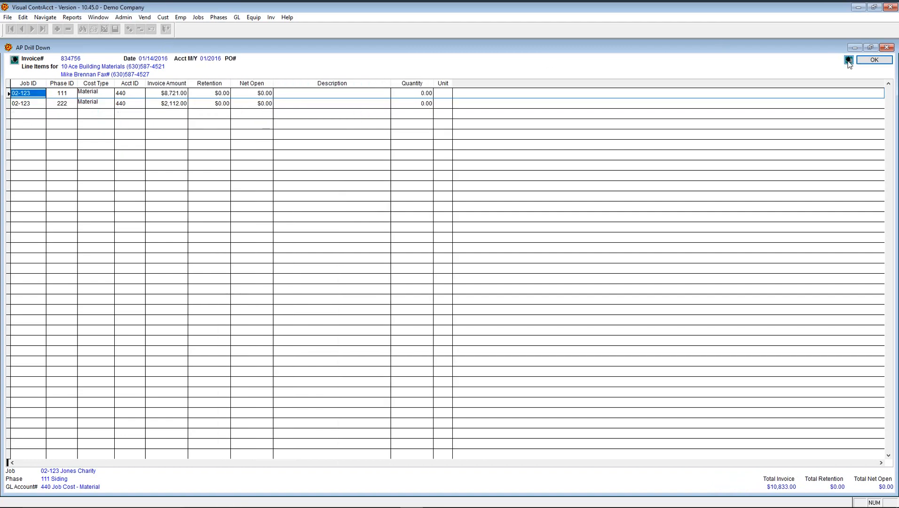
click(848, 60)
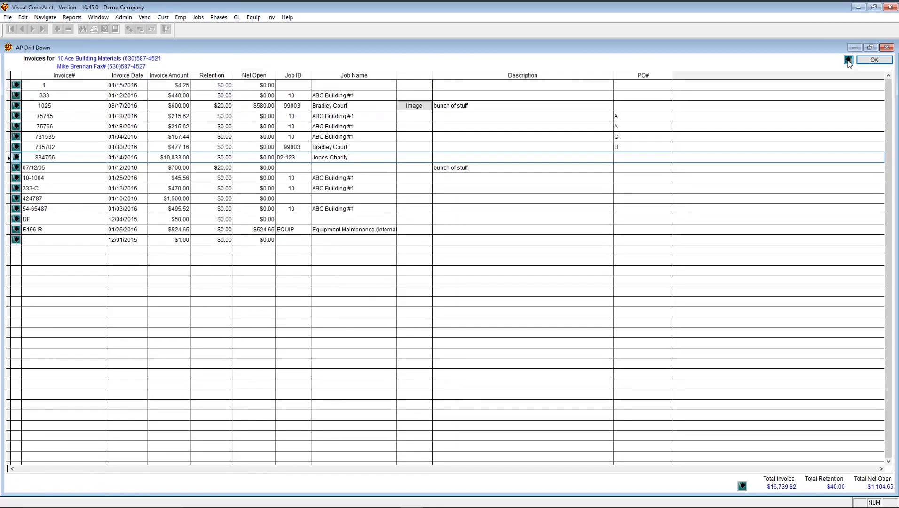
click(849, 61)
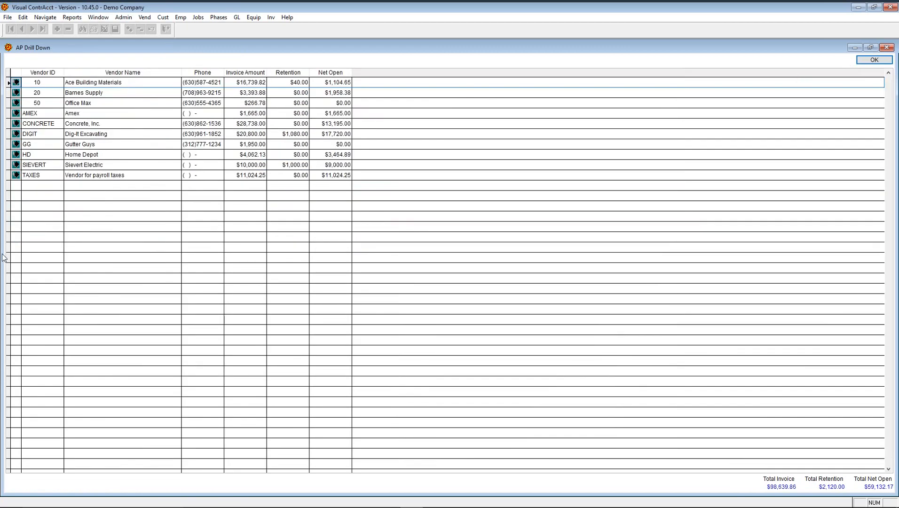
click(16, 175)
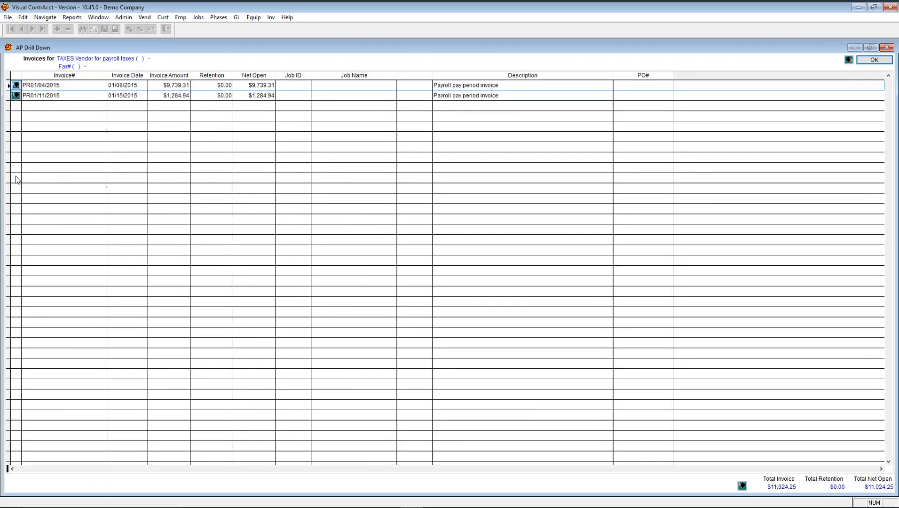
click(849, 60)
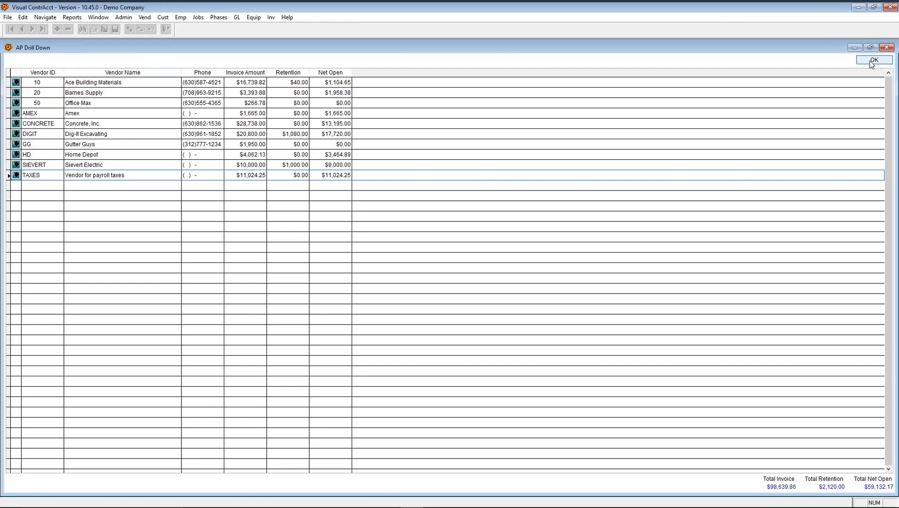
click(874, 60)
- Review AP Post Transactions for 01/2016, toggling Close Month on and off, then cancel without posting
key(alt+f)
key(Right)
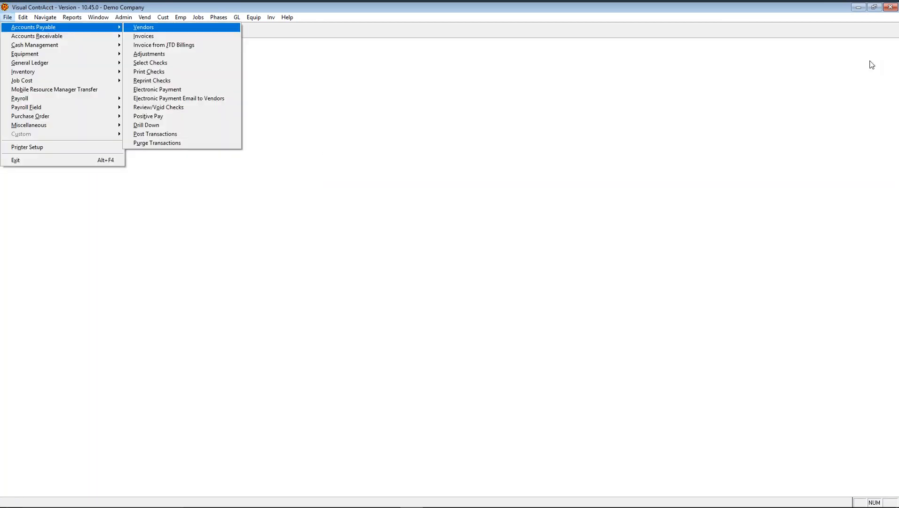
click(185, 134)
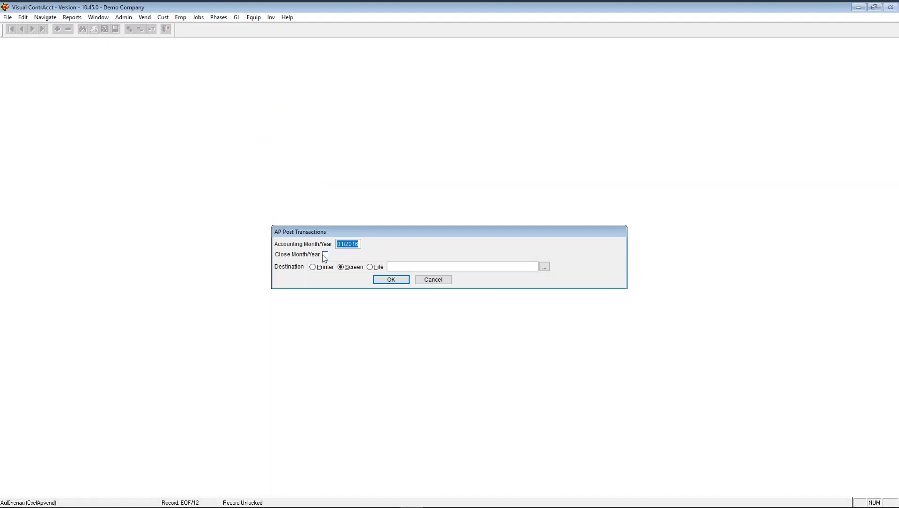
click(325, 256)
click(325, 255)
click(435, 282)
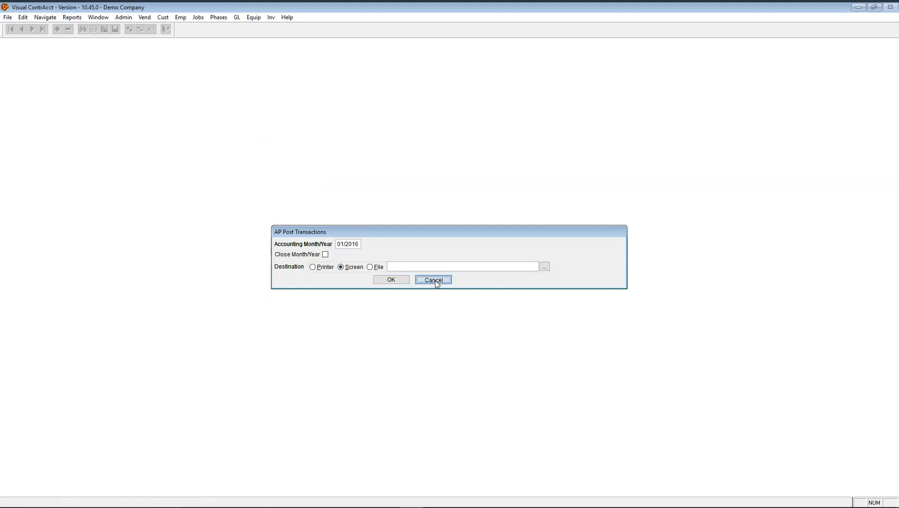
- Bring up the AP Purge Transactions settings, defaulting to month 10/2015
key(alt+f)
key(Right)
click(159, 142)
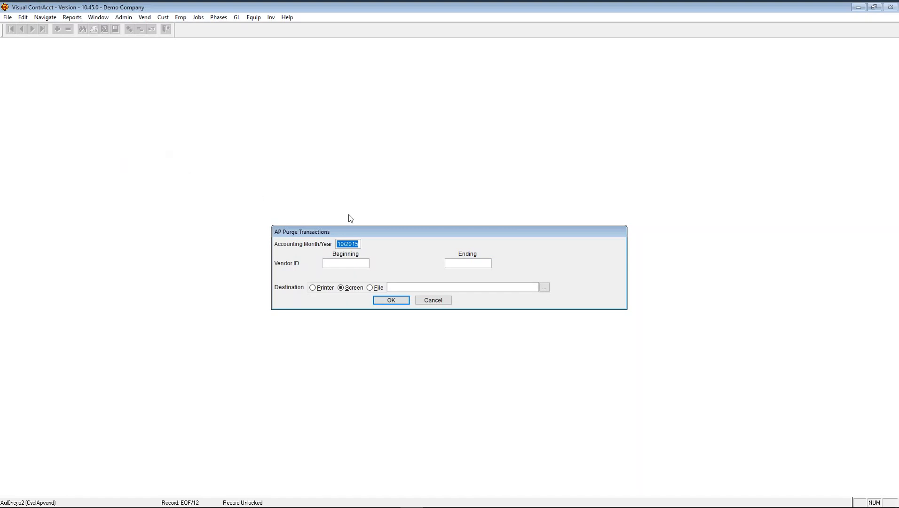
- Cancel the purge, then briefly open and close the AP drill down
click(428, 301)
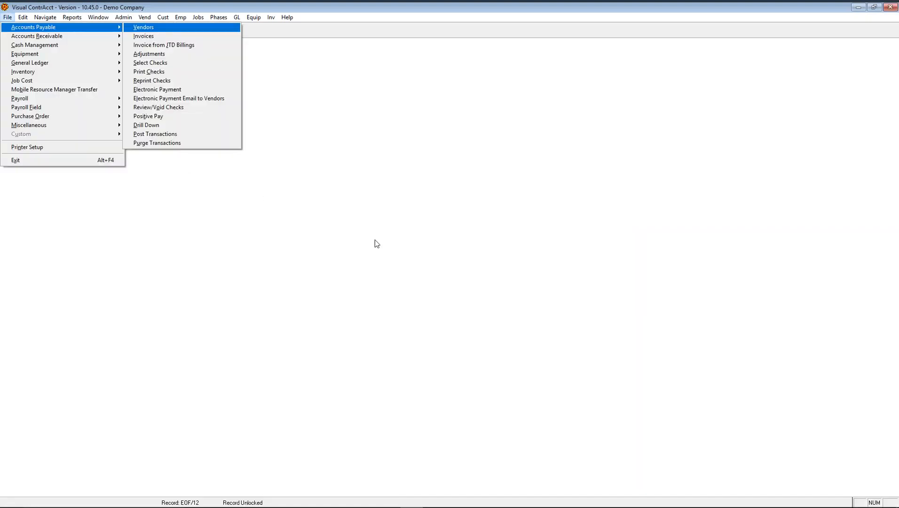
mouse_move(72, 16)
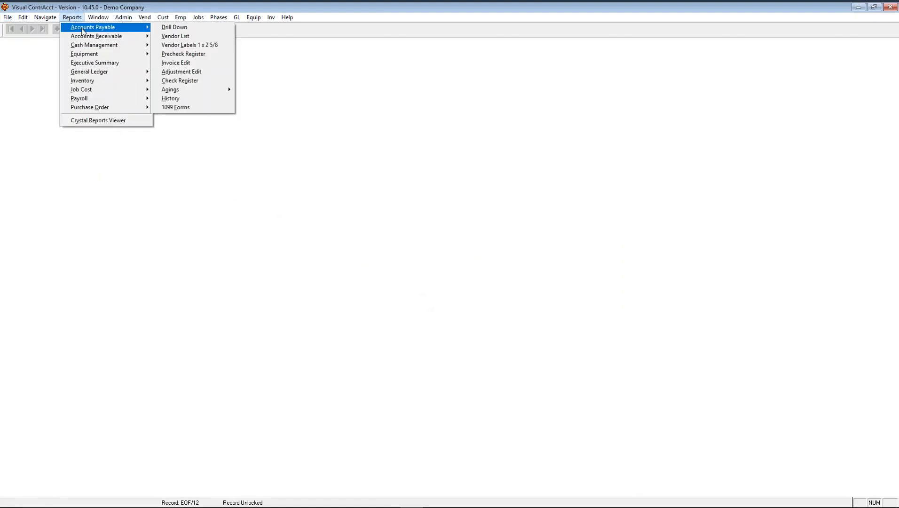
click(173, 28)
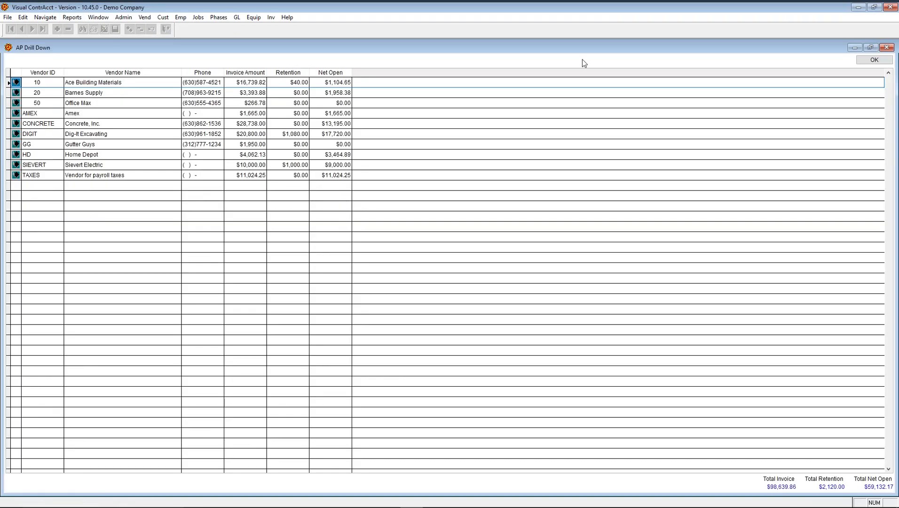
click(874, 60)
- Run the AP Vendor List report with Print Balances for 01/2016 to 12/2016
click(72, 17)
mouse_move(92, 27)
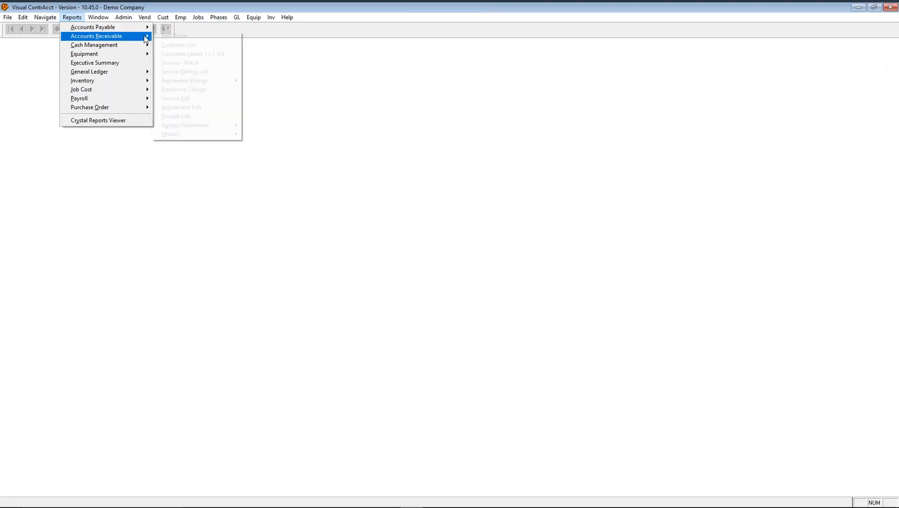
click(172, 37)
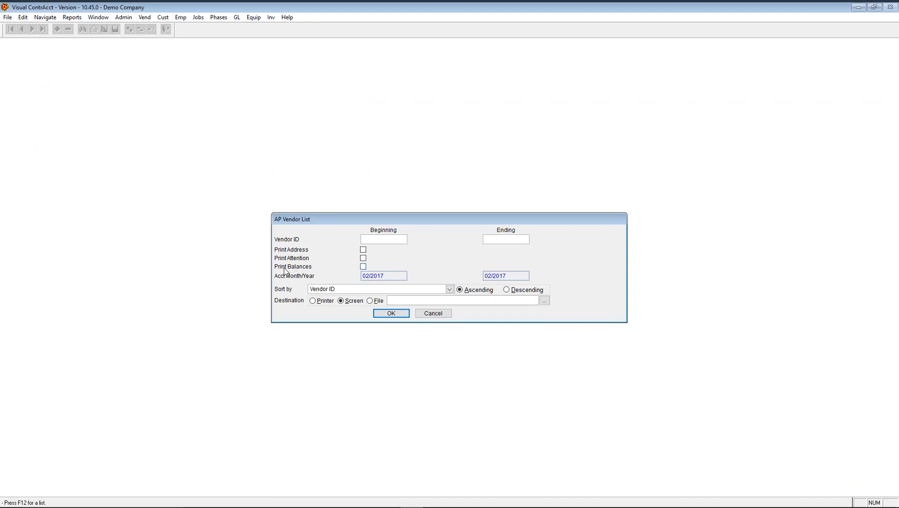
click(364, 268)
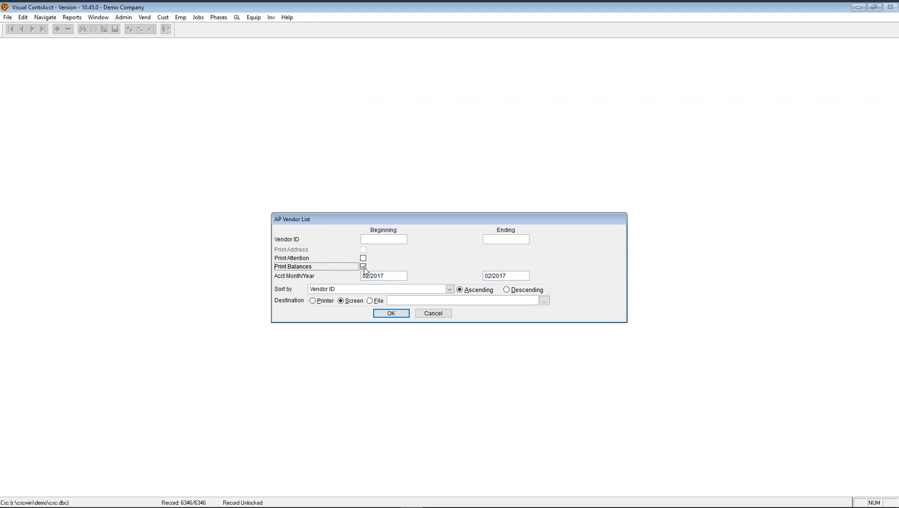
click(396, 275)
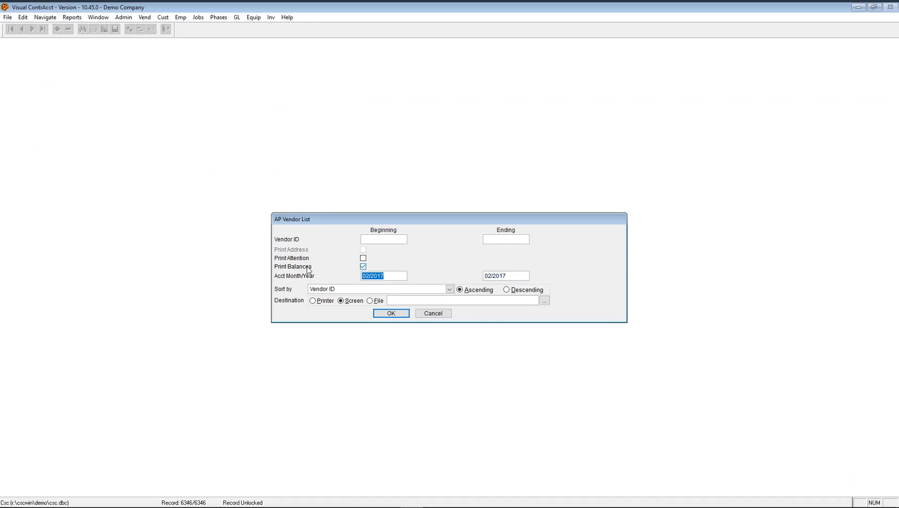
text(01/2016)
key(Tab)
text(12/2016)
key(Tab)
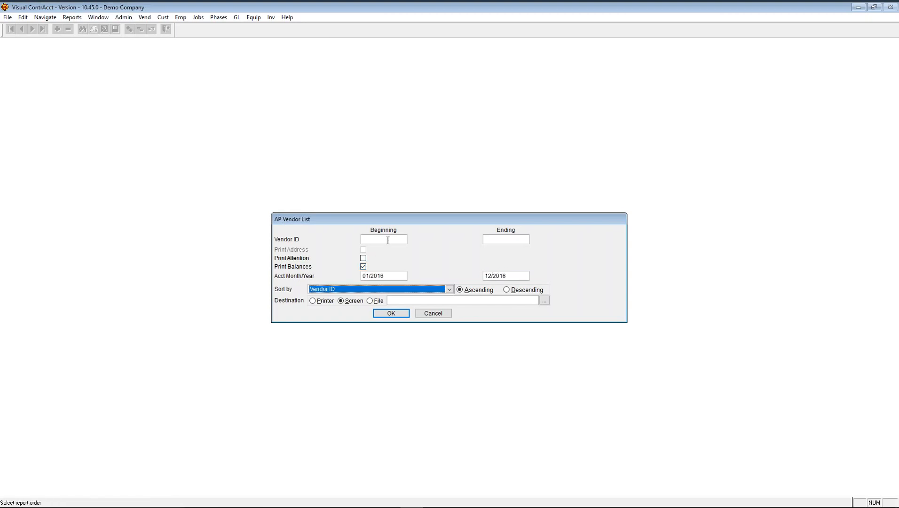
click(379, 314)
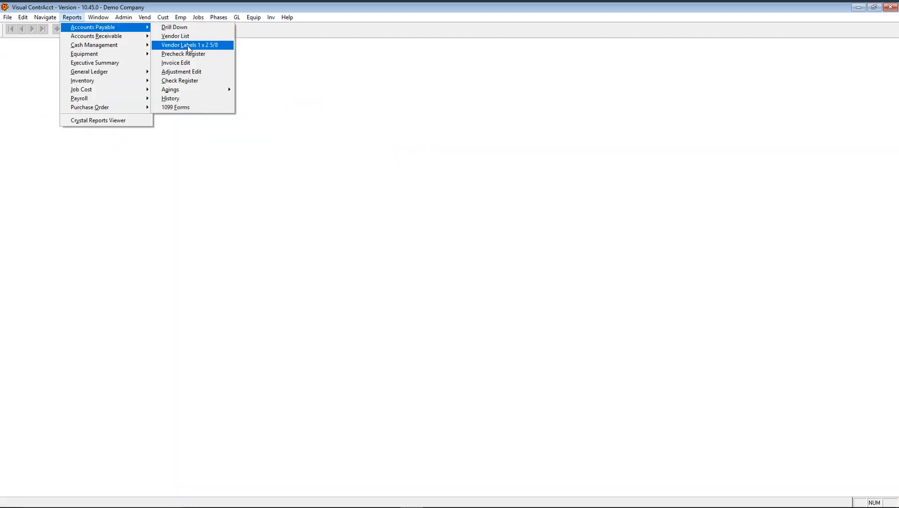
- Preview 1 x 2 5/8 vendor labels for all vendors
click(201, 46)
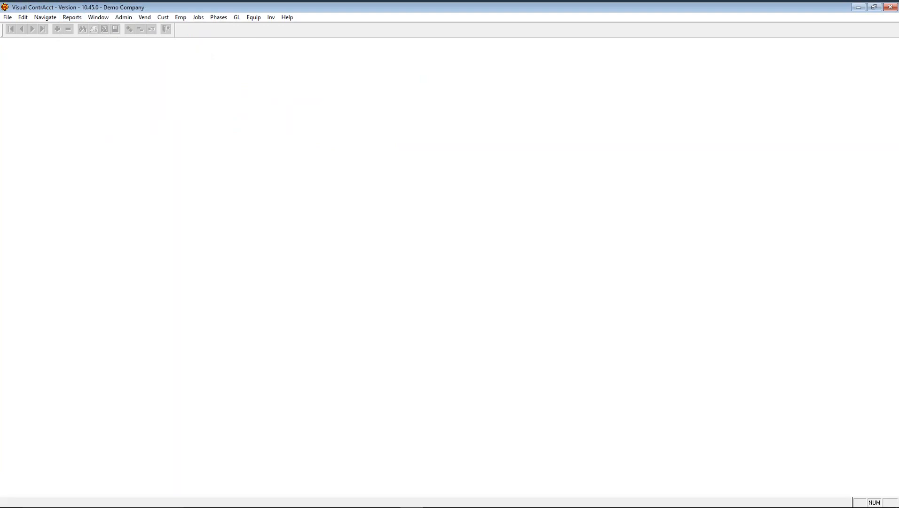
click(391, 299)
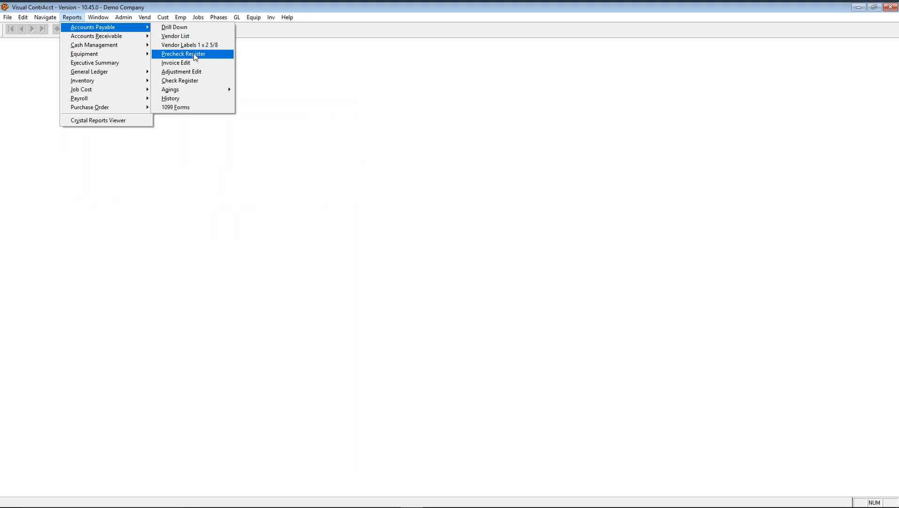
- Set the AP Invoice Edit report to 11/2015 and send it to a file on the Desktop
click(188, 64)
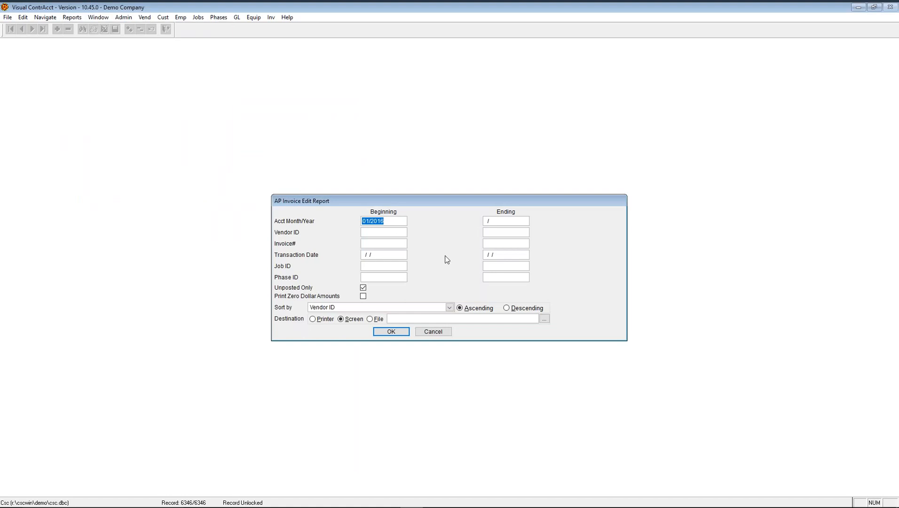
text(11/2015)
click(369, 319)
click(544, 319)
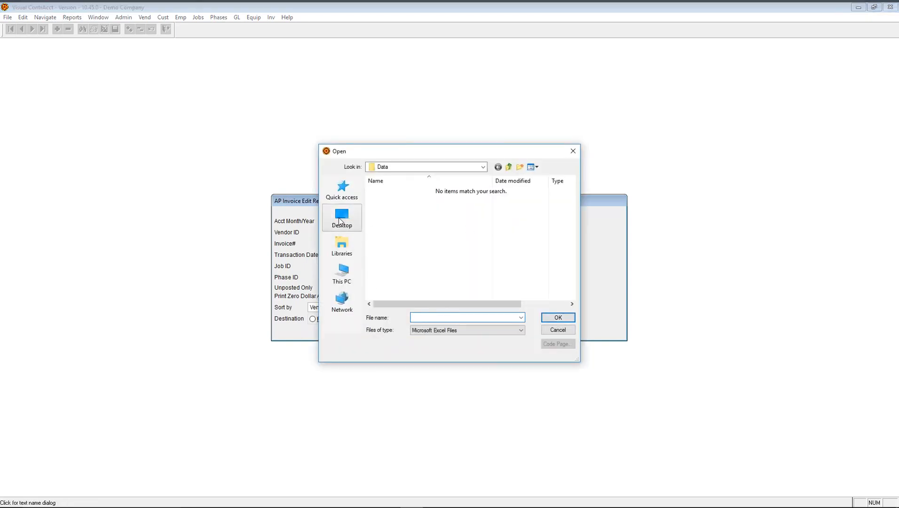
click(339, 220)
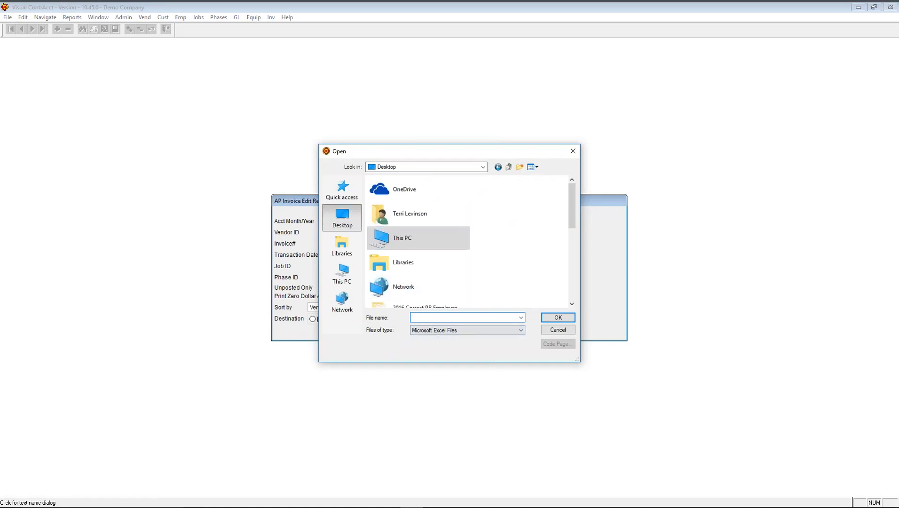
- Name the export 'AP Invoice Edit 02152017', run it, and dismiss the 'Nothing to print' notice
text(AP Invoice Edit 02152017)
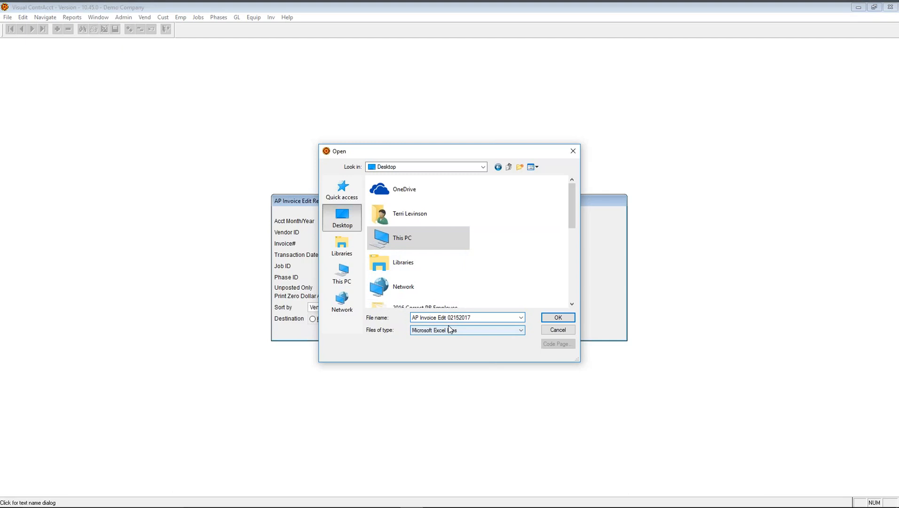
click(558, 317)
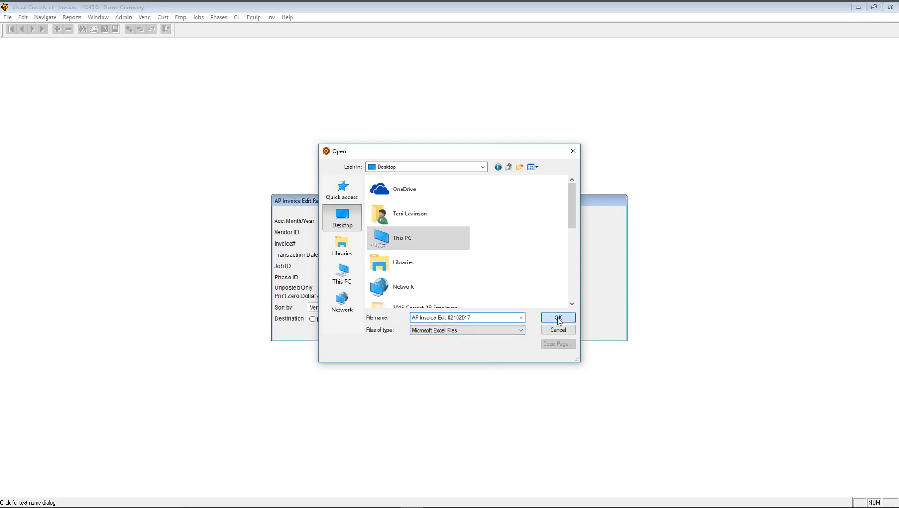
click(396, 331)
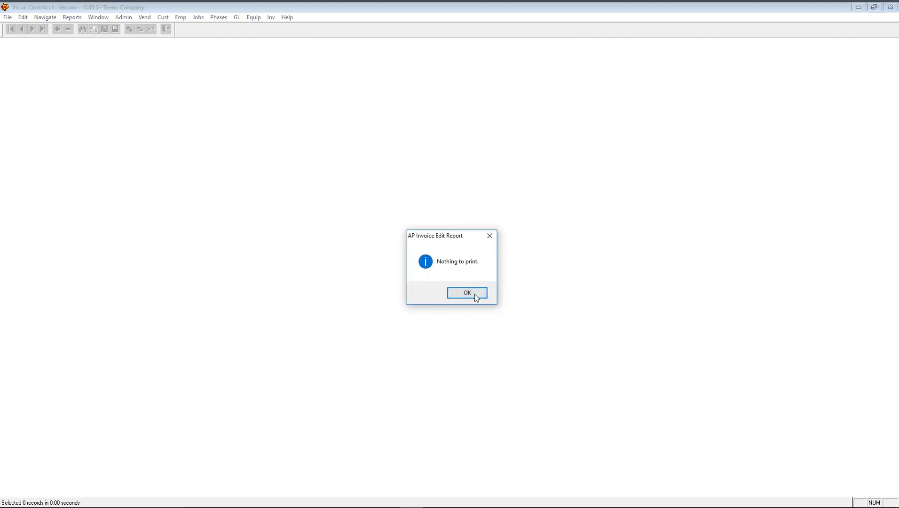
click(467, 293)
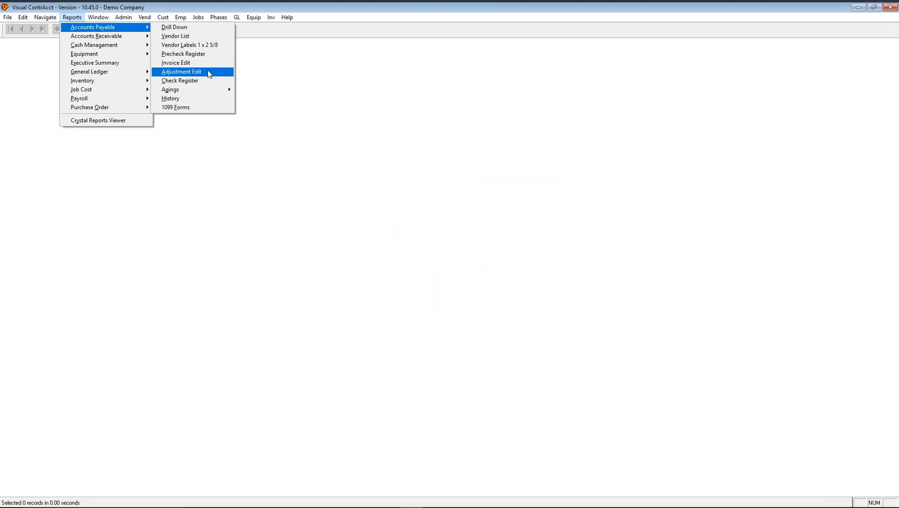
- Look at the AP Adjustment Edit report settings, then cancel them
click(209, 73)
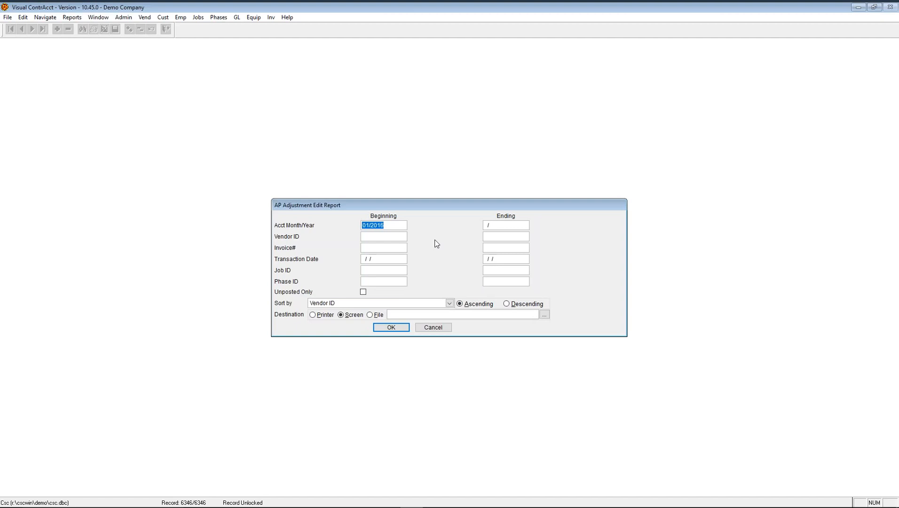
key(Tab)
click(442, 328)
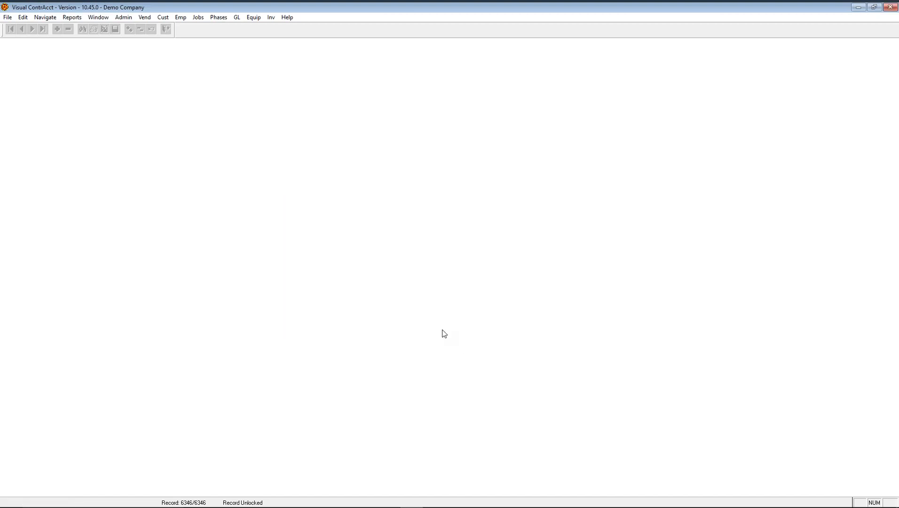
- Preview the AP Check Register, checking its last page and report totals, then close it
key(alt+r)
click(185, 80)
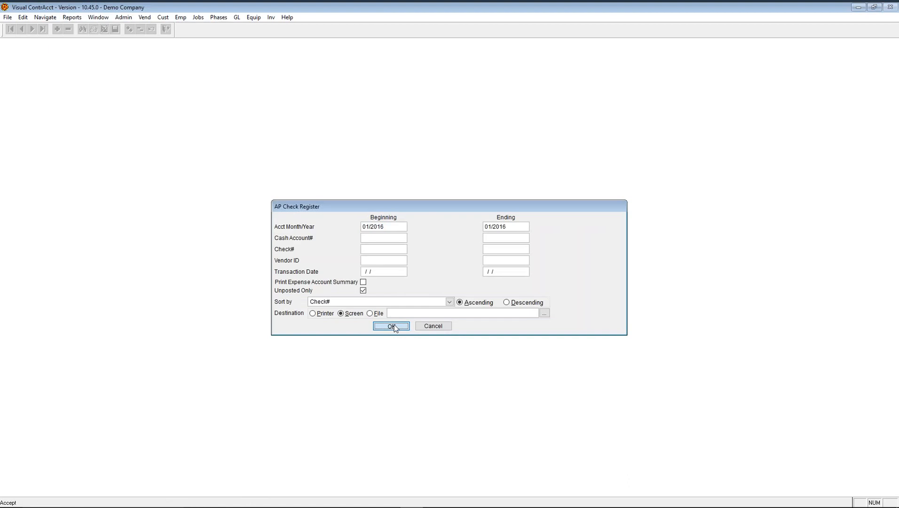
click(394, 324)
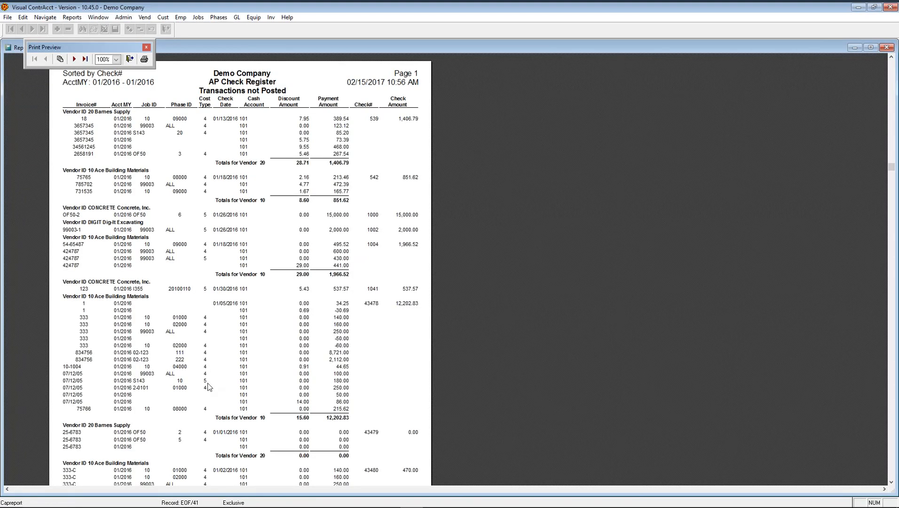
click(85, 58)
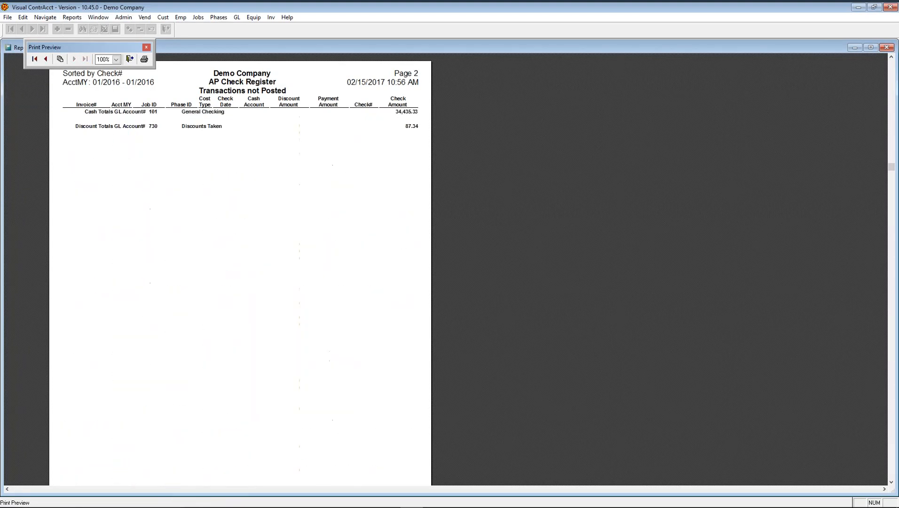
click(46, 59)
scroll(280, 425, down, 3)
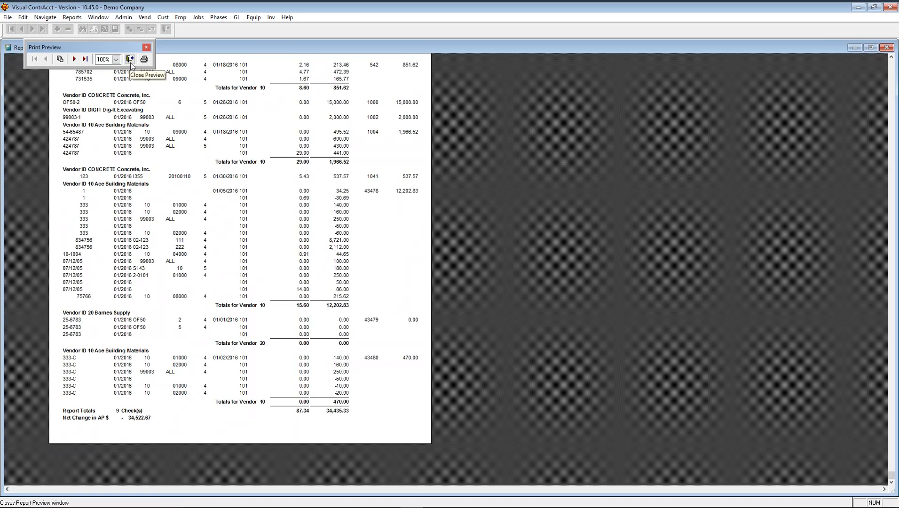
click(130, 62)
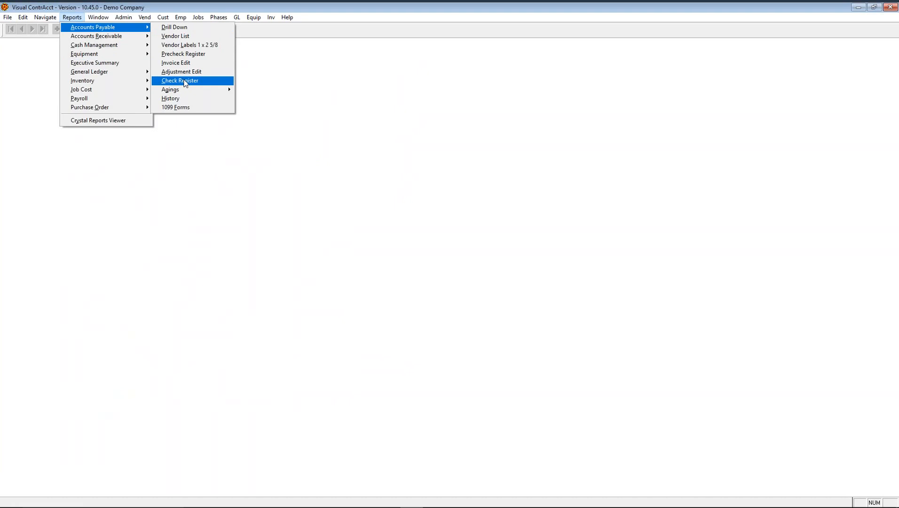
- Run the Vendor/Job/Invoice Totals aging report to screen, aged as of 02/15/2017
mouse_move(184, 92)
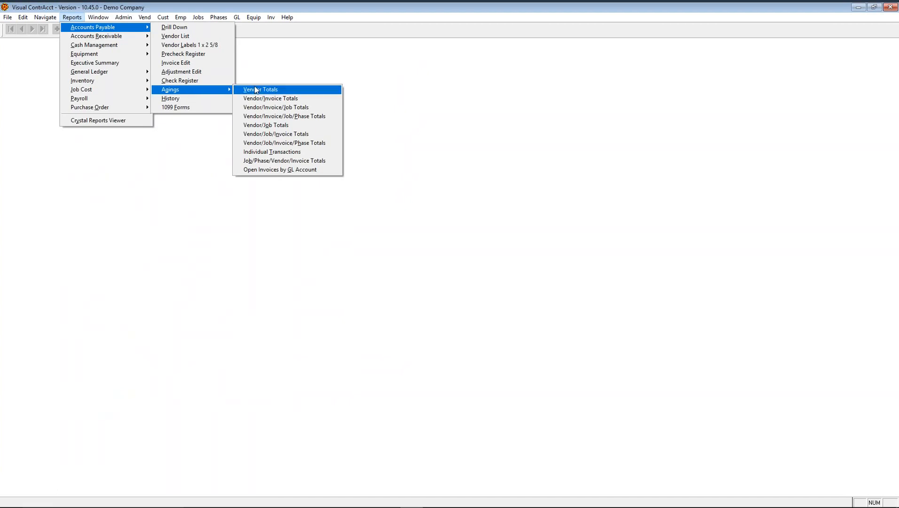
click(293, 136)
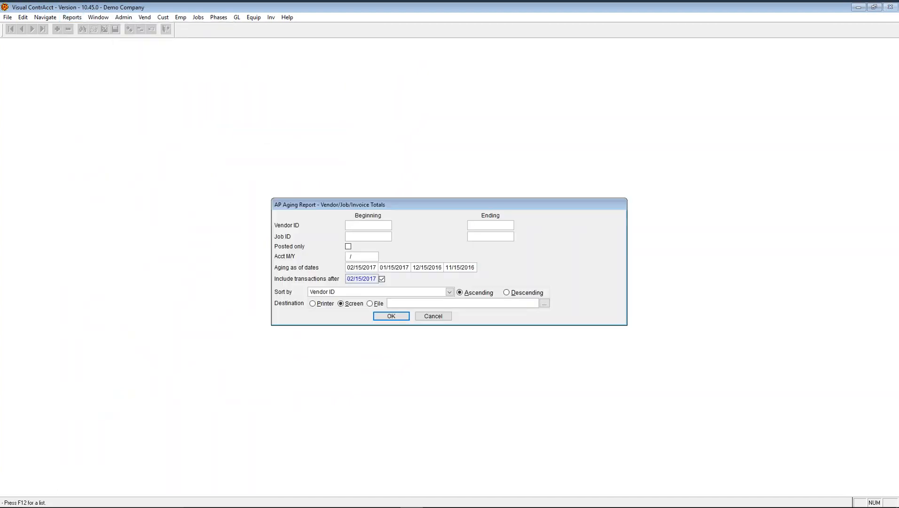
click(388, 318)
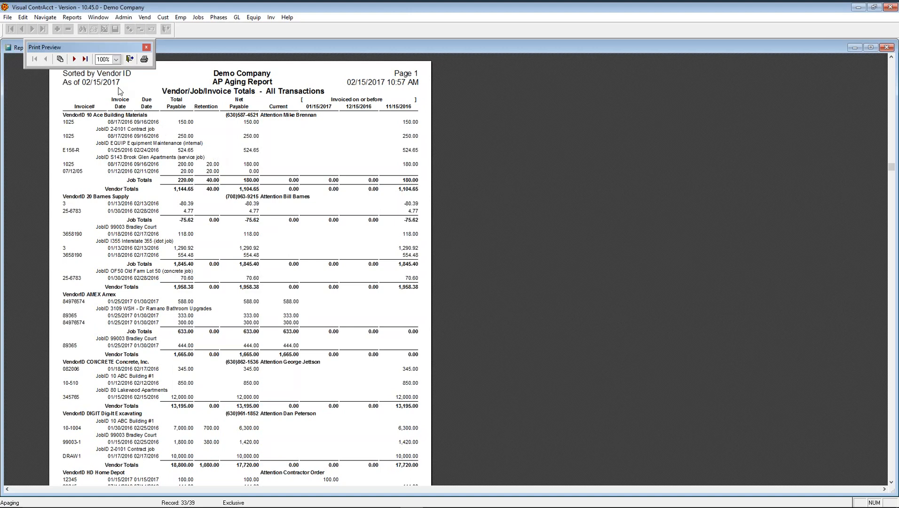
- Close the aging preview and open the AP History report settings
click(130, 58)
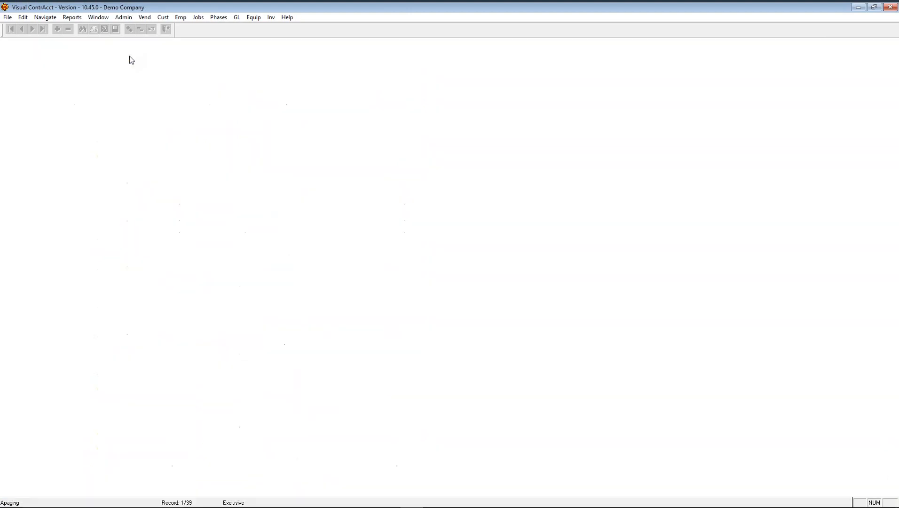
click(72, 17)
mouse_move(94, 27)
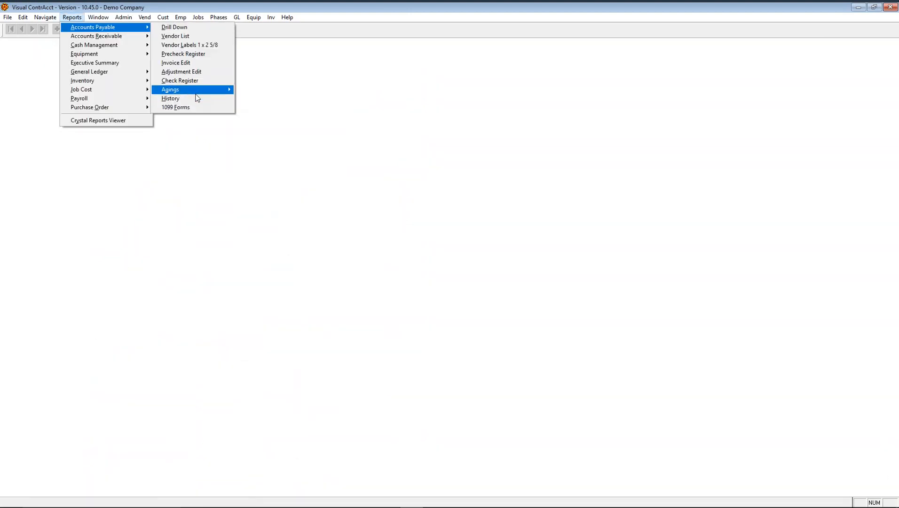
mouse_move(202, 94)
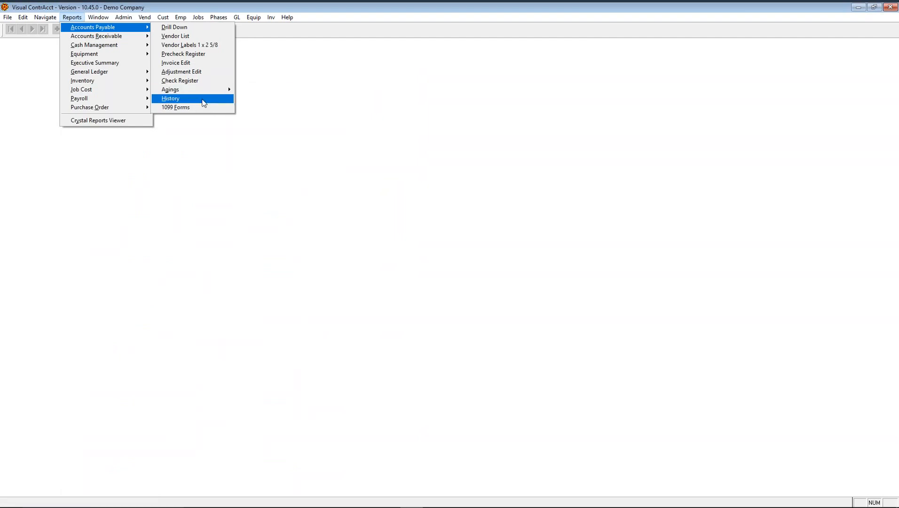
click(203, 103)
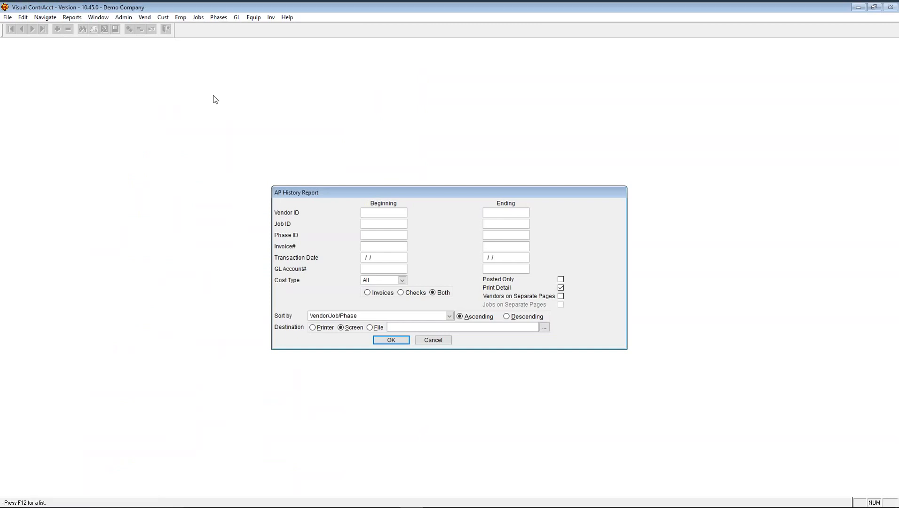
- Limit the AP History report to vendor Home Depot and preview its totals
text(HOM)
key(F12)
key(Return)
key(Tab)
click(391, 340)
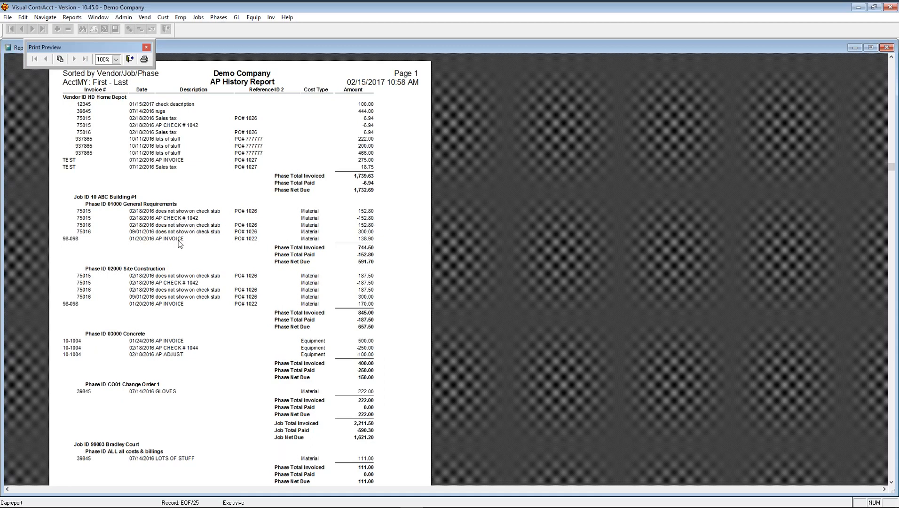
scroll(162, 226, down, 3)
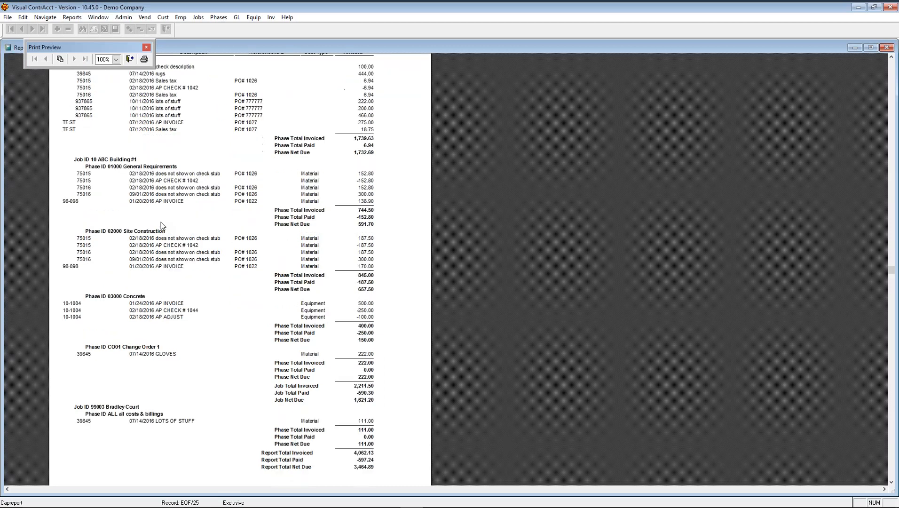
scroll(161, 225, down, 3)
scroll(171, 225, up, 8)
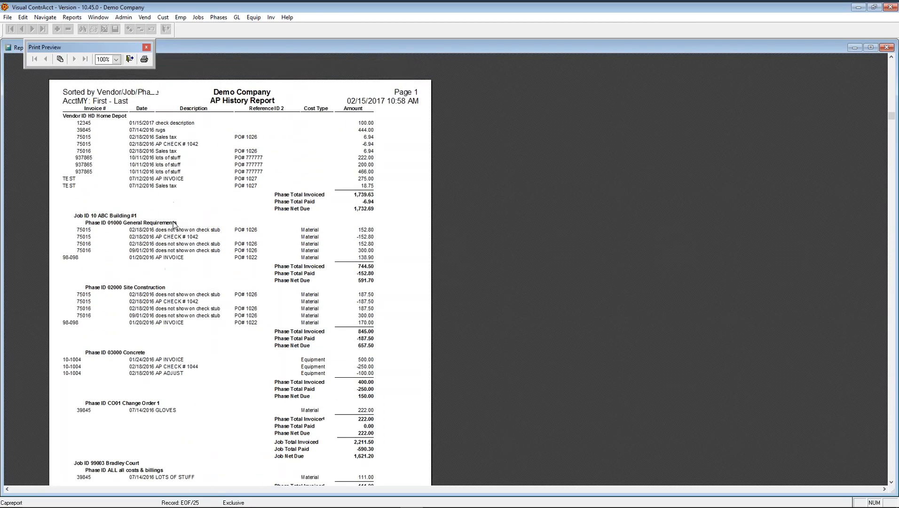
click(127, 58)
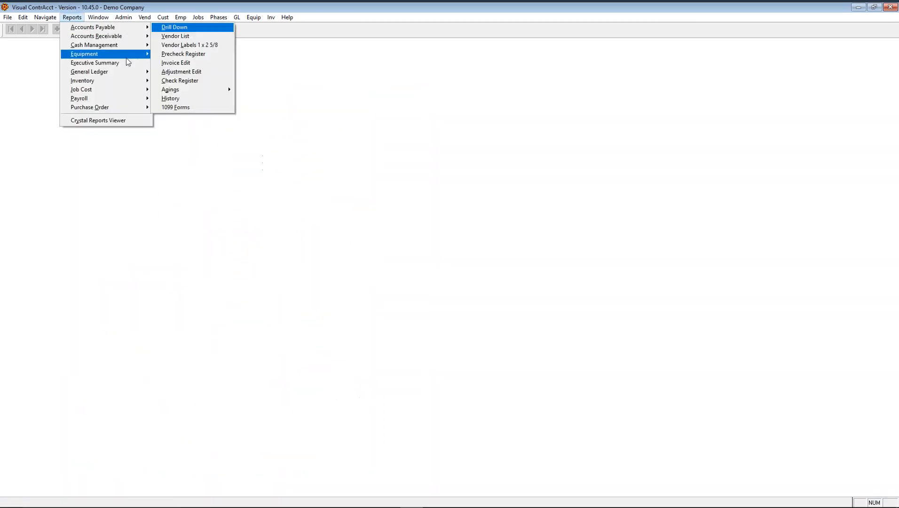
mouse_move(8, 17)
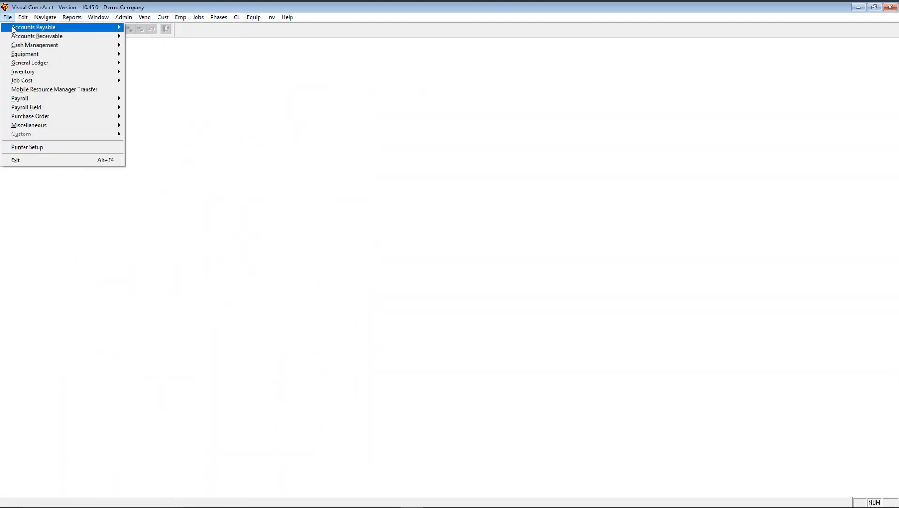
click(146, 36)
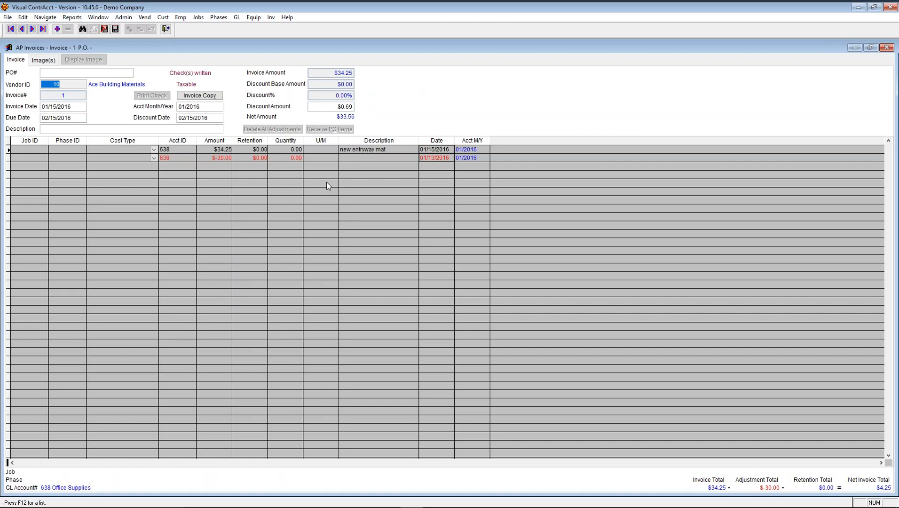
click(167, 29)
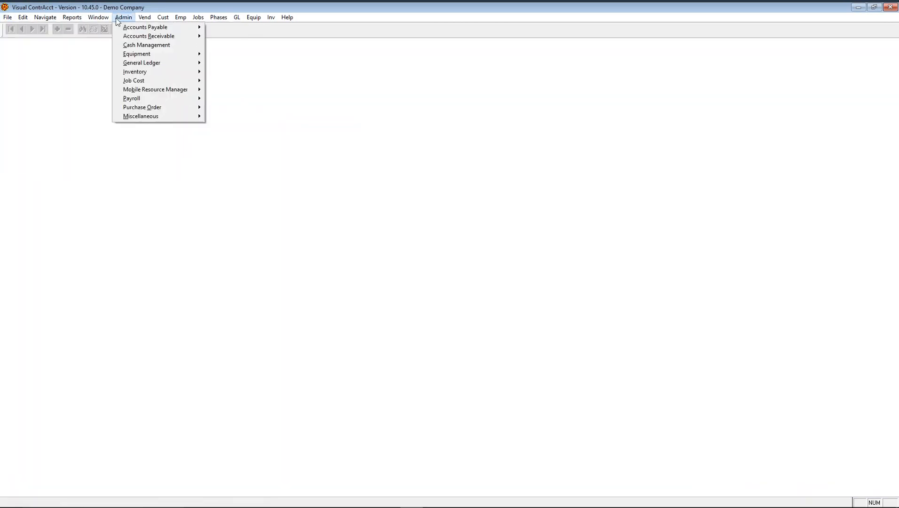
mouse_move(72, 17)
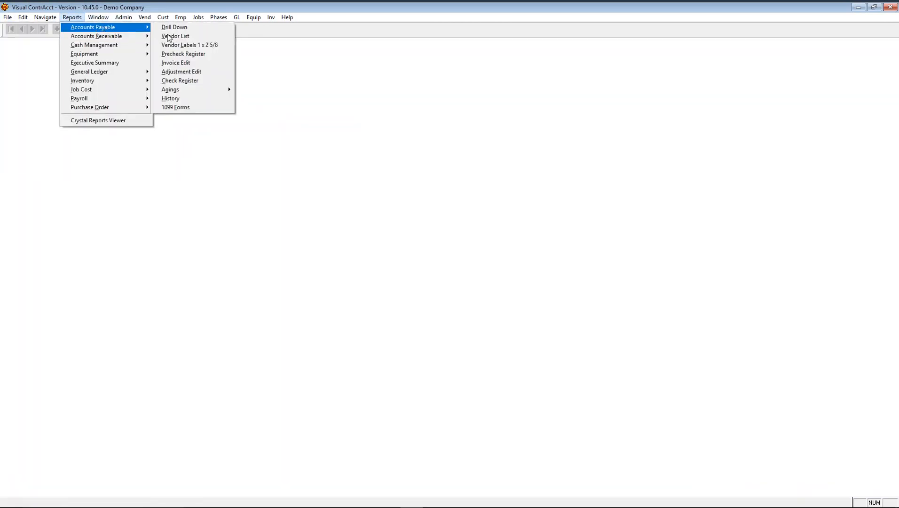
- Preview the 2016 AP 1099 forms on screen (Ace Building Materials 15490.97, Barnes Supply 1406.79), then close the preview
click(206, 109)
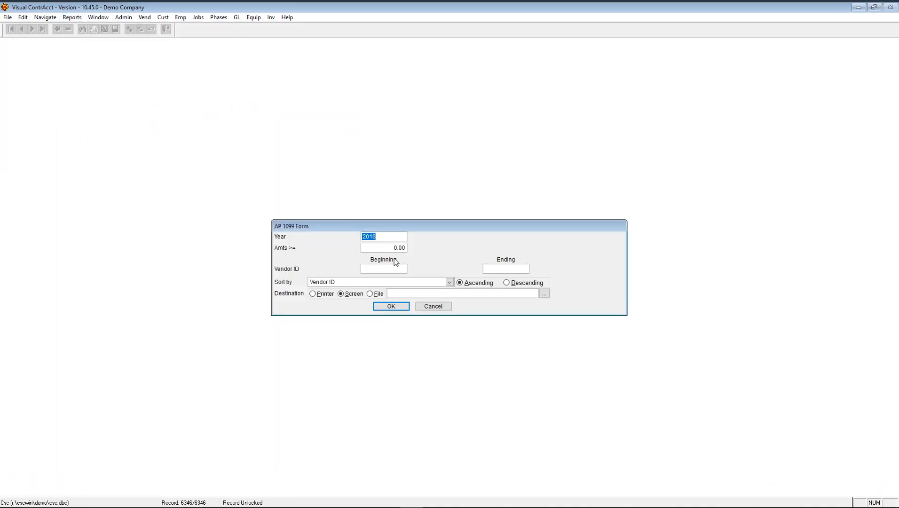
click(391, 306)
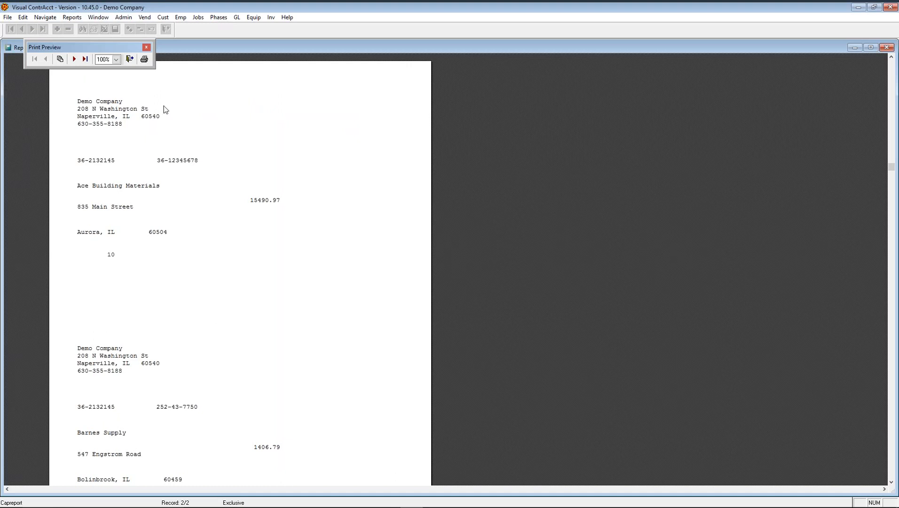
click(130, 59)
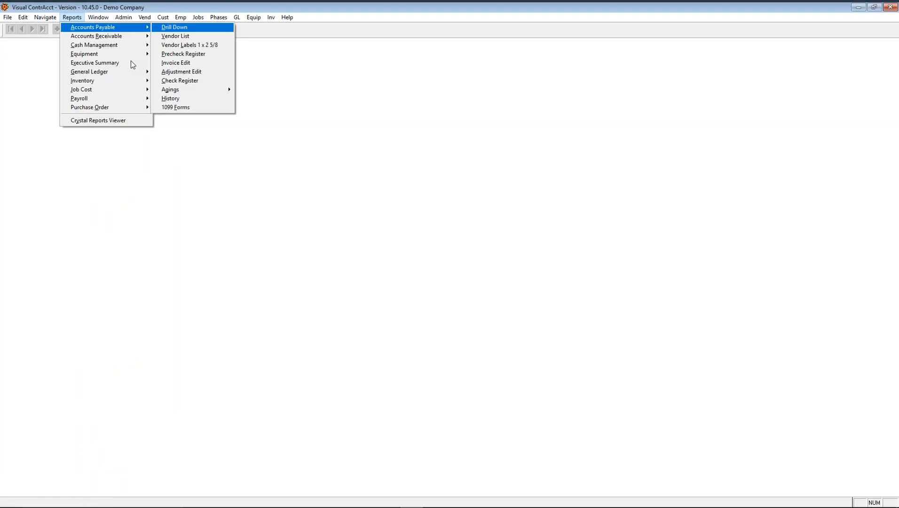
- In AP Controls' Control Accounts, keep Cash Payments on GL 101 Classic Commercial Checking, then exit
mouse_move(132, 18)
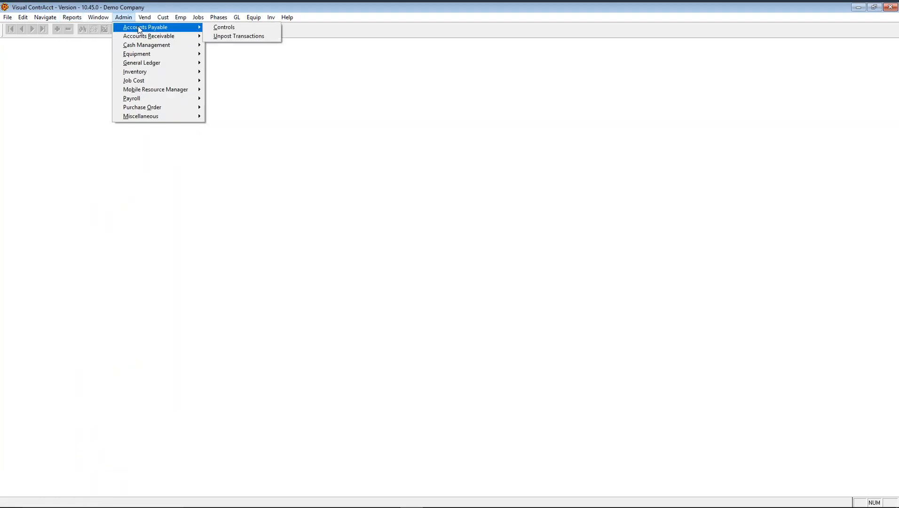
click(225, 27)
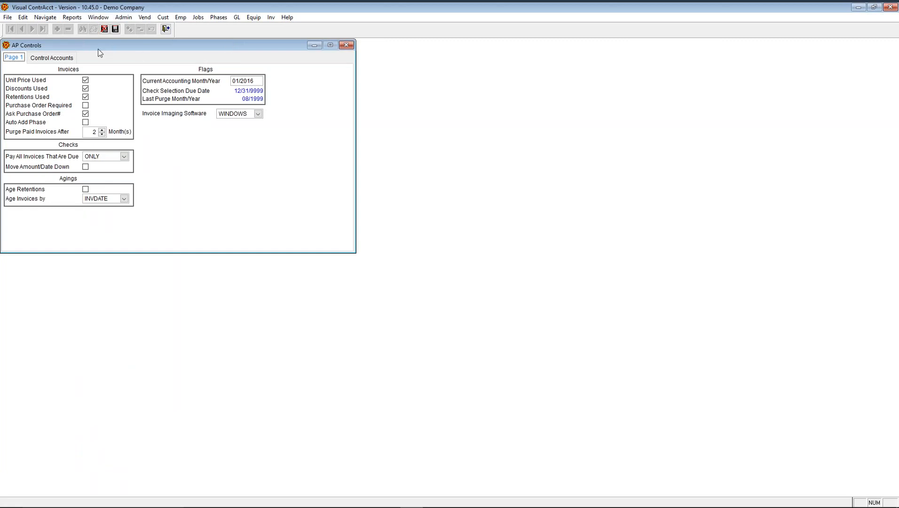
click(68, 59)
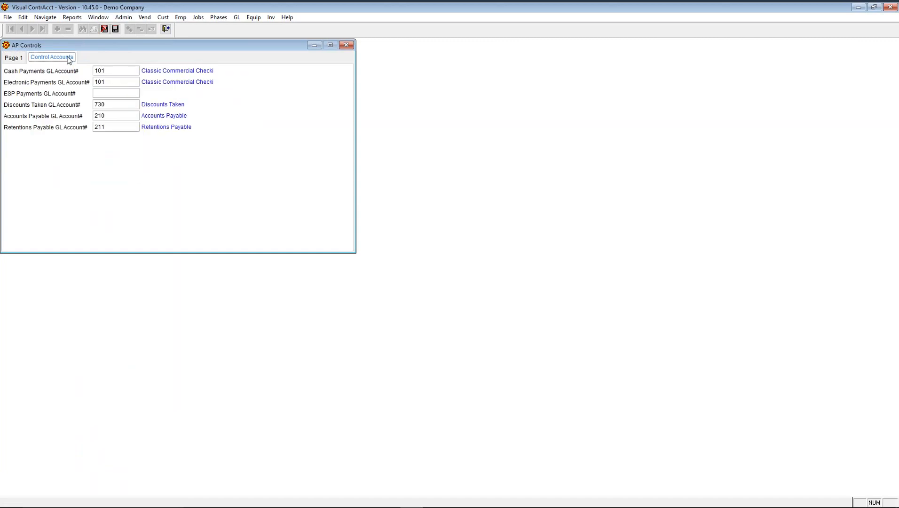
click(116, 69)
double_click(118, 71)
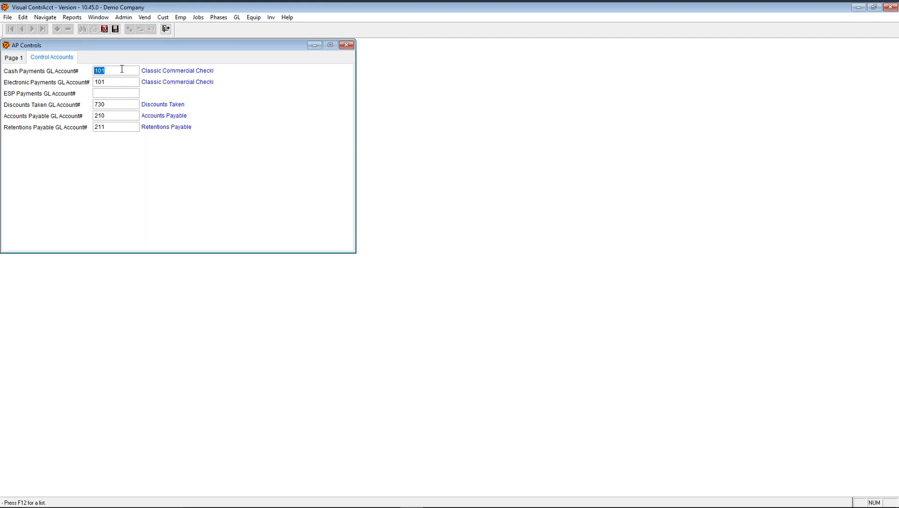
key(F12)
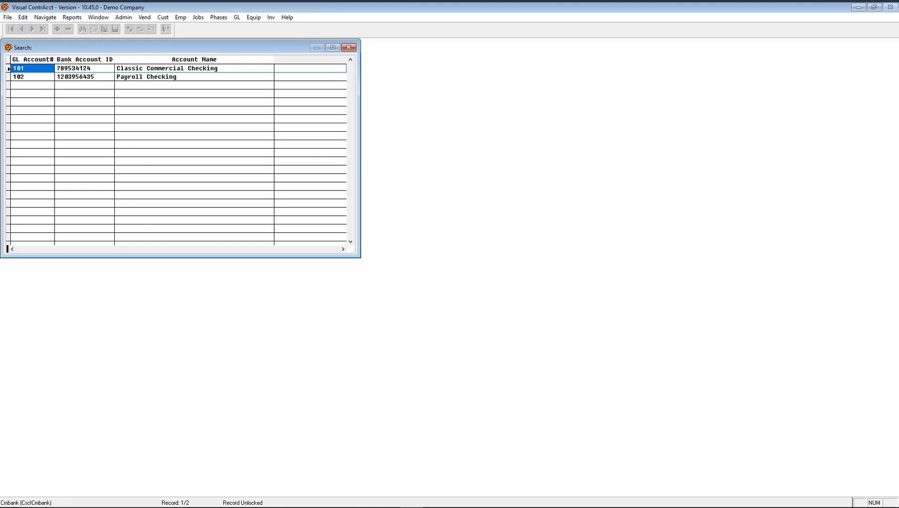
key(Down)
key(Up)
key(Return)
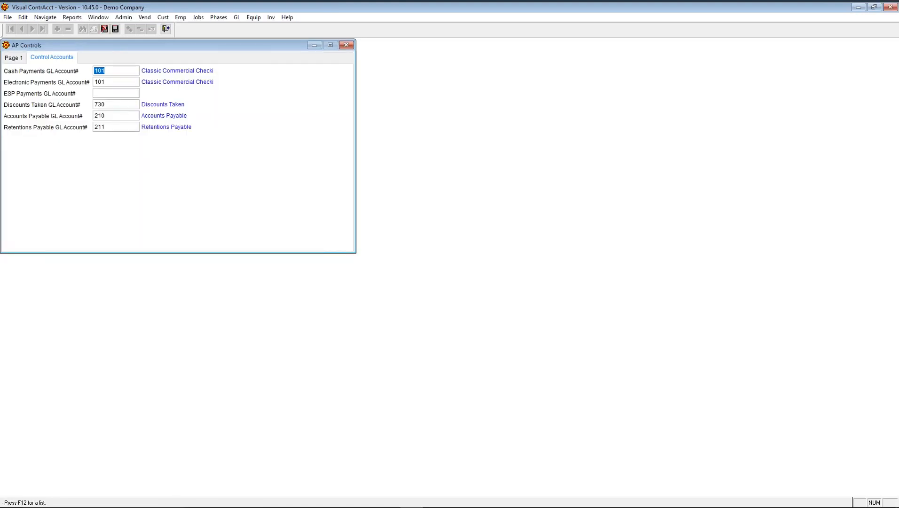
click(167, 31)
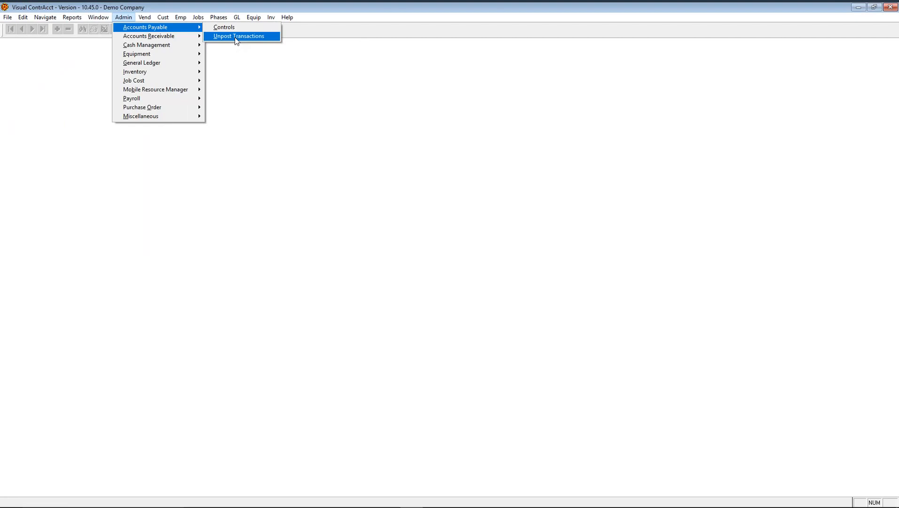
- Open and close the help contents, then close the company screen and exit Visual FoxPro
click(287, 16)
click(297, 29)
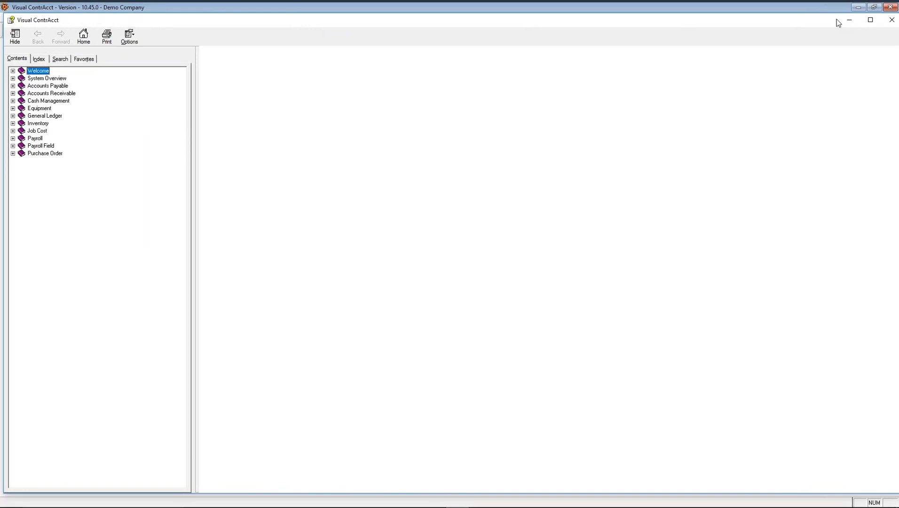
click(891, 19)
click(891, 8)
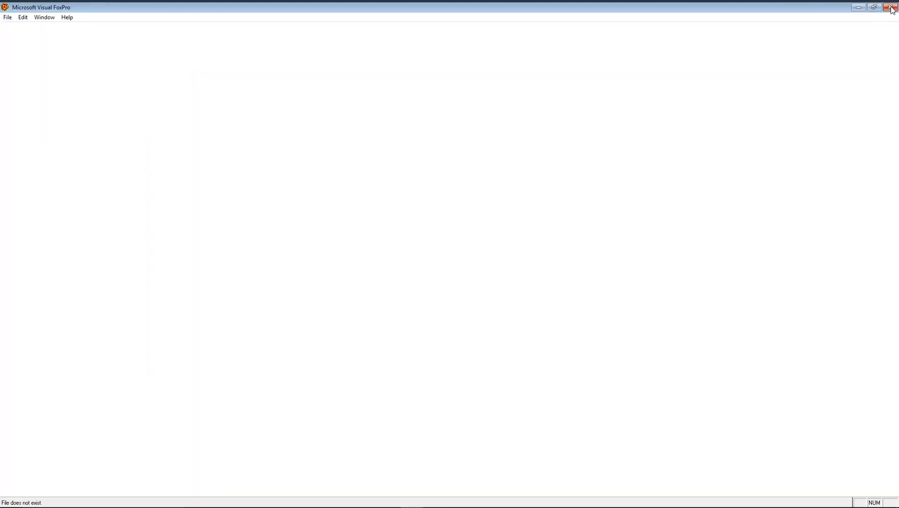
click(892, 7)
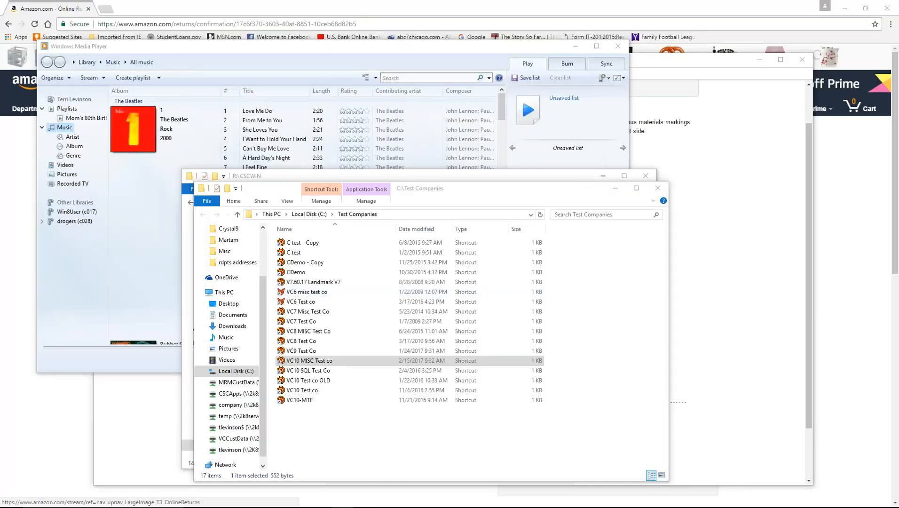
- Minimize the browser, media player and folder windows to reach and open R:\CSCWIN\Misc
click(845, 8)
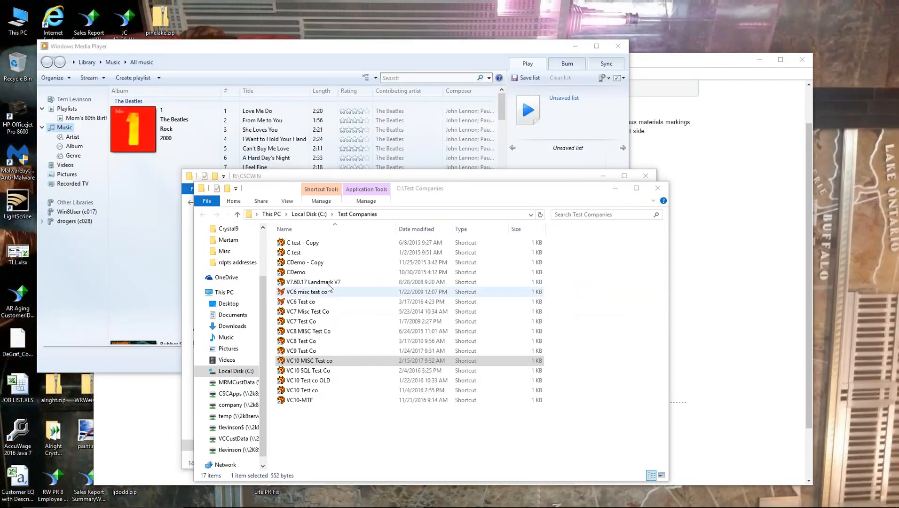
click(615, 188)
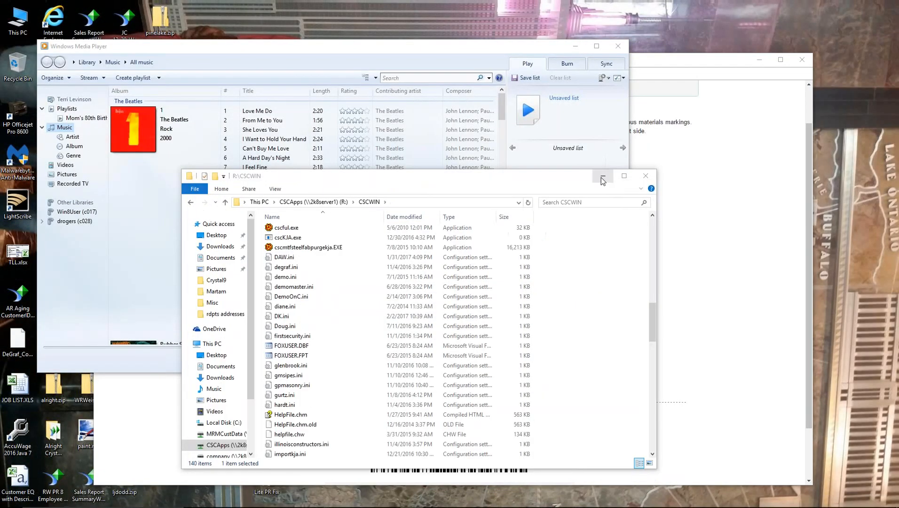
click(577, 46)
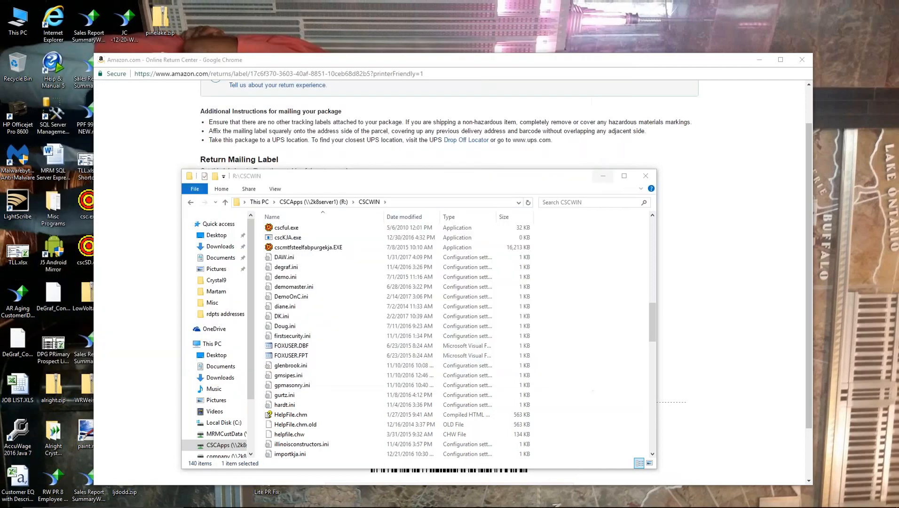
click(758, 64)
click(759, 60)
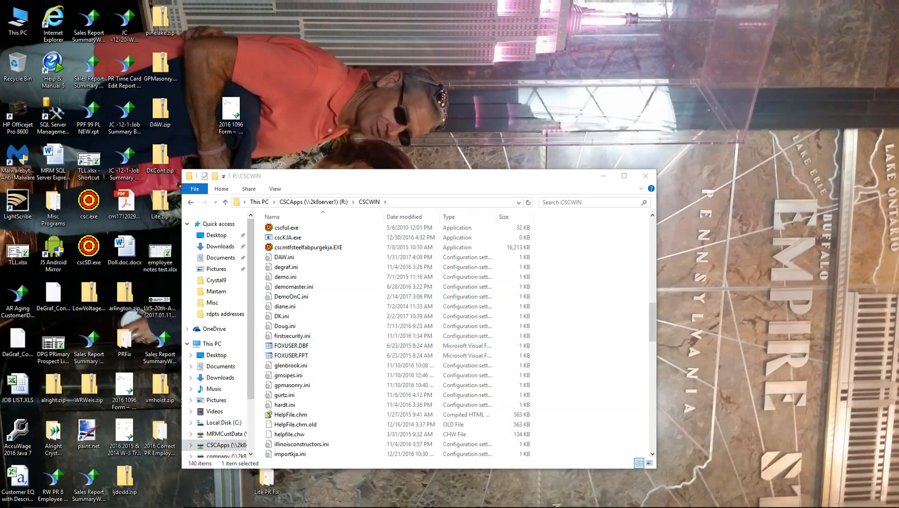
drag(653, 330, 644, 238)
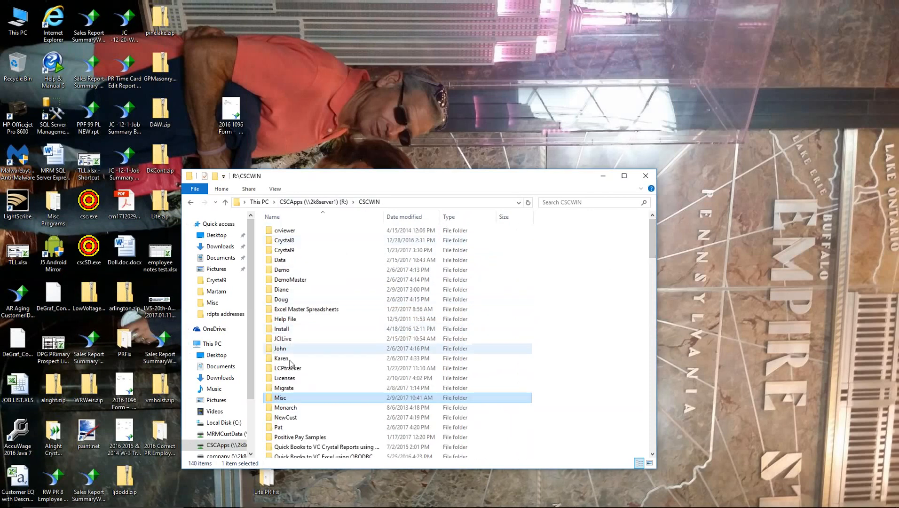
double_click(289, 400)
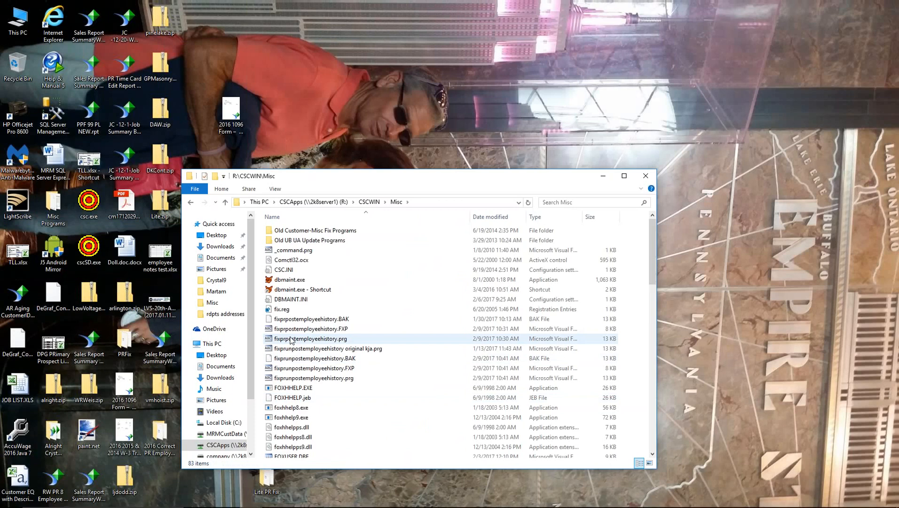
- Try merging iefix64BIT.reg straight from the Misc folder, which ends in an import error
key(i)
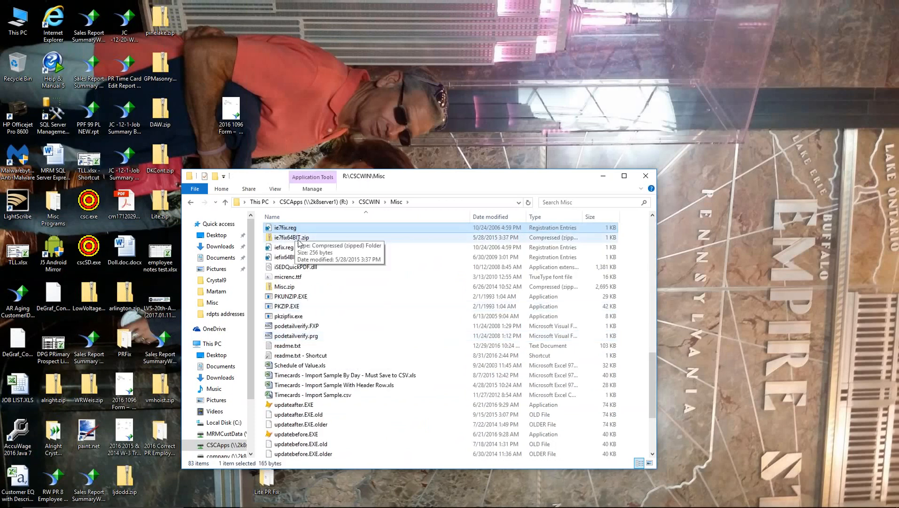
click(300, 258)
double_click(300, 259)
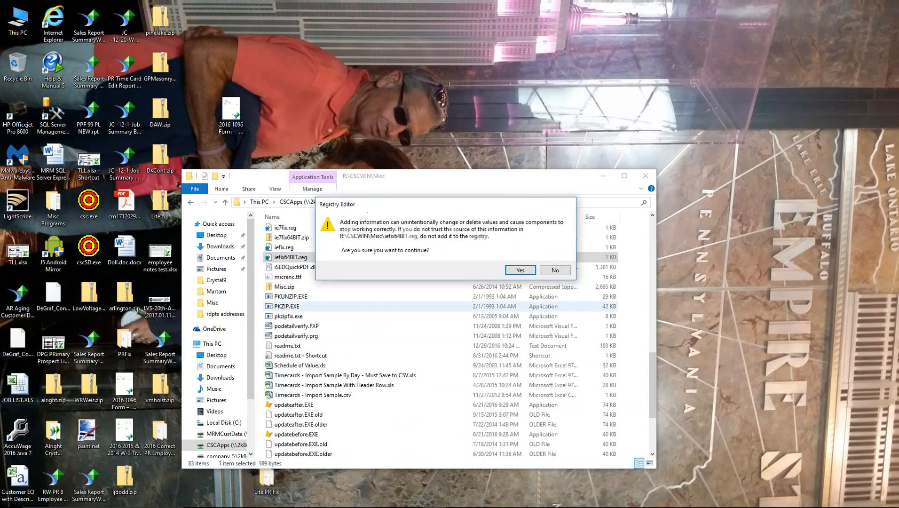
click(519, 269)
click(556, 269)
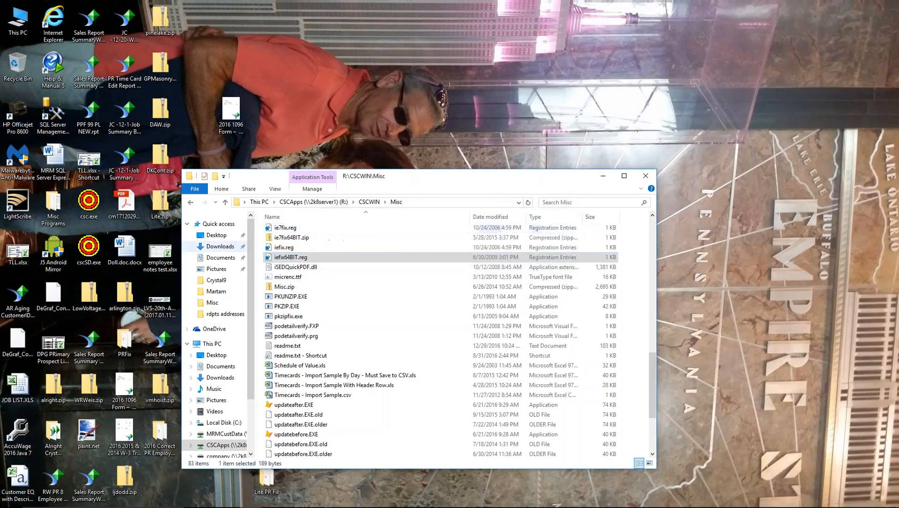
- Copy iefix64BIT.reg to the desktop and merge it into the registry successfully
drag(284, 258, 303, 113)
double_click(305, 116)
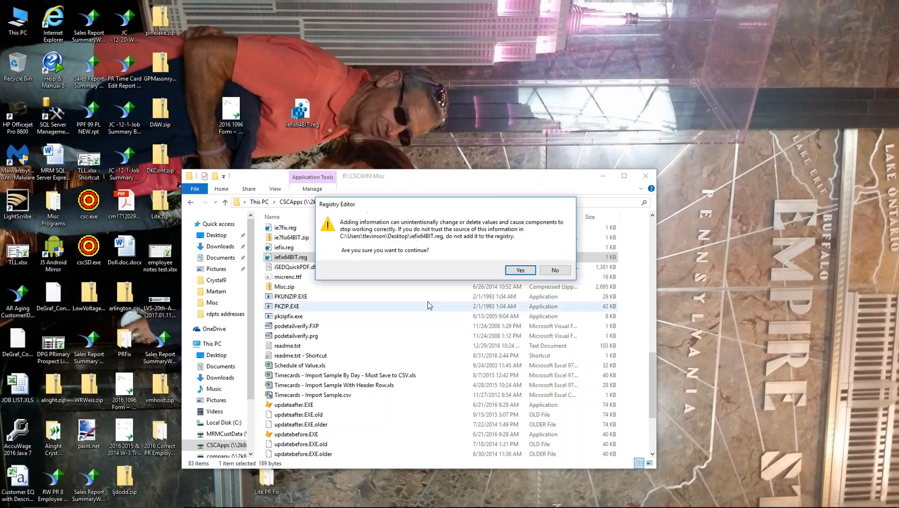
click(515, 269)
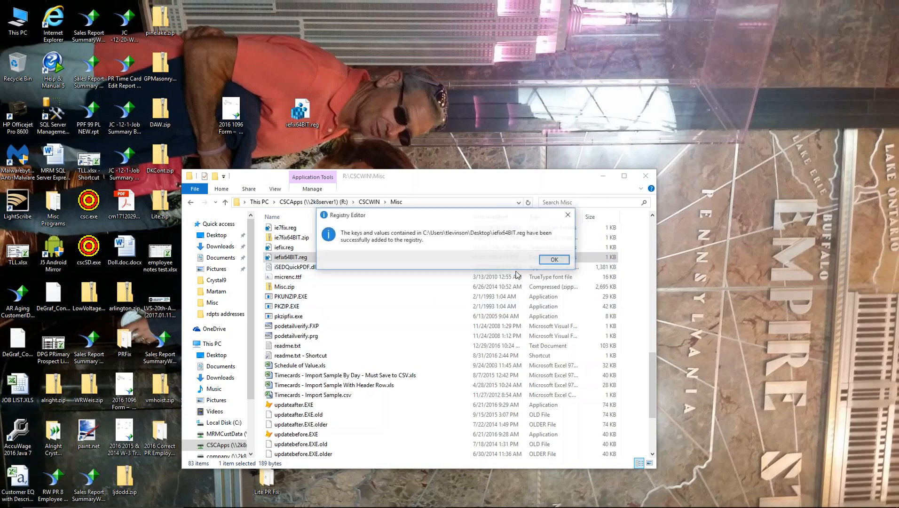
click(555, 260)
- Restore then minimize Visual ContrAcct, and bring the Test Companies folder window forward
mouse_move(357, 501)
click(389, 499)
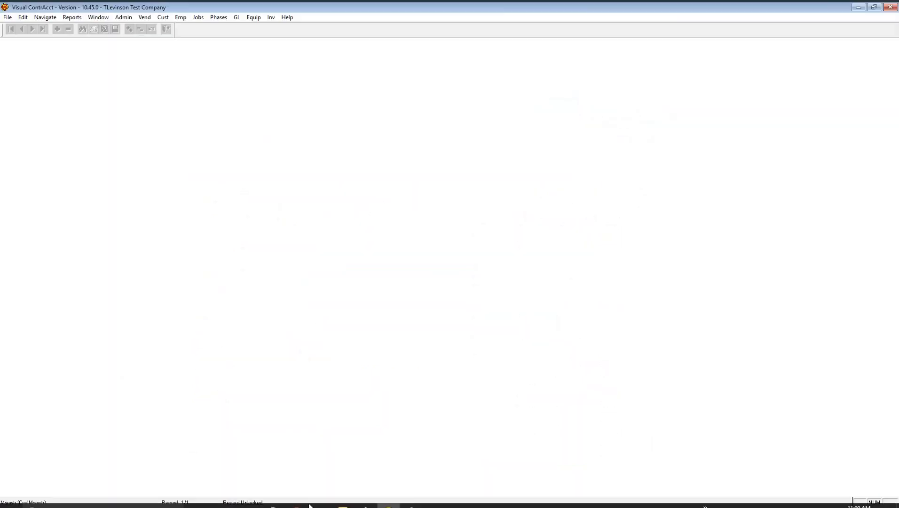
click(858, 7)
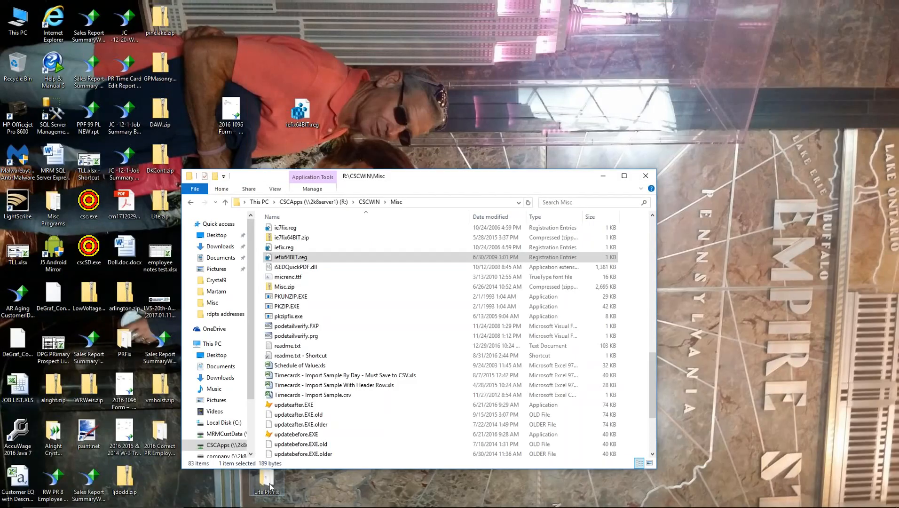
mouse_move(252, 500)
click(297, 454)
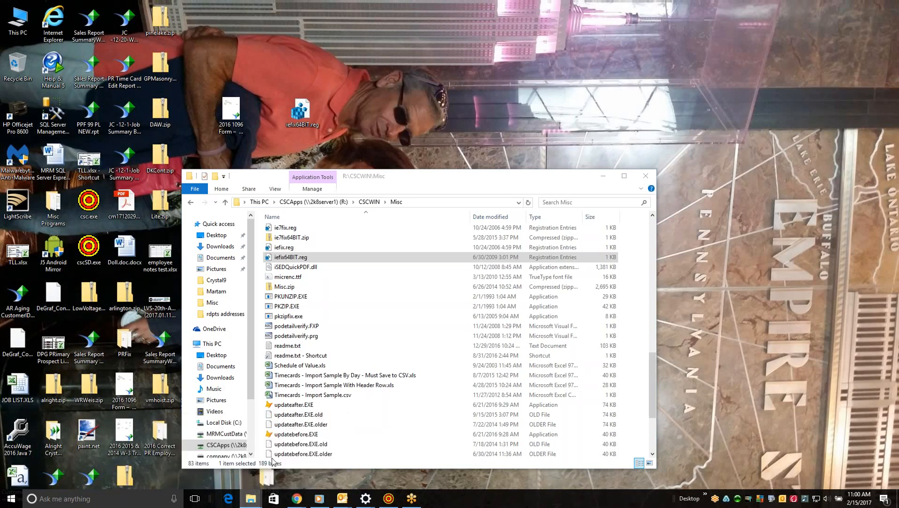
- Launch the VC9 Test Co company shortcut and log in with the demo credentials
double_click(303, 351)
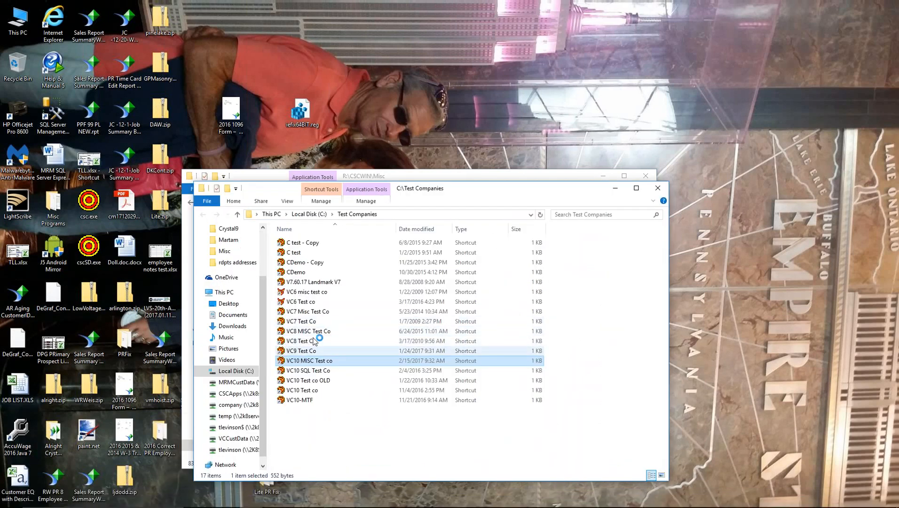
text(DEM)
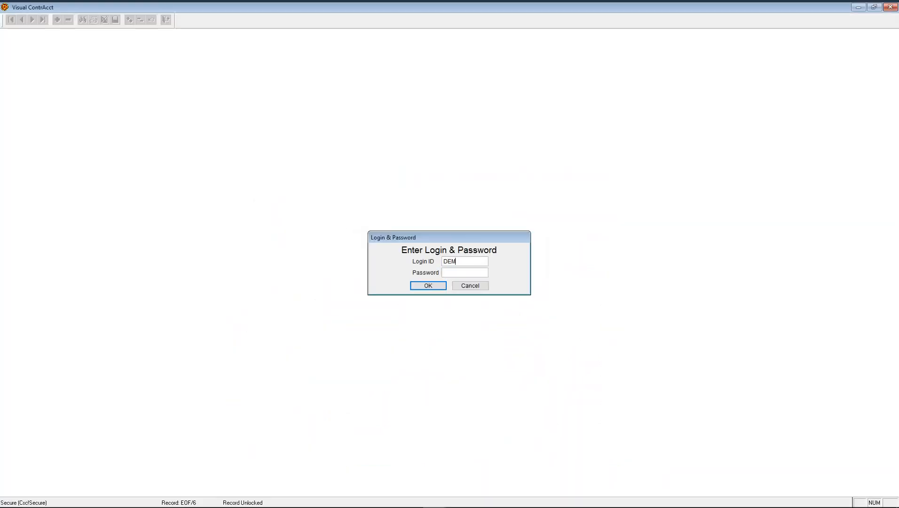
text(O)
key(Return)
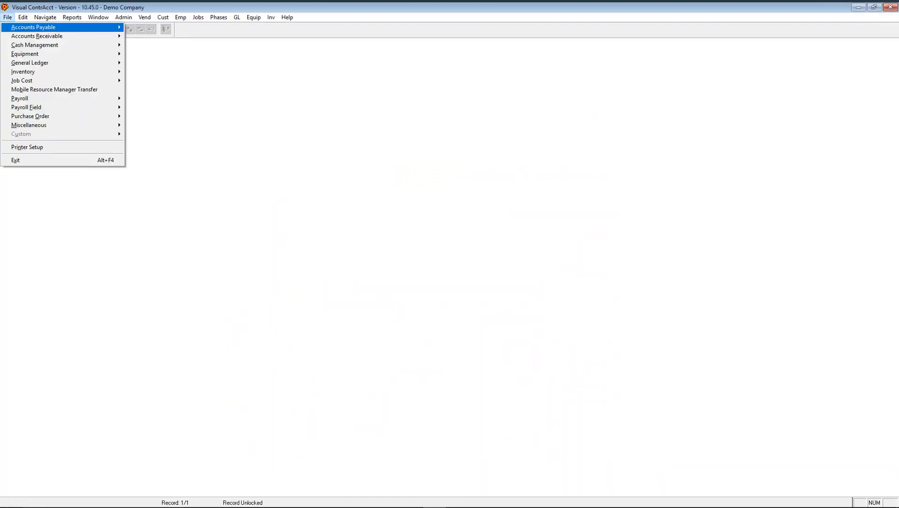
- Show the help topic Accounts Payable > AP Monthly Close > Accounts Payable Month End Checklist
click(285, 17)
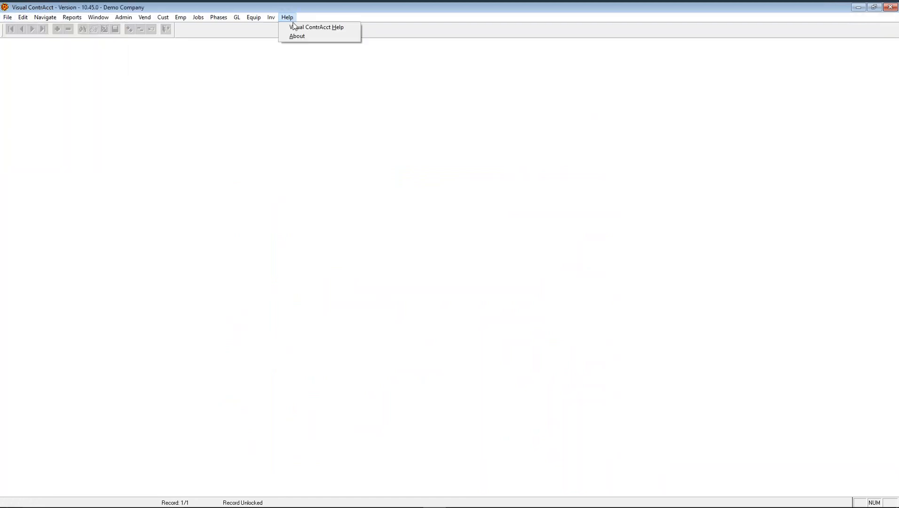
click(295, 28)
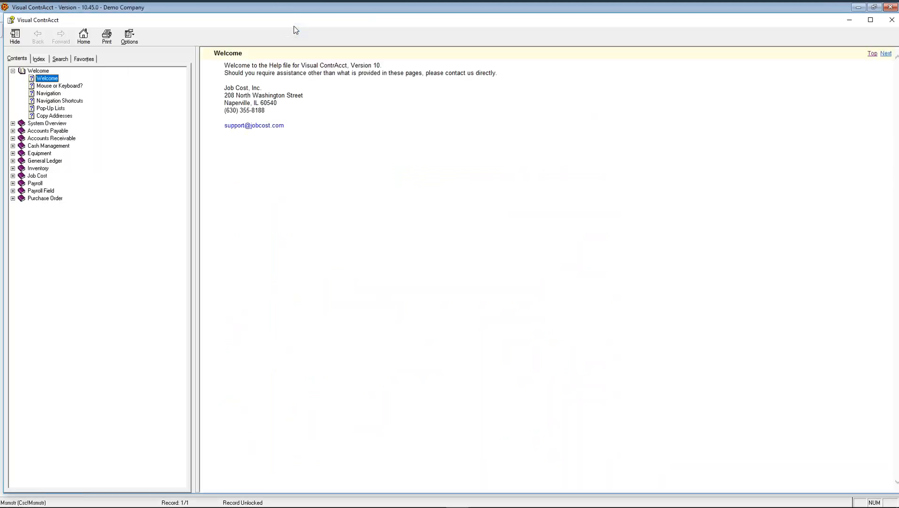
click(13, 131)
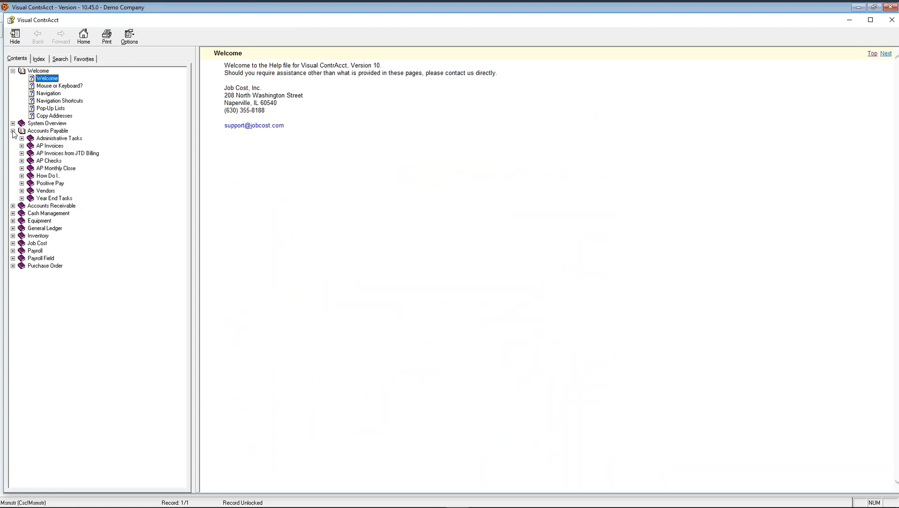
click(21, 169)
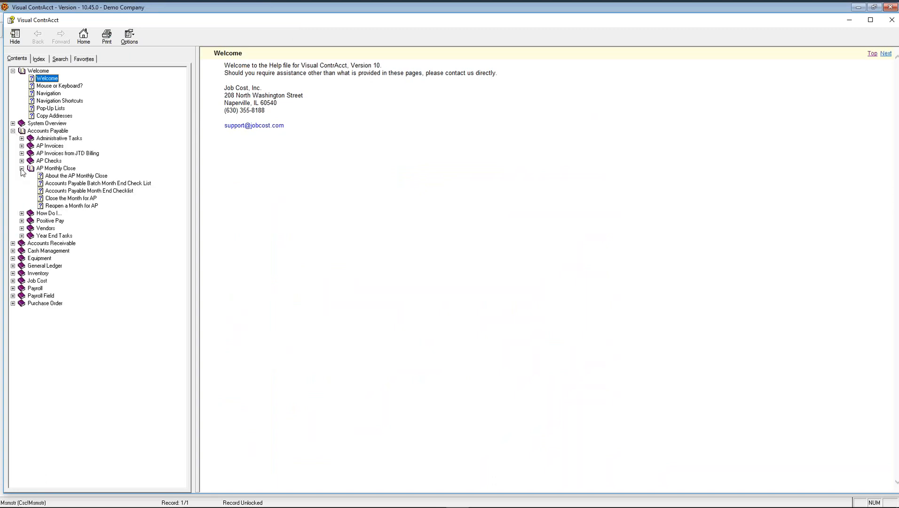
click(90, 191)
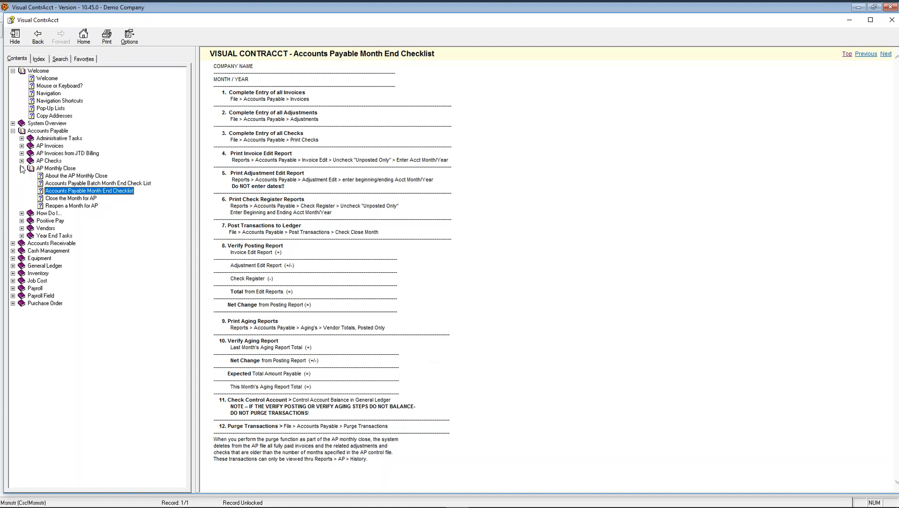
- Open the 'Adjust an AP Invoice' help topic under AP Invoices > How Do I..
click(22, 145)
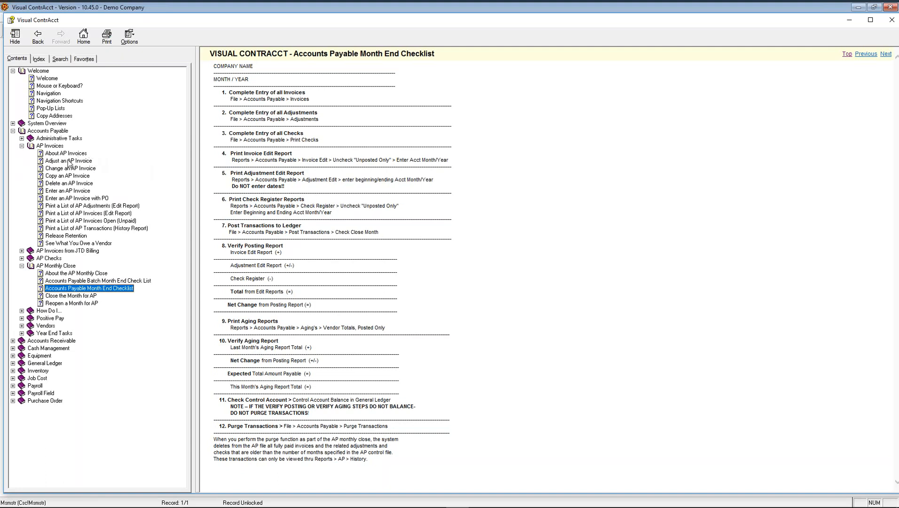
click(22, 311)
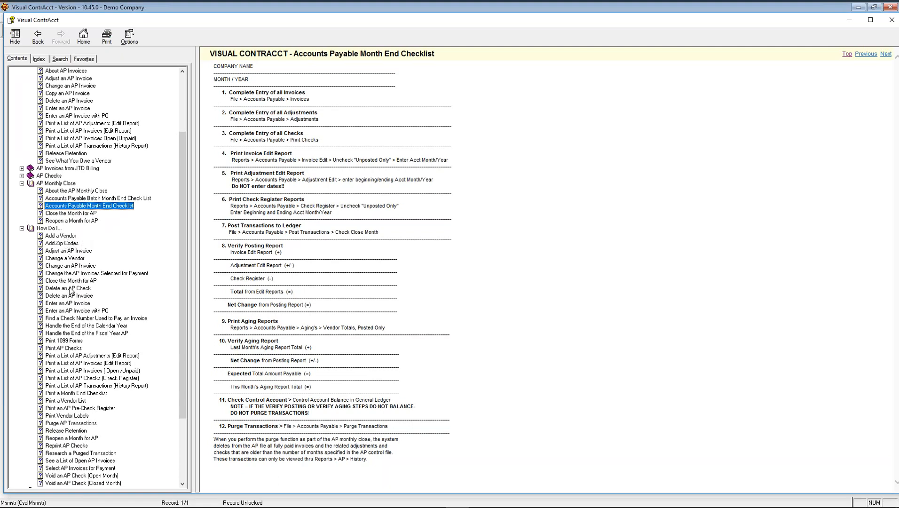
click(86, 254)
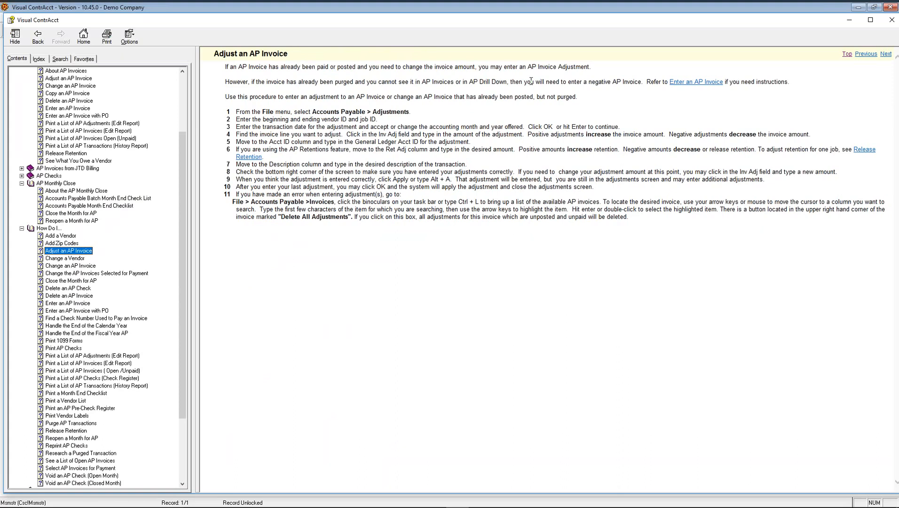
- Cancel printing the Adjust an AP Invoice topic and return to the AP Month End Checklist
click(106, 43)
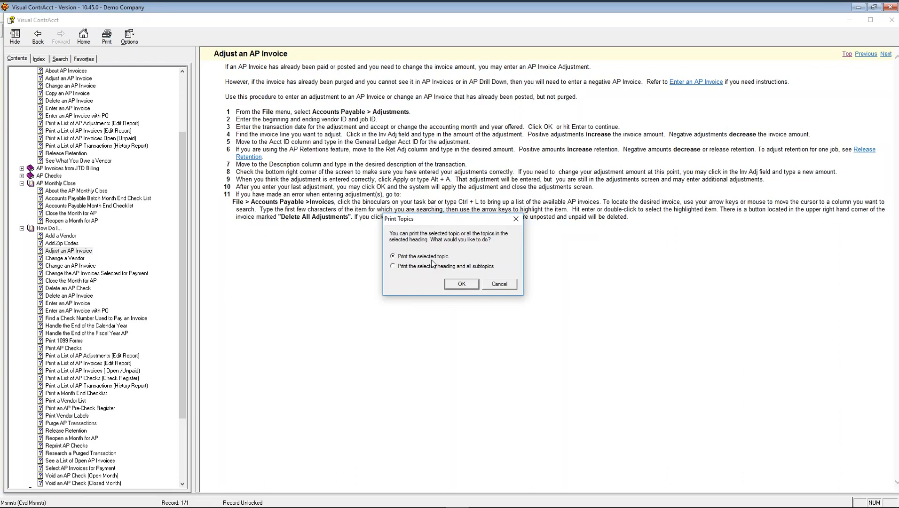
click(504, 285)
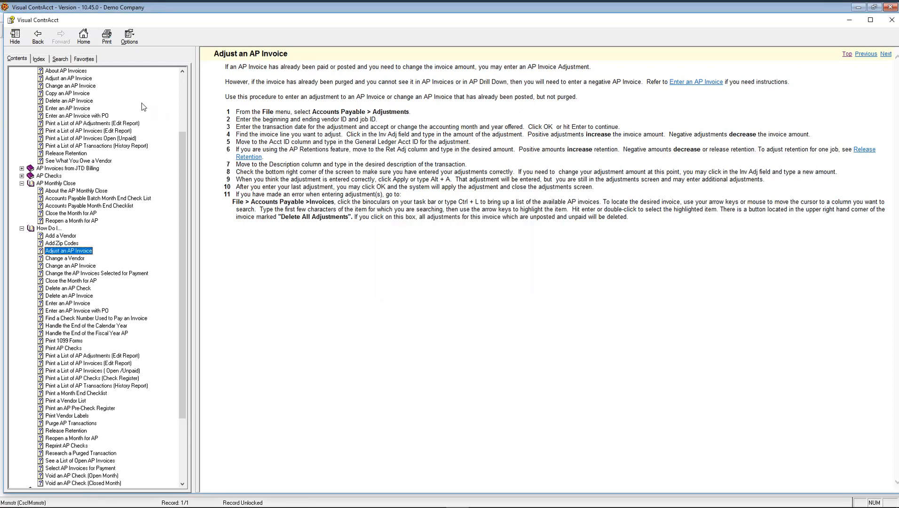
click(116, 205)
- Cancel printing the Month End Checklist and close the help window
click(106, 35)
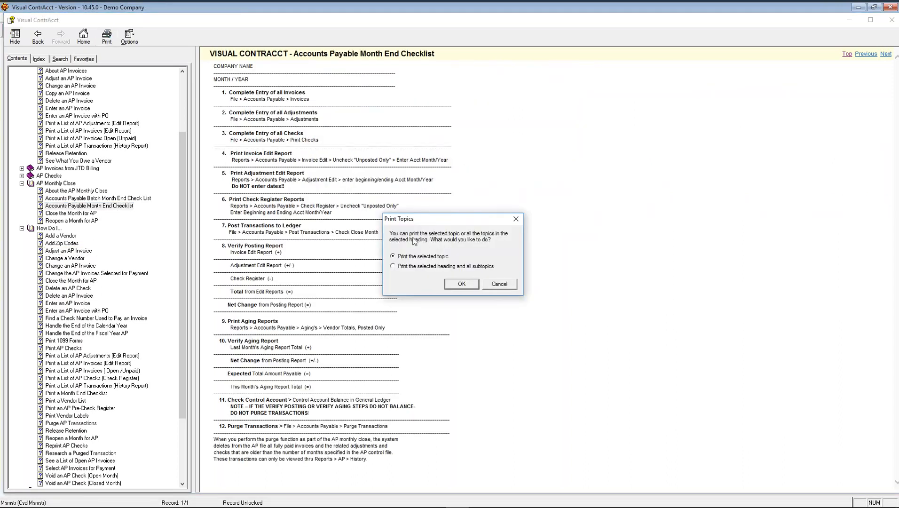
click(509, 284)
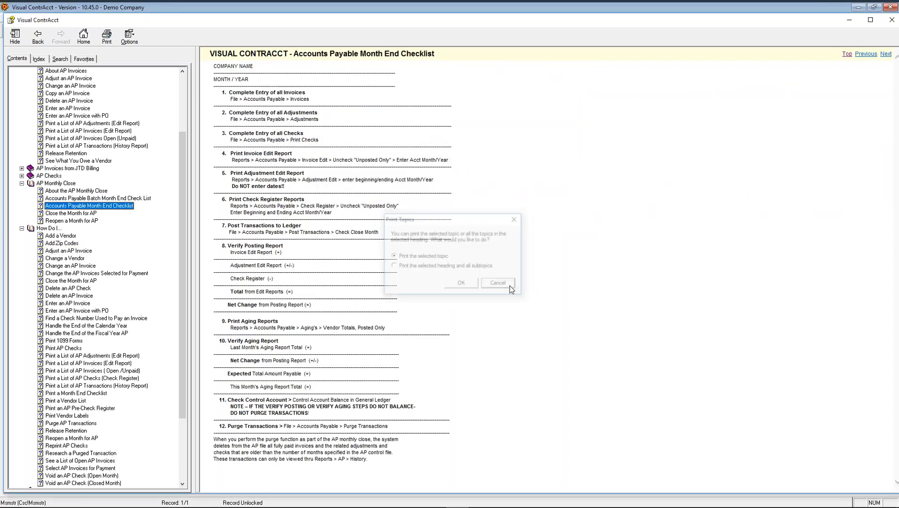
click(892, 21)
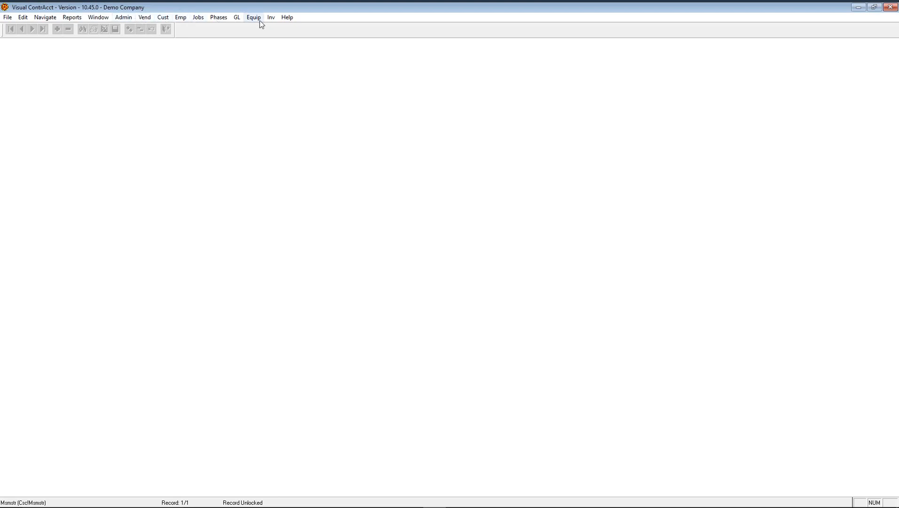
click(146, 18)
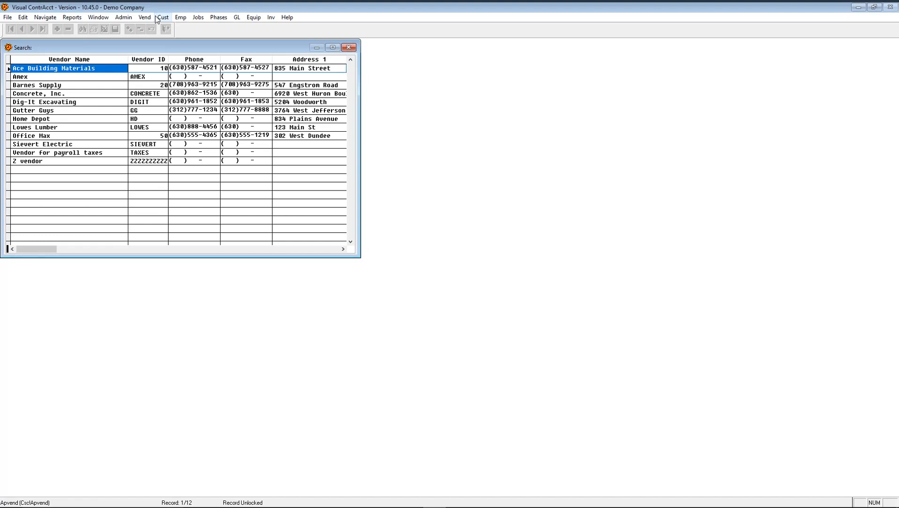
text(L)
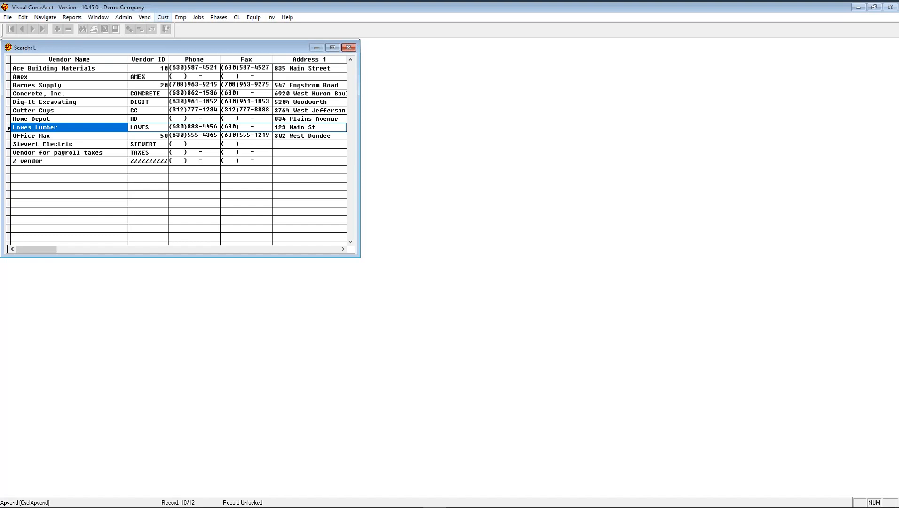
key(Tab)
key(Tab)
key(Tab)
key(Tab)
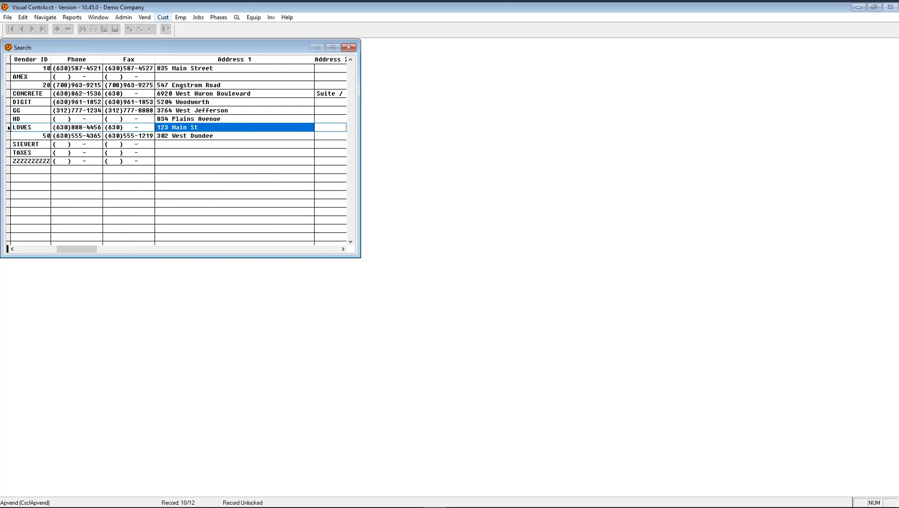
key(shift+Tab)
key(shift+Tab)
key(shift+Tab)
key(shift+Tab)
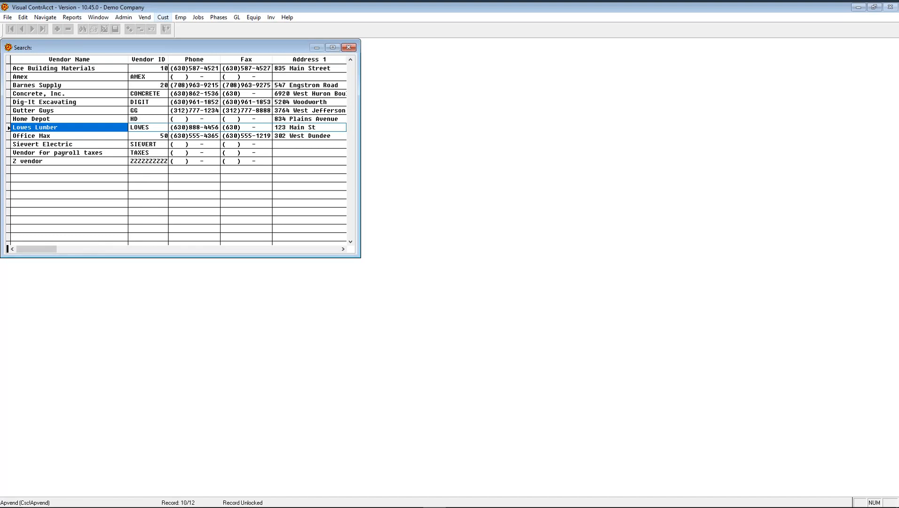
key(Escape)
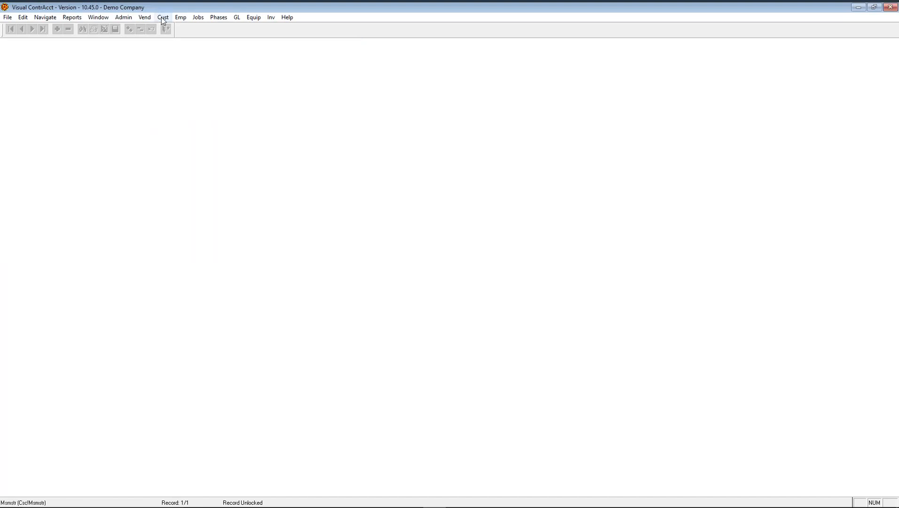
click(163, 18)
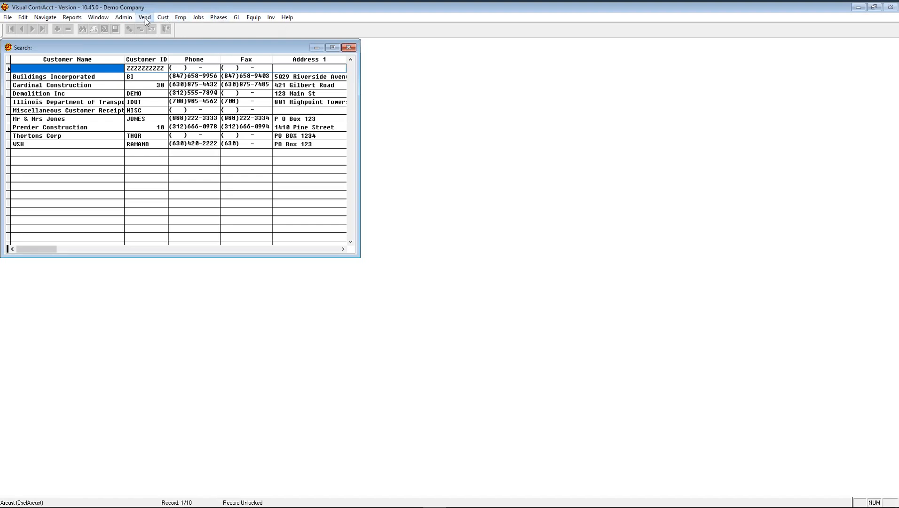
click(144, 17)
key(Escape)
key(Escape)
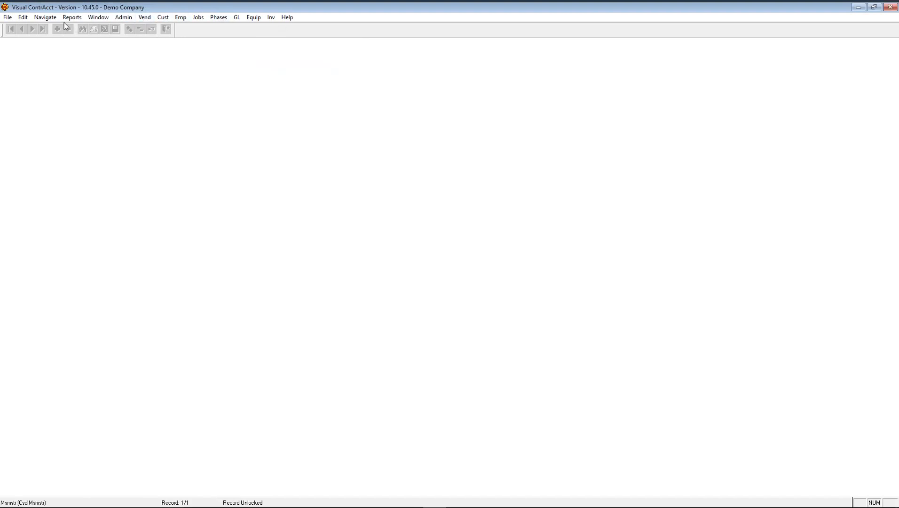
click(22, 18)
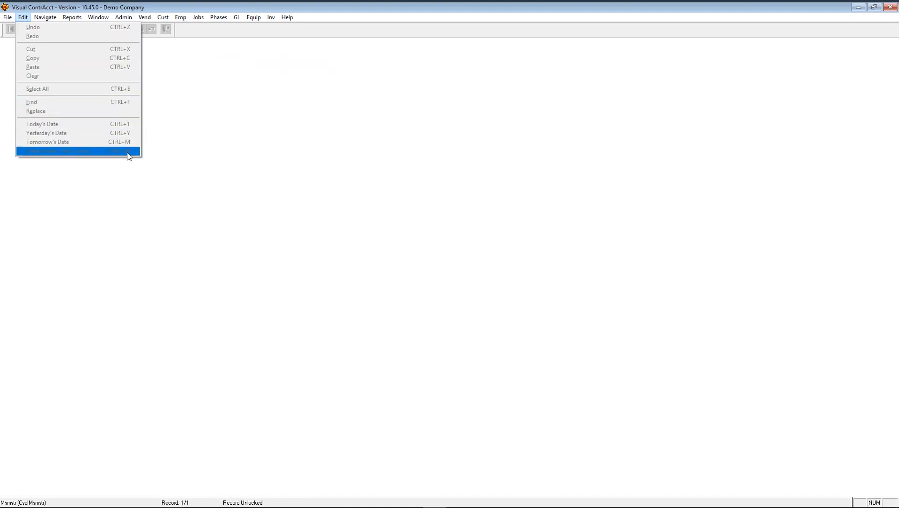
mouse_move(39, 17)
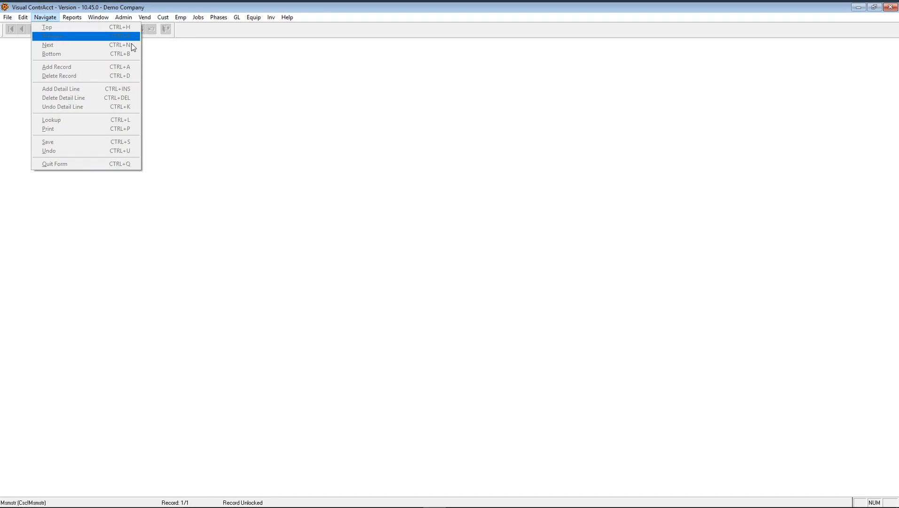
click(230, 30)
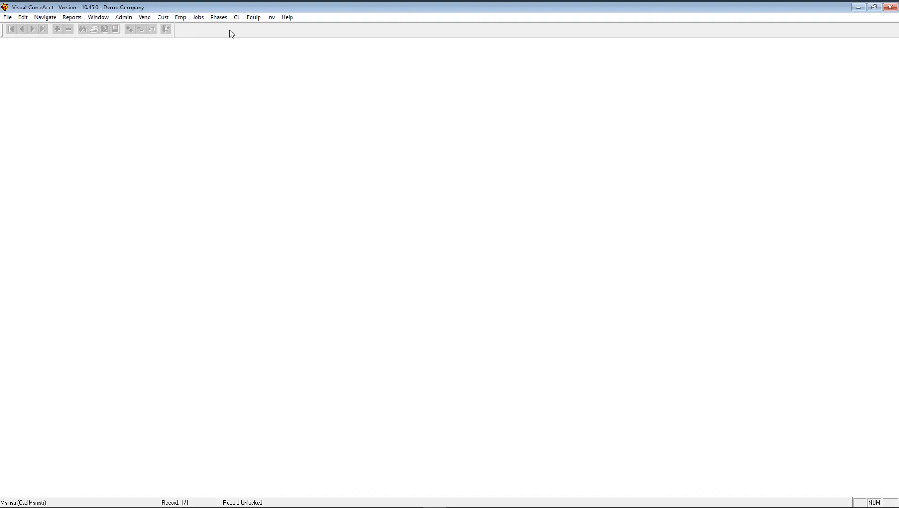